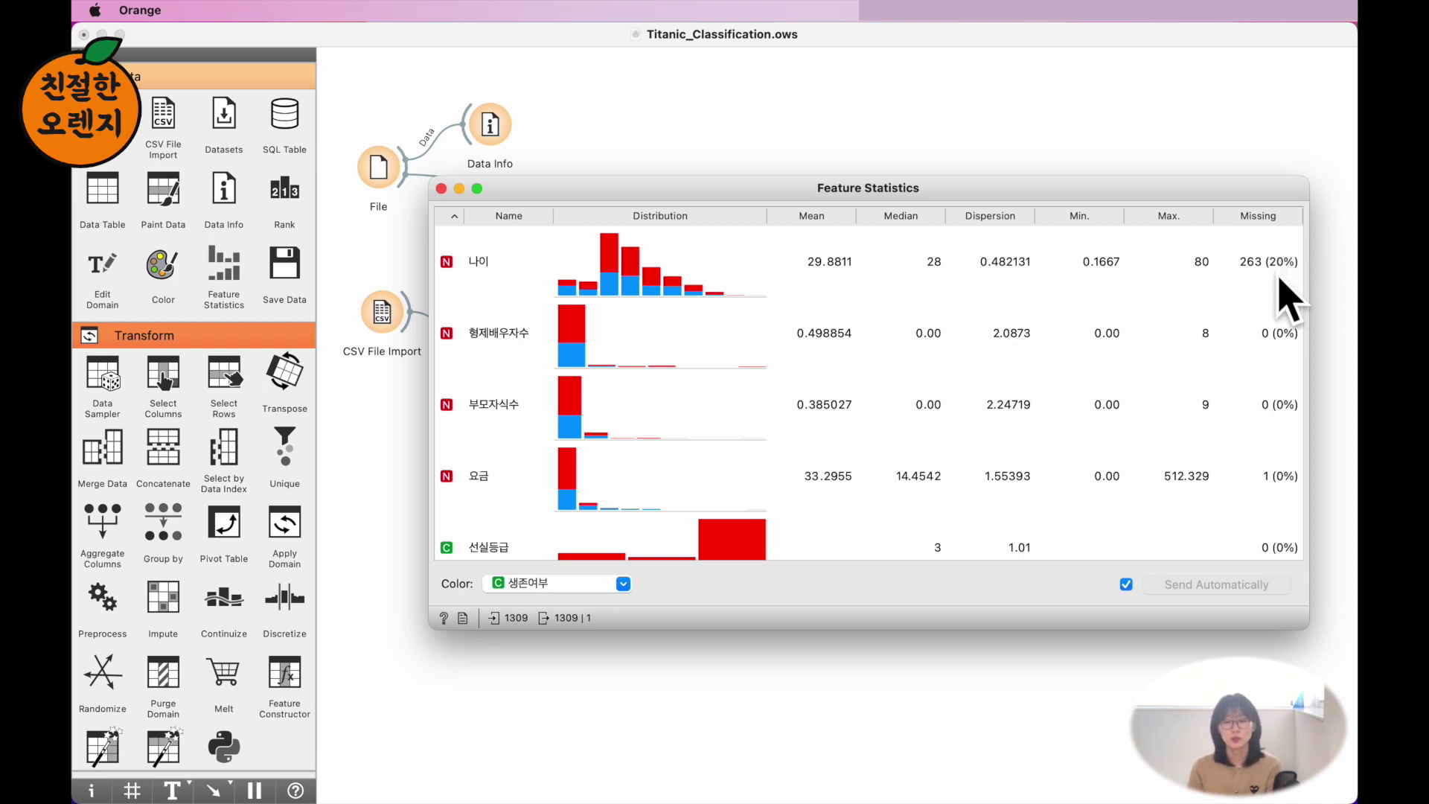
Review the missing-value figures for every variable in Feature Statistics and close its window.
{"action": "scroll", "coordinate": [1280, 317], "scroll_direction": "down", "scroll_amount": 5}
{"action": "scroll", "coordinate": [1278, 321], "scroll_direction": "up", "scroll_amount": 3}
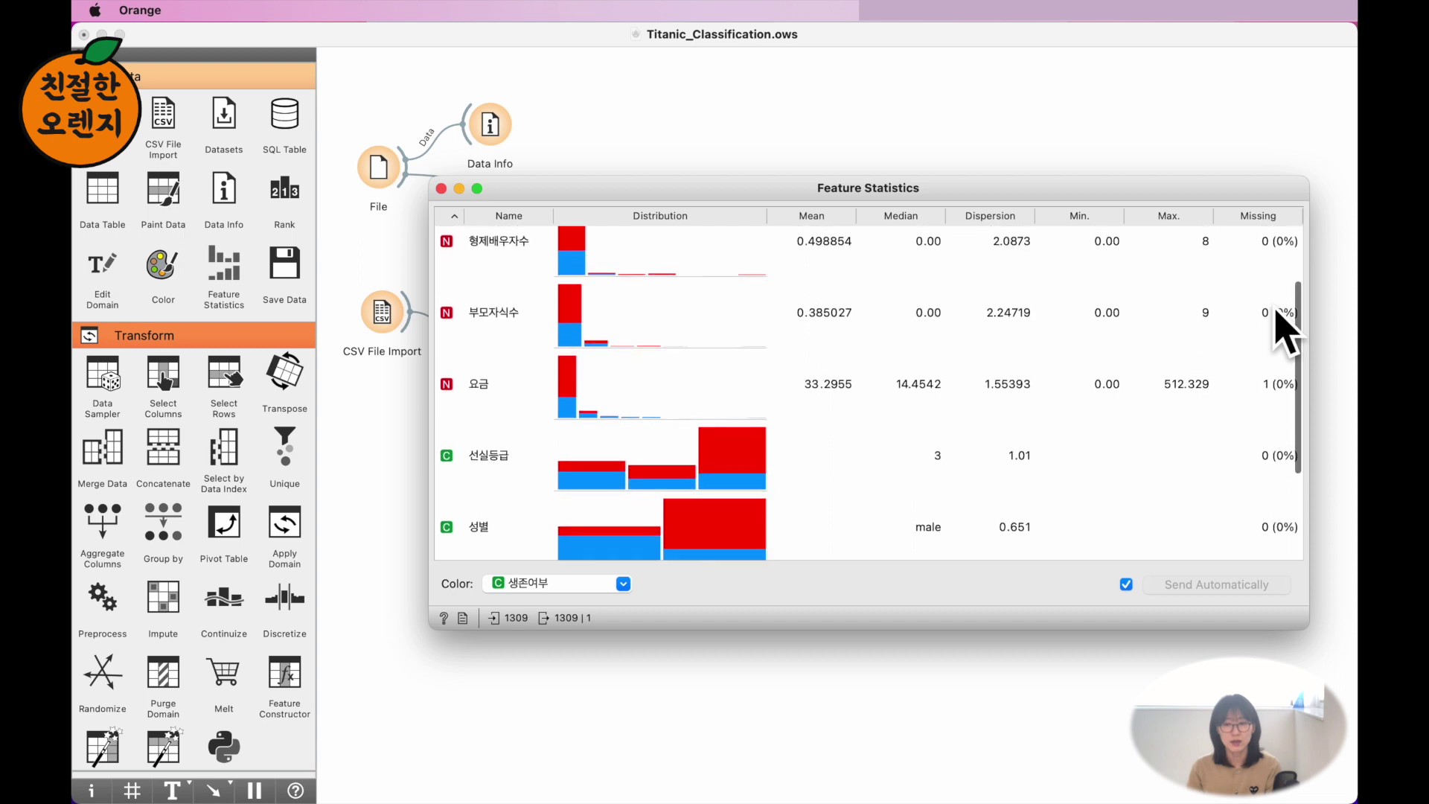
{"action": "scroll", "coordinate": [1272, 344], "scroll_direction": "down", "scroll_amount": 1}
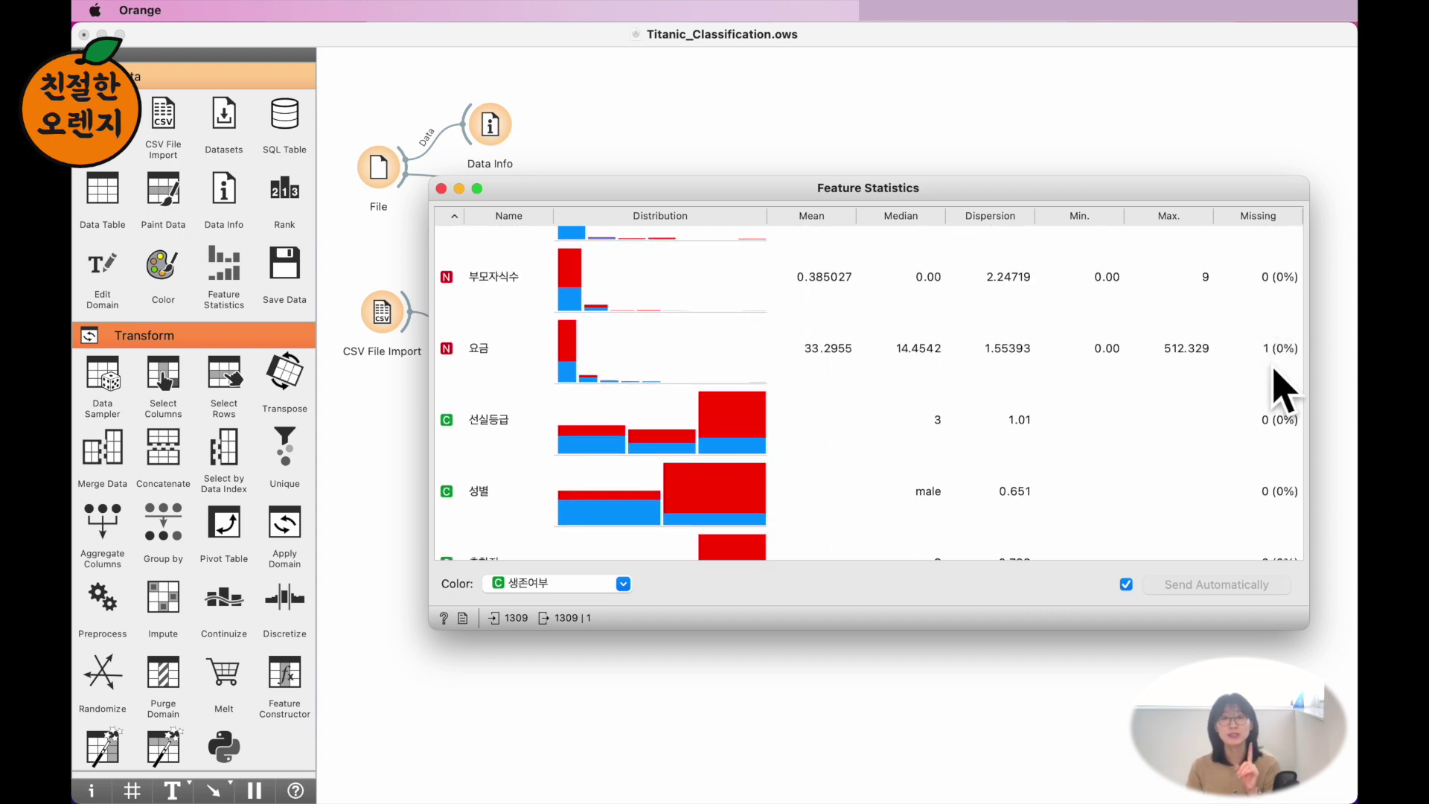
{"action": "scroll", "coordinate": [1276, 394], "scroll_direction": "down", "scroll_amount": 3}
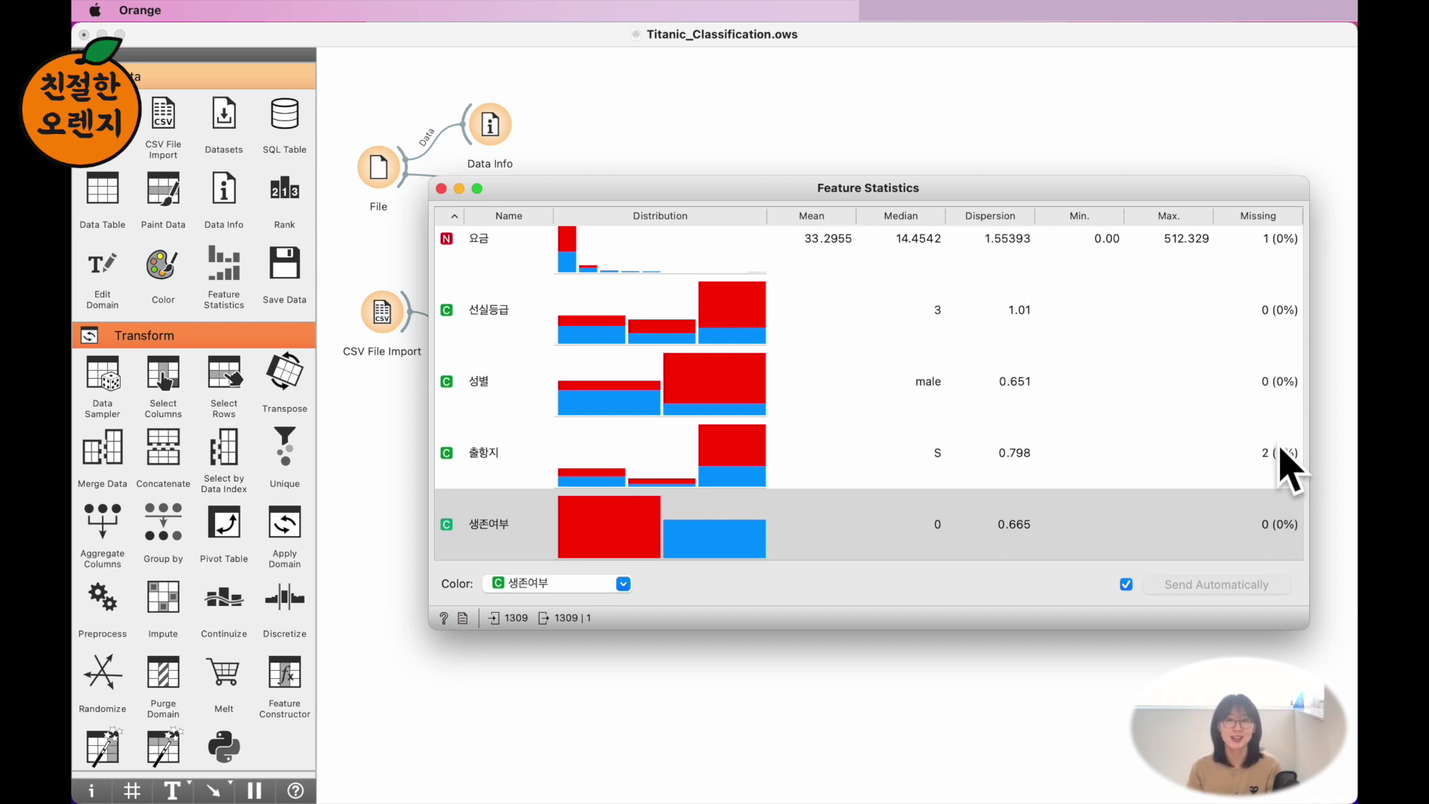
{"action": "scroll", "coordinate": [1265, 476], "scroll_direction": "up", "scroll_amount": 2}
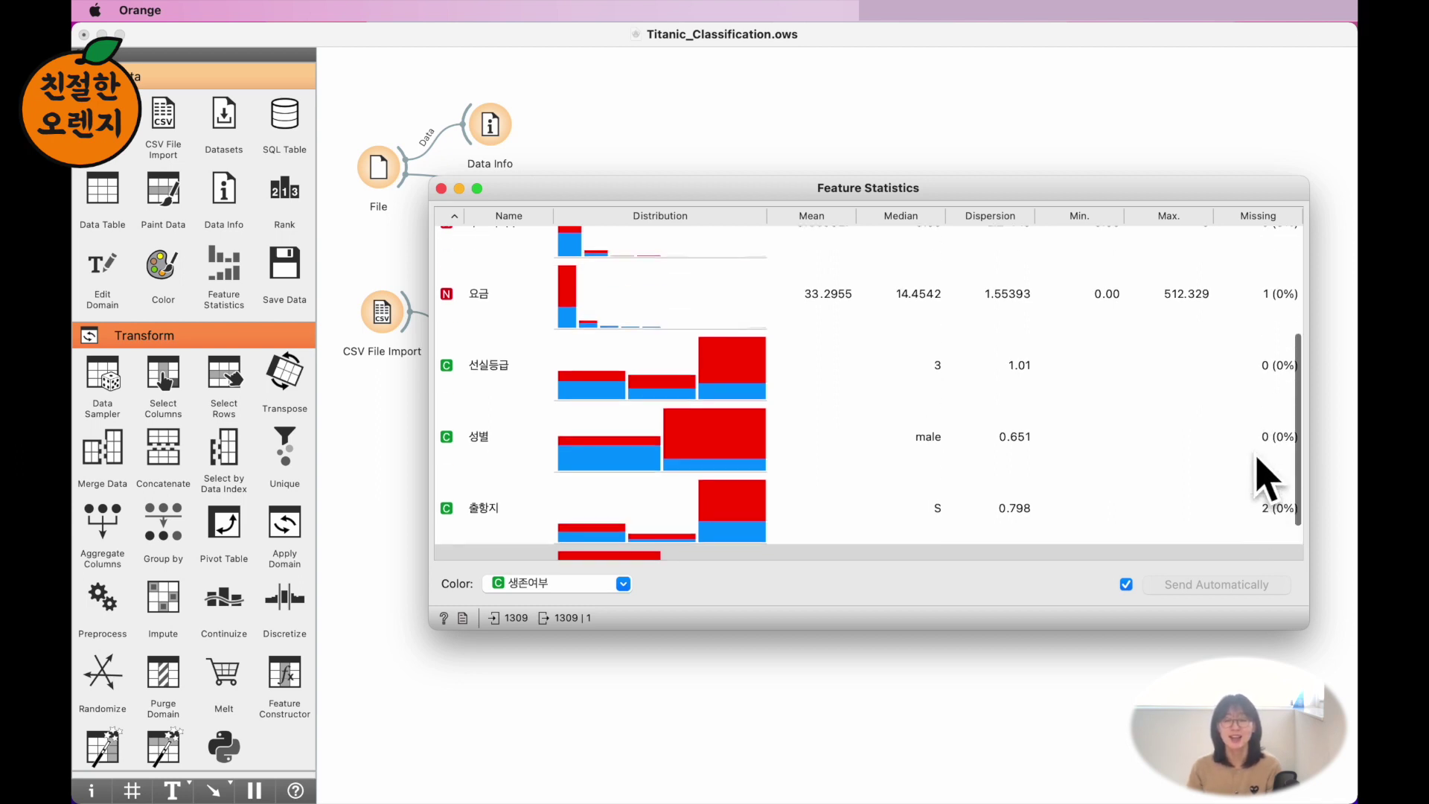
{"action": "scroll", "coordinate": [1258, 459], "scroll_direction": "up", "scroll_amount": 3}
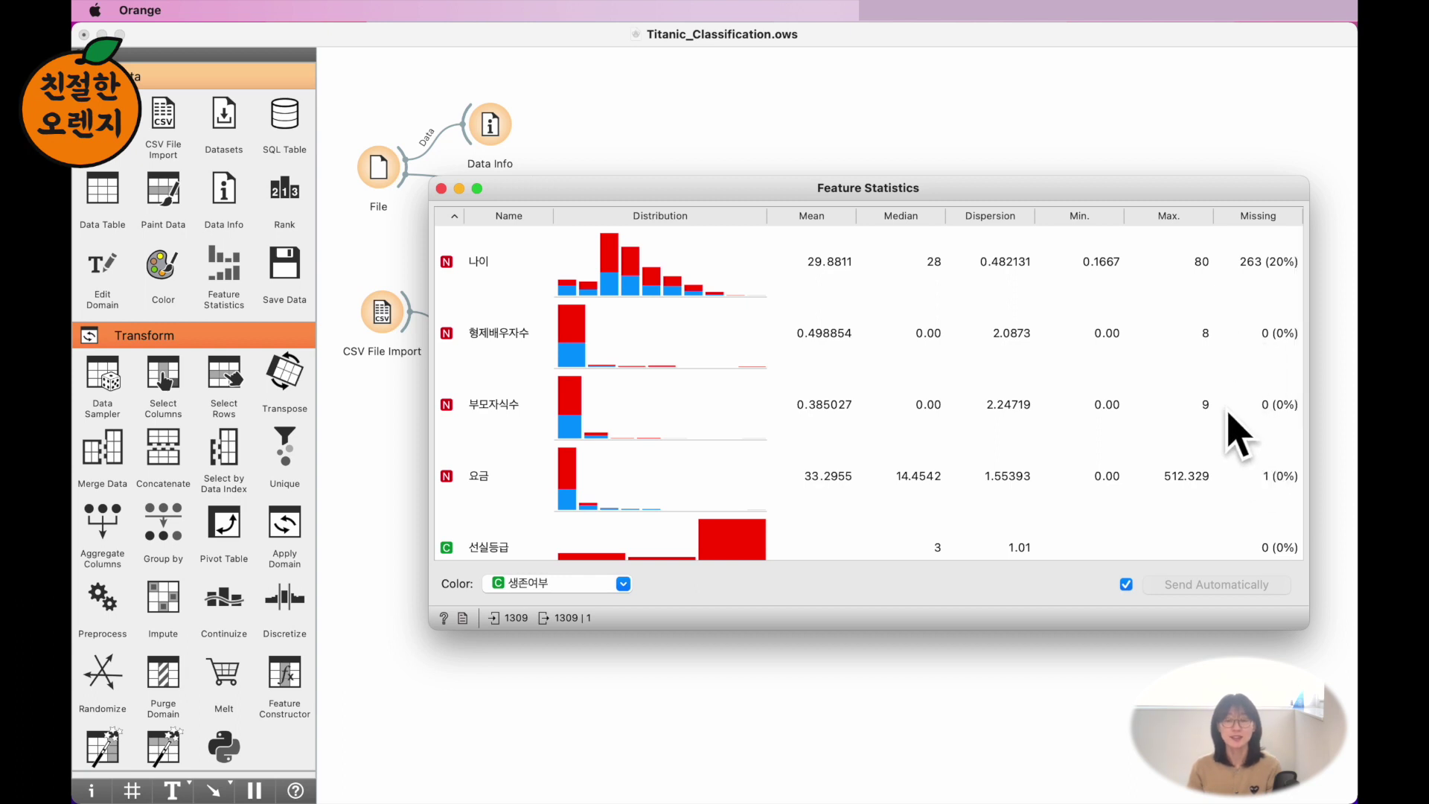
{"action": "scroll", "coordinate": [1238, 435], "scroll_direction": "down", "scroll_amount": 3}
{"action": "scroll", "coordinate": [1235, 434], "scroll_direction": "up", "scroll_amount": 3}
{"action": "scroll", "coordinate": [1258, 478], "scroll_direction": "down", "scroll_amount": 3}
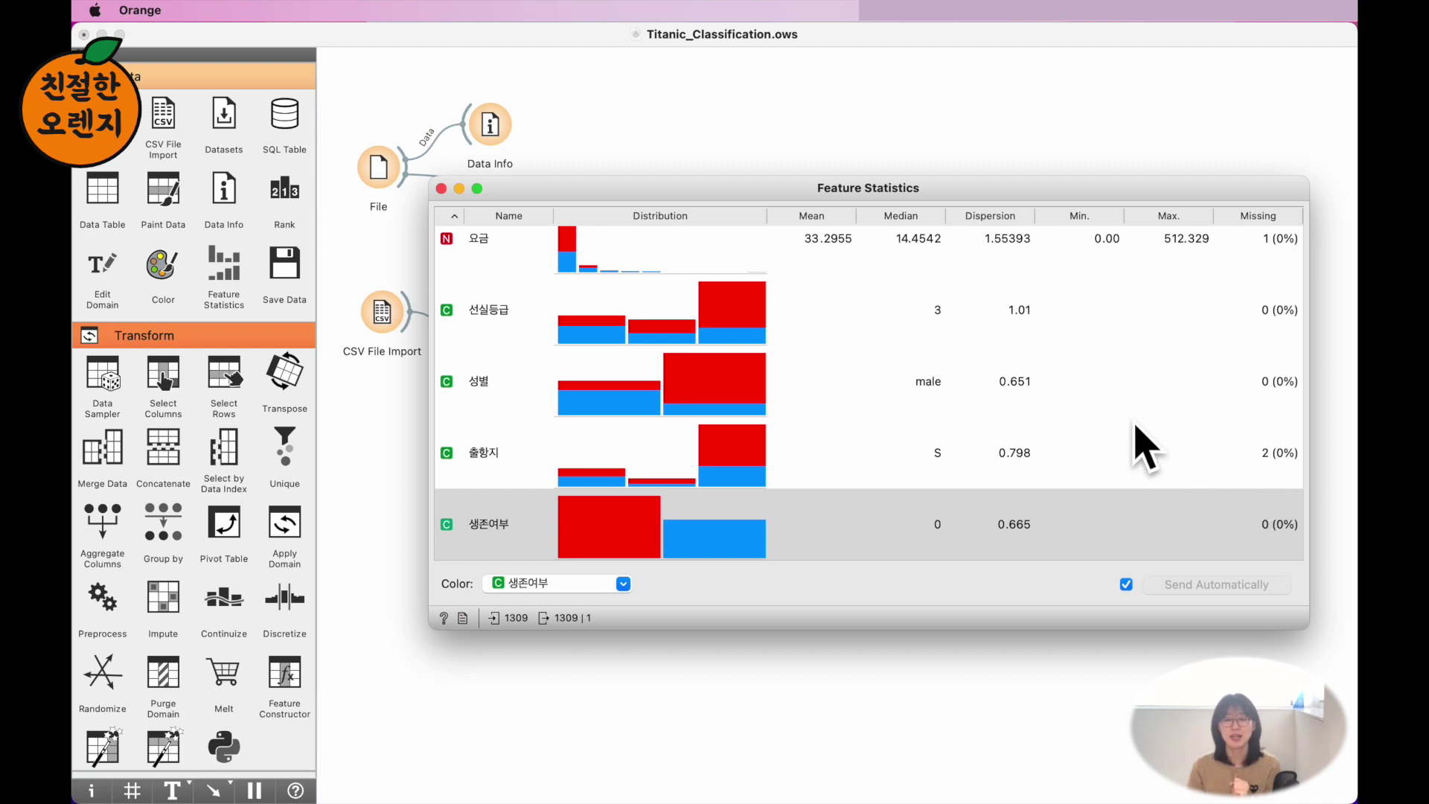
{"action": "left_click", "coordinate": [440, 188]}
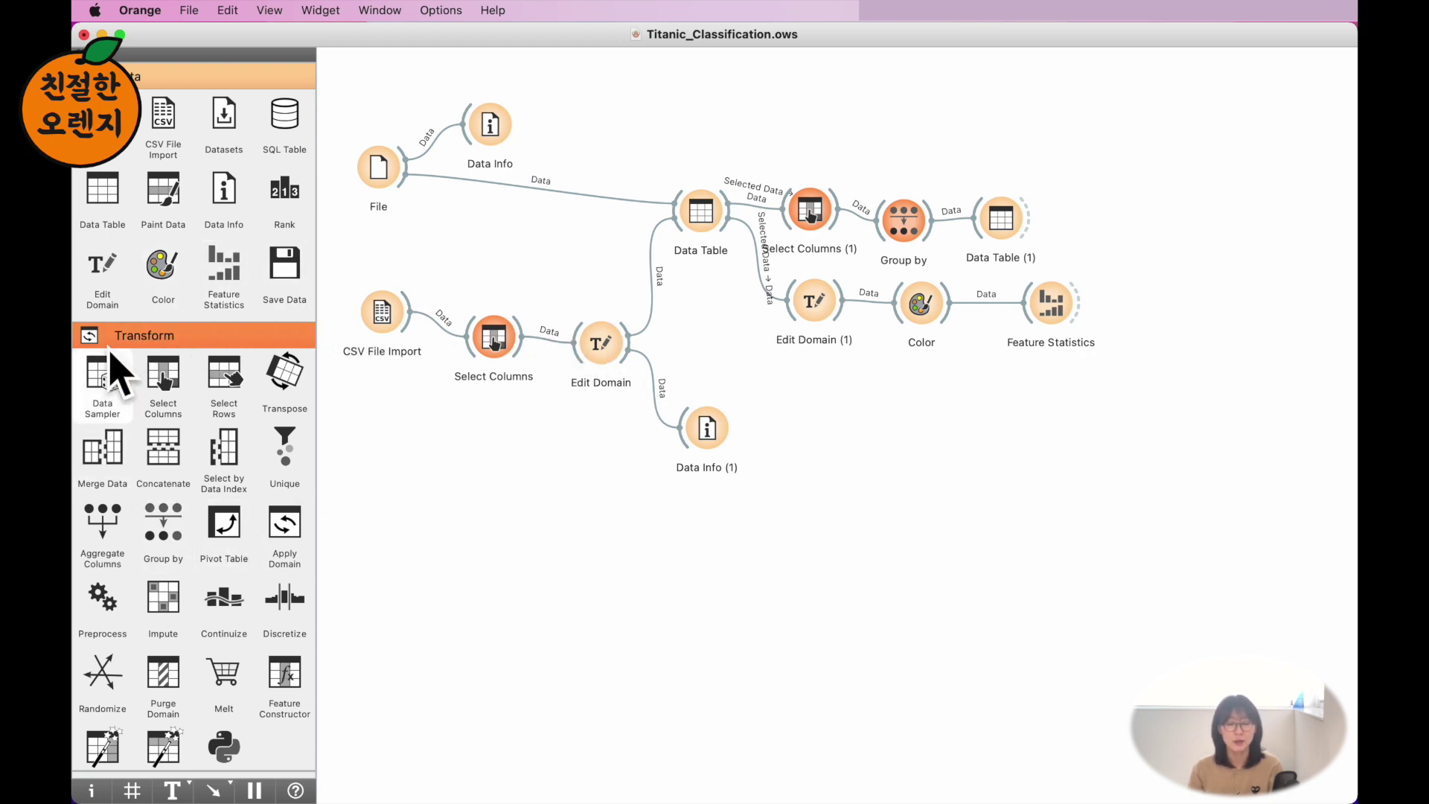
Add an Impute widget below the Color widget and connect Color's data output to it.
{"action": "left_click", "coordinate": [173, 614]}
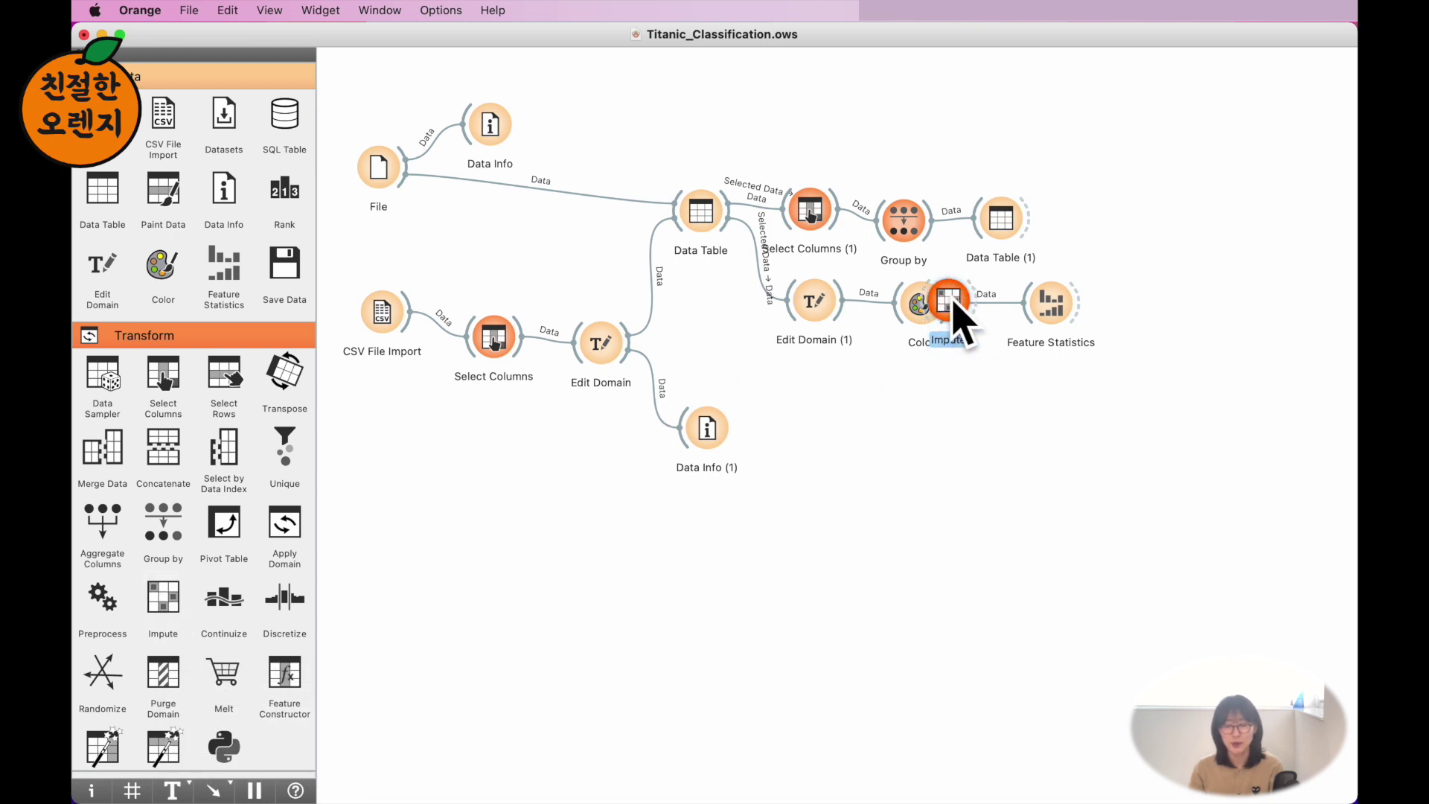
{"action": "left_click_drag", "start_coordinate": [954, 304], "coordinate": [976, 426]}
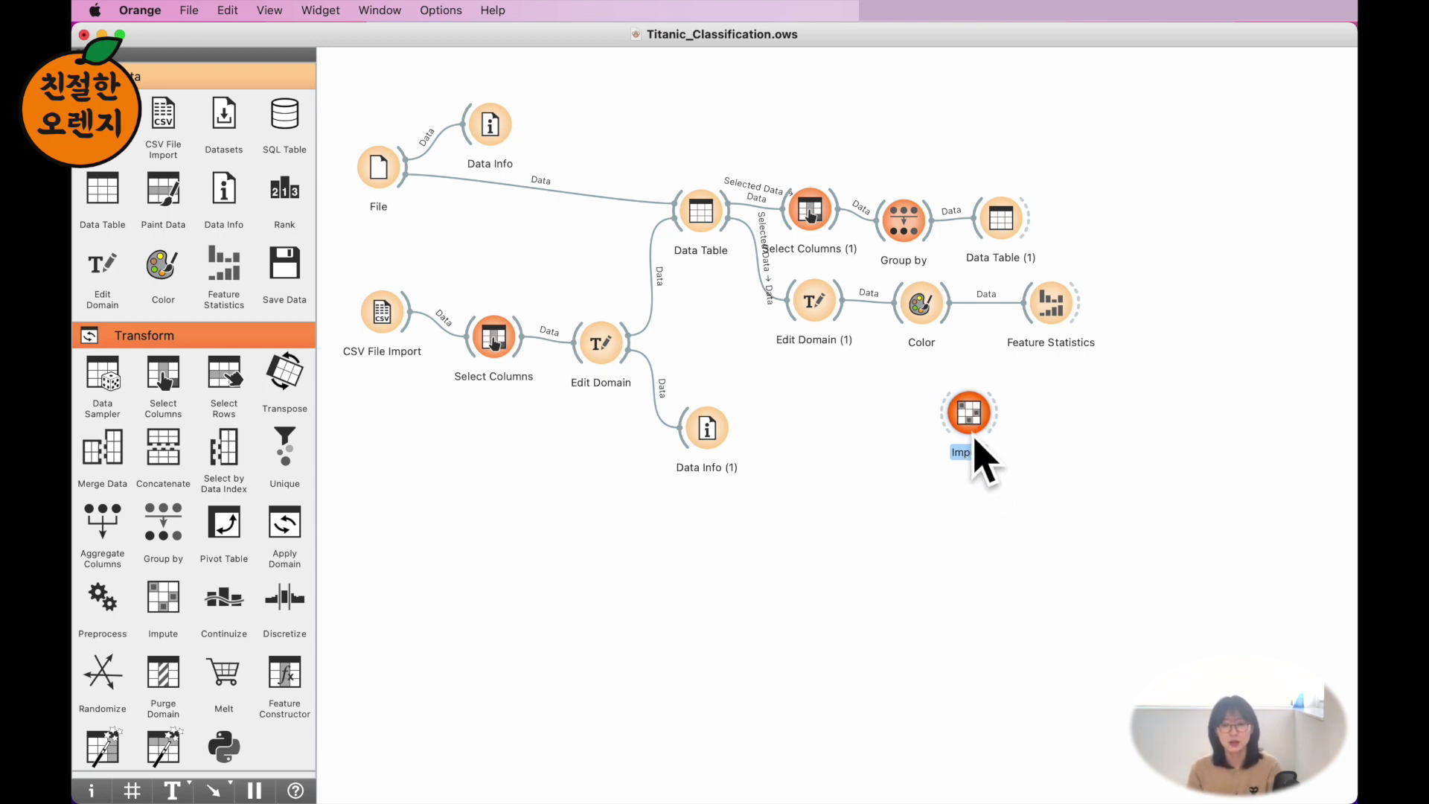
{"action": "left_click_drag", "start_coordinate": [966, 402], "coordinate": [980, 402]}
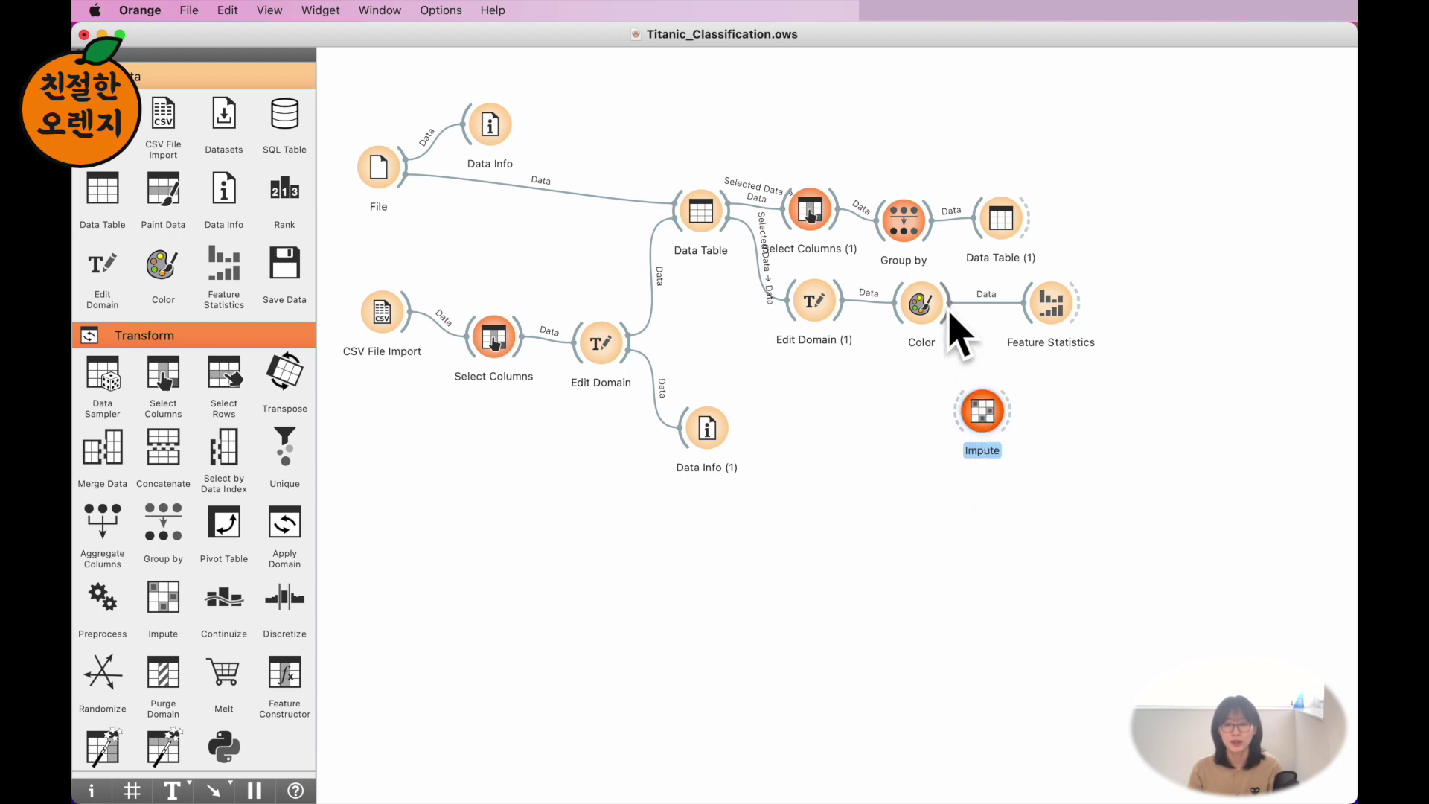
{"action": "left_click", "coordinate": [960, 350]}
{"action": "left_click_drag", "start_coordinate": [953, 328], "coordinate": [956, 416]}
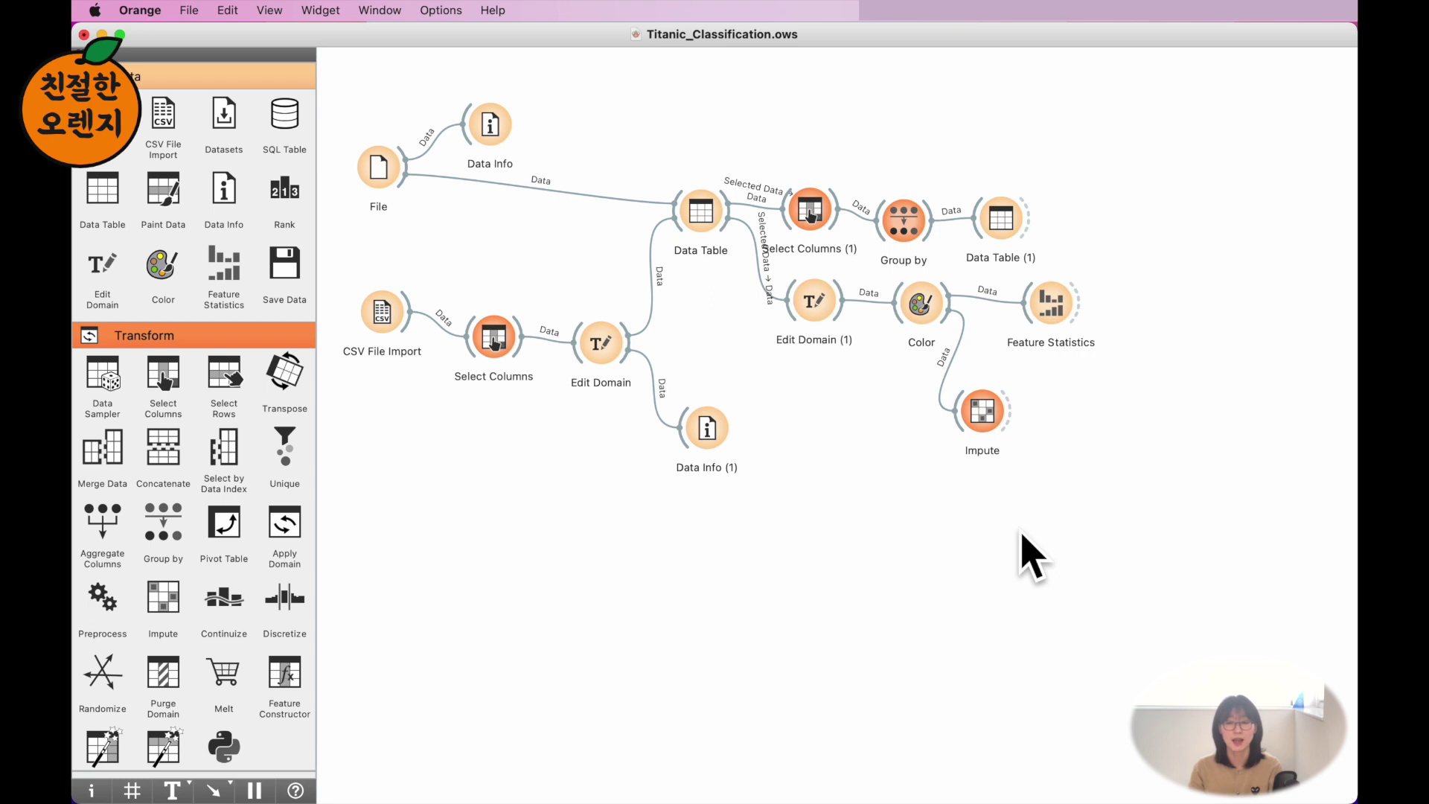
Open the Impute widget's settings and check its input and output row summaries.
{"action": "double_click", "coordinate": [983, 414]}
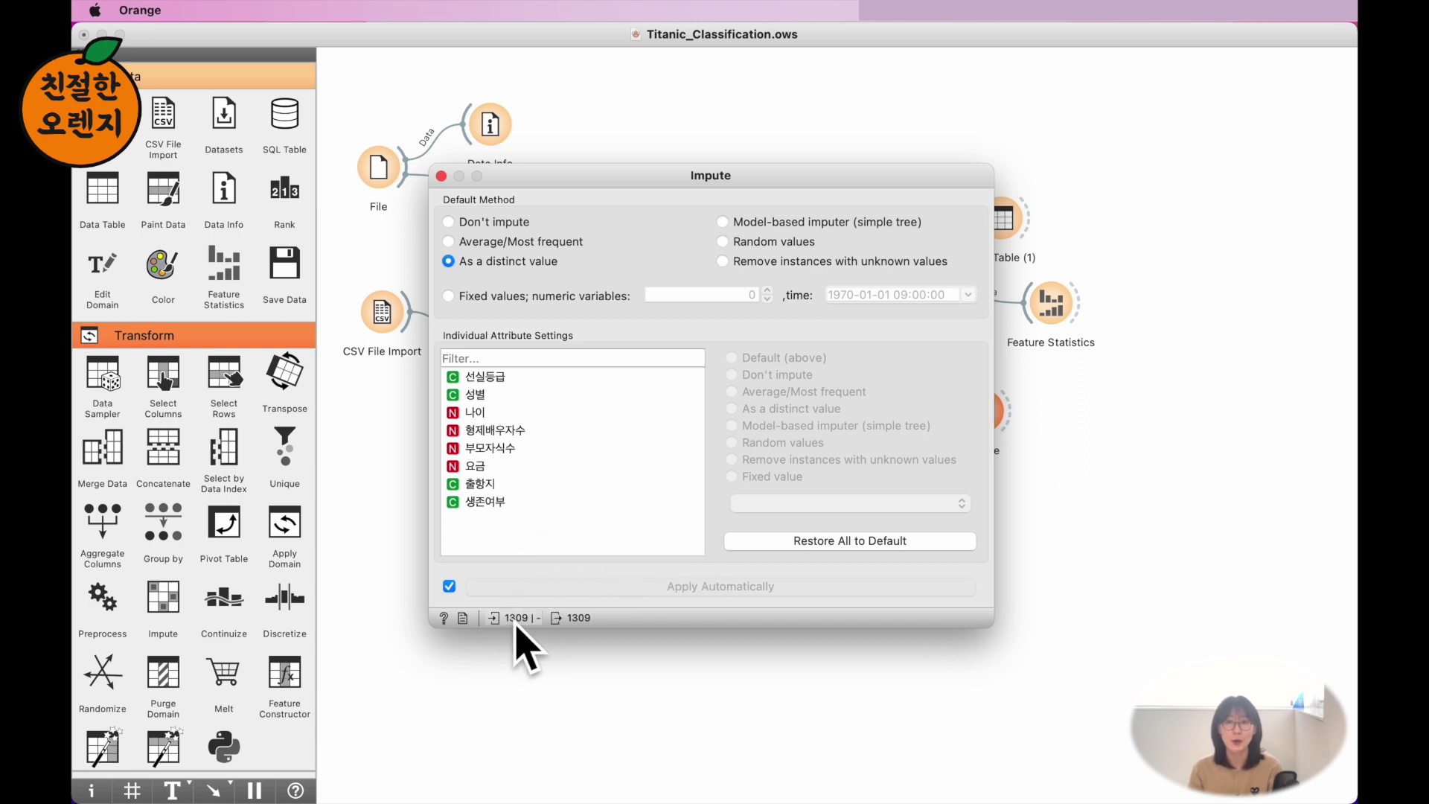
{"action": "mouse_move", "coordinate": [517, 626]}
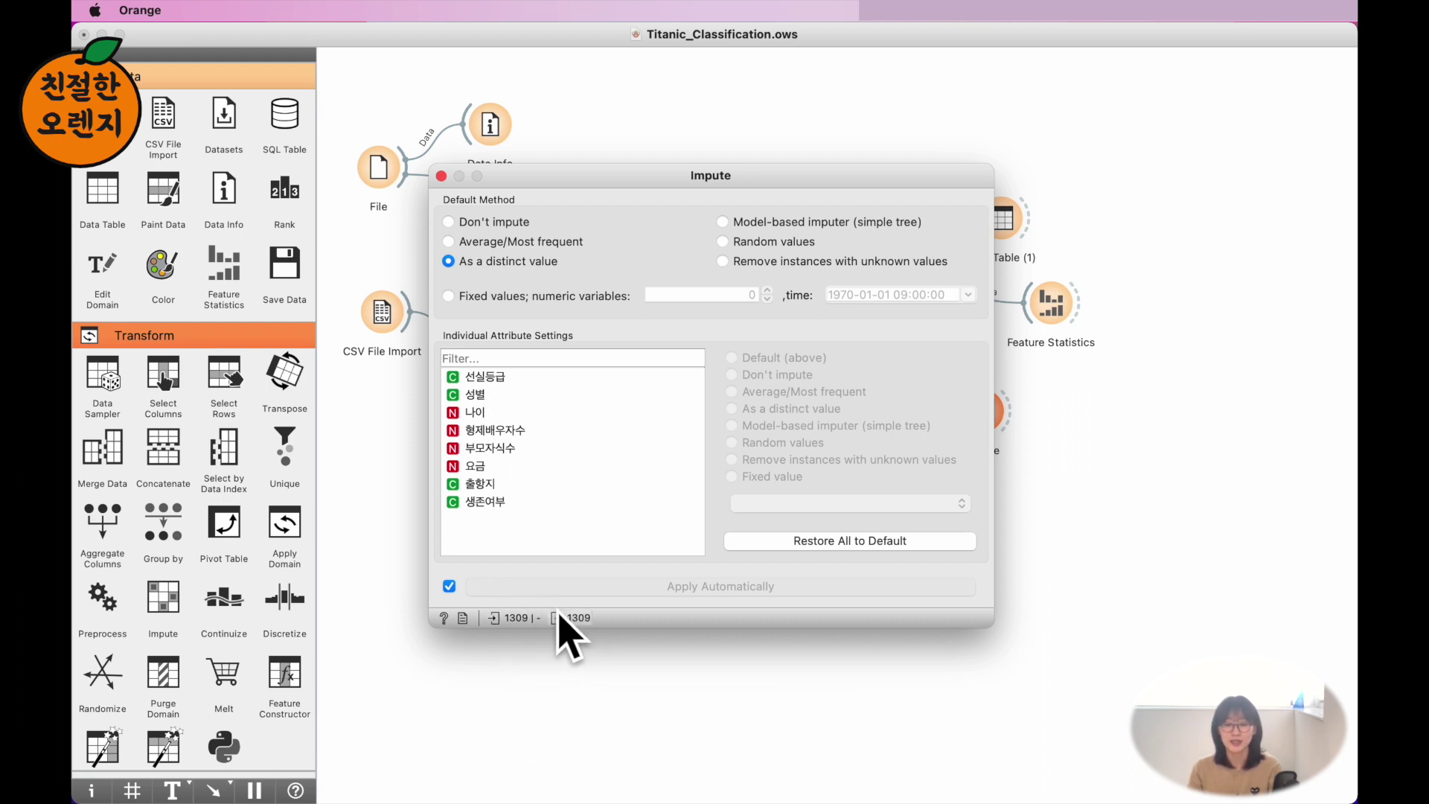
{"action": "mouse_move", "coordinate": [579, 621]}
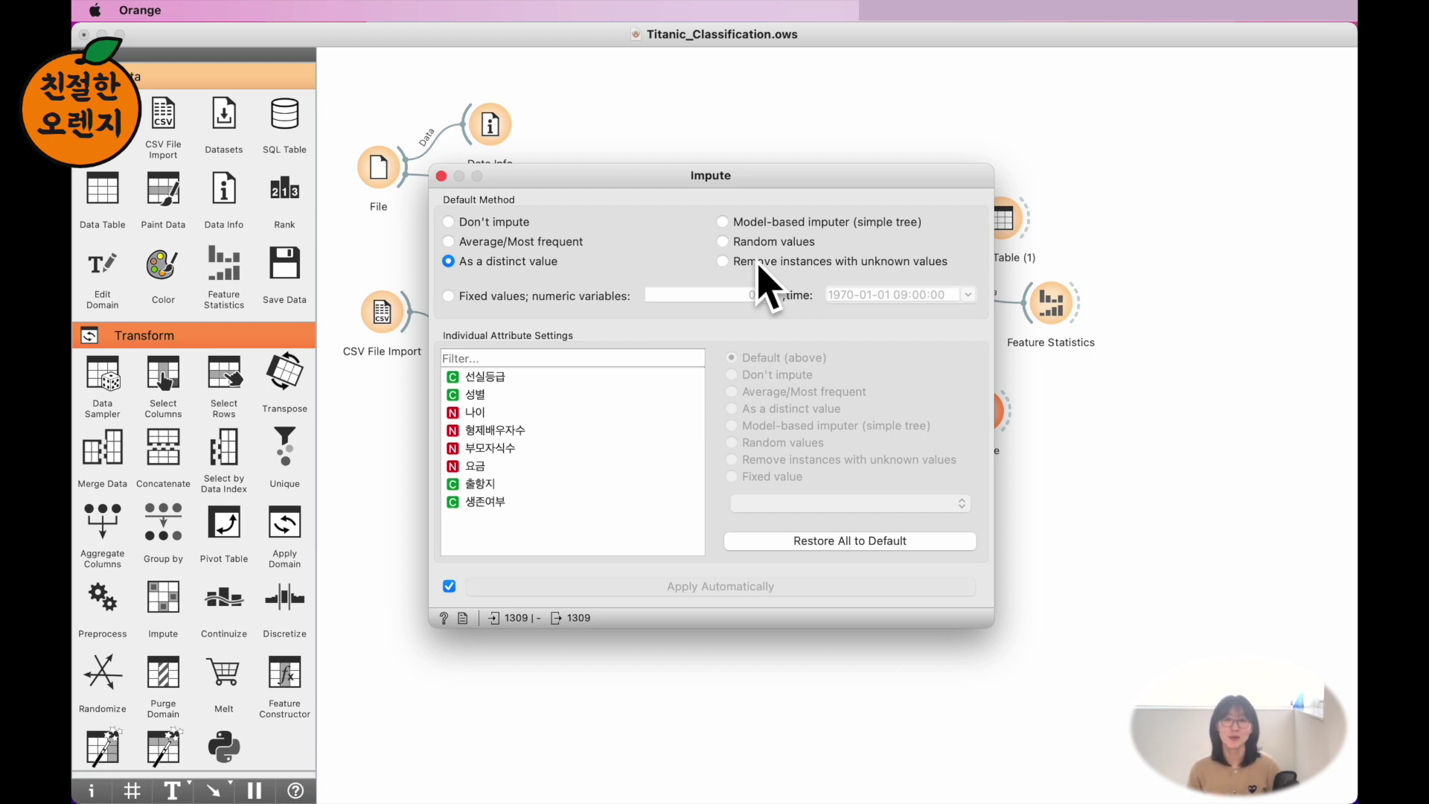
Try the default methods Don't impute, Average/Most frequent and As a distinct value one after another.
{"action": "left_click", "coordinate": [472, 223]}
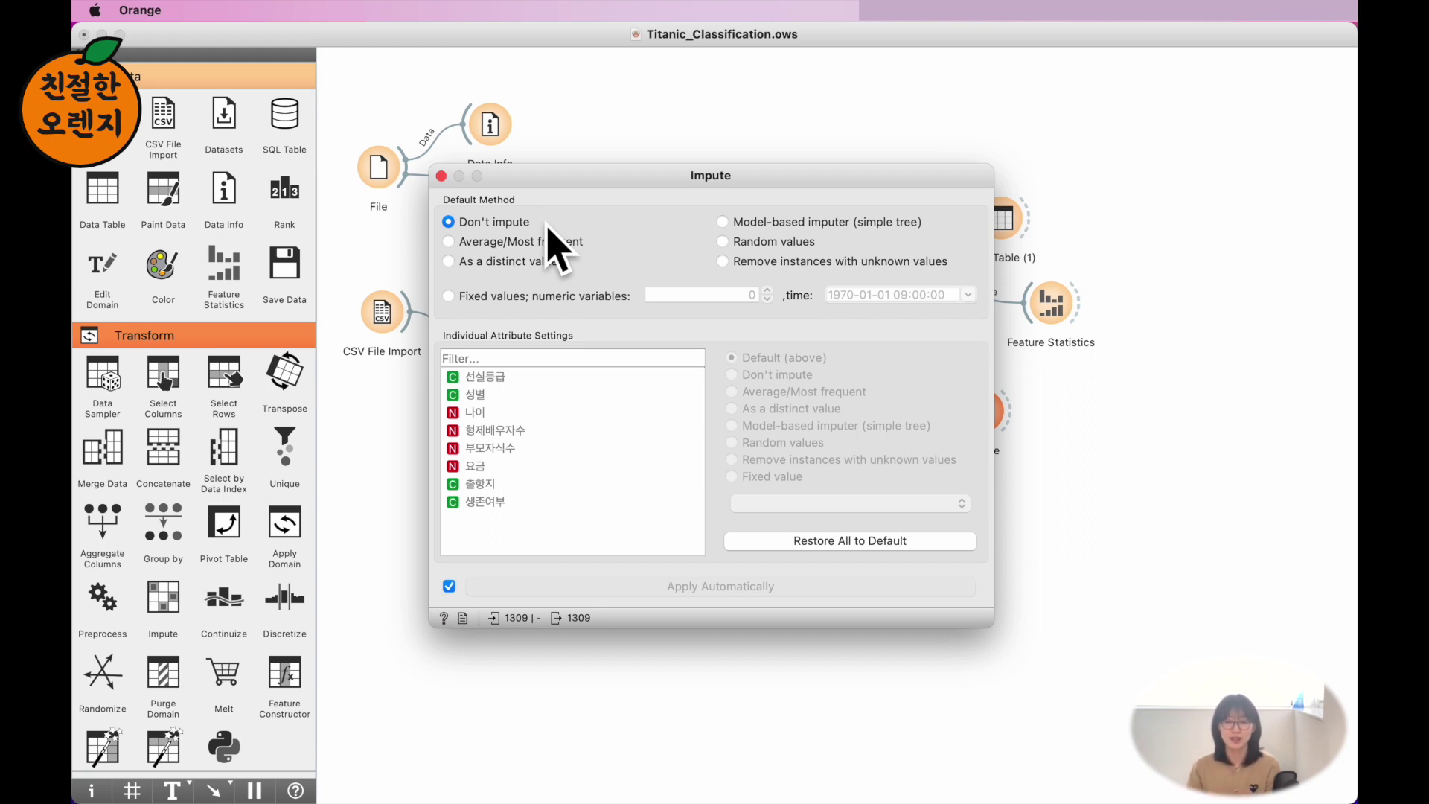
{"action": "left_click", "coordinate": [501, 244]}
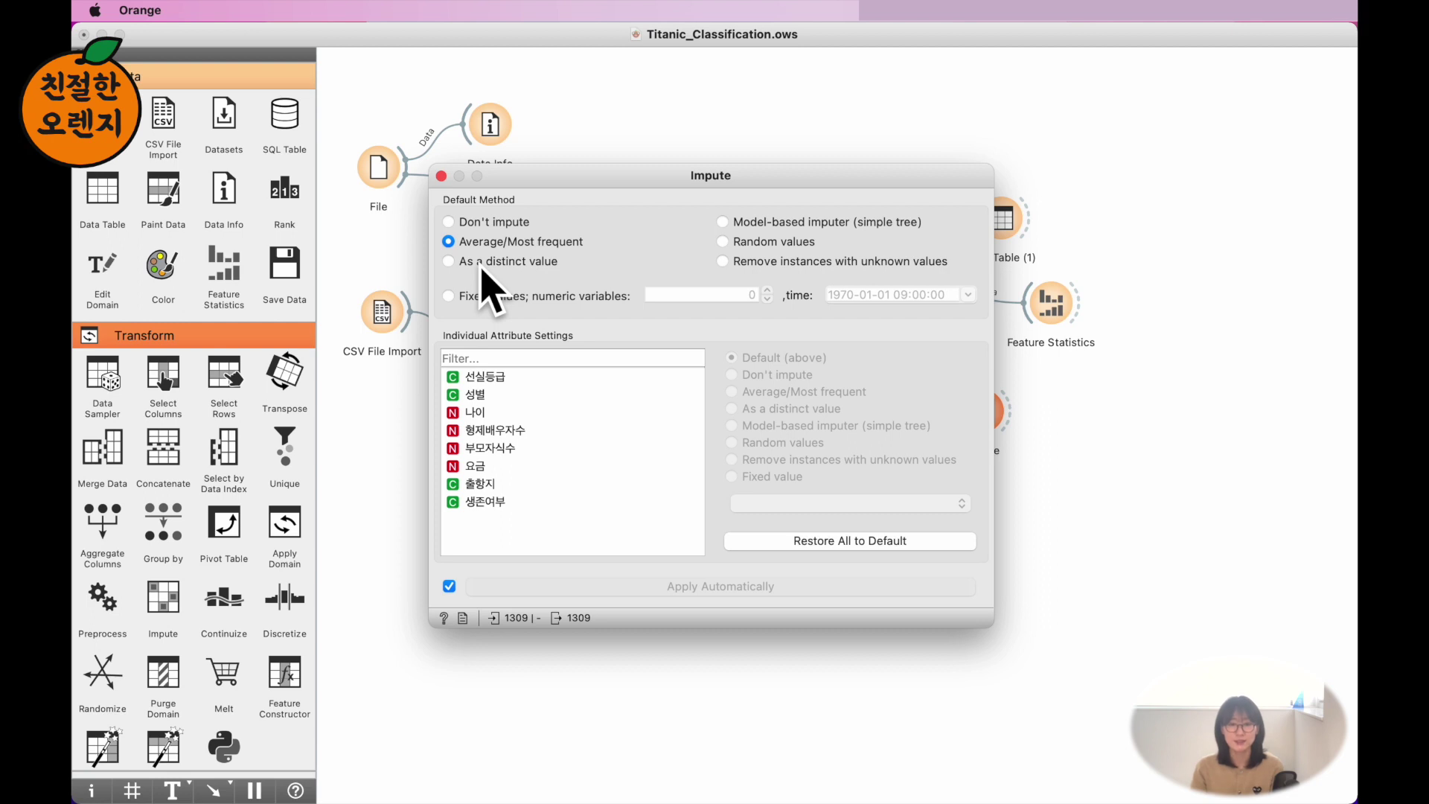
{"action": "left_click", "coordinate": [483, 264]}
Try the Fixed values default method, entering 100 and then 7 for numeric variables.
{"action": "left_click", "coordinate": [499, 301]}
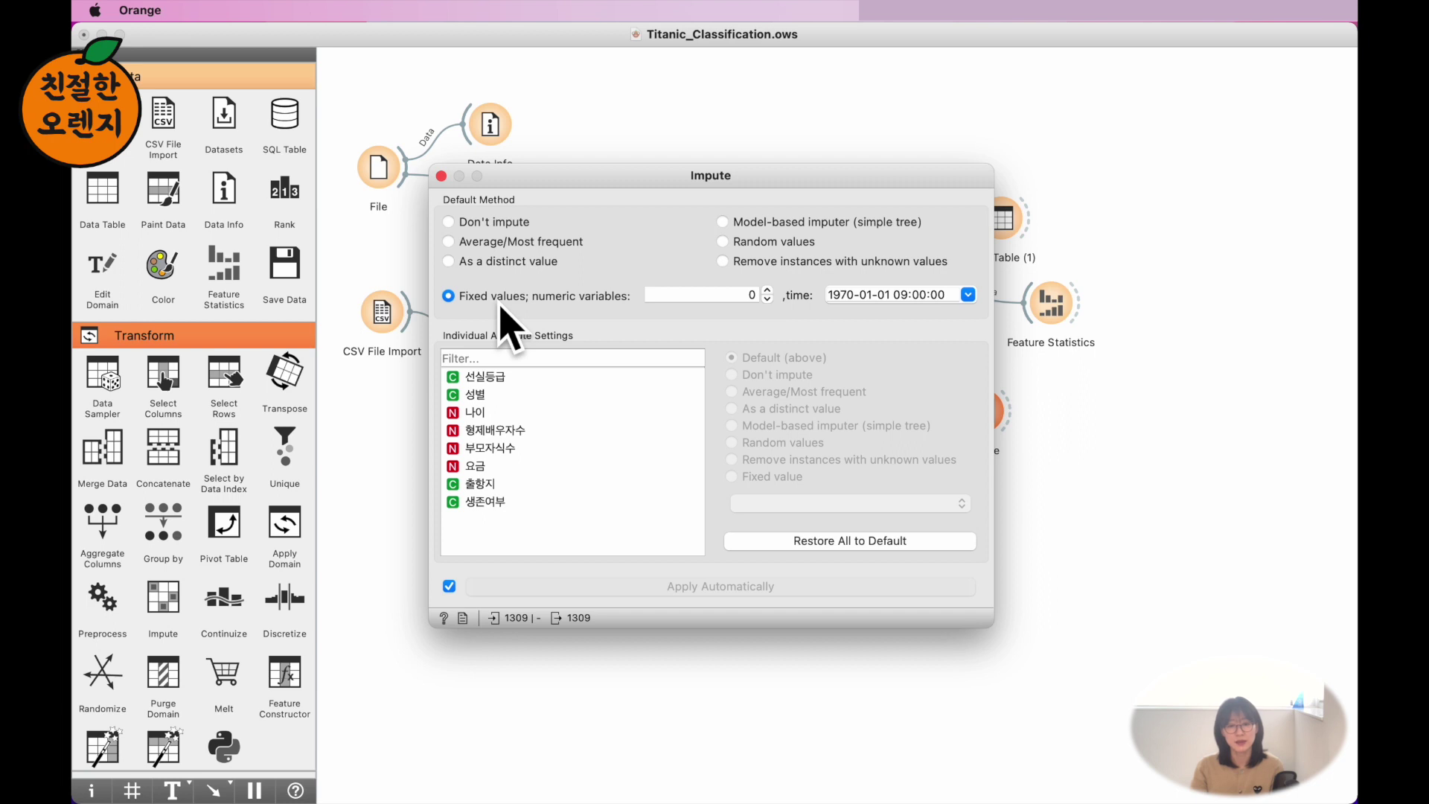
{"action": "left_click", "coordinate": [725, 305]}
{"action": "key", "text": "BackSpace"}
{"action": "type", "text": "100"}
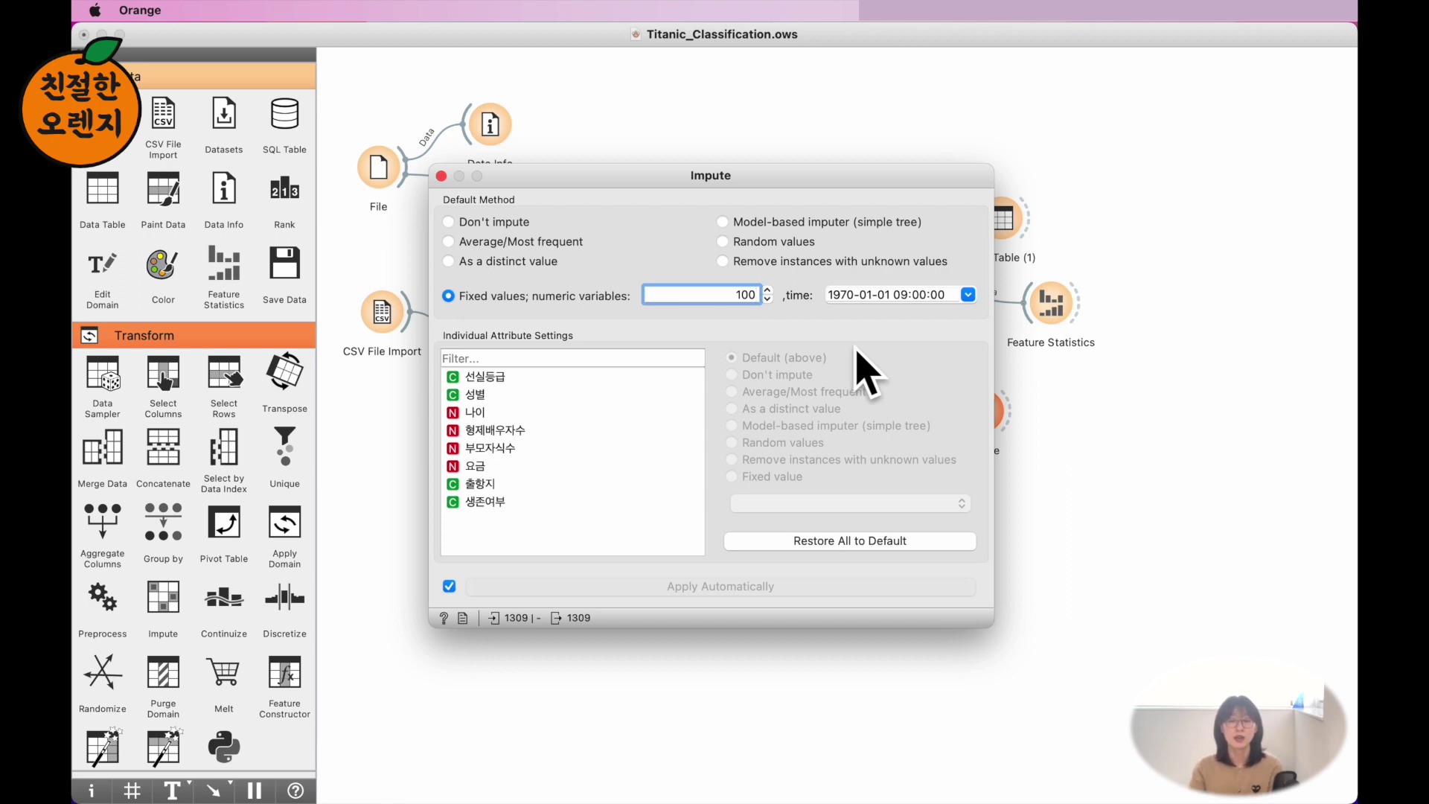
{"action": "left_click", "coordinate": [753, 296]}
{"action": "type", "text": "7"}
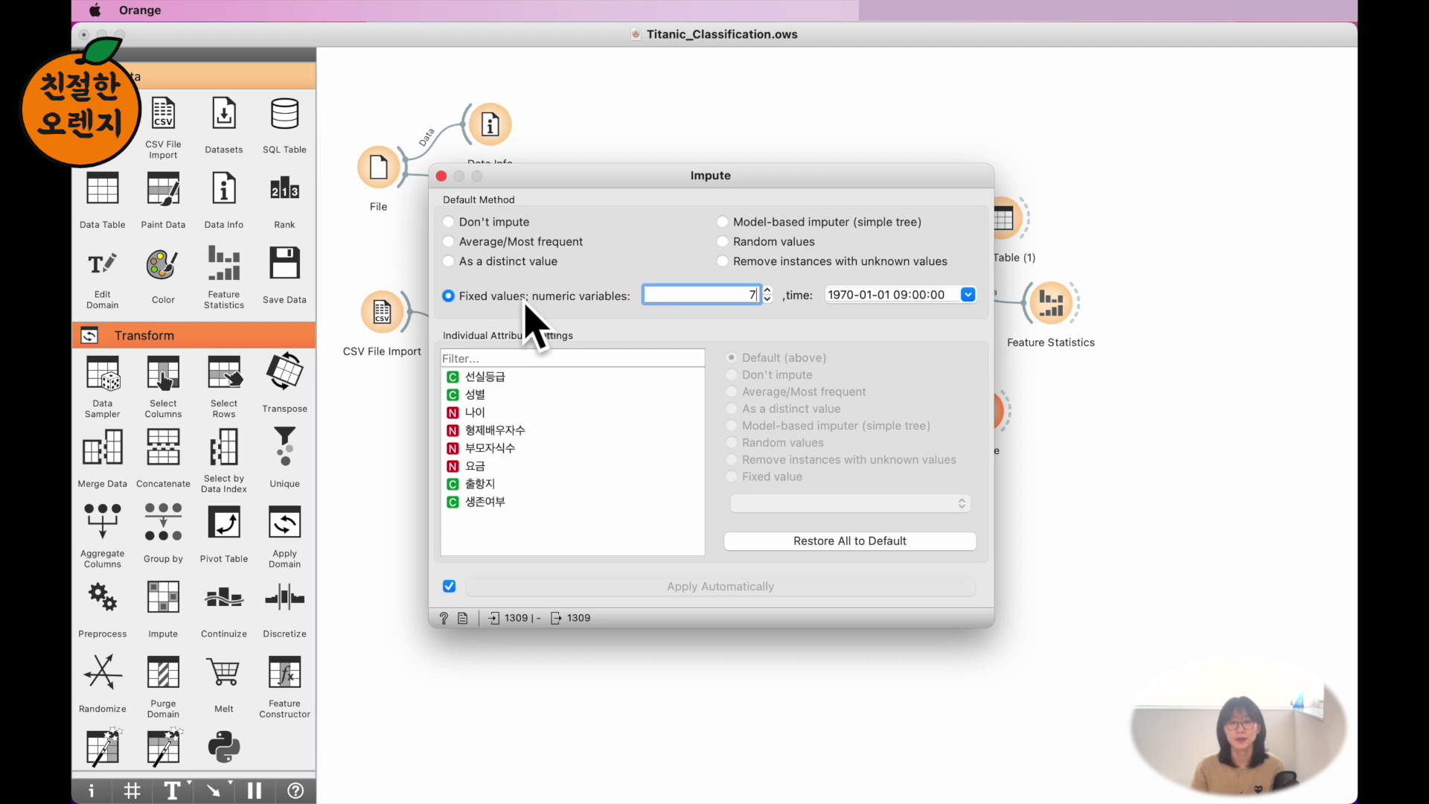
Try the default methods Random values, Remove instances with unknown values and Model-based imputer (simple tree) in turn.
{"action": "left_click", "coordinate": [722, 242]}
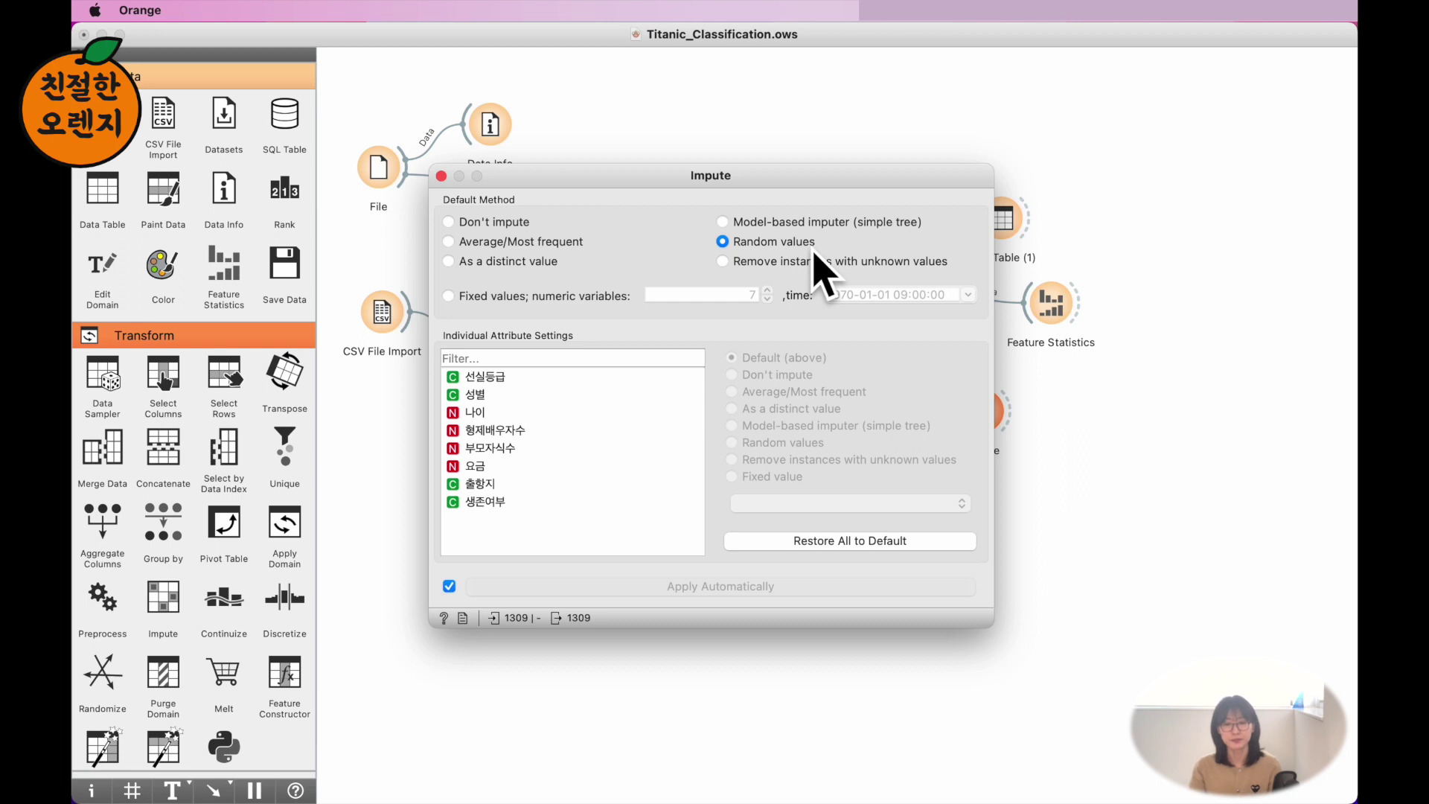
{"action": "left_click", "coordinate": [722, 261]}
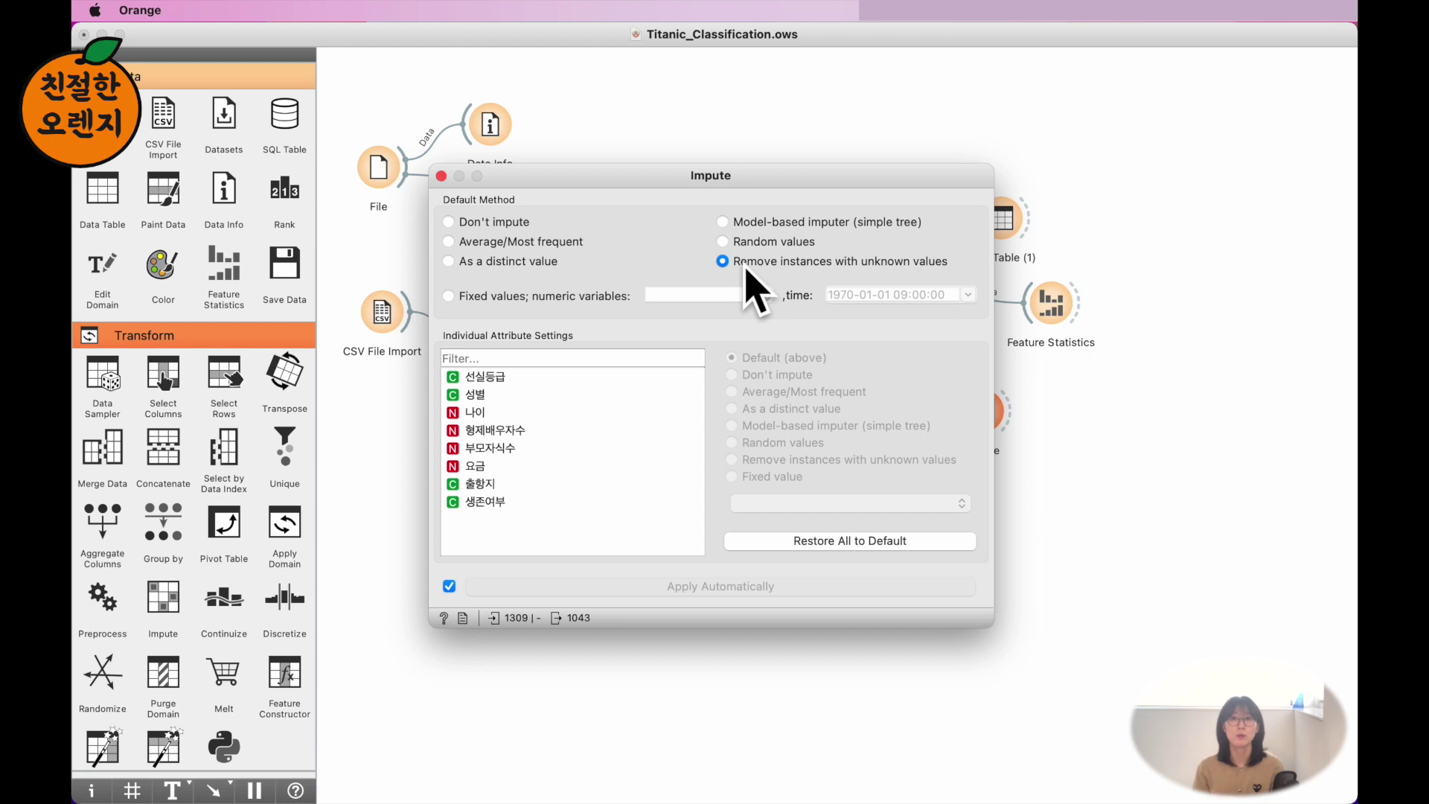
{"action": "left_click", "coordinate": [795, 223]}
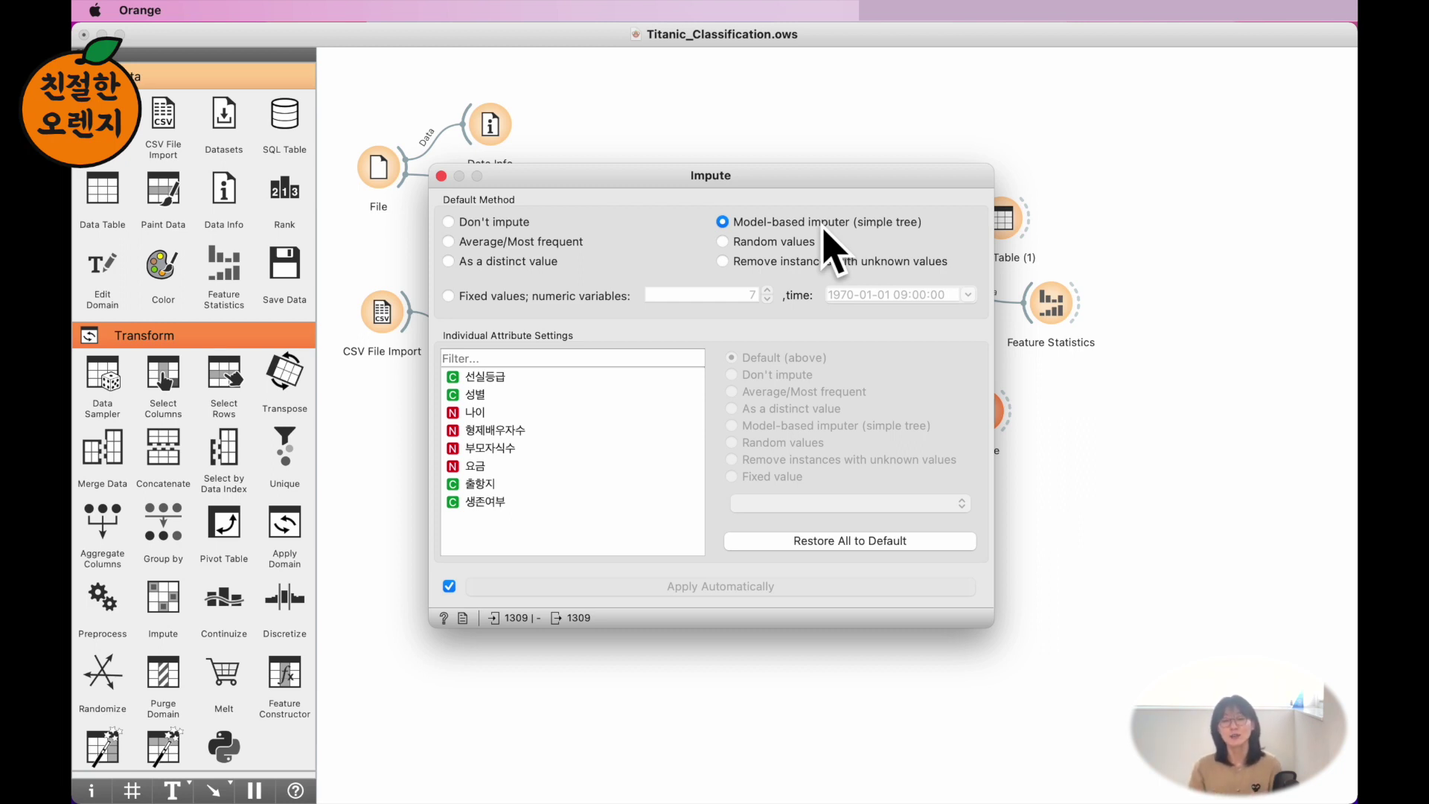
Compare Remove instances with unknown values and Average/Most frequent as default methods, and set the default to Don't impute.
{"action": "left_click", "coordinate": [517, 223]}
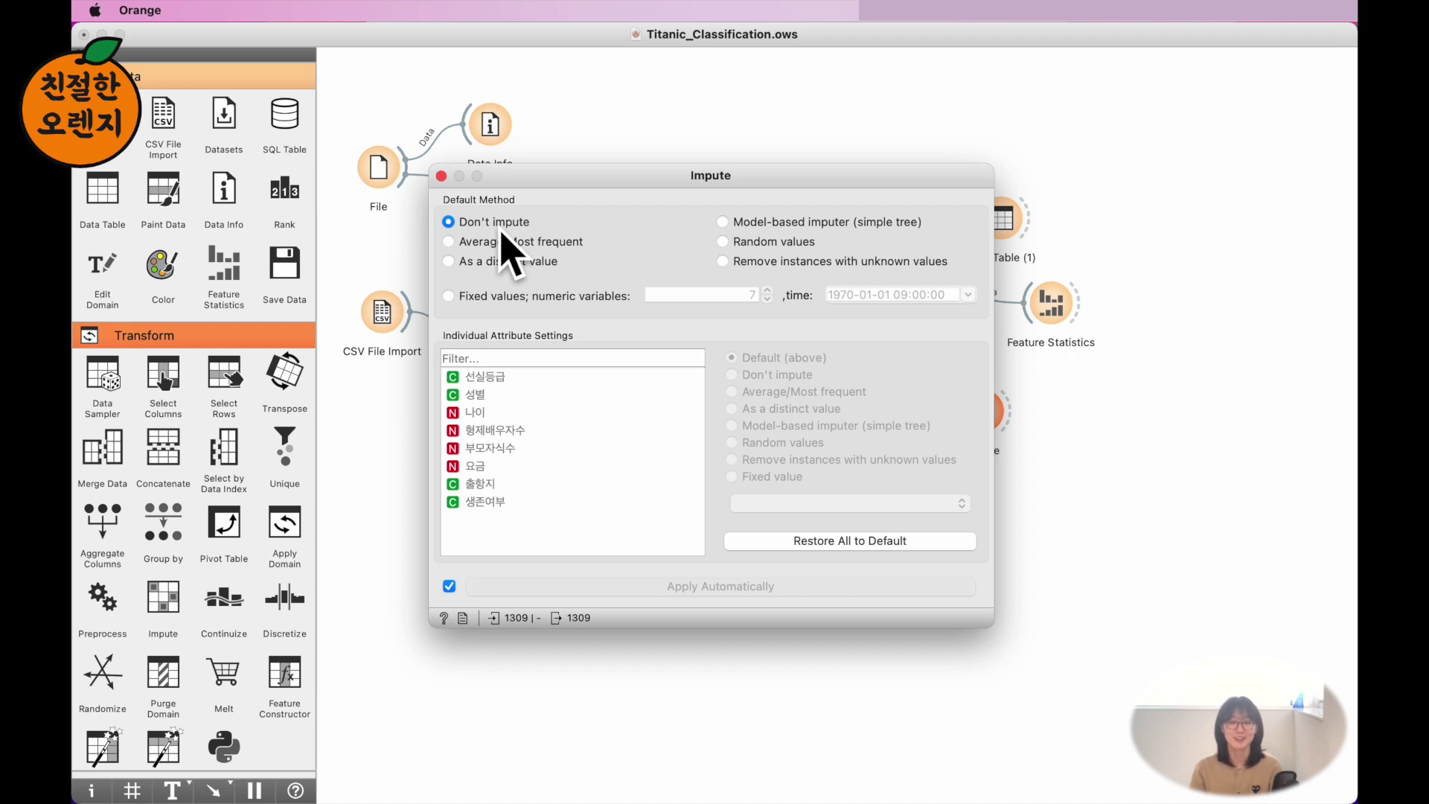
{"action": "left_click", "coordinate": [741, 259]}
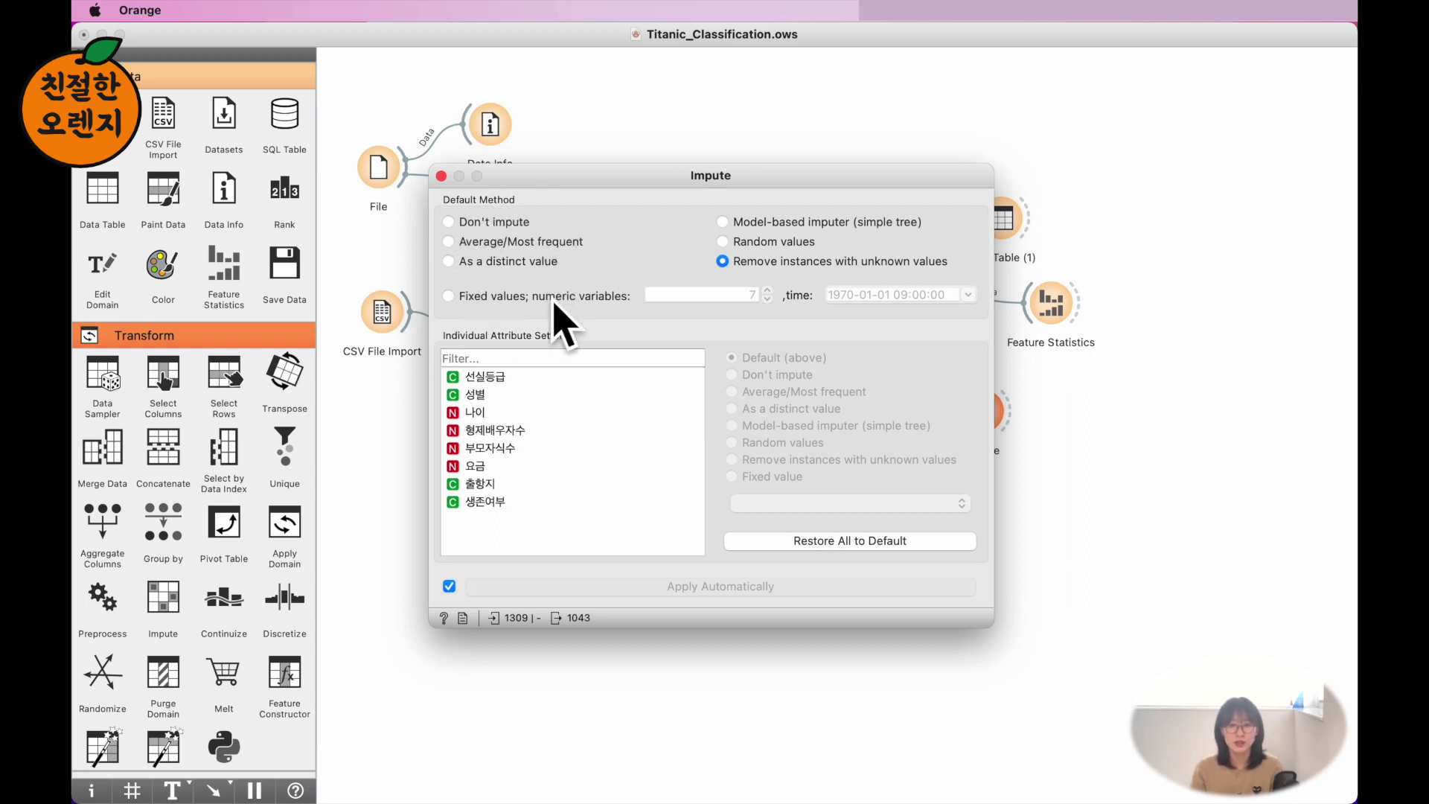
{"action": "left_click", "coordinate": [534, 246]}
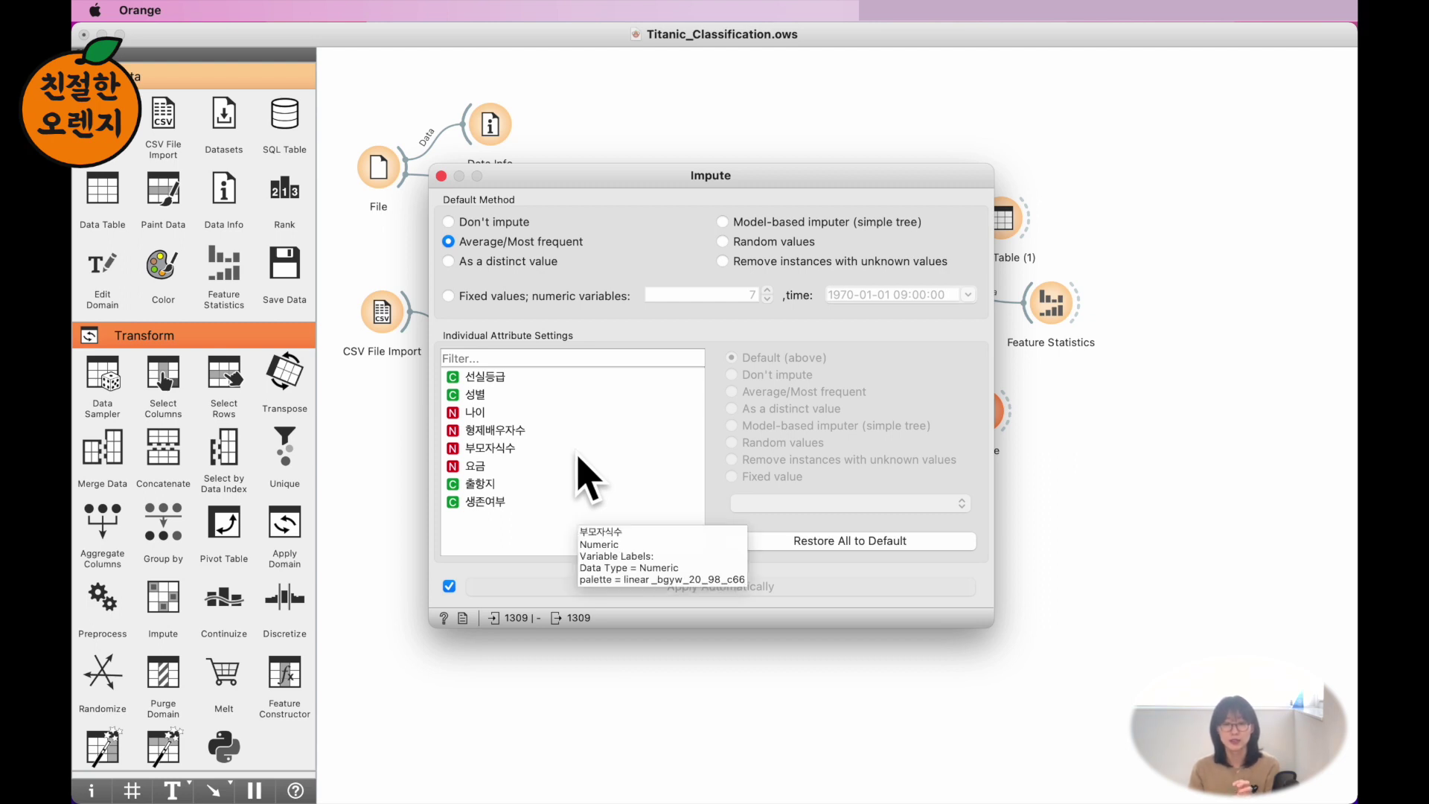
{"action": "left_click", "coordinate": [533, 222]}
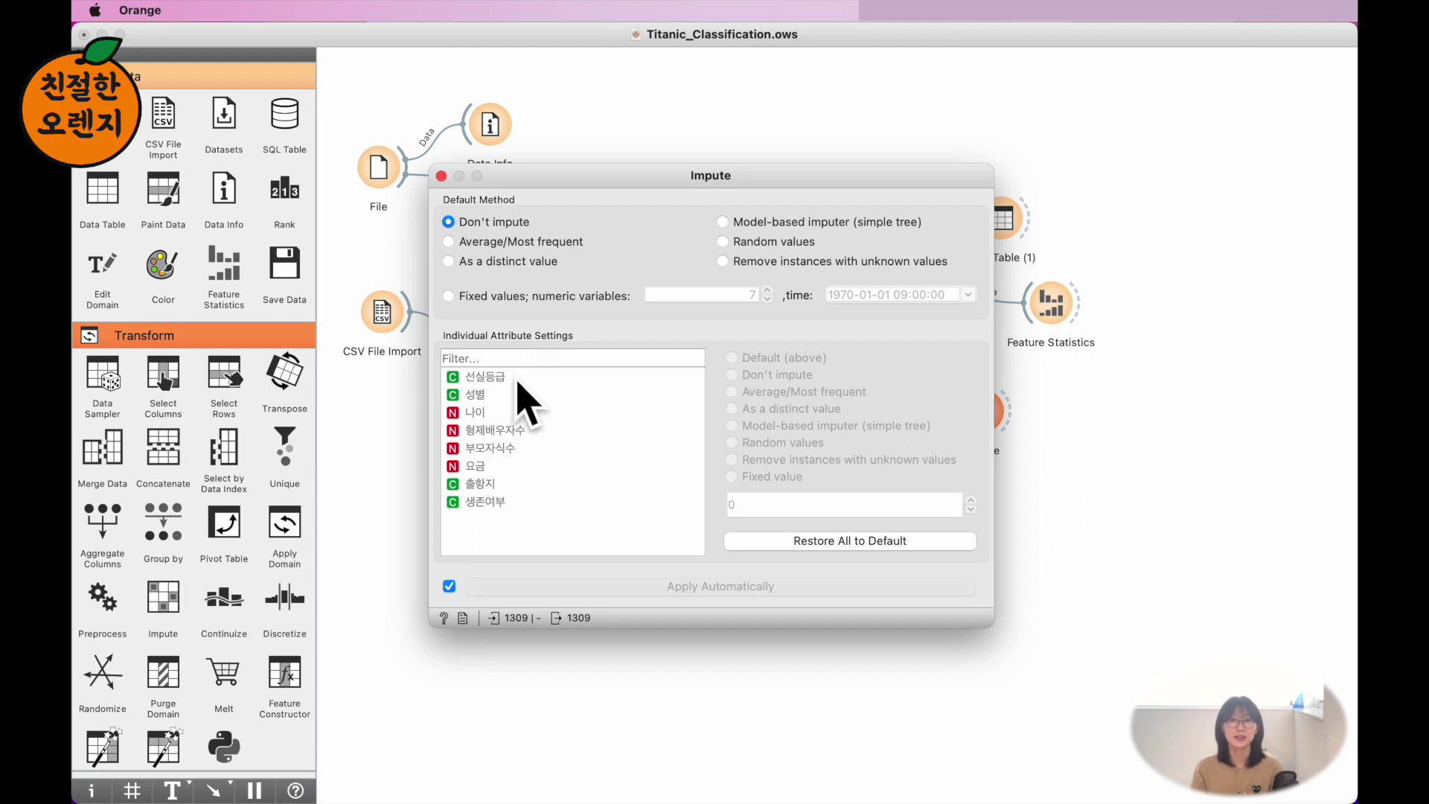
Try As a distinct value, Random values and Model-based imputer for the 나이 attribute alone, then return it to Default (above).
{"action": "mouse_move", "coordinate": [519, 383]}
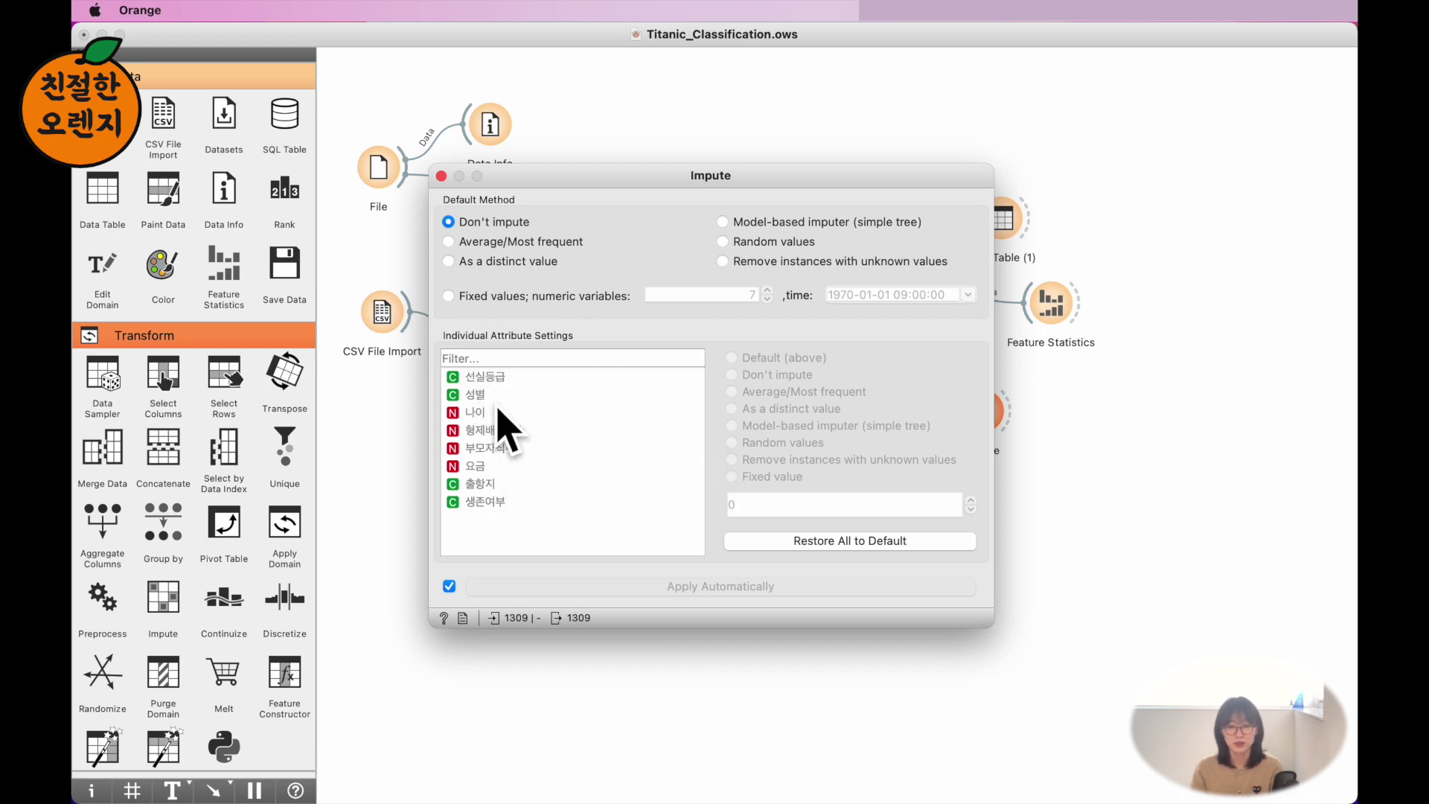
{"action": "left_click", "coordinate": [497, 412]}
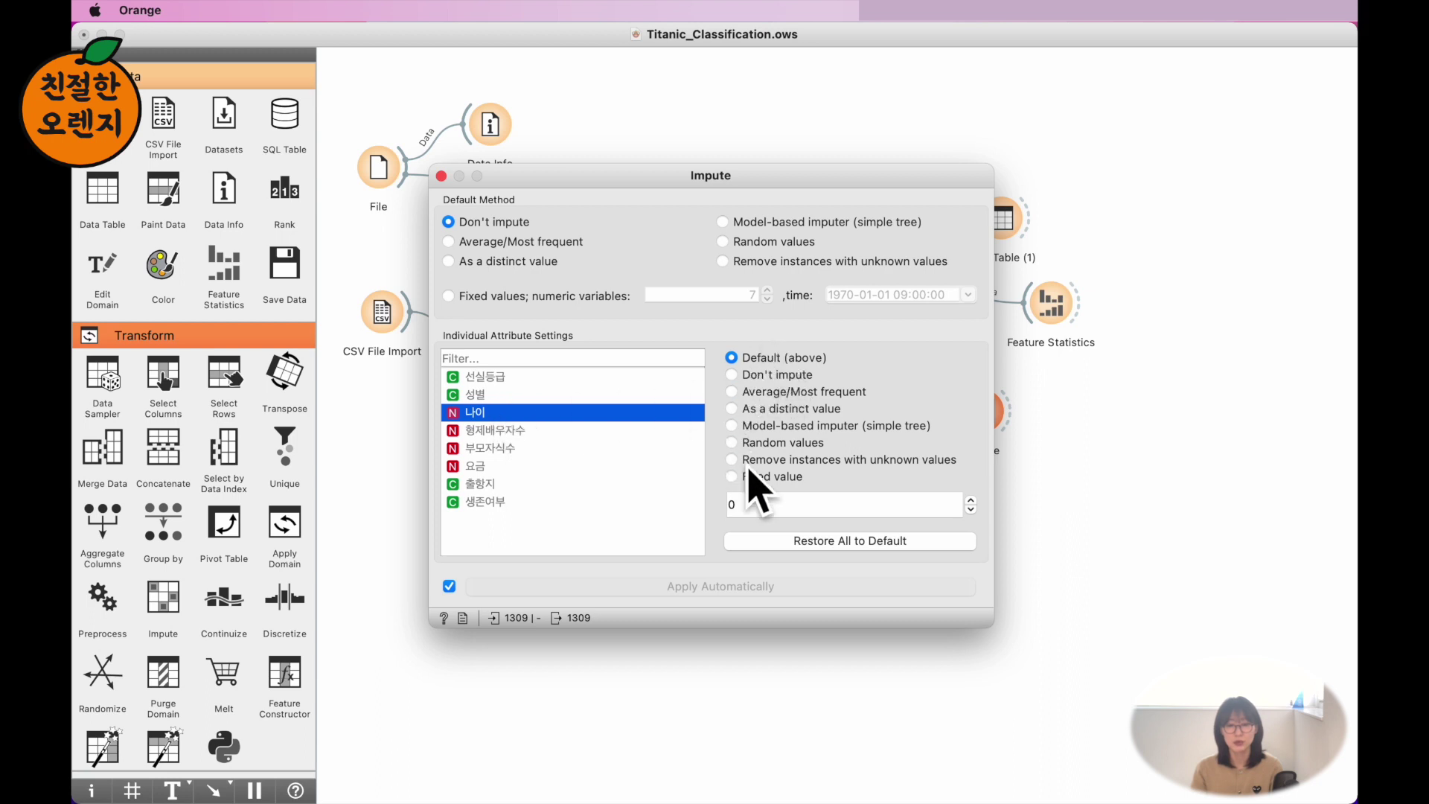
{"action": "left_click", "coordinate": [811, 408]}
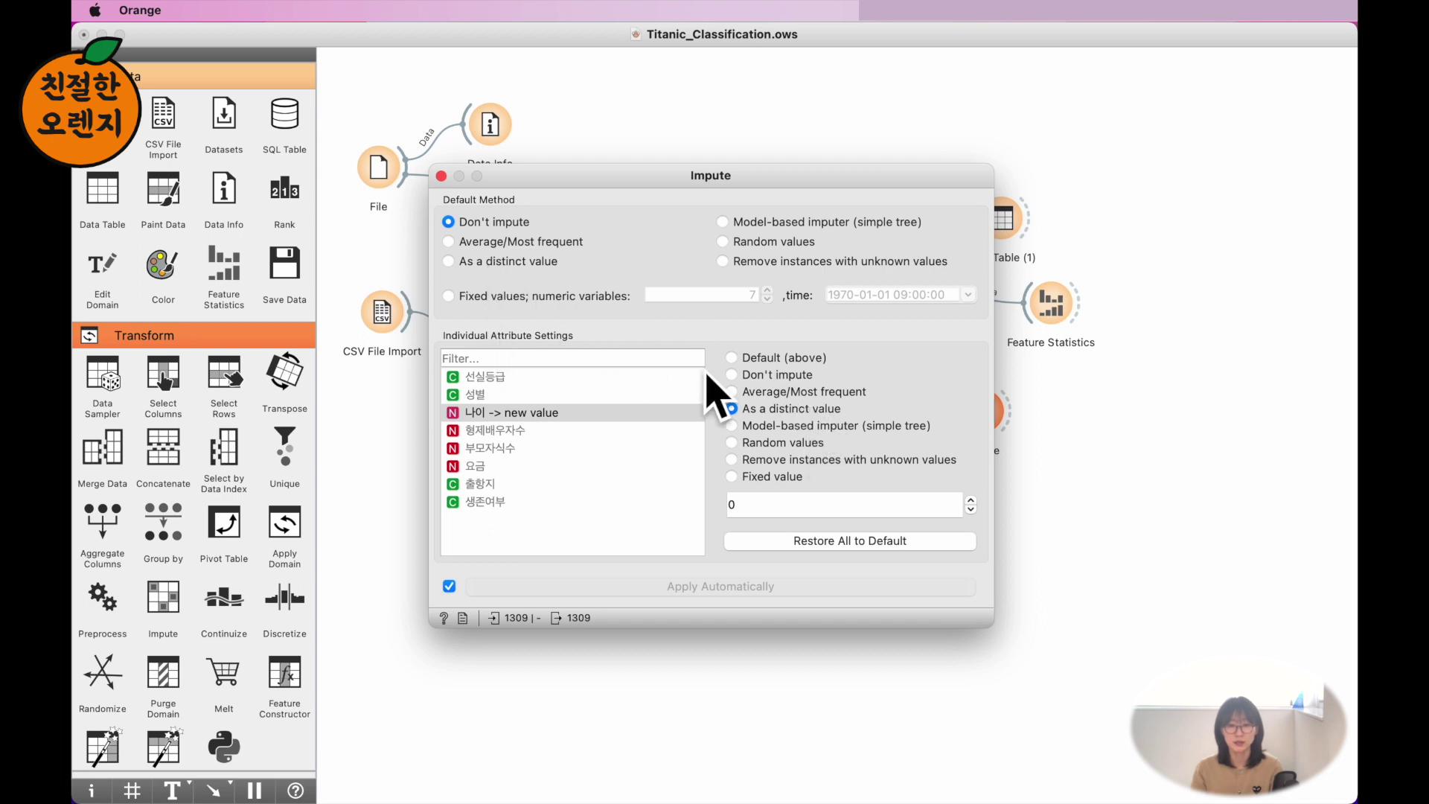
{"action": "left_click", "coordinate": [785, 360]}
{"action": "left_click", "coordinate": [629, 411]}
{"action": "left_click", "coordinate": [746, 442]}
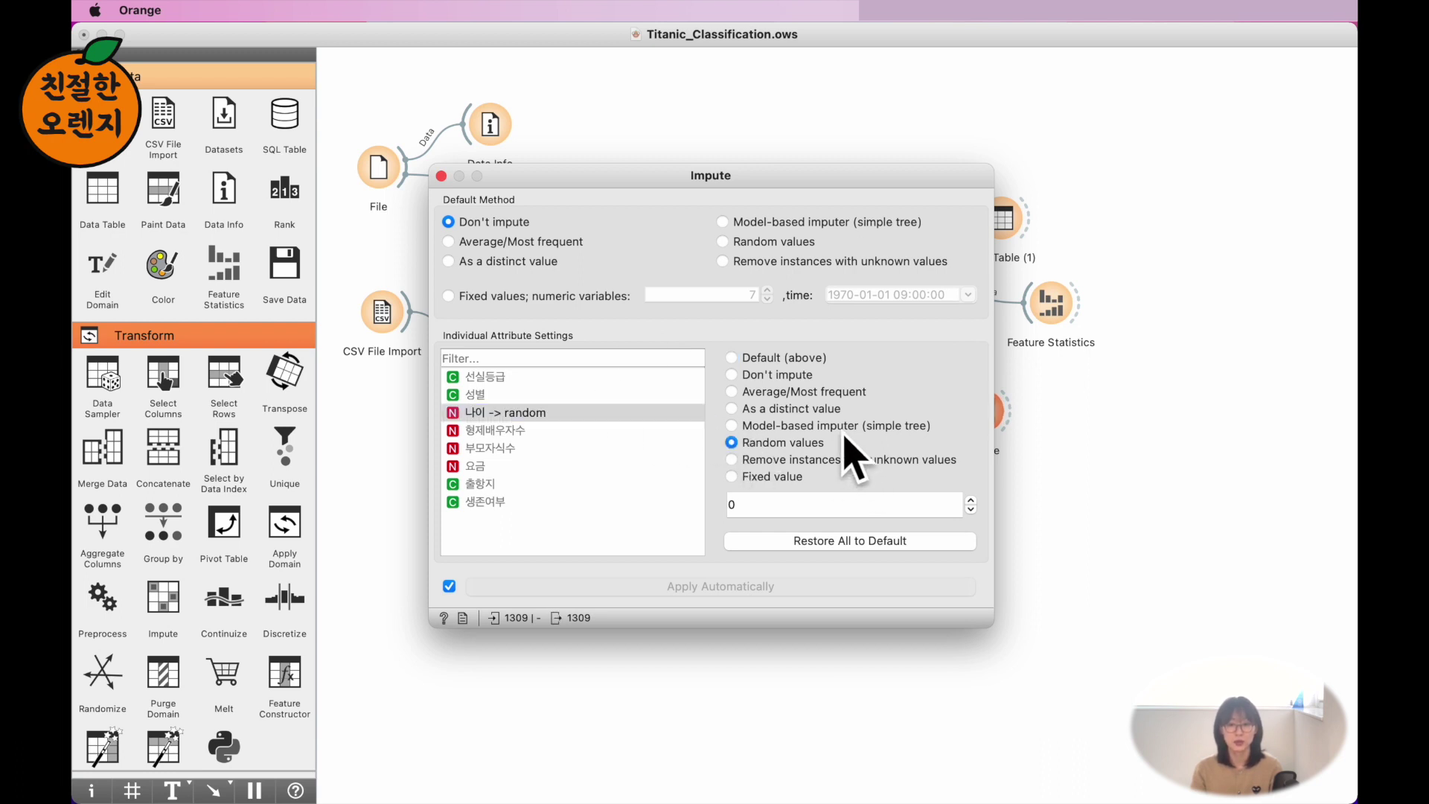
{"action": "left_click", "coordinate": [818, 424]}
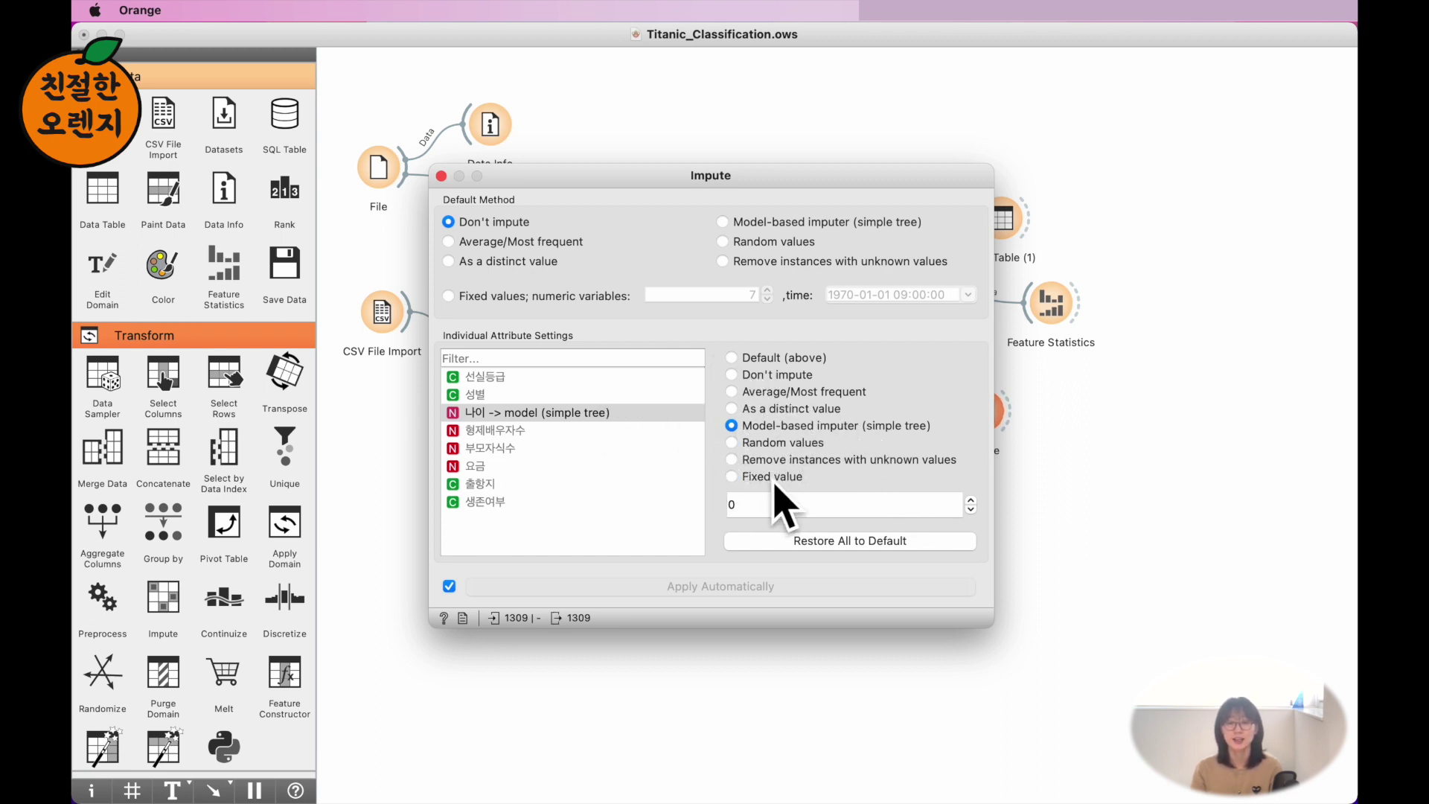
{"action": "left_click", "coordinate": [798, 358]}
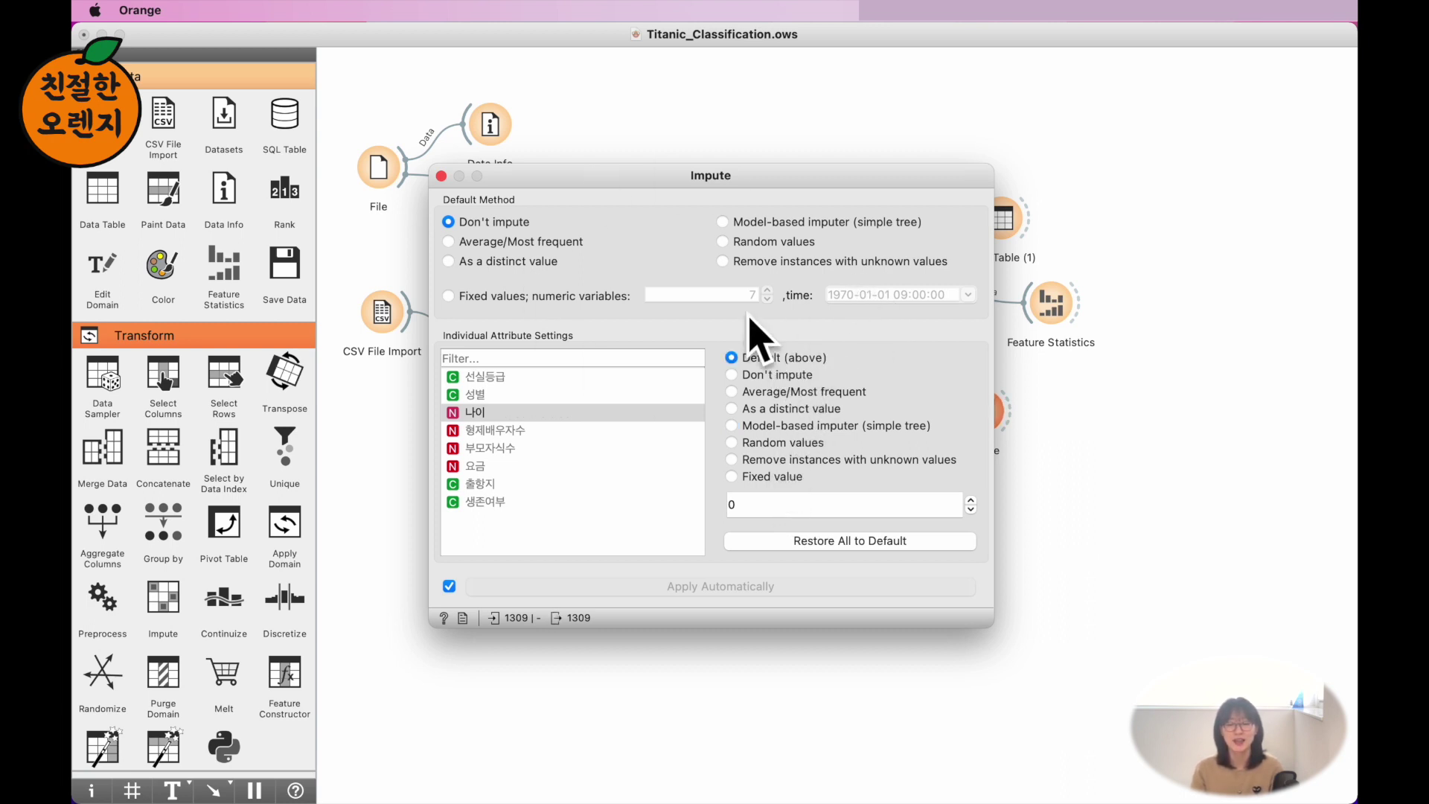
Select the 생존여부 attribute, close the Impute settings and shift the Impute widget slightly on the canvas.
{"action": "key", "text": "End"}
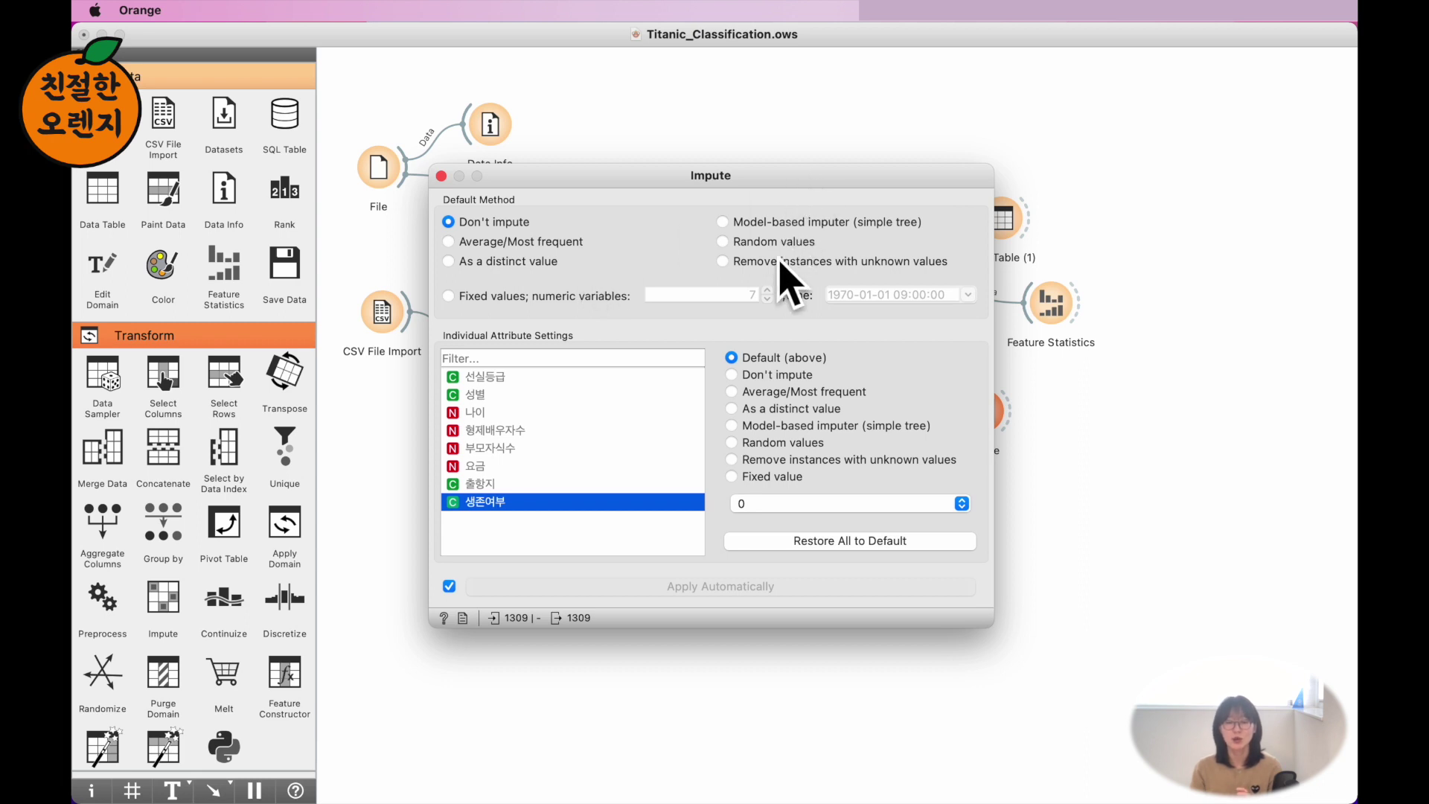
{"action": "left_click", "coordinate": [440, 176]}
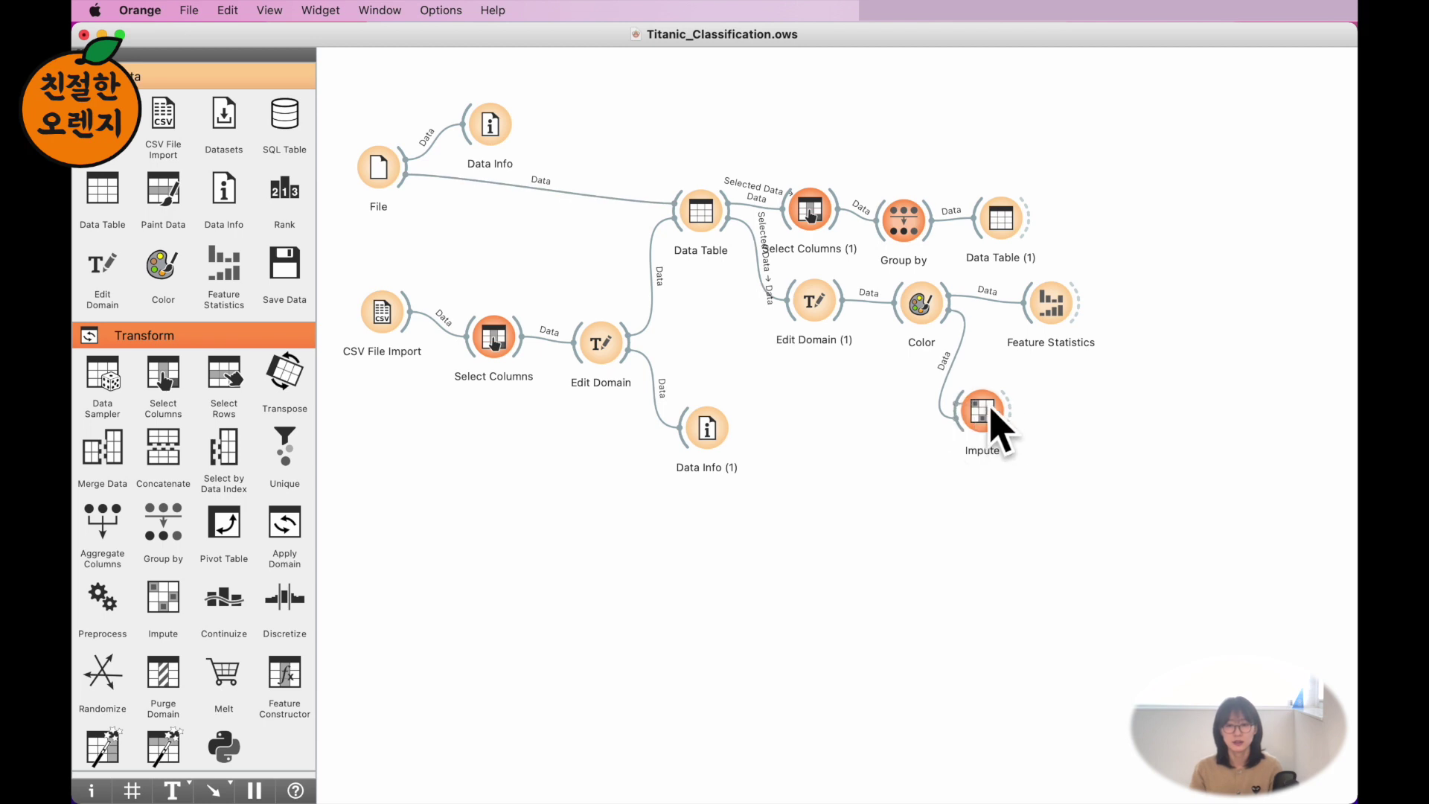
{"action": "left_click_drag", "start_coordinate": [990, 422], "coordinate": [1003, 425]}
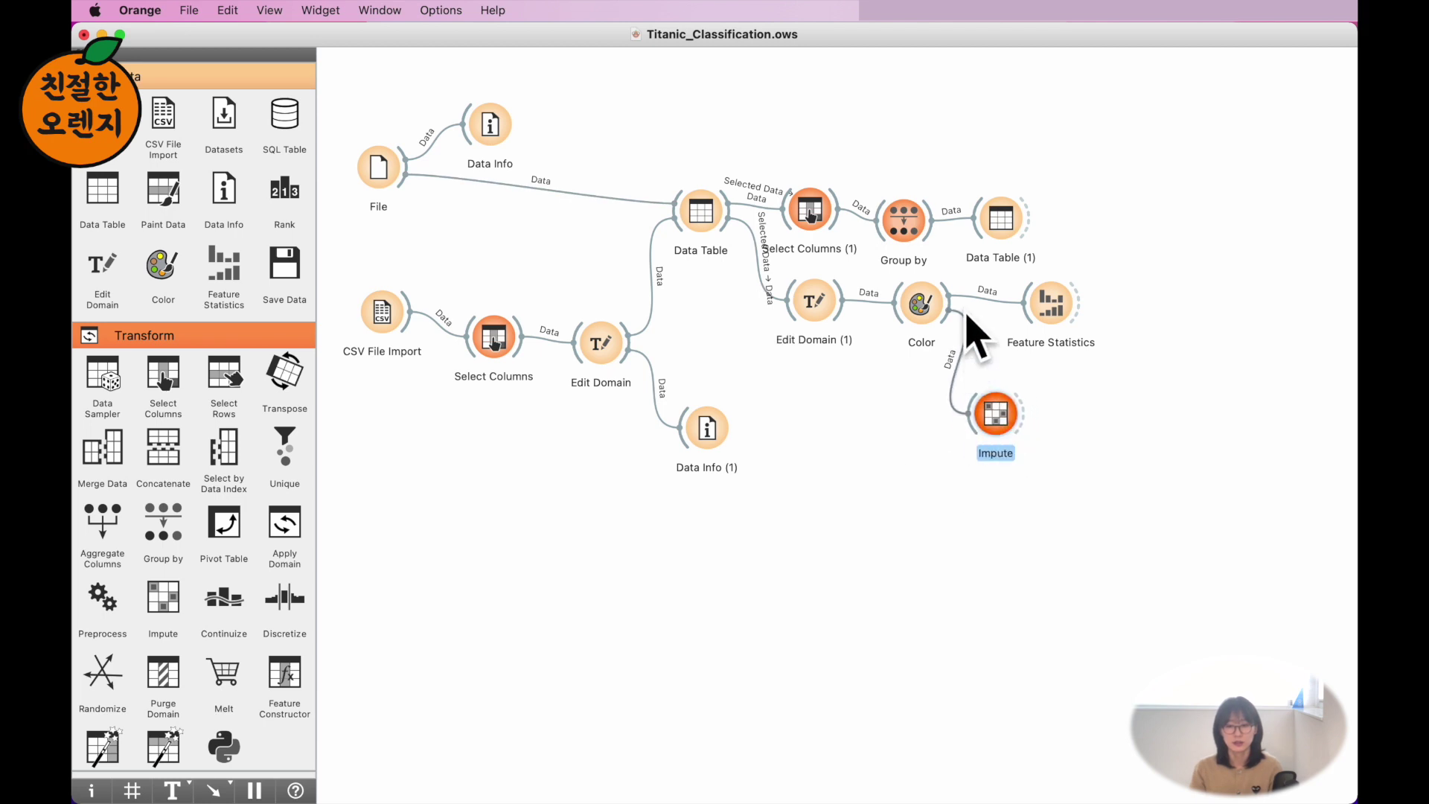
Add a Data Table fed by Color and another fed by Impute, spacing the widgets apart on the canvas.
{"action": "left_click_drag", "start_coordinate": [948, 313], "coordinate": [973, 423]}
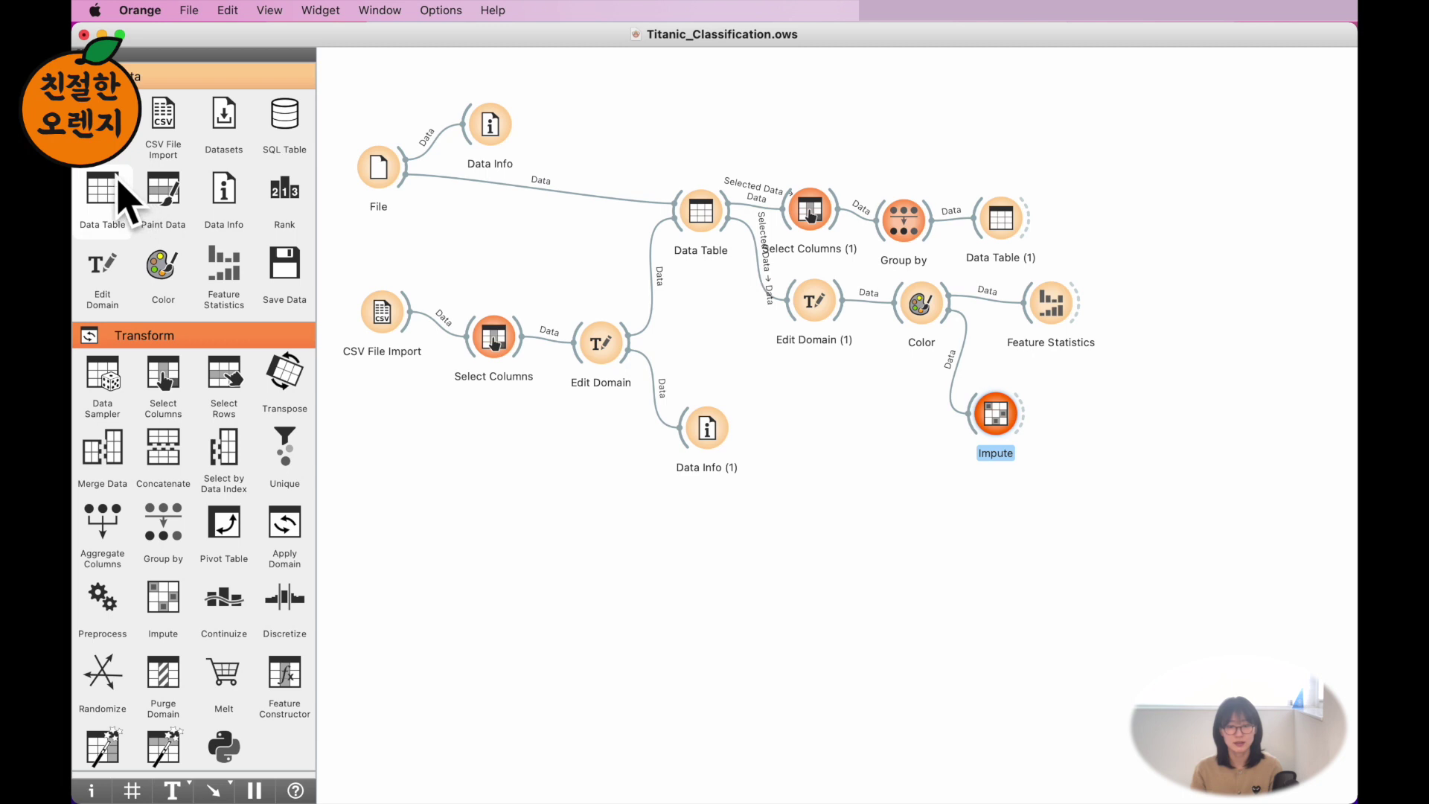
{"action": "left_click_drag", "start_coordinate": [120, 186], "coordinate": [899, 420]}
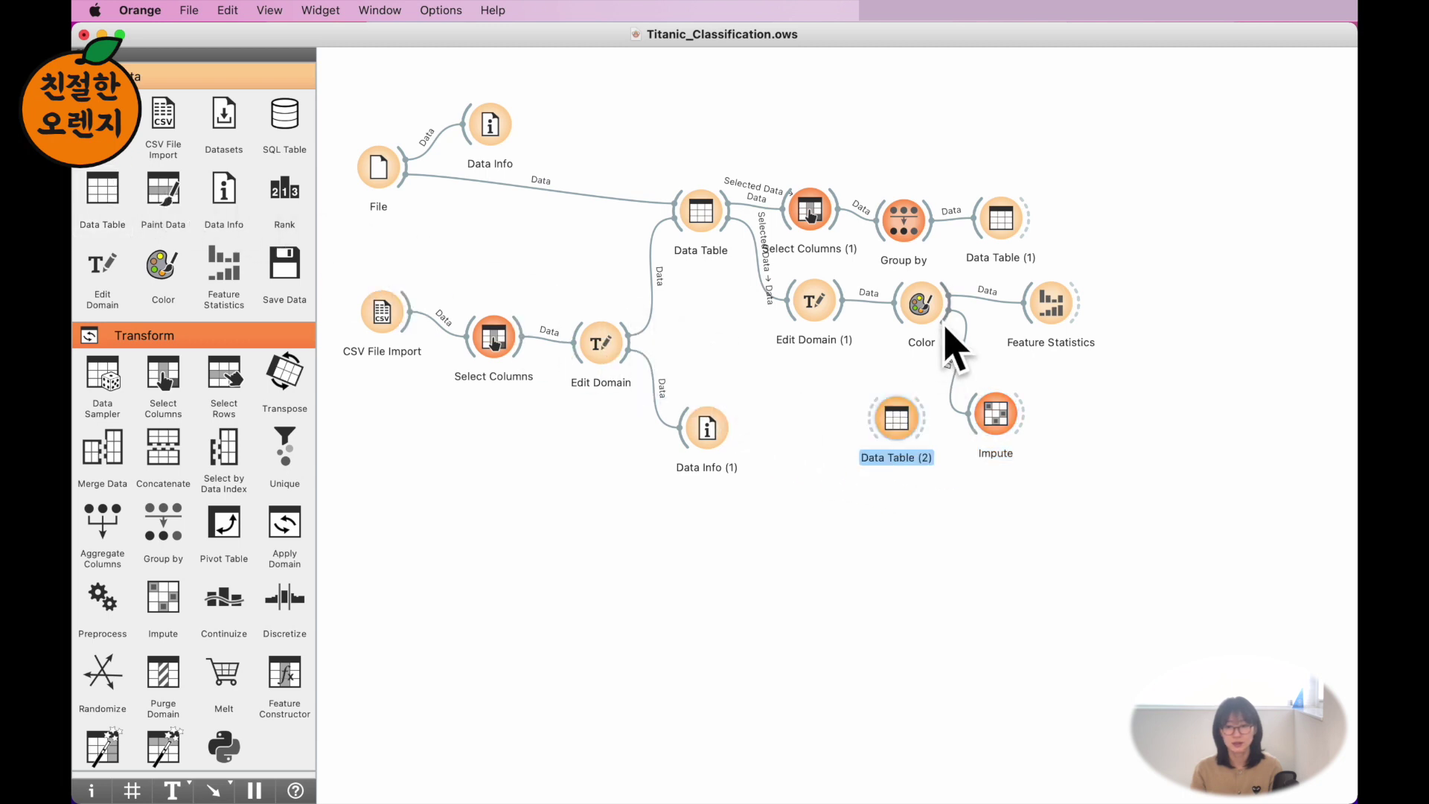
{"action": "mouse_move", "coordinate": [948, 321]}
{"action": "left_mouse_down"}
{"action": "mouse_move", "coordinate": [864, 399]}
{"action": "mouse_move", "coordinate": [878, 440]}
{"action": "mouse_move", "coordinate": [1052, 412]}
{"action": "left_mouse_up"}
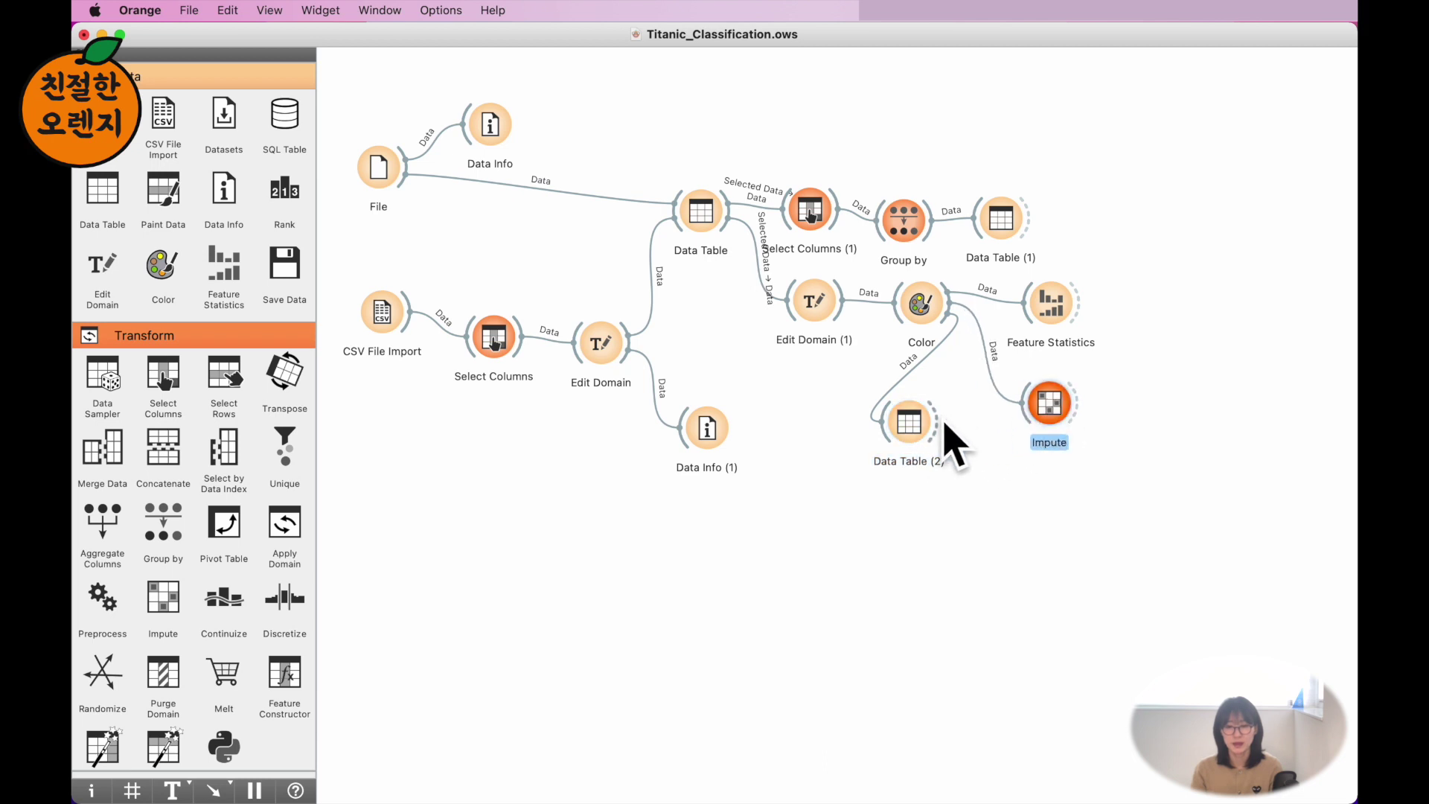
{"action": "left_click_drag", "start_coordinate": [944, 421], "coordinate": [966, 424]}
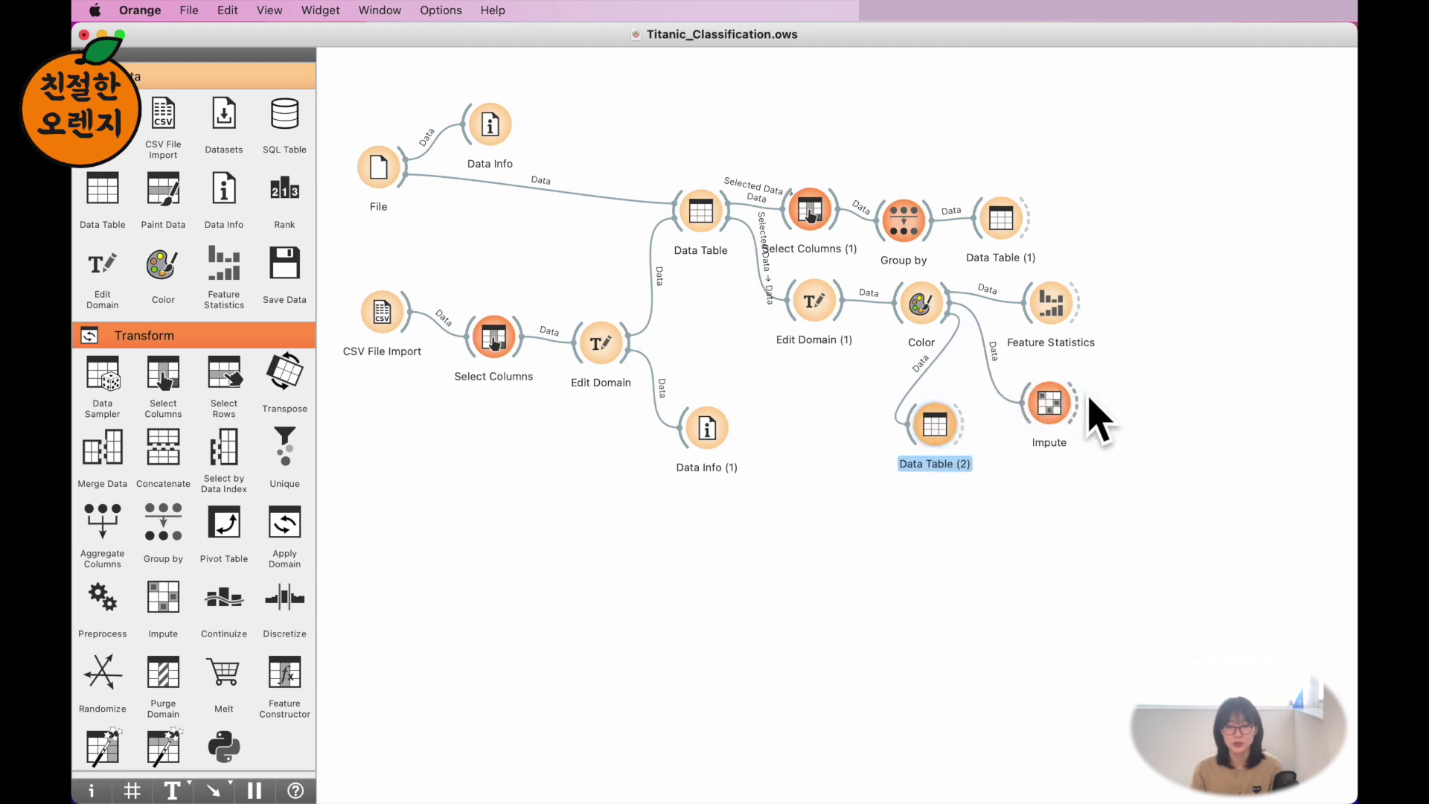
{"action": "left_click_drag", "start_coordinate": [1077, 402], "coordinate": [1127, 402]}
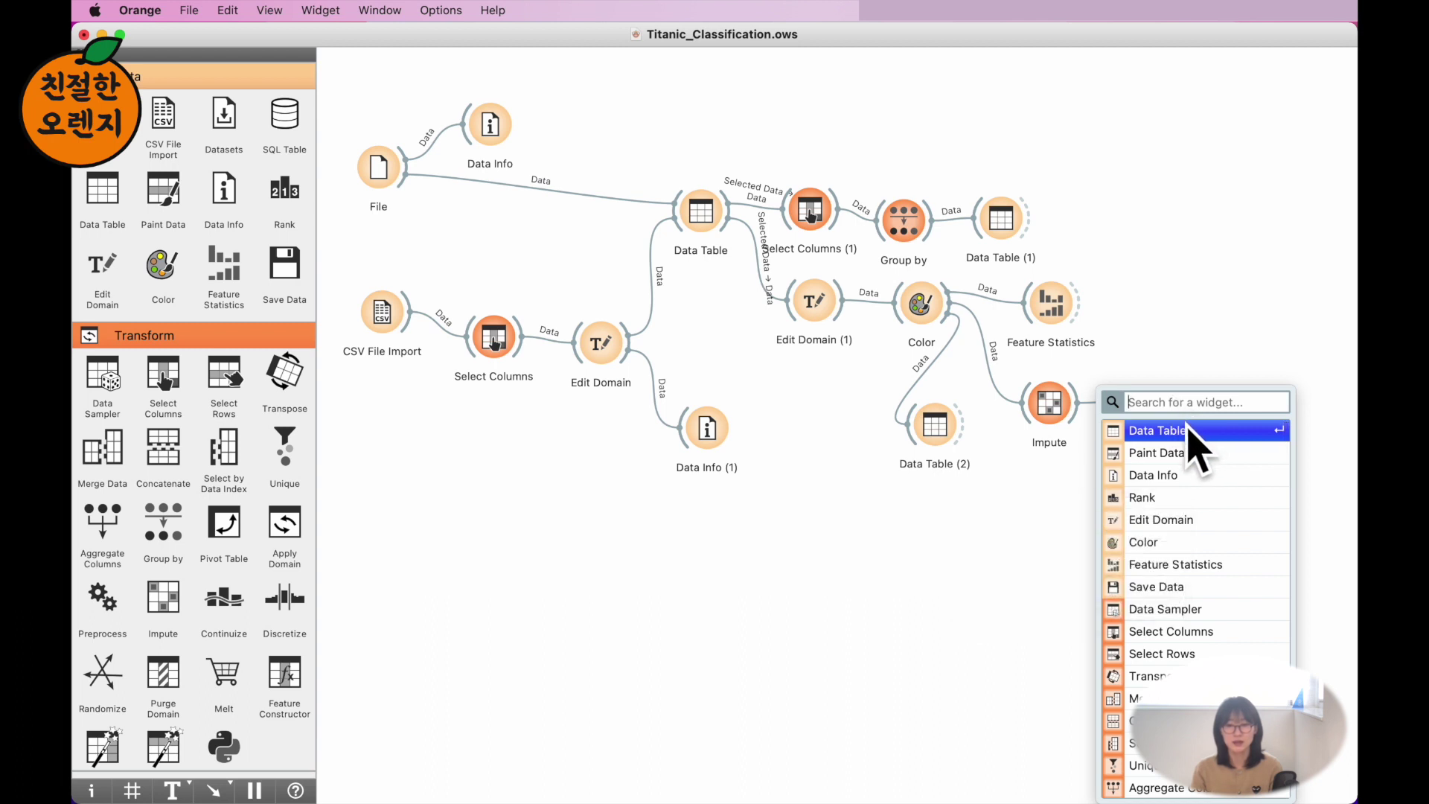
{"action": "left_click", "coordinate": [1189, 430]}
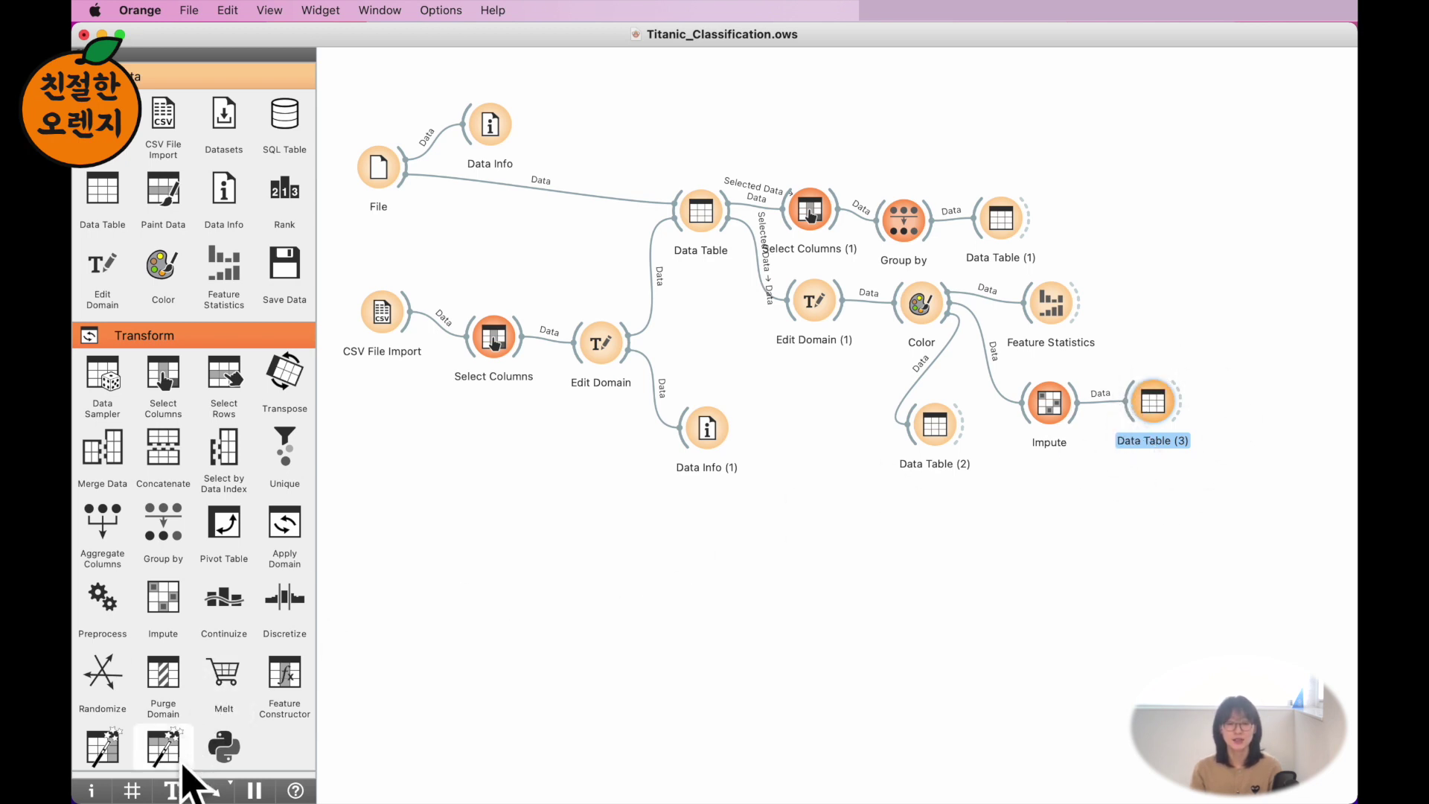
Add the text note "빠진 값이 있는 기존 데이터" and place it directly beneath the Data Table fed by Color.
{"action": "left_click", "coordinate": [172, 790]}
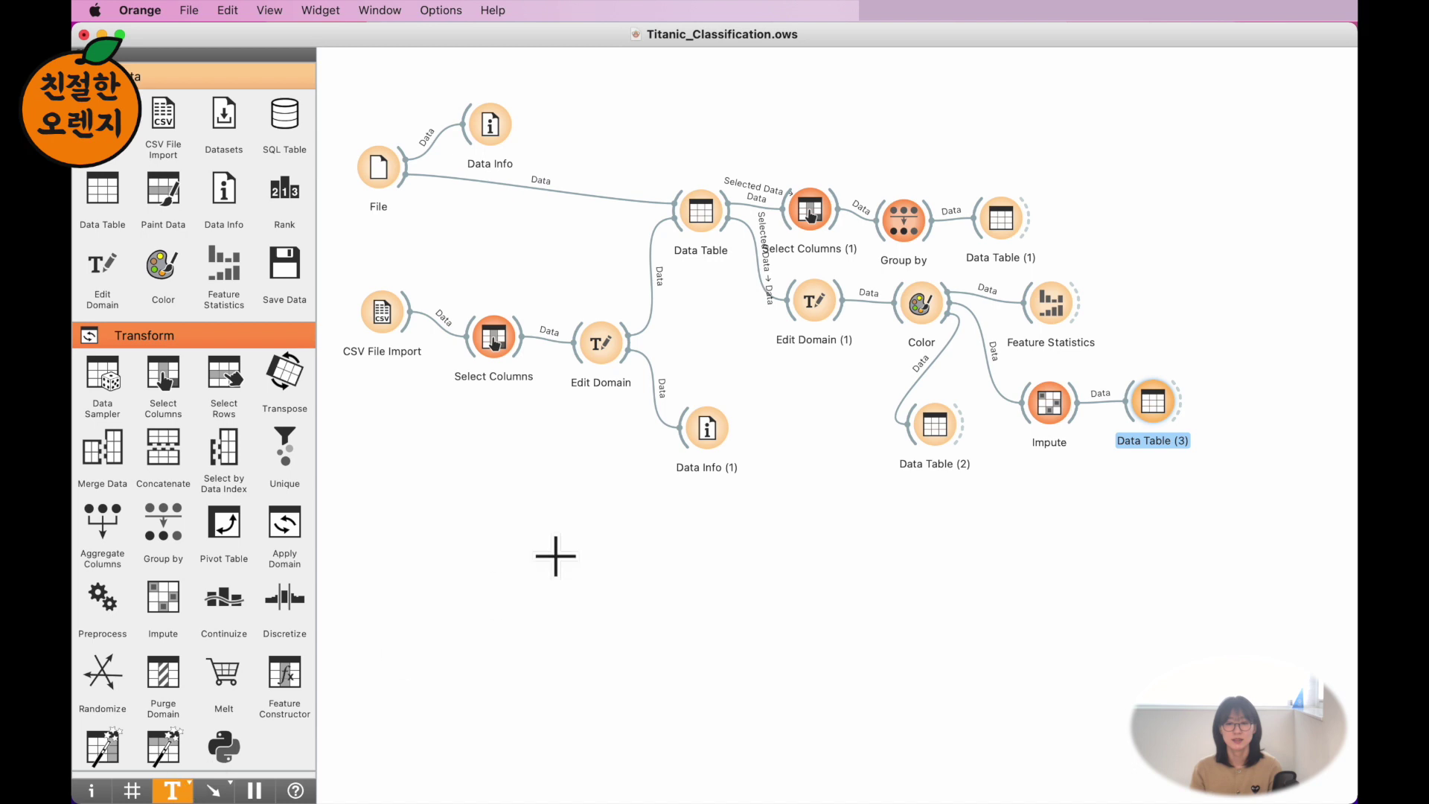
{"action": "left_click", "coordinate": [914, 468]}
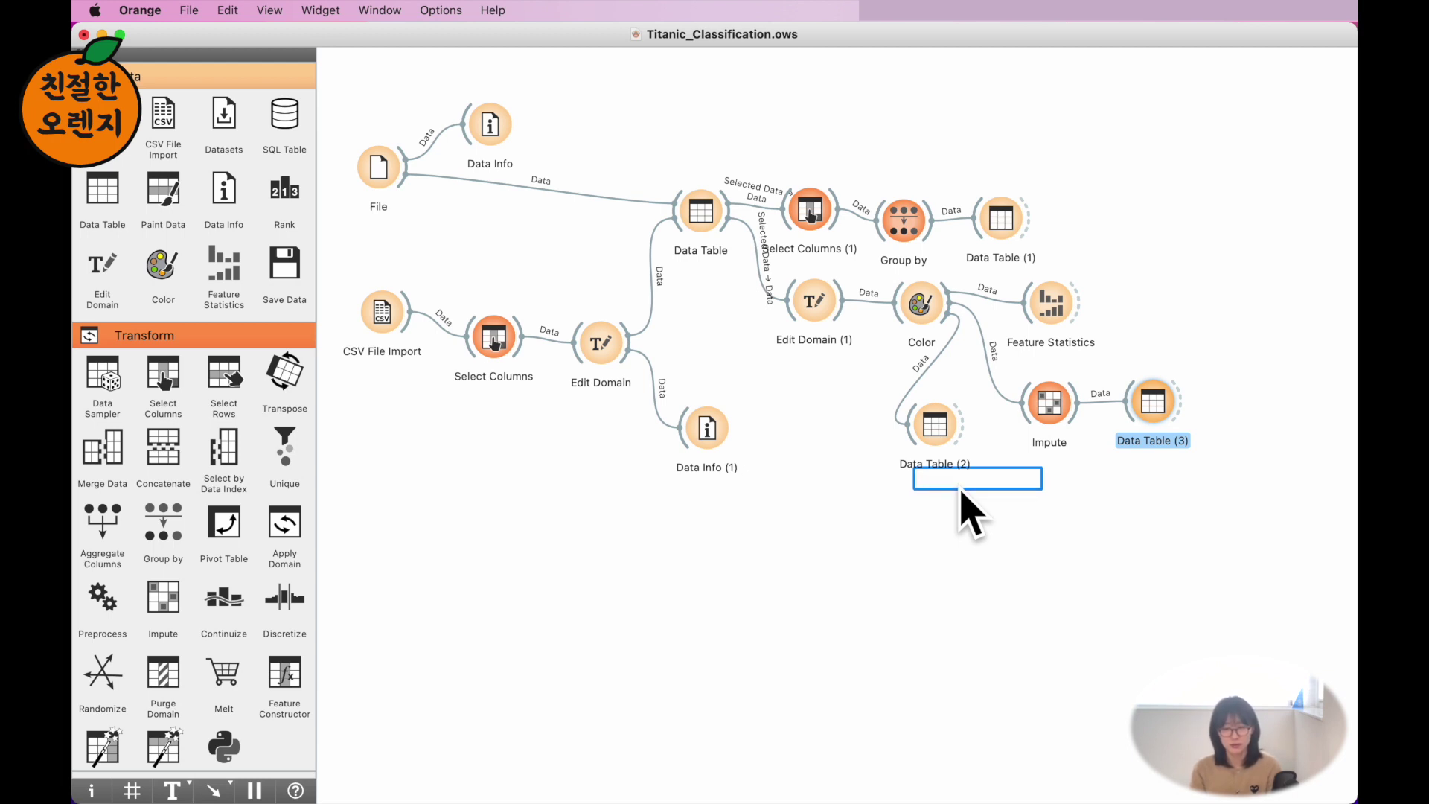
{"action": "type", "text": "빠진 값이 으"}
{"action": "type", "text": "는 기존 데이터"}
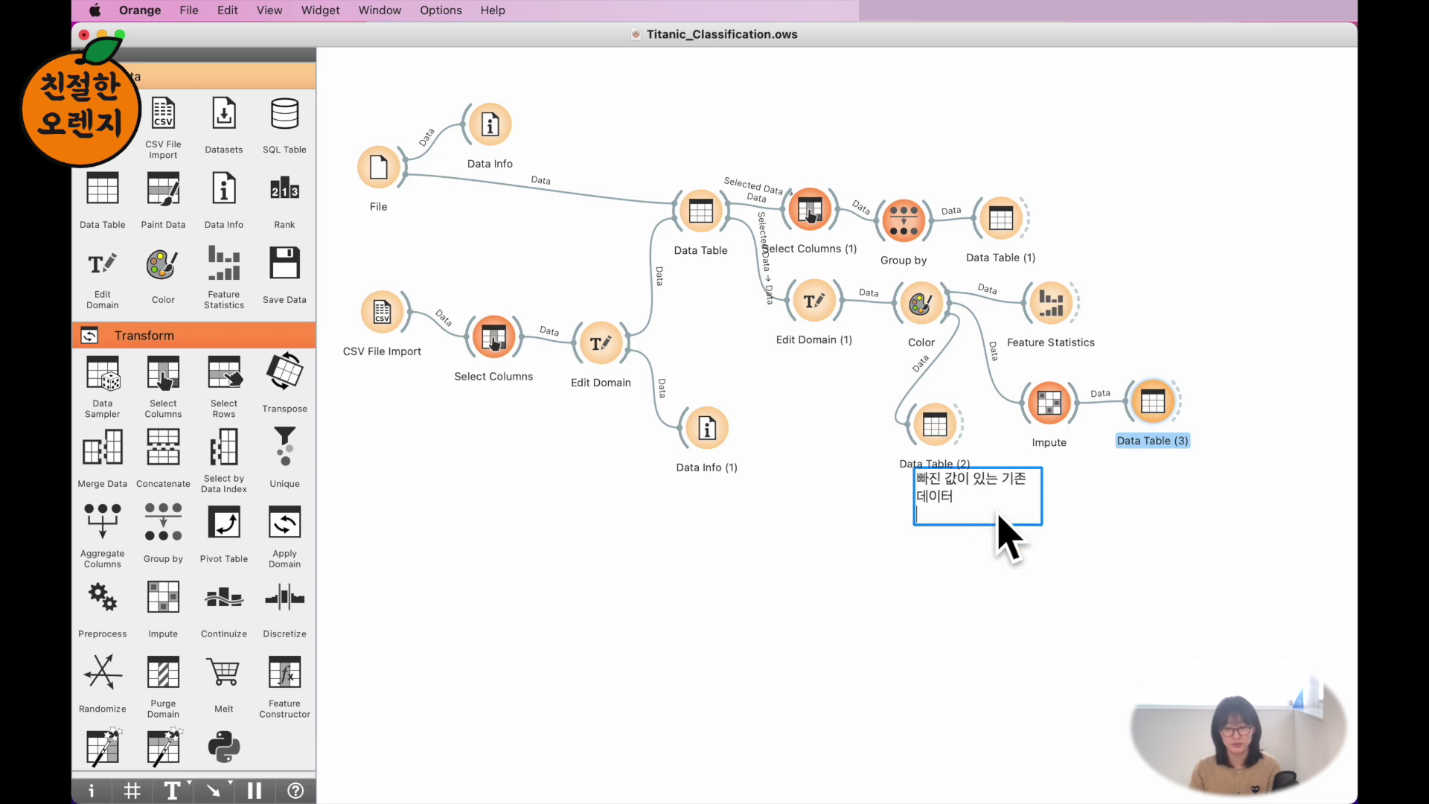
{"action": "left_click", "coordinate": [995, 530]}
{"action": "mouse_move", "coordinate": [973, 491]}
{"action": "left_mouse_down"}
{"action": "mouse_move", "coordinate": [953, 514]}
{"action": "mouse_move", "coordinate": [996, 539]}
{"action": "mouse_move", "coordinate": [964, 507]}
{"action": "left_mouse_up"}
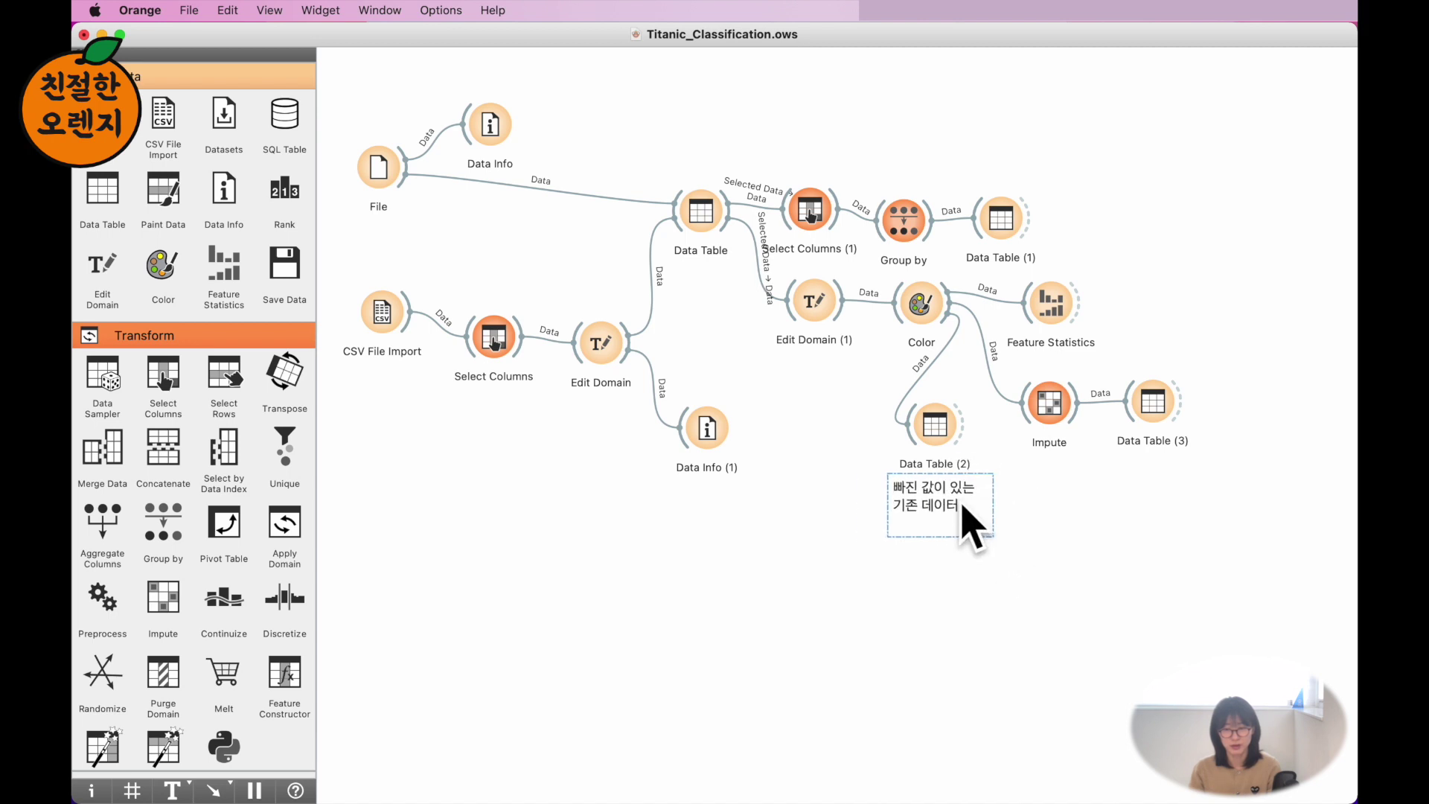
{"action": "left_click", "coordinate": [953, 547]}
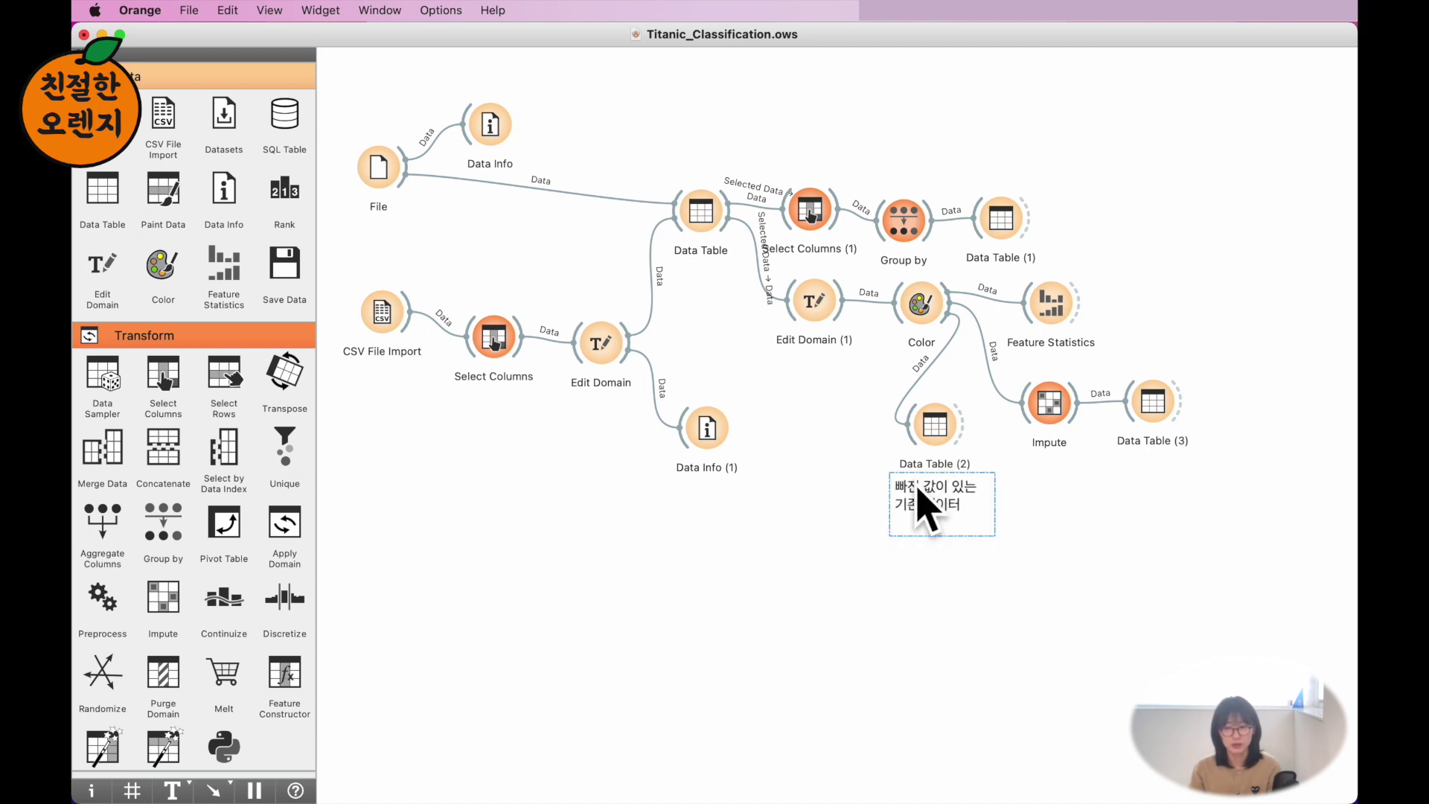
{"action": "mouse_move", "coordinate": [957, 511]}
{"action": "left_mouse_down"}
{"action": "mouse_move", "coordinate": [1117, 494]}
{"action": "mouse_move", "coordinate": [957, 504]}
{"action": "left_mouse_up"}
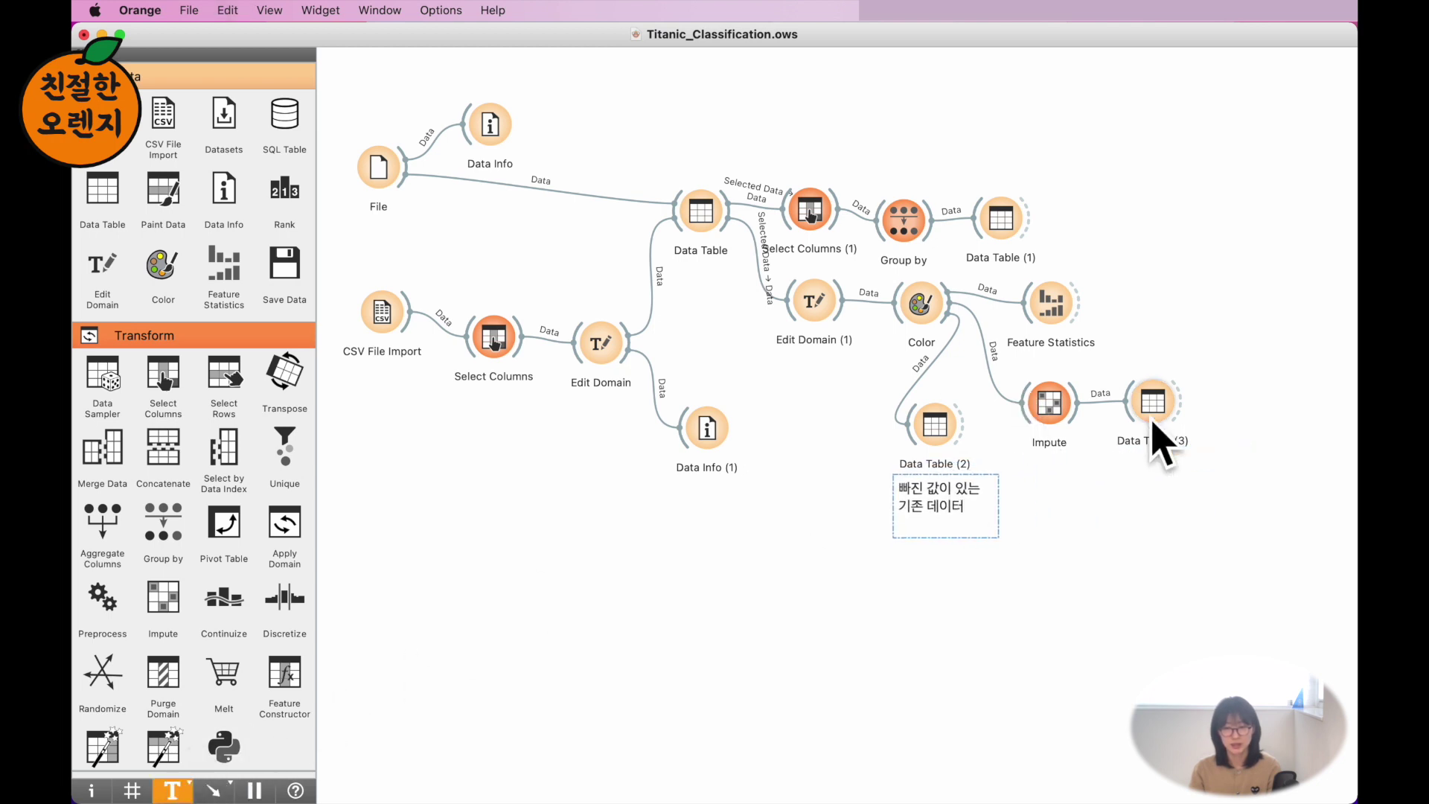
Add the text note "빠진 값이 채워진 새로운 데이터" directly beneath the Data Table fed by Impute.
{"action": "left_click", "coordinate": [1104, 454]}
{"action": "left_click", "coordinate": [1157, 460]}
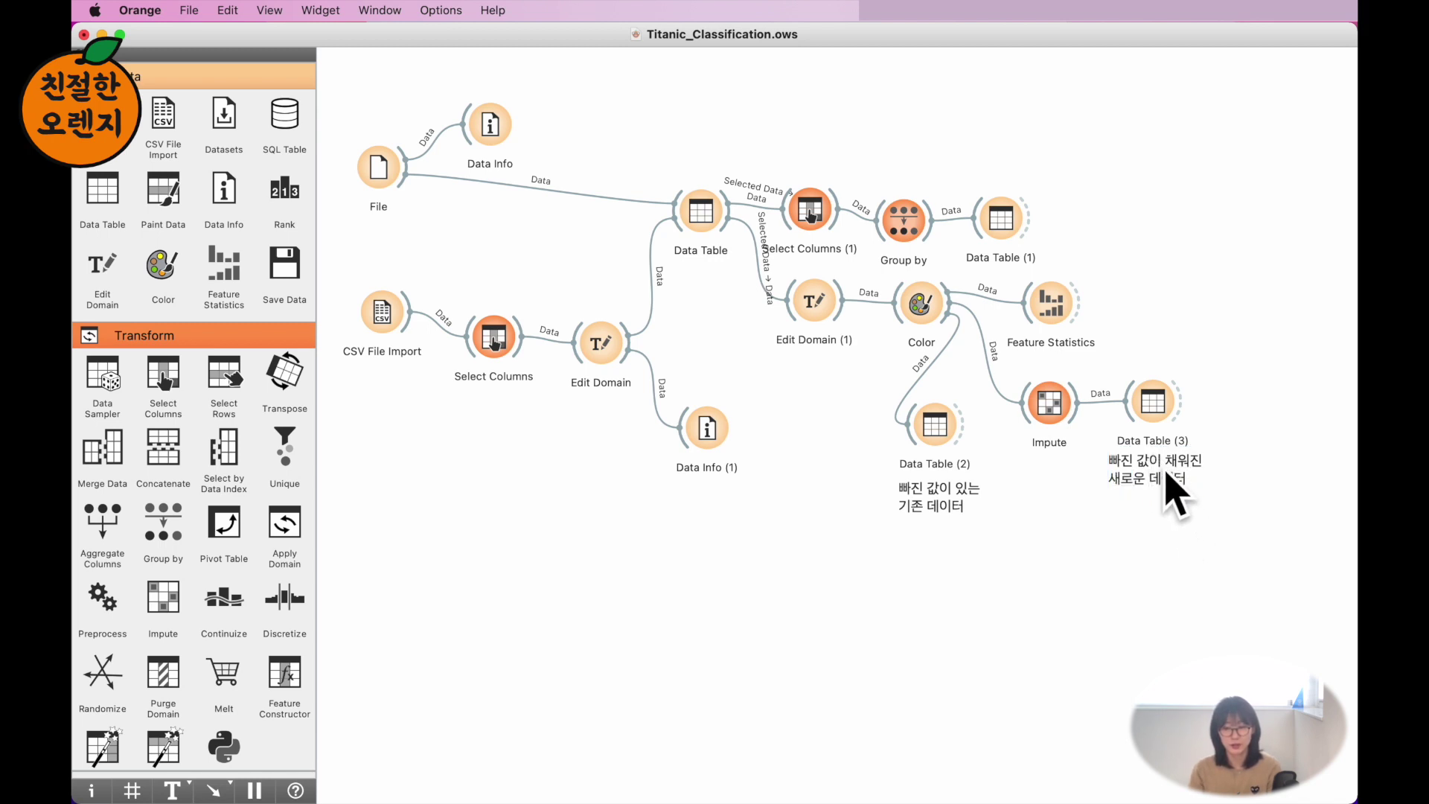
{"action": "left_click", "coordinate": [1165, 480]}
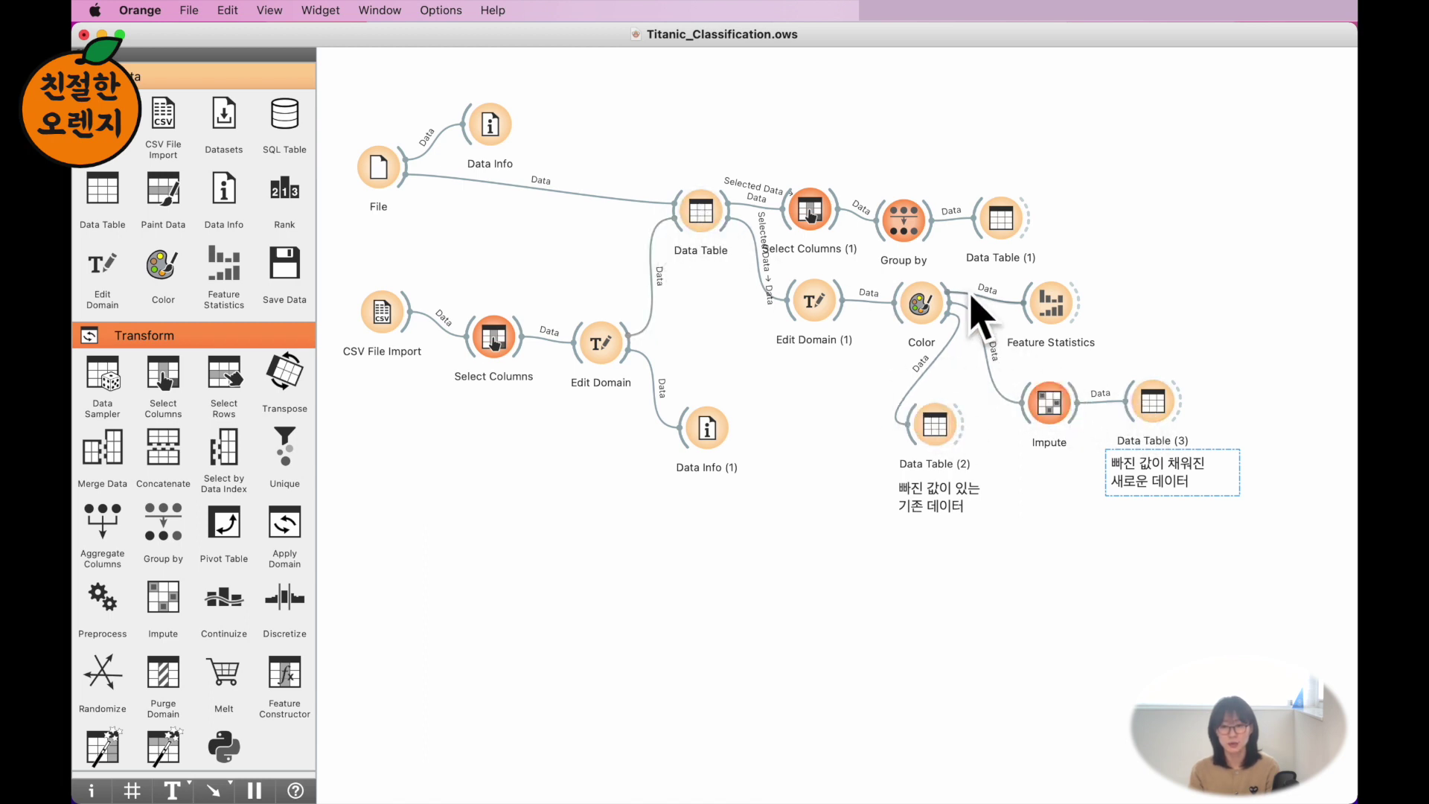
Delete Data Table (2), link Color to Data Table (3) alongside Impute, and rearrange the widgets with one note above the table and one below.
{"action": "left_click", "coordinate": [936, 424]}
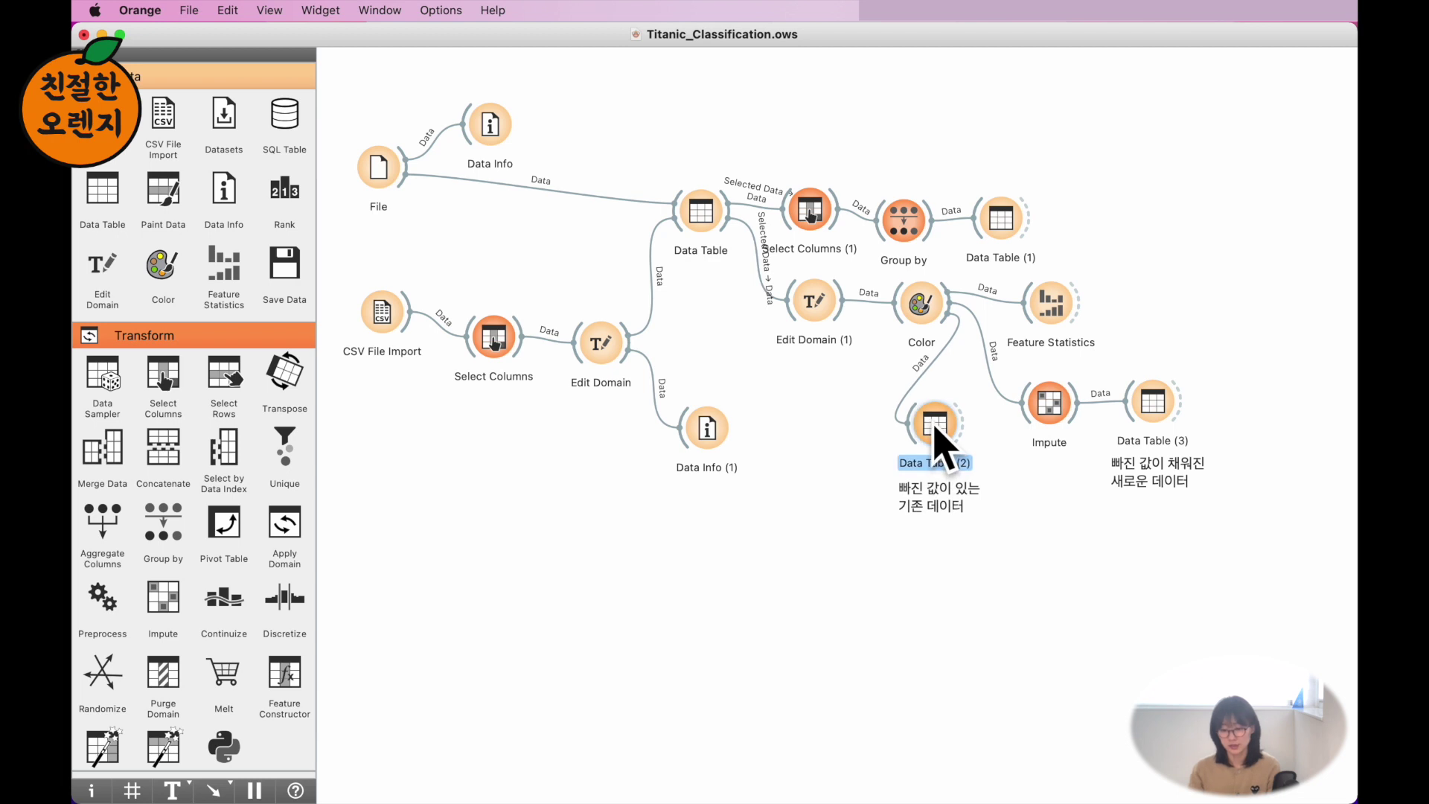
{"action": "key", "text": "Delete"}
{"action": "mouse_move", "coordinate": [951, 307]}
{"action": "left_mouse_down"}
{"action": "mouse_move", "coordinate": [1144, 403]}
{"action": "mouse_move", "coordinate": [1036, 445]}
{"action": "left_mouse_up"}
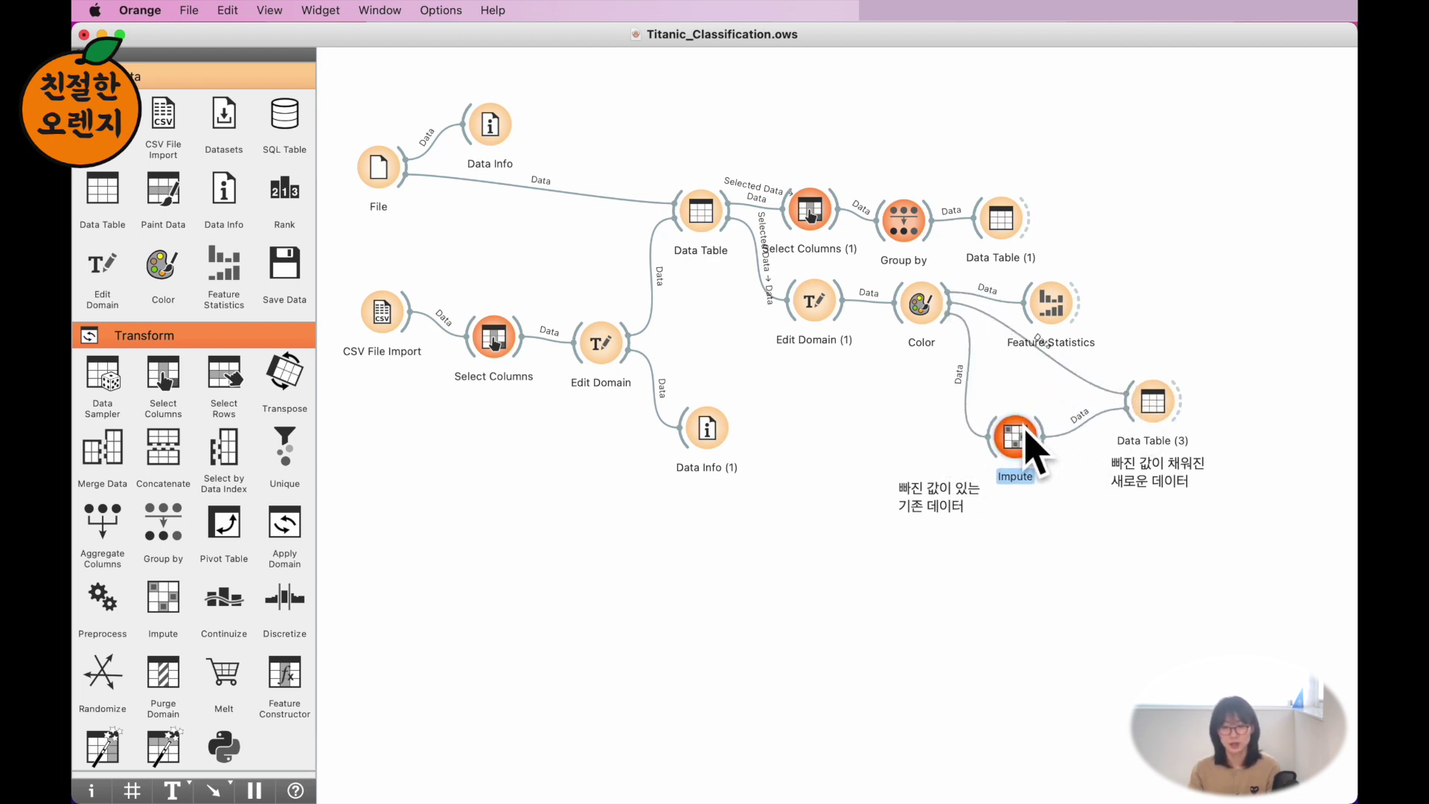
{"action": "mouse_move", "coordinate": [1145, 412]}
{"action": "left_mouse_down"}
{"action": "mouse_move", "coordinate": [1104, 438]}
{"action": "mouse_move", "coordinate": [1142, 494]}
{"action": "mouse_move", "coordinate": [1084, 487]}
{"action": "mouse_move", "coordinate": [1114, 503]}
{"action": "left_mouse_up"}
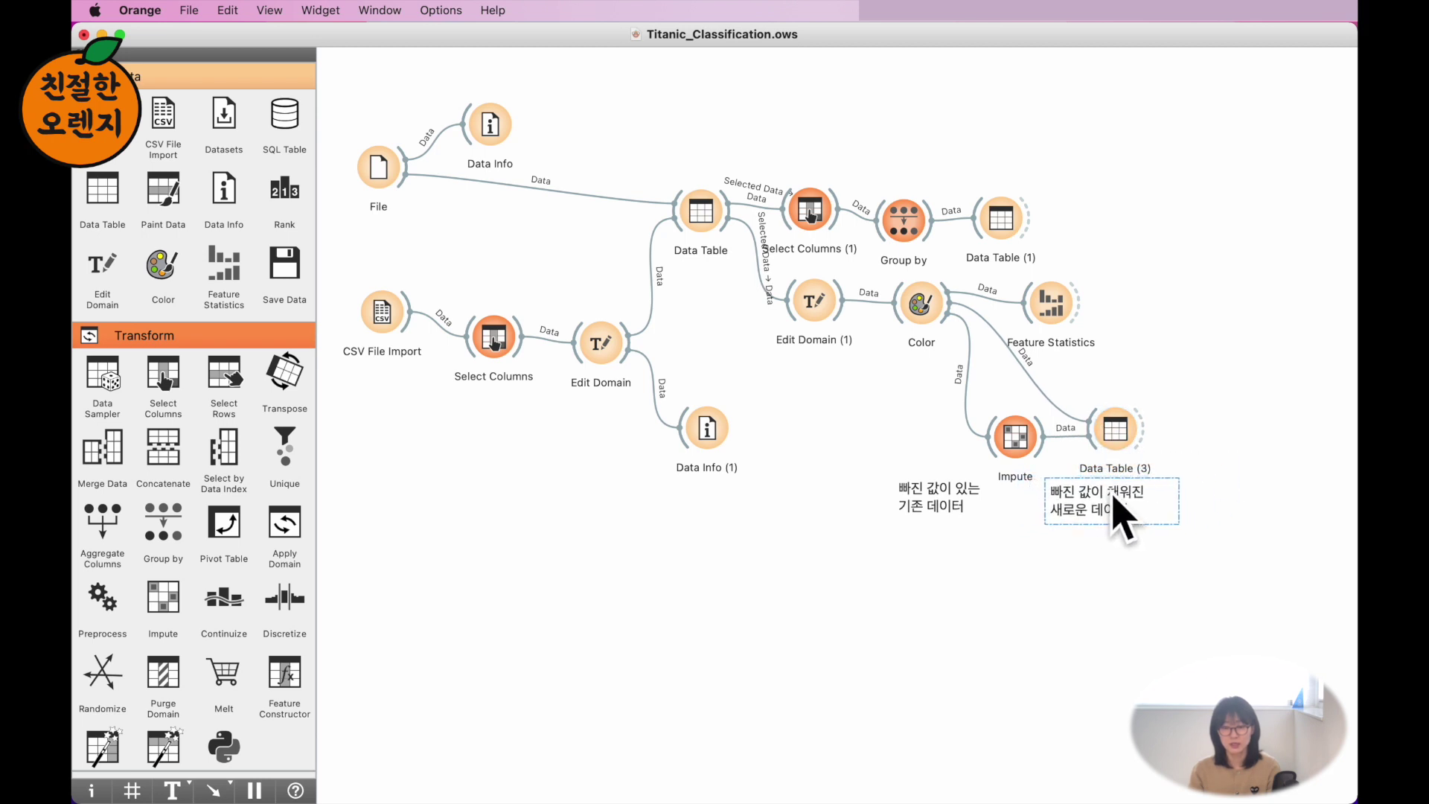
{"action": "mouse_move", "coordinate": [937, 495]}
{"action": "left_mouse_down"}
{"action": "mouse_move", "coordinate": [1031, 391]}
{"action": "mouse_move", "coordinate": [1100, 377]}
{"action": "left_mouse_up"}
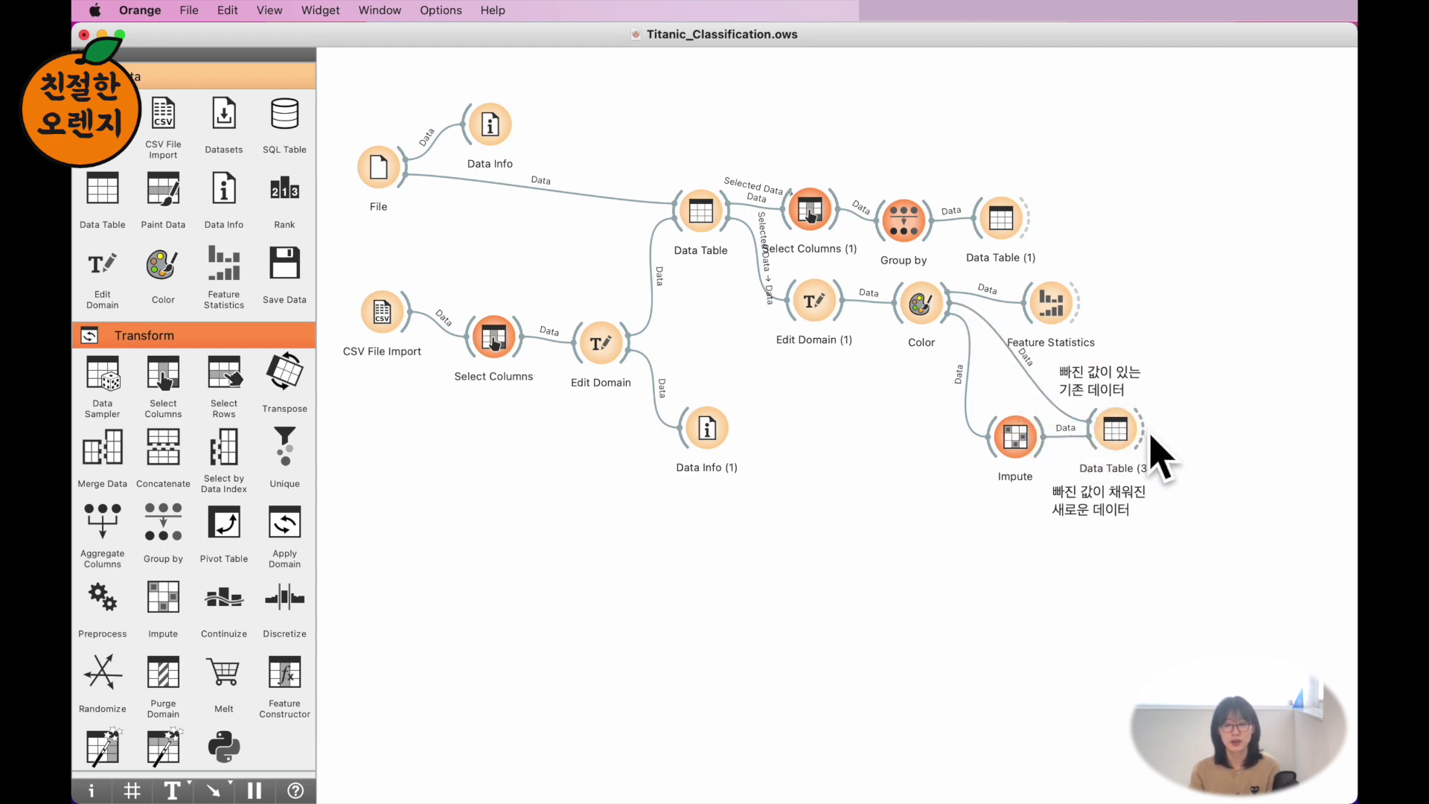
Open Data Table (3) and switch back and forth between its two Titanic_dataset tables.
{"action": "double_click", "coordinate": [1119, 434]}
{"action": "left_click_drag", "start_coordinate": [968, 266], "coordinate": [563, 187]}
{"action": "left_click", "coordinate": [601, 213]}
{"action": "left_click", "coordinate": [660, 211]}
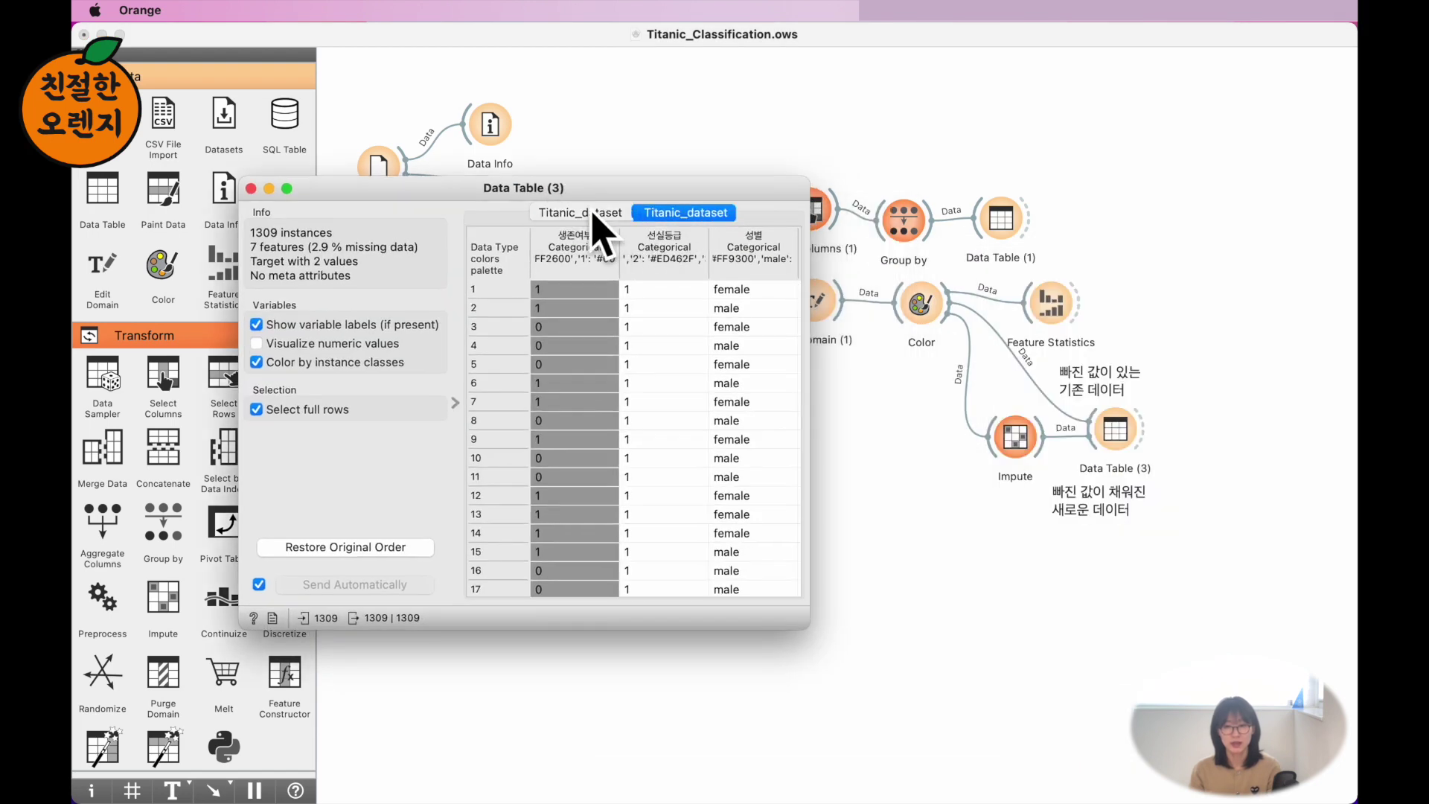
{"action": "left_click", "coordinate": [594, 211]}
{"action": "left_click", "coordinate": [661, 210]}
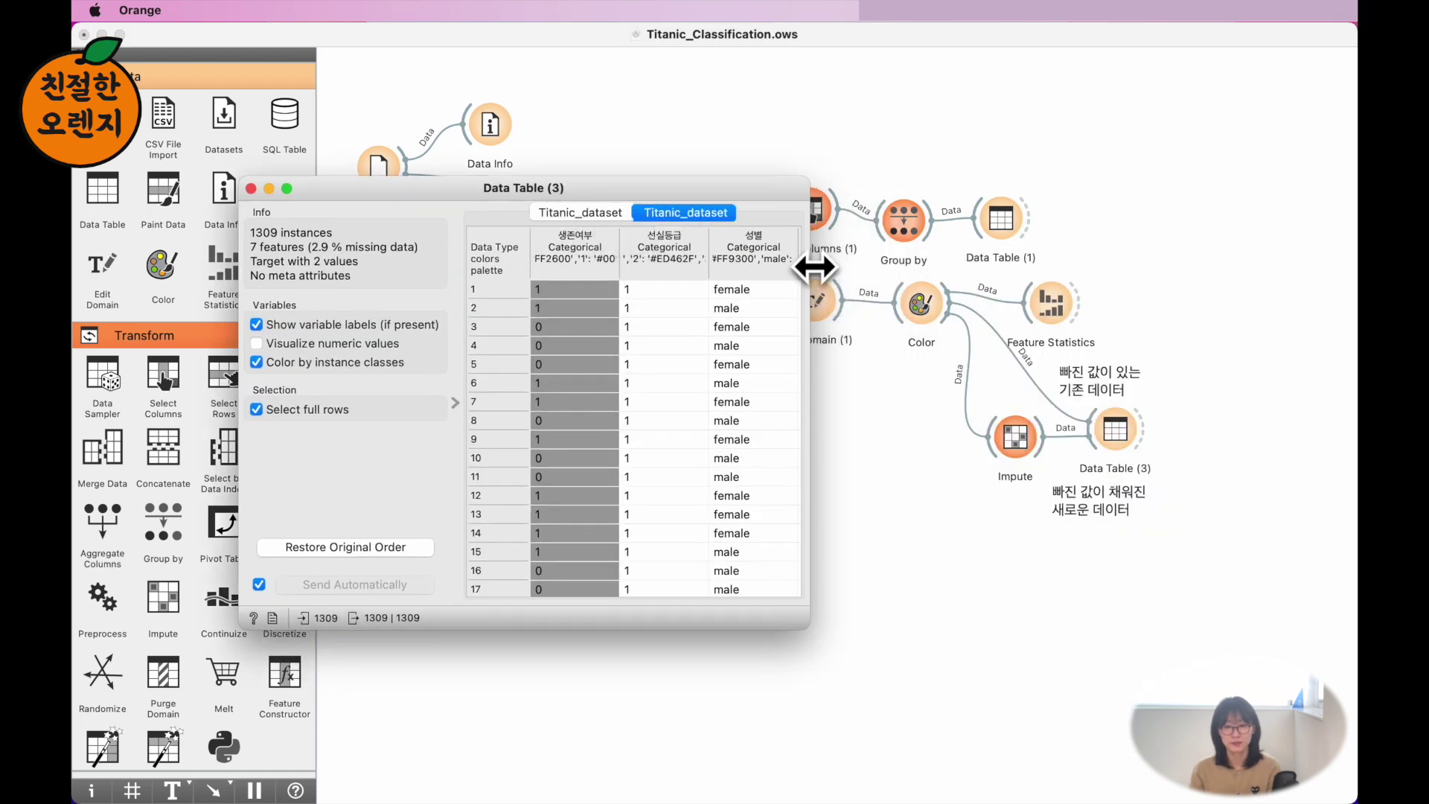
Enlarge the Data Table (3) window, hide the variable labels and display the first Titanic_dataset table.
{"action": "left_click_drag", "start_coordinate": [806, 278], "coordinate": [1163, 328]}
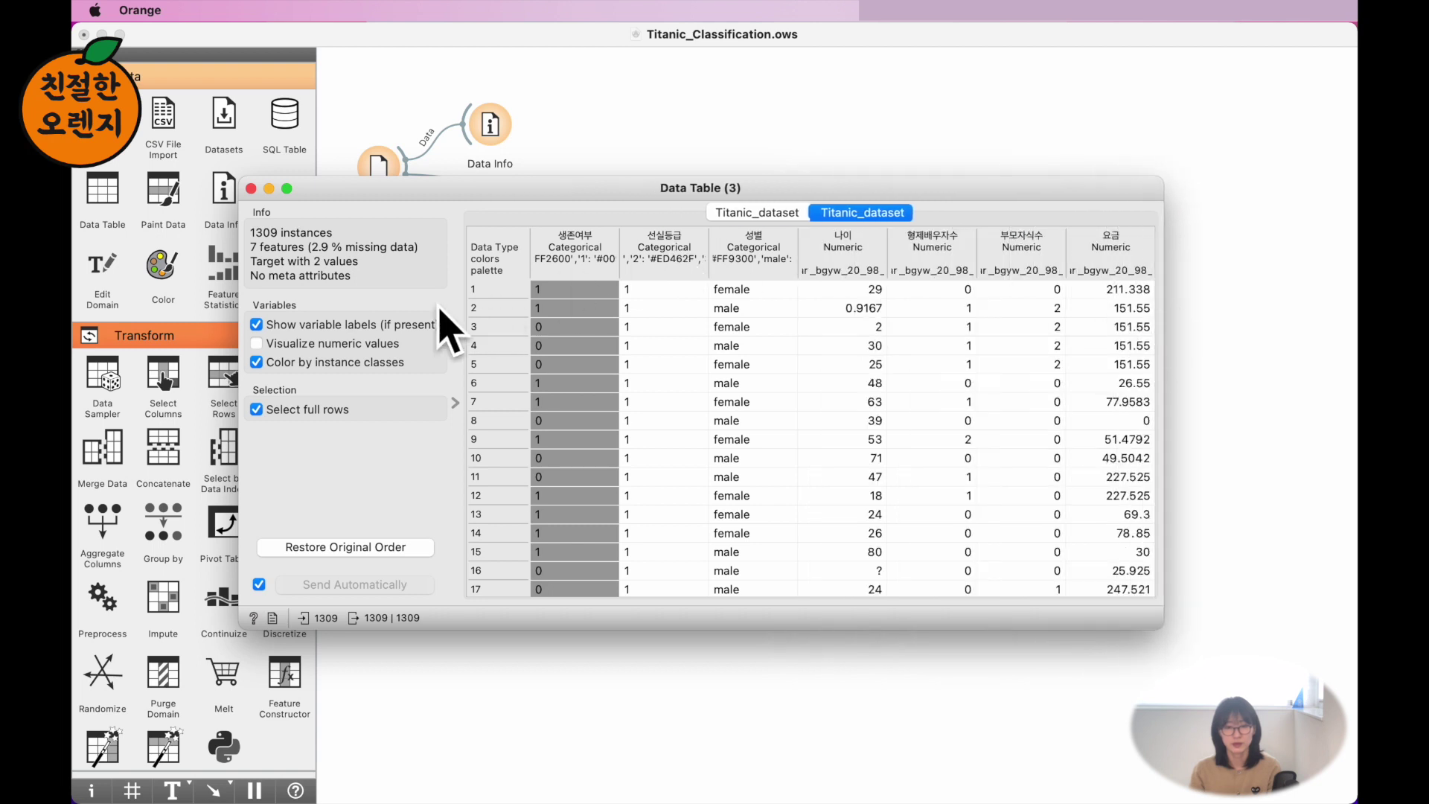
{"action": "left_click", "coordinate": [257, 325]}
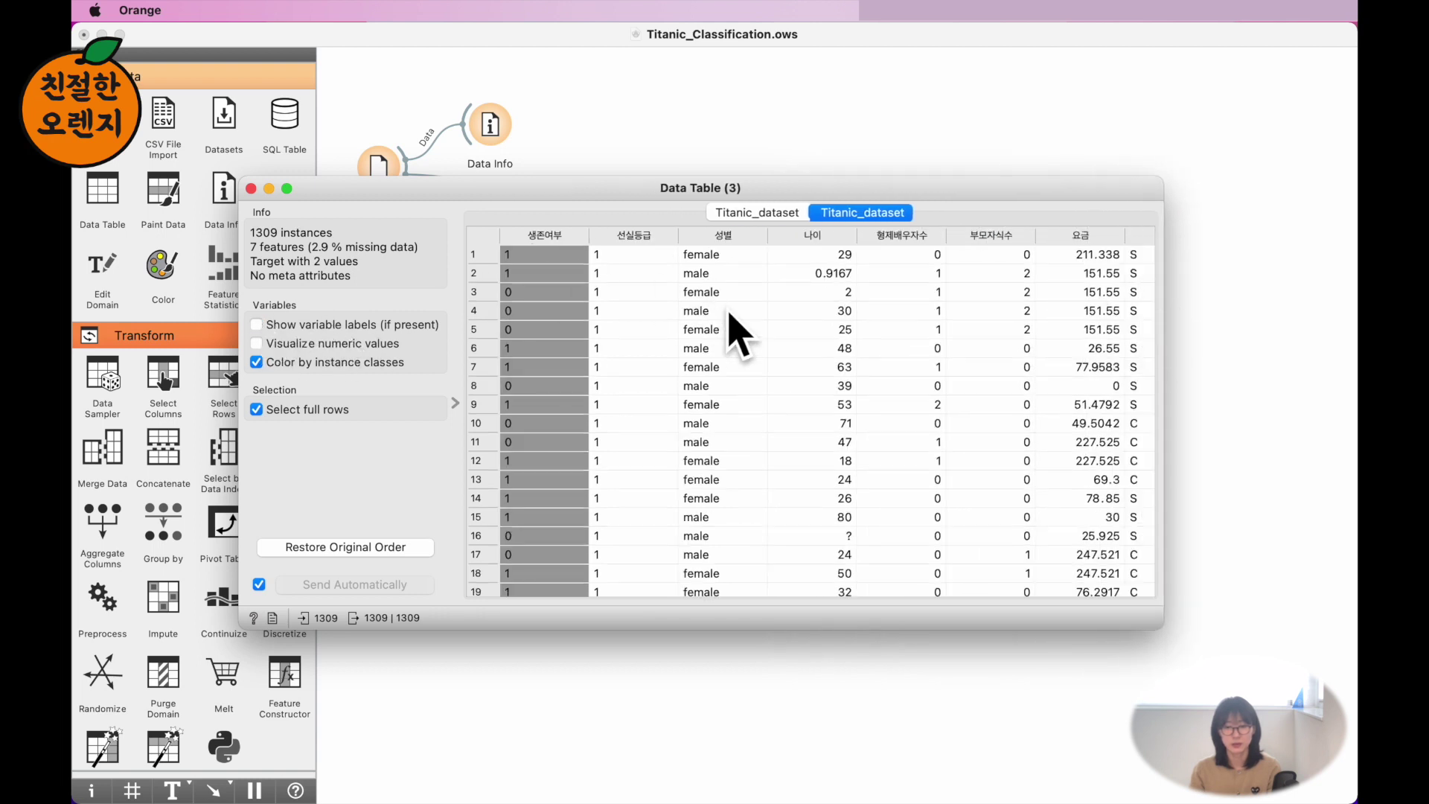
{"action": "left_click", "coordinate": [781, 214]}
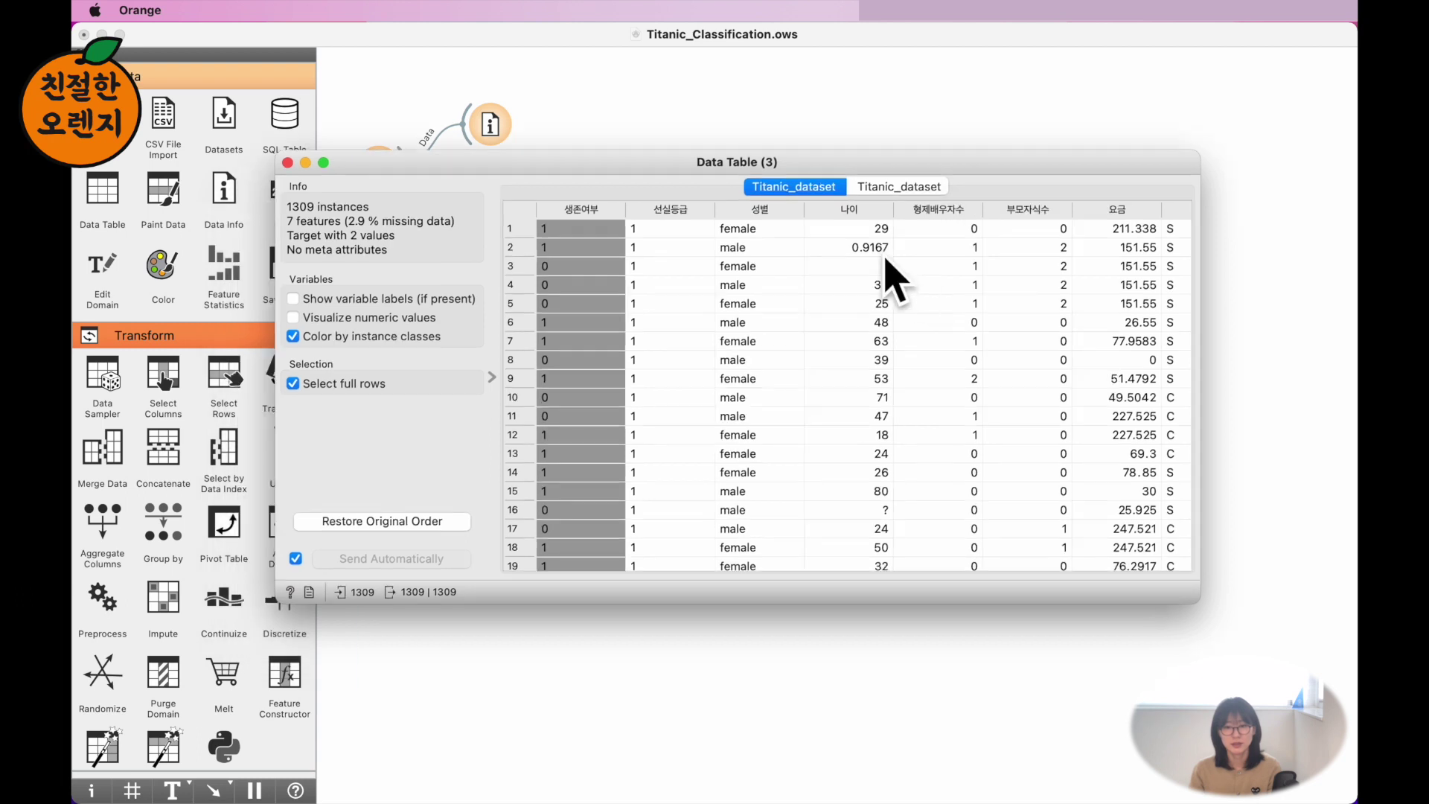
{"action": "left_click_drag", "start_coordinate": [1198, 600], "coordinate": [1234, 719]}
Examine the rows with missing 나이 values in the first Titanic_dataset table.
{"action": "left_click", "coordinate": [876, 512]}
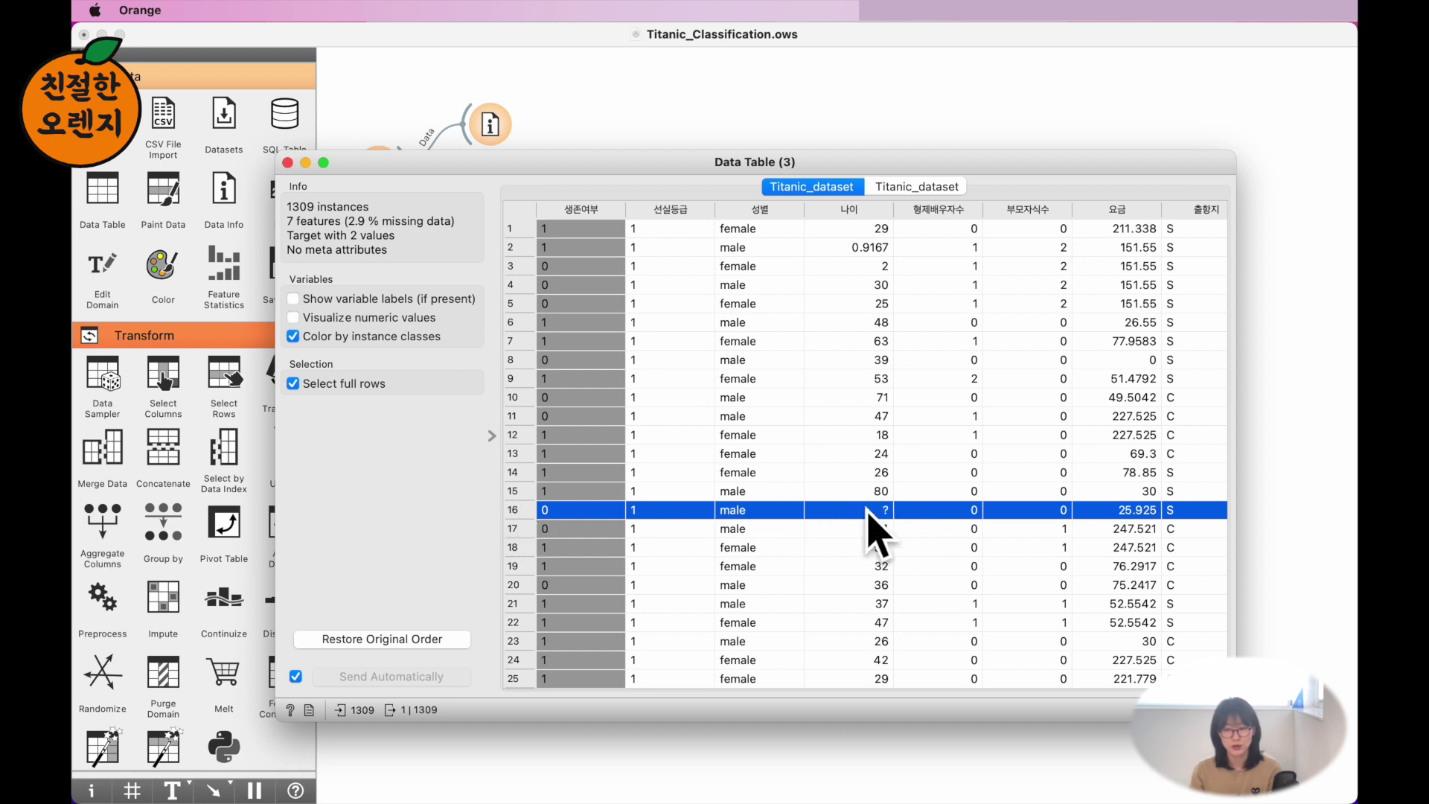
{"action": "scroll", "coordinate": [875, 507], "scroll_direction": "down", "scroll_amount": 10}
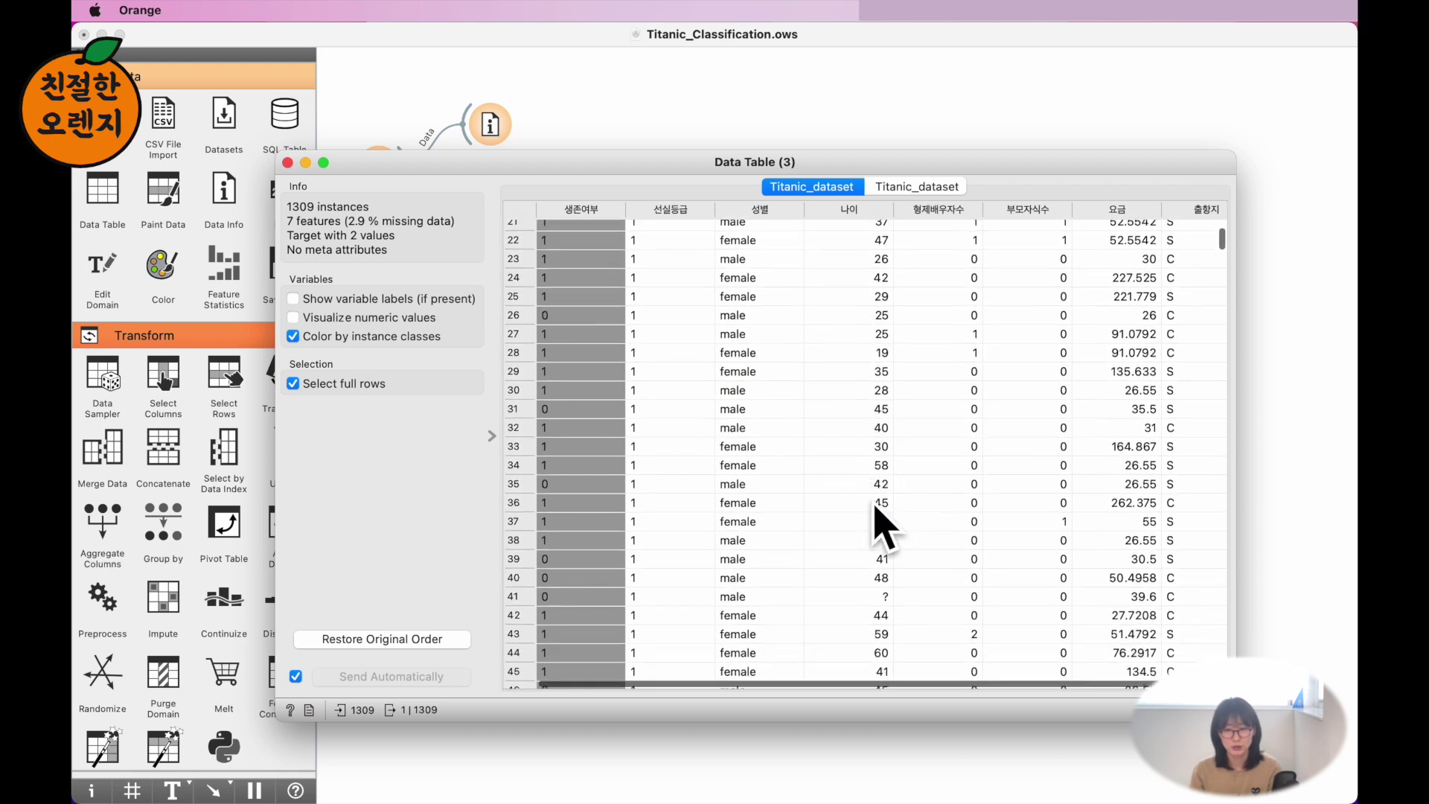
{"action": "left_click", "coordinate": [878, 362]}
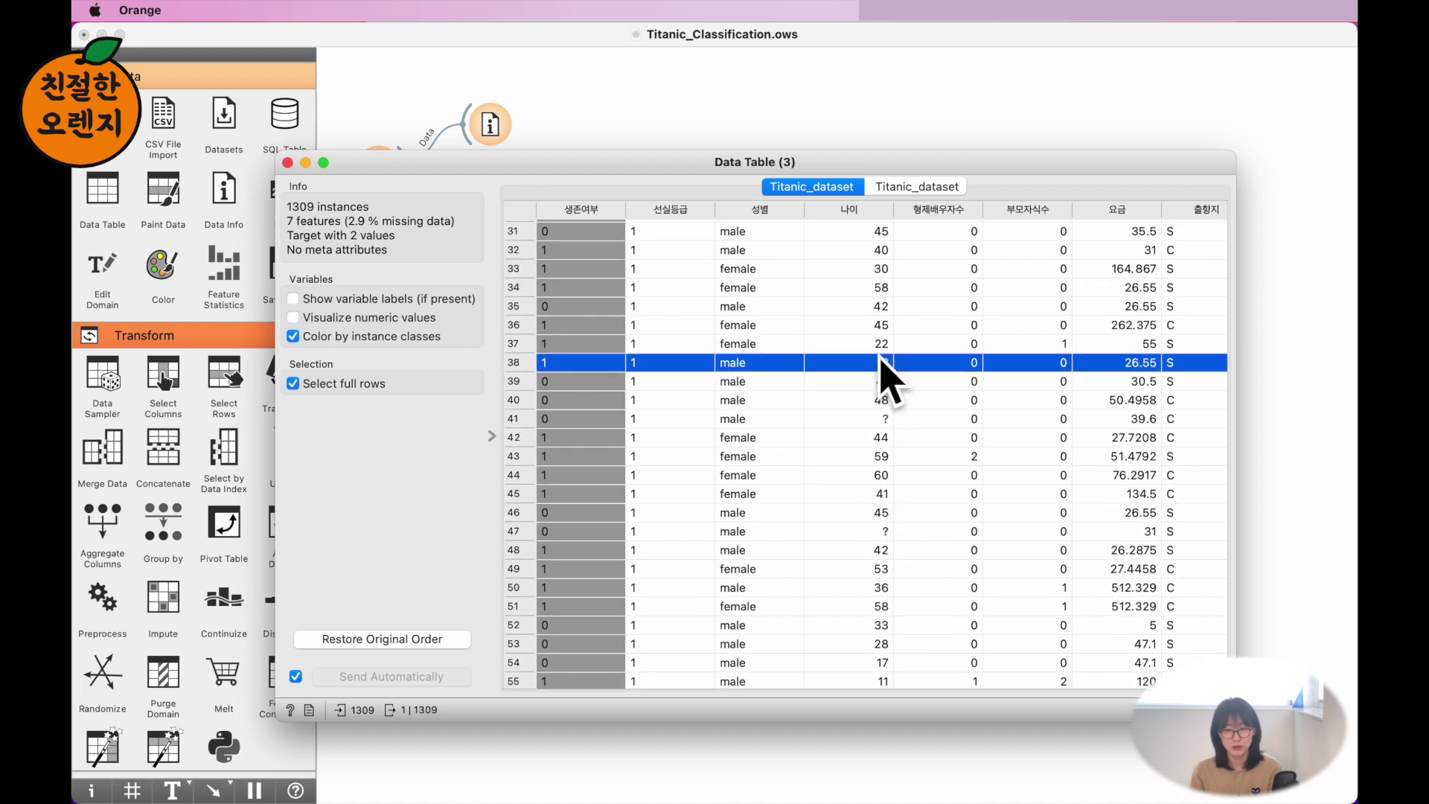
{"action": "left_click", "coordinate": [887, 417]}
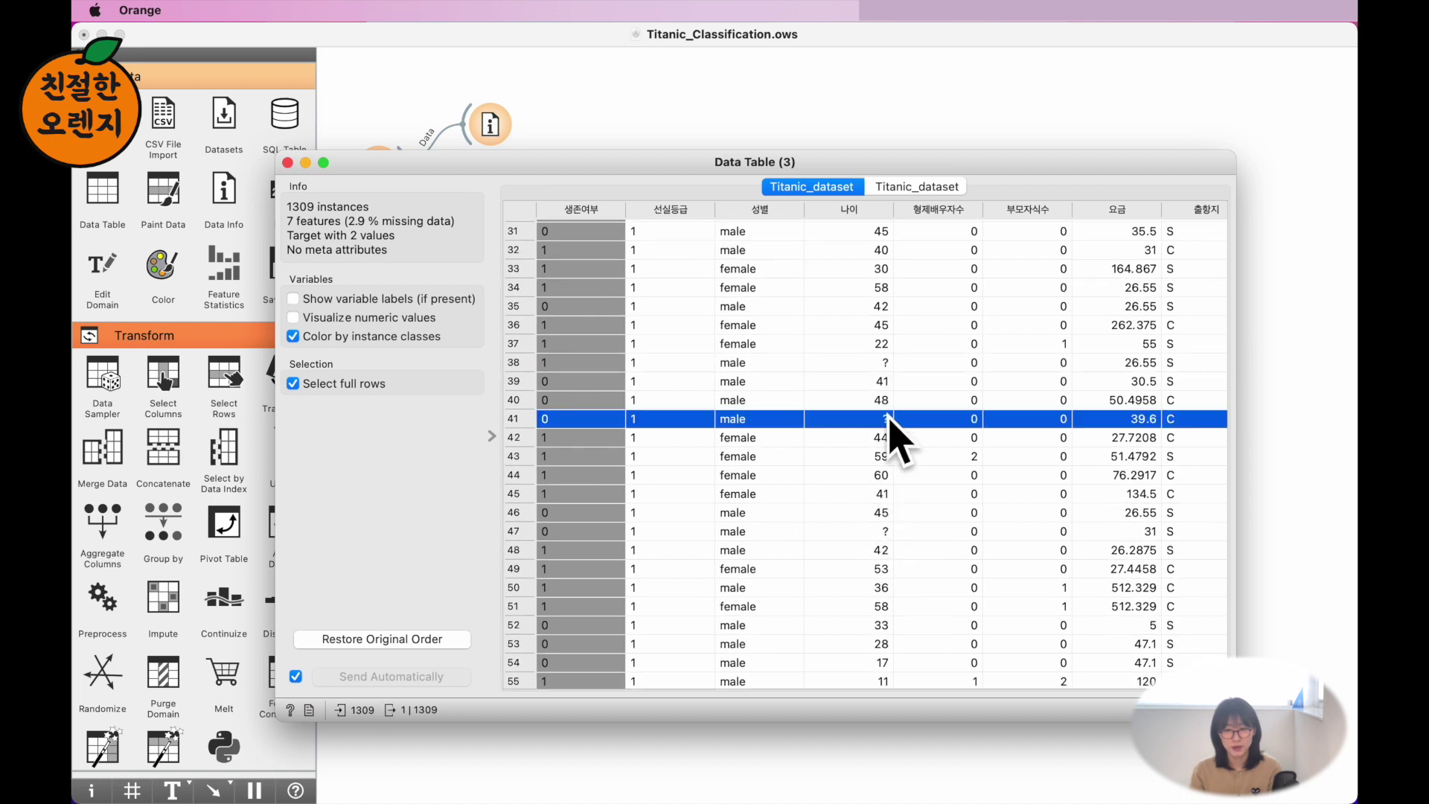
{"action": "left_click", "coordinate": [875, 530]}
{"action": "scroll", "coordinate": [908, 584], "scroll_direction": "down", "scroll_amount": 4}
{"action": "left_click", "coordinate": [878, 573]}
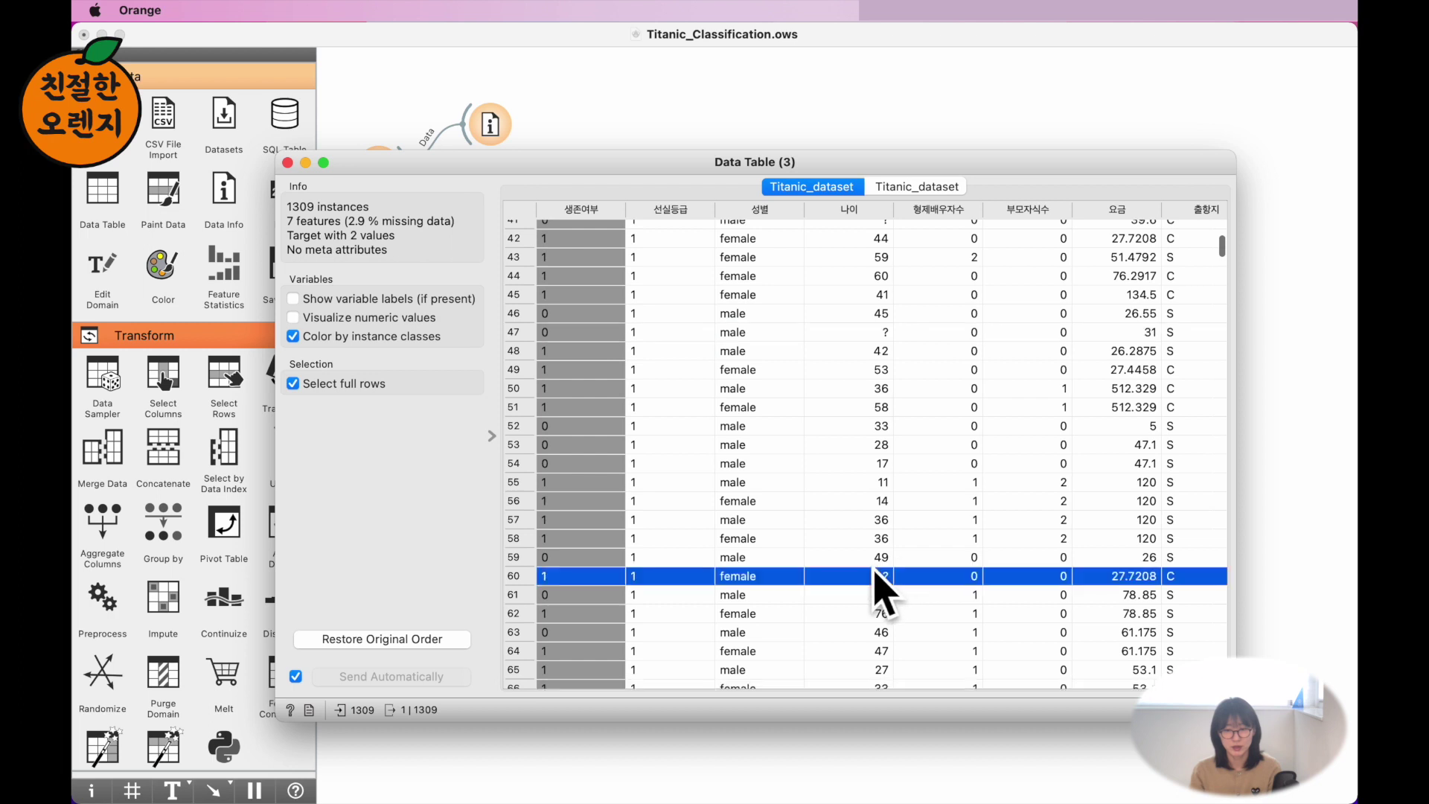
{"action": "scroll", "coordinate": [926, 618], "scroll_direction": "down", "scroll_amount": 4}
{"action": "left_click", "coordinate": [885, 558]}
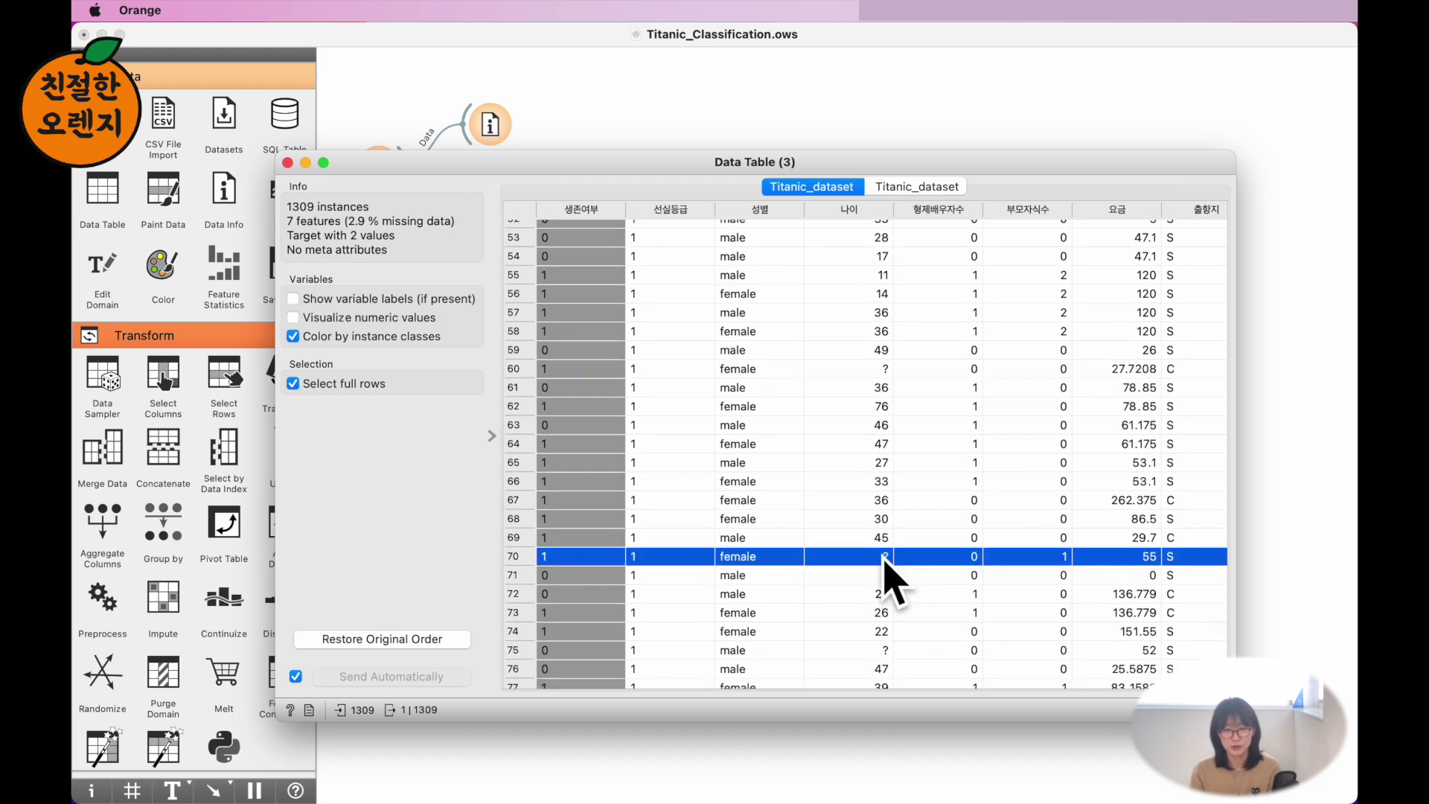
{"action": "left_click", "coordinate": [888, 576]}
{"action": "left_click", "coordinate": [877, 651]}
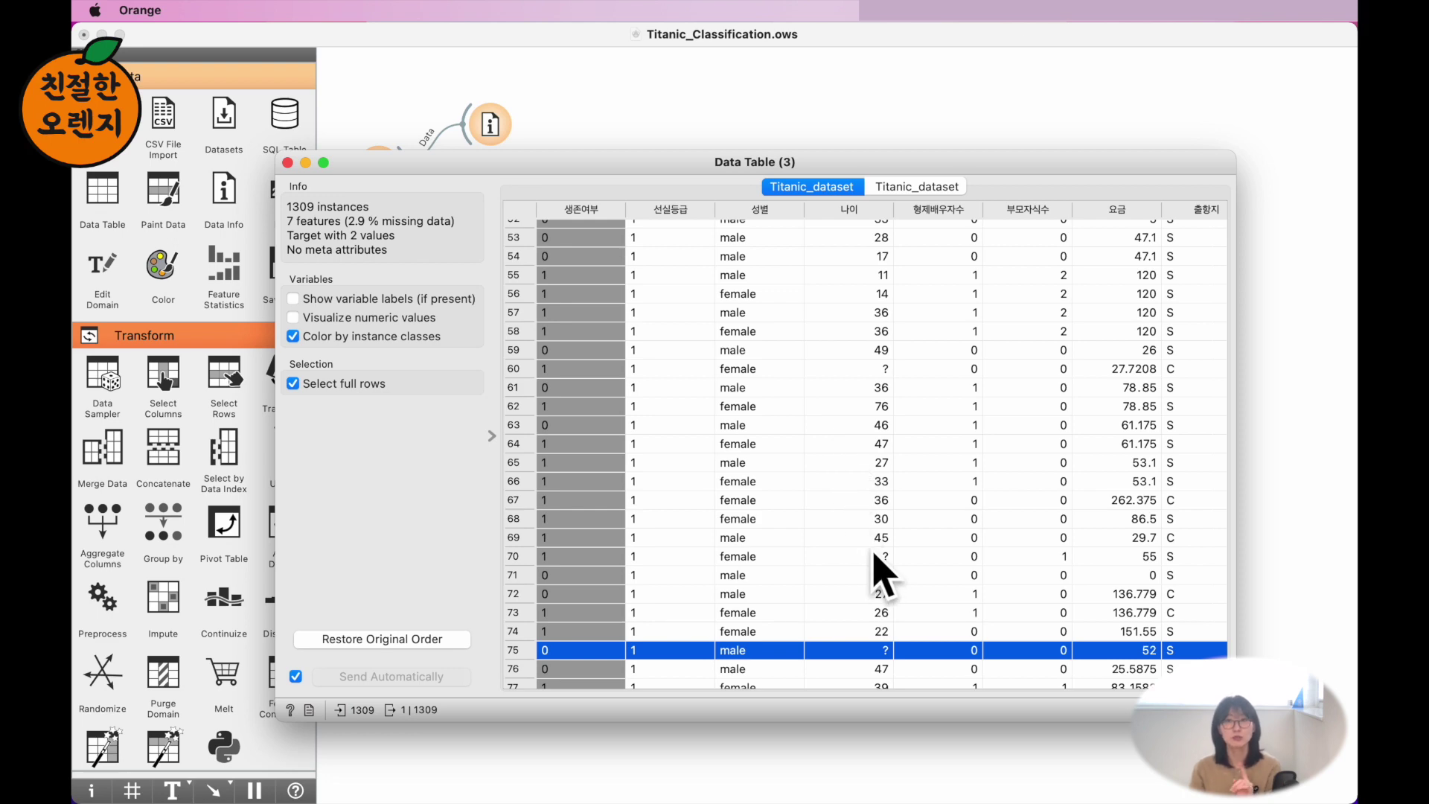
{"action": "scroll", "coordinate": [878, 514], "scroll_direction": "up", "scroll_amount": 10}
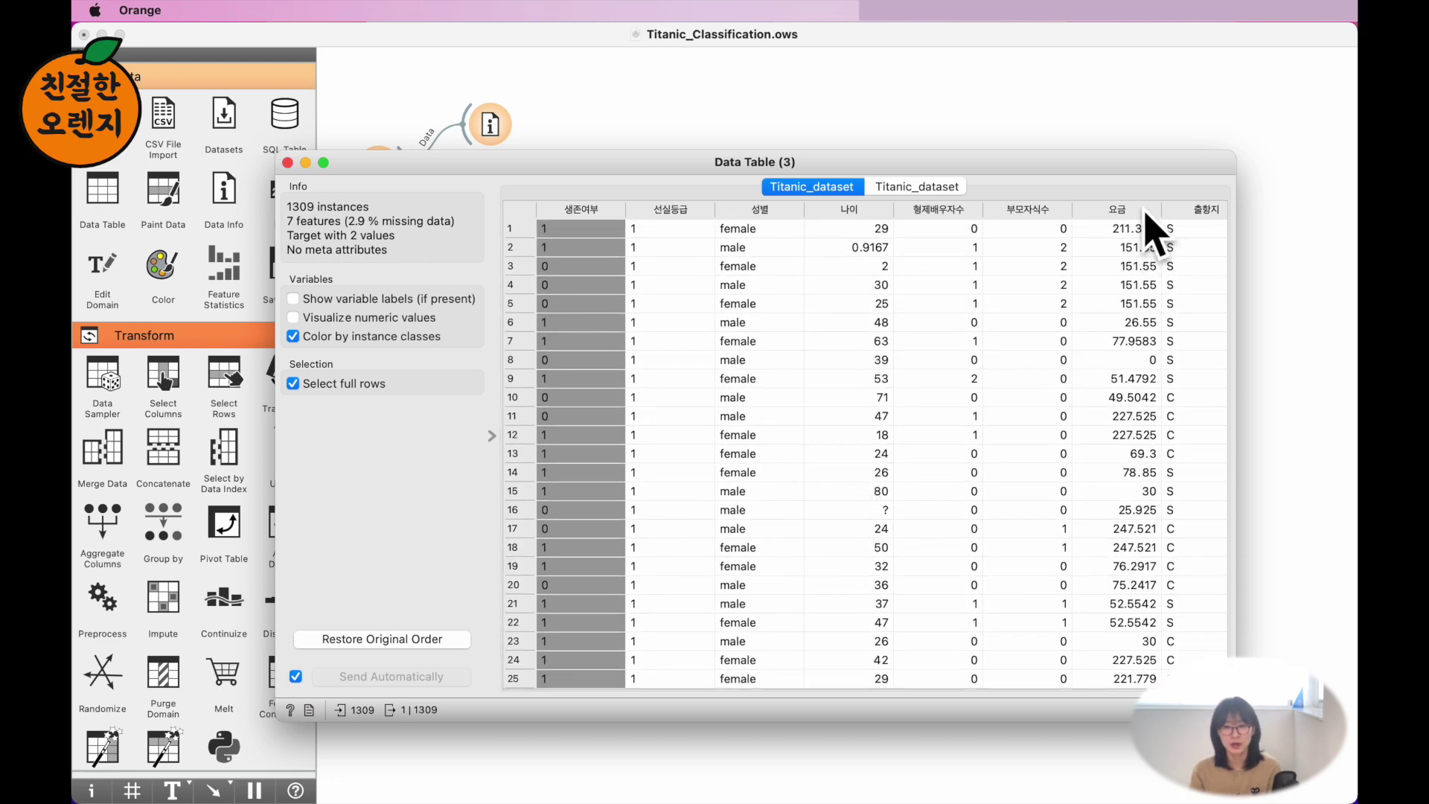
Check the 요금 column of the first Titanic_dataset table and sort the rows by it in ascending order.
{"action": "left_click", "coordinate": [1109, 268]}
{"action": "scroll", "coordinate": [1123, 265], "scroll_direction": "down", "scroll_amount": 15}
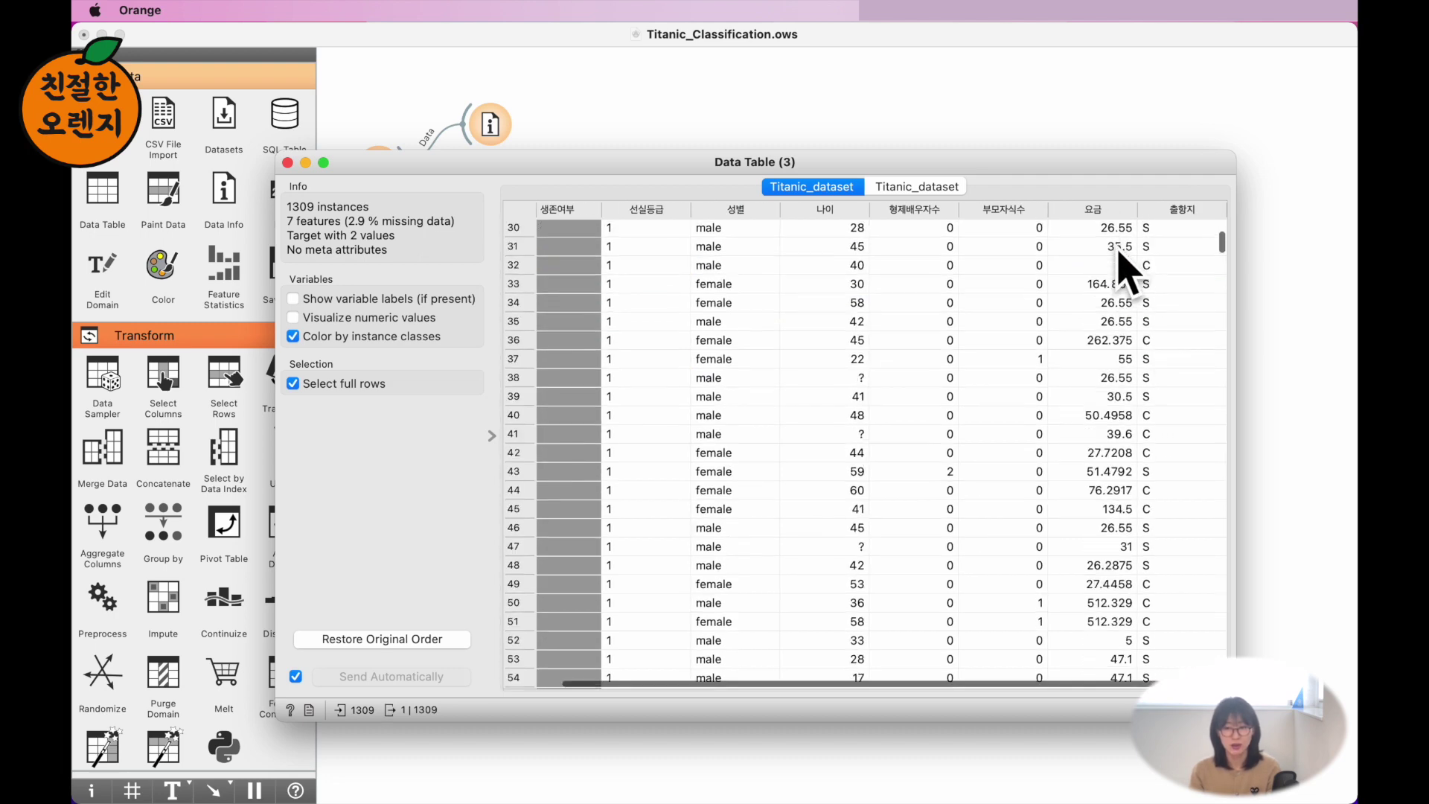
{"action": "scroll", "coordinate": [1093, 419], "scroll_direction": "down", "scroll_amount": 15}
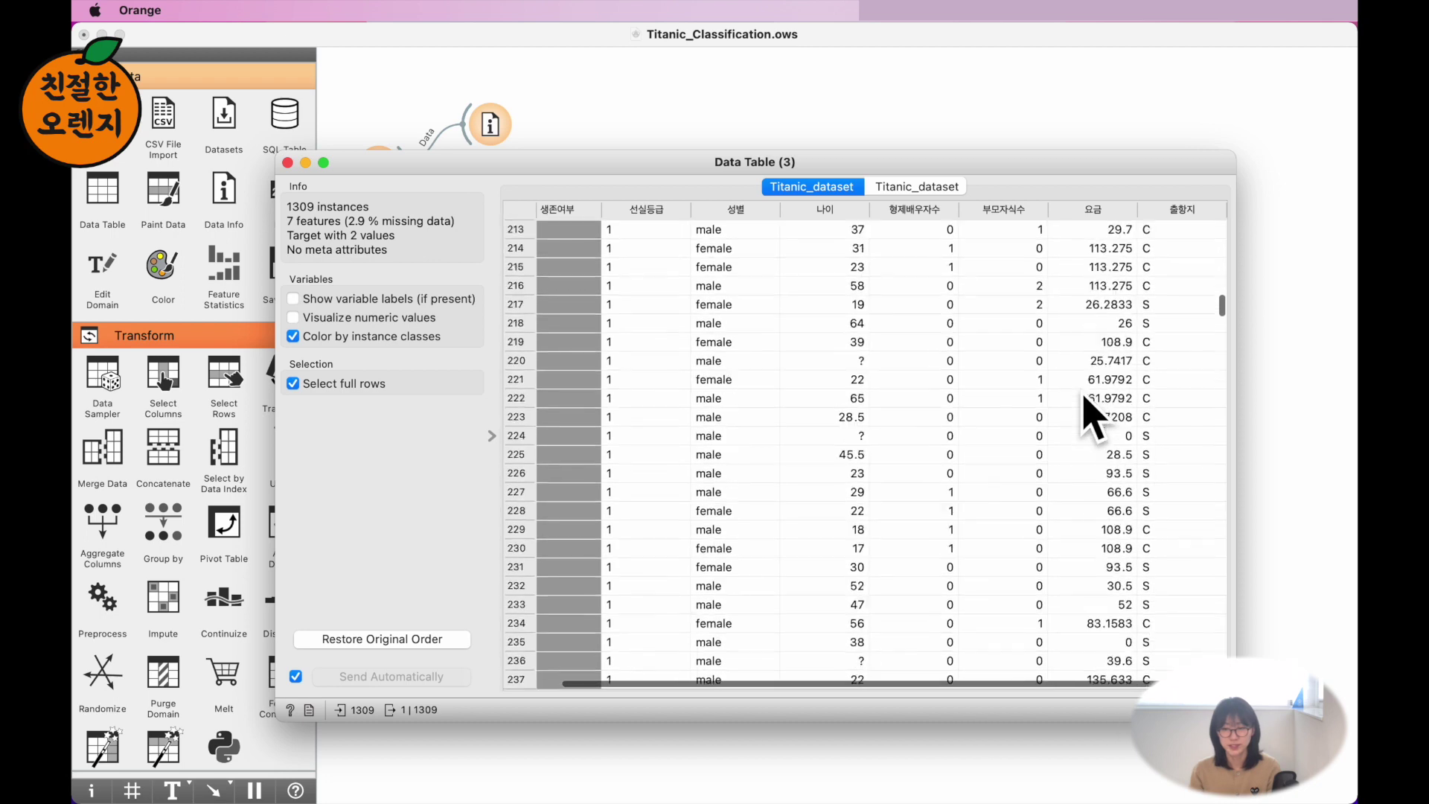
{"action": "scroll", "coordinate": [1093, 418], "scroll_direction": "up", "scroll_amount": 20}
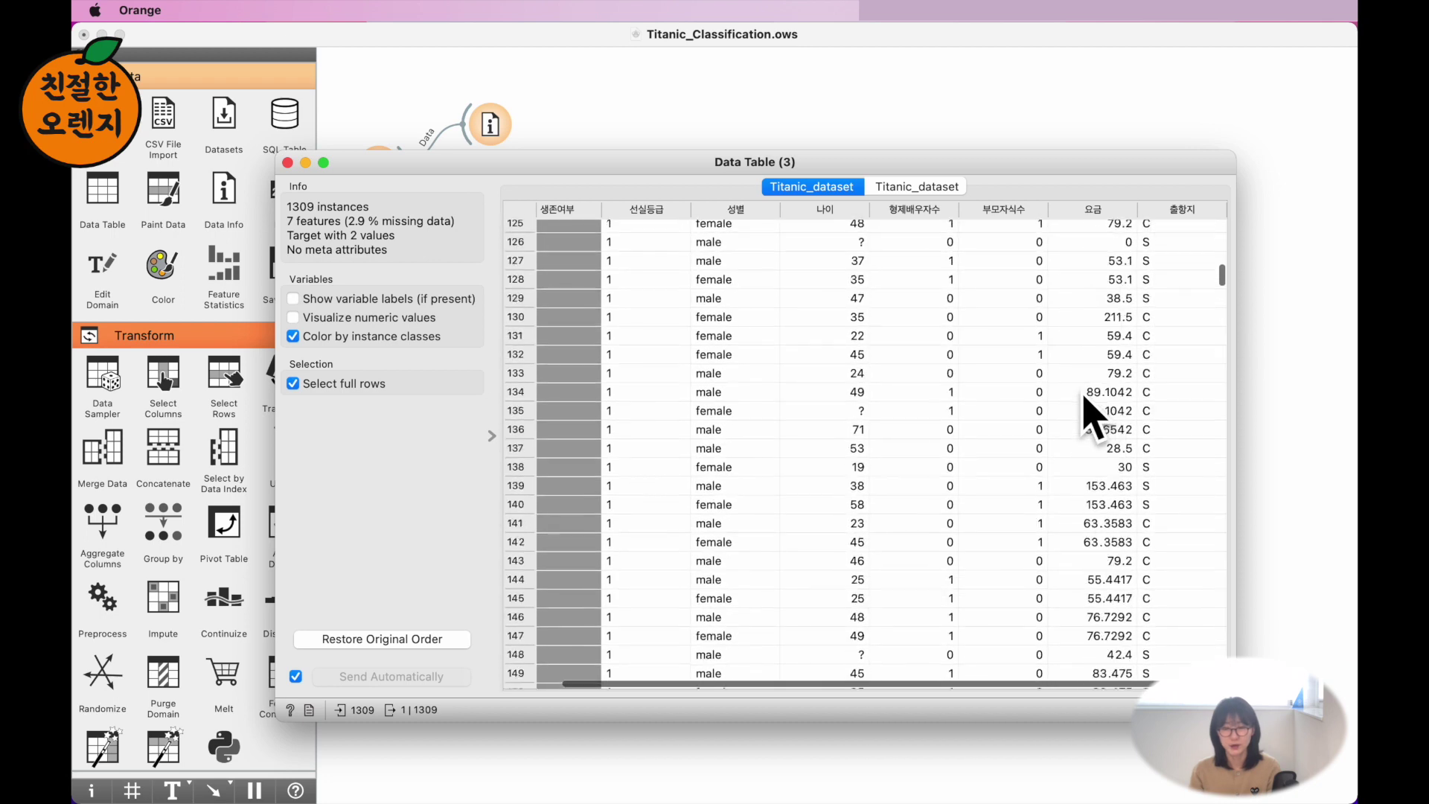
{"action": "left_click", "coordinate": [1102, 212]}
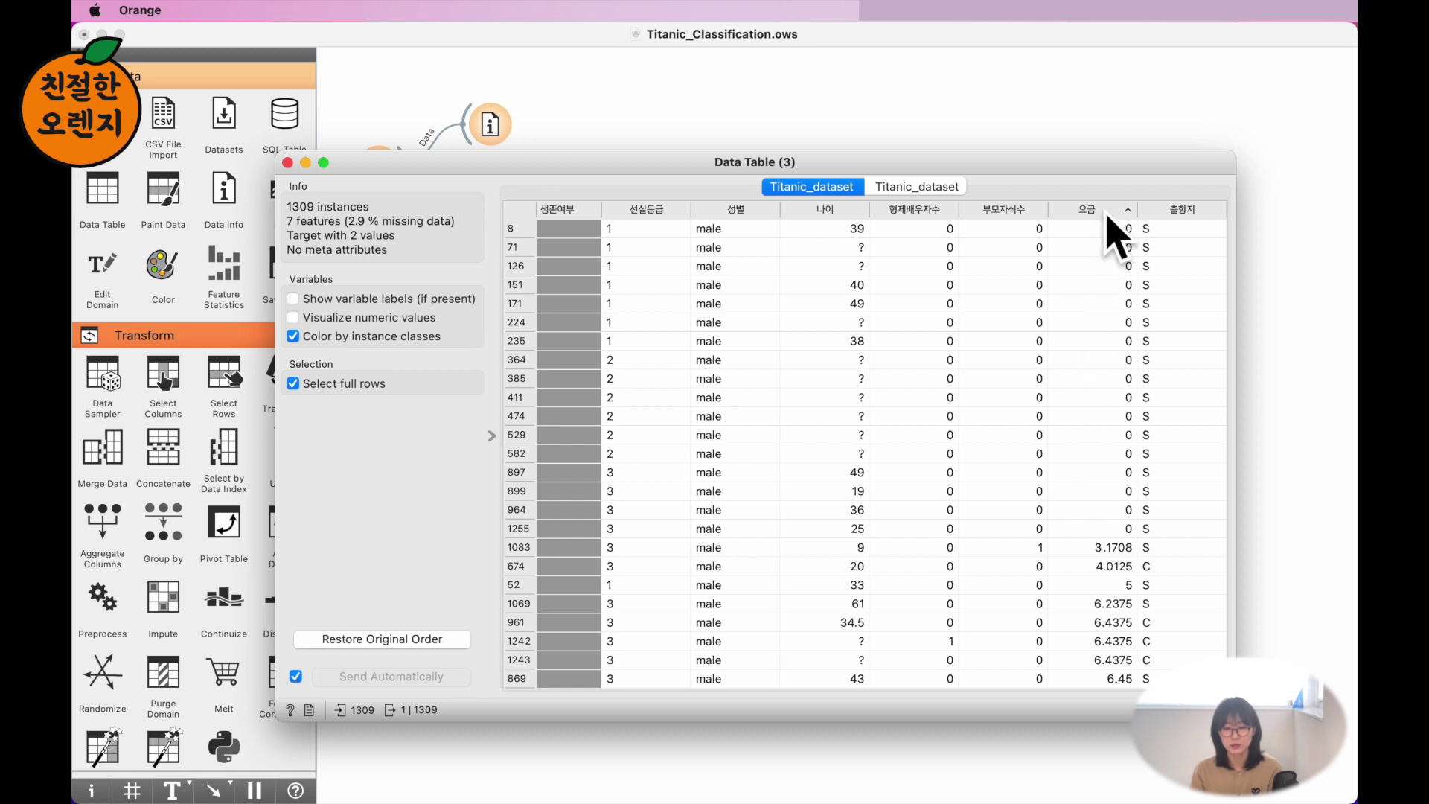
Sort the first Titanic_dataset table by 요금 in descending order and select the row with the missing 요금 value.
{"action": "left_click", "coordinate": [1103, 211]}
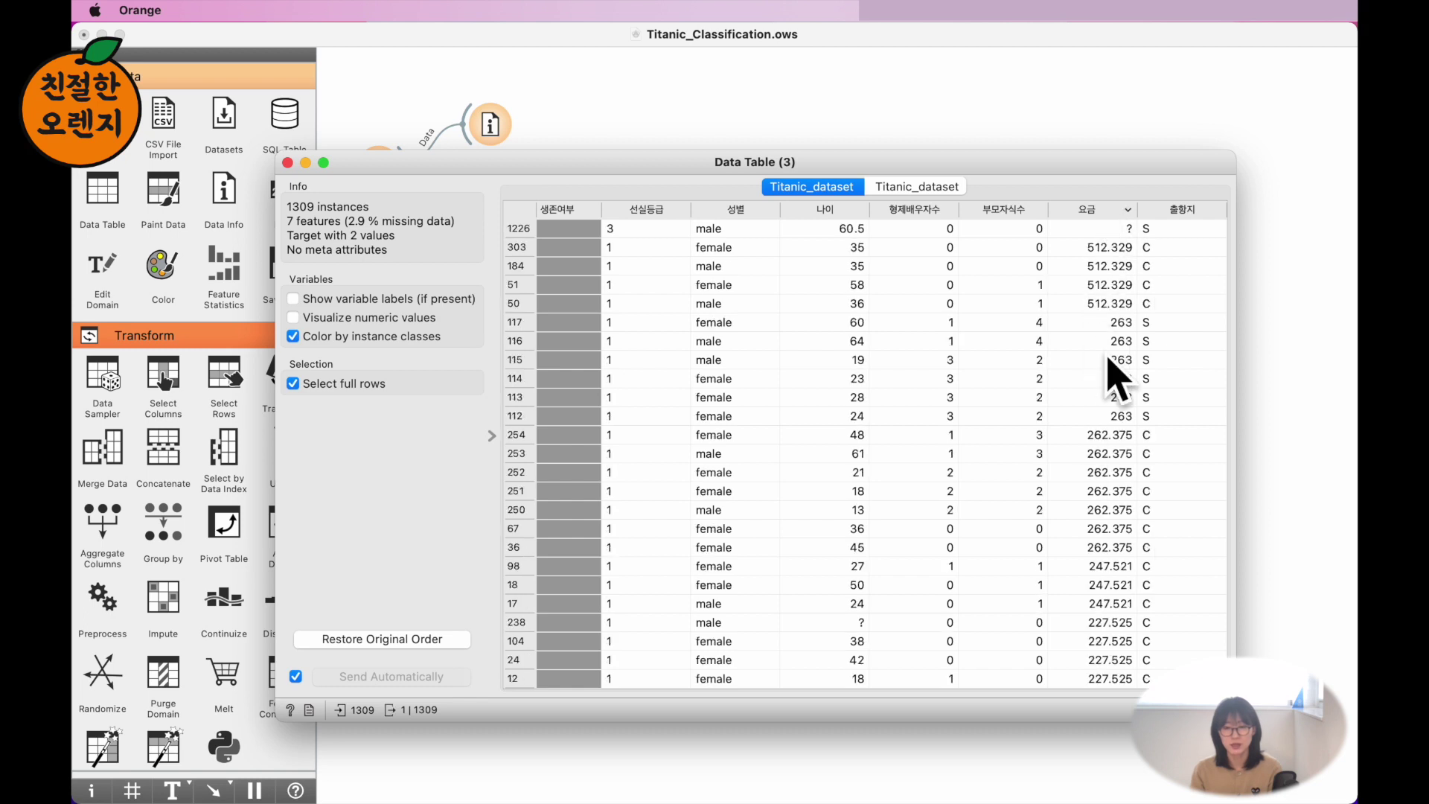
{"action": "left_click", "coordinate": [1119, 228]}
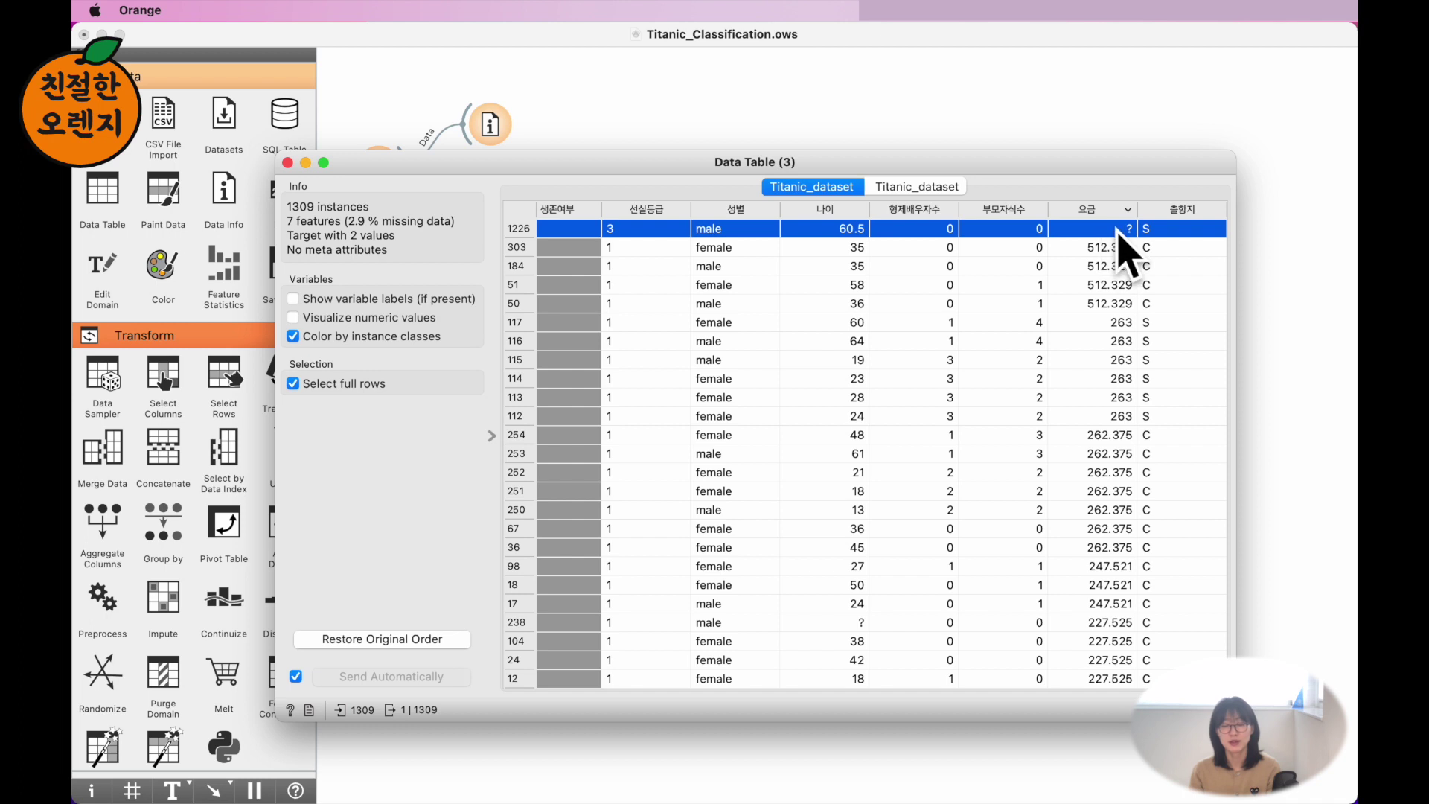
{"action": "scroll", "coordinate": [1155, 304], "scroll_direction": "down", "scroll_amount": 1}
{"action": "scroll", "coordinate": [1161, 305], "scroll_direction": "up", "scroll_amount": 1}
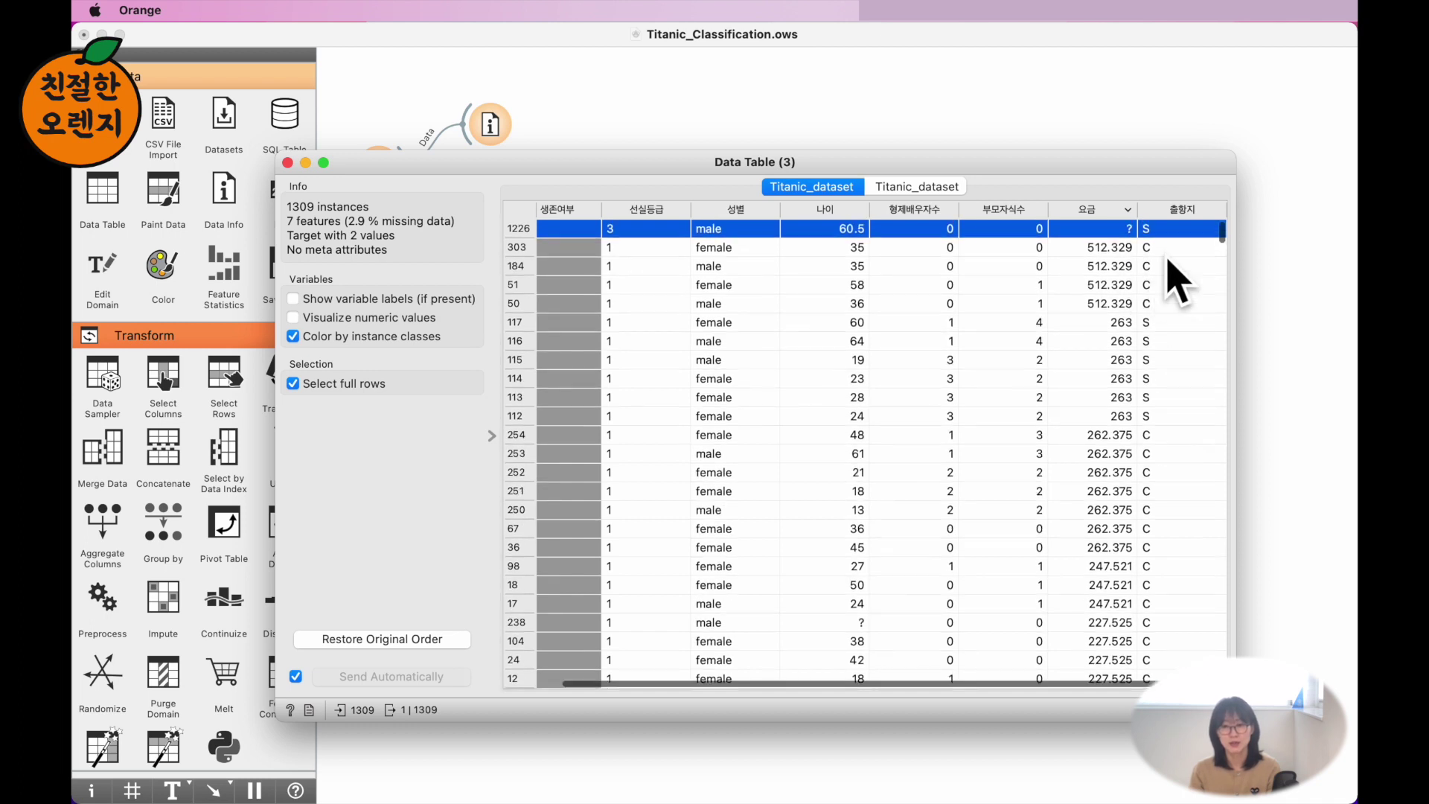
Sort the table by 출항지 in descending order and check the two rows with missing 출항지 values.
{"action": "left_click", "coordinate": [1207, 212]}
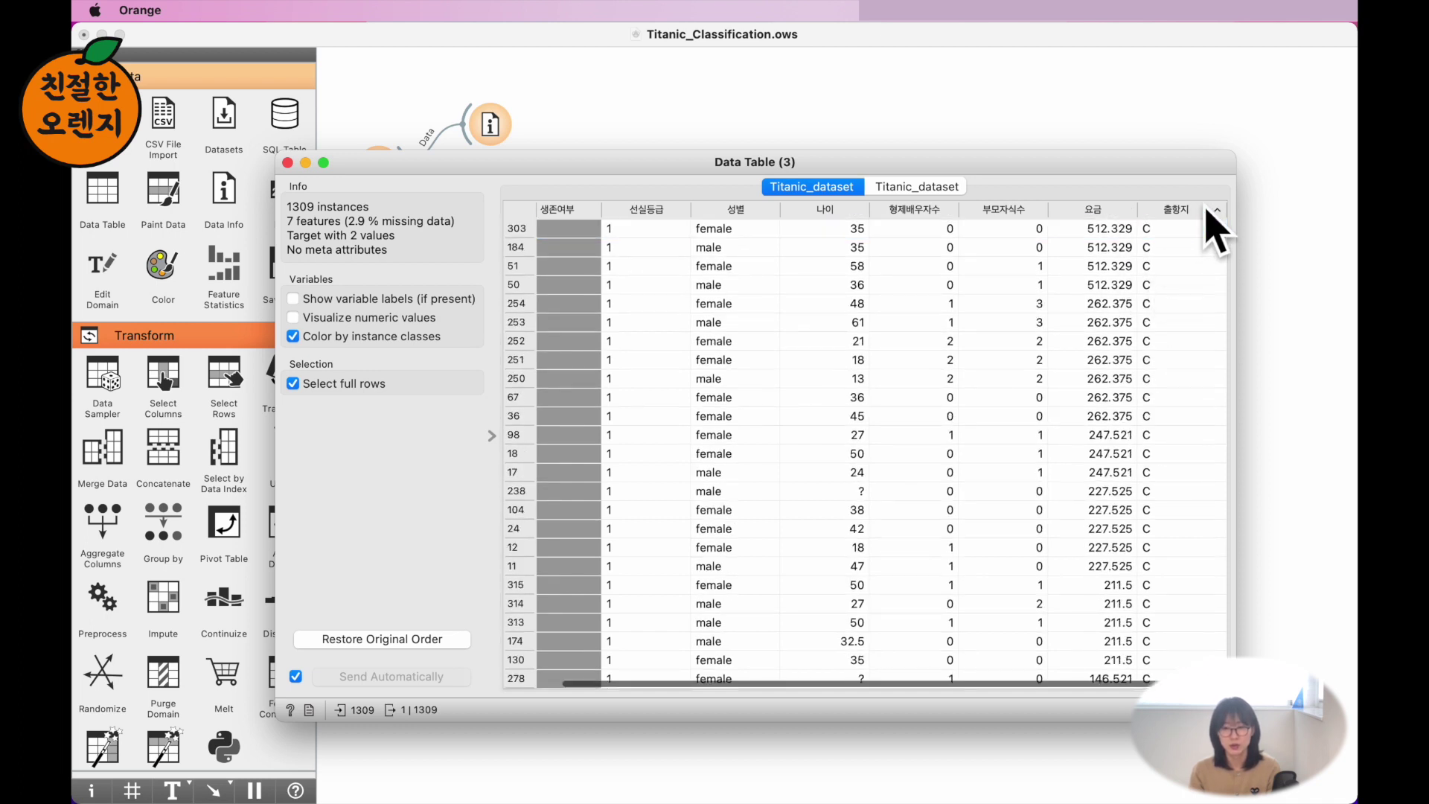
{"action": "left_click", "coordinate": [1206, 212]}
{"action": "left_click", "coordinate": [1180, 232]}
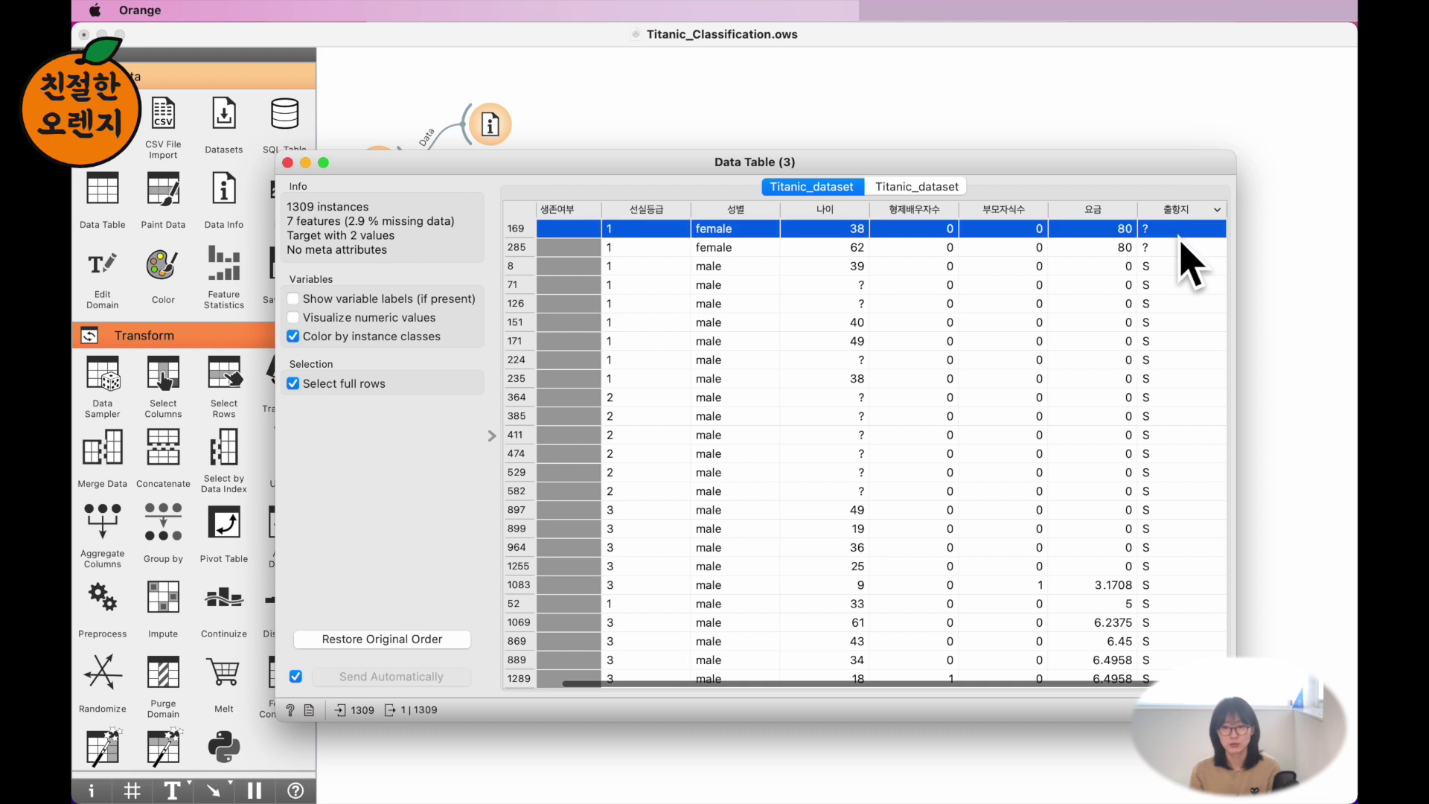
{"action": "left_click", "coordinate": [1182, 247]}
{"action": "left_click", "coordinate": [1182, 231]}
{"action": "left_click", "coordinate": [1182, 247]}
{"action": "left_click", "coordinate": [1183, 232]}
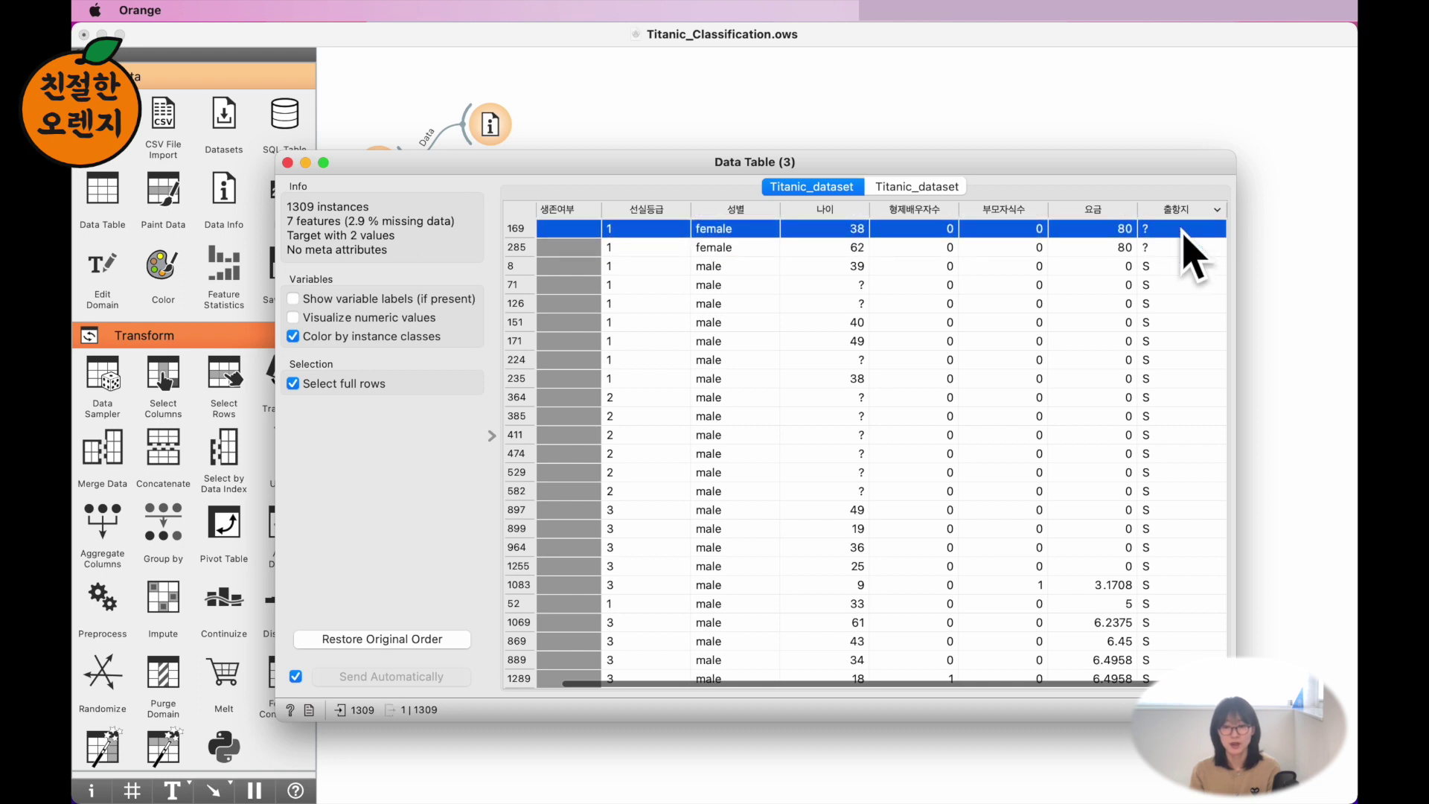
{"action": "left_click", "coordinate": [1183, 248]}
{"action": "left_click", "coordinate": [1188, 230]}
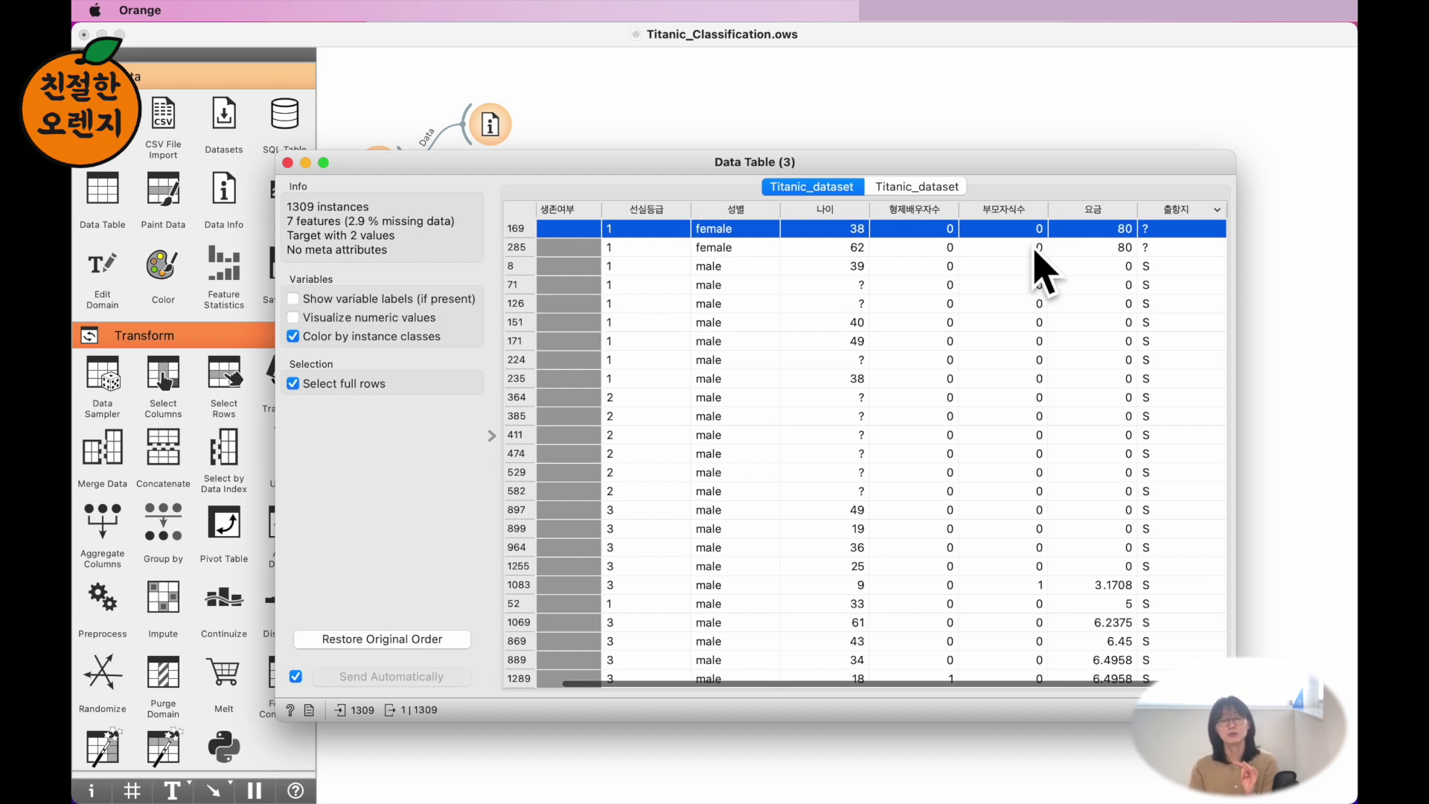
Close Data Table (3) and set the default method of the Impute widget to Average/Most frequent.
{"action": "left_click", "coordinate": [287, 162]}
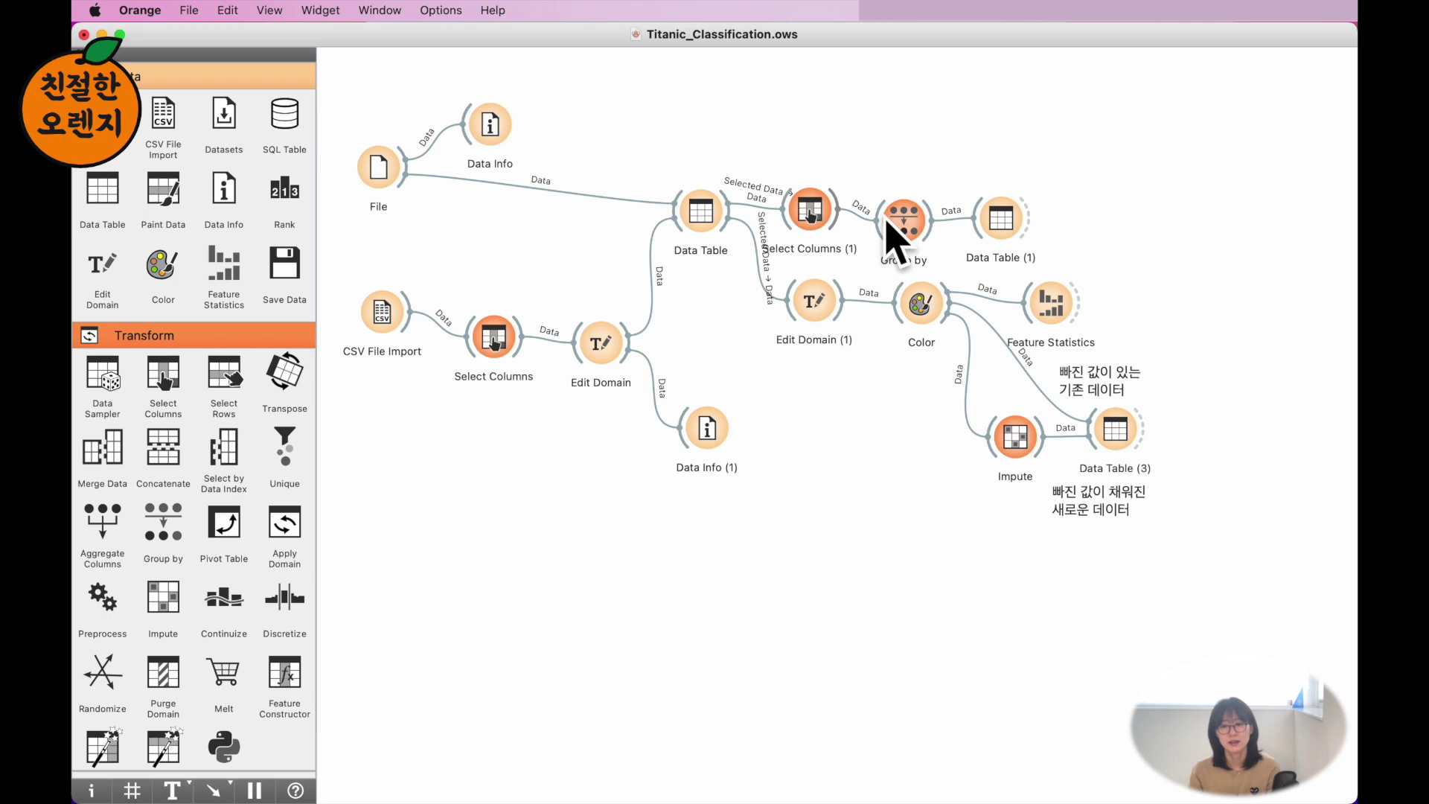
{"action": "double_click", "coordinate": [1017, 438]}
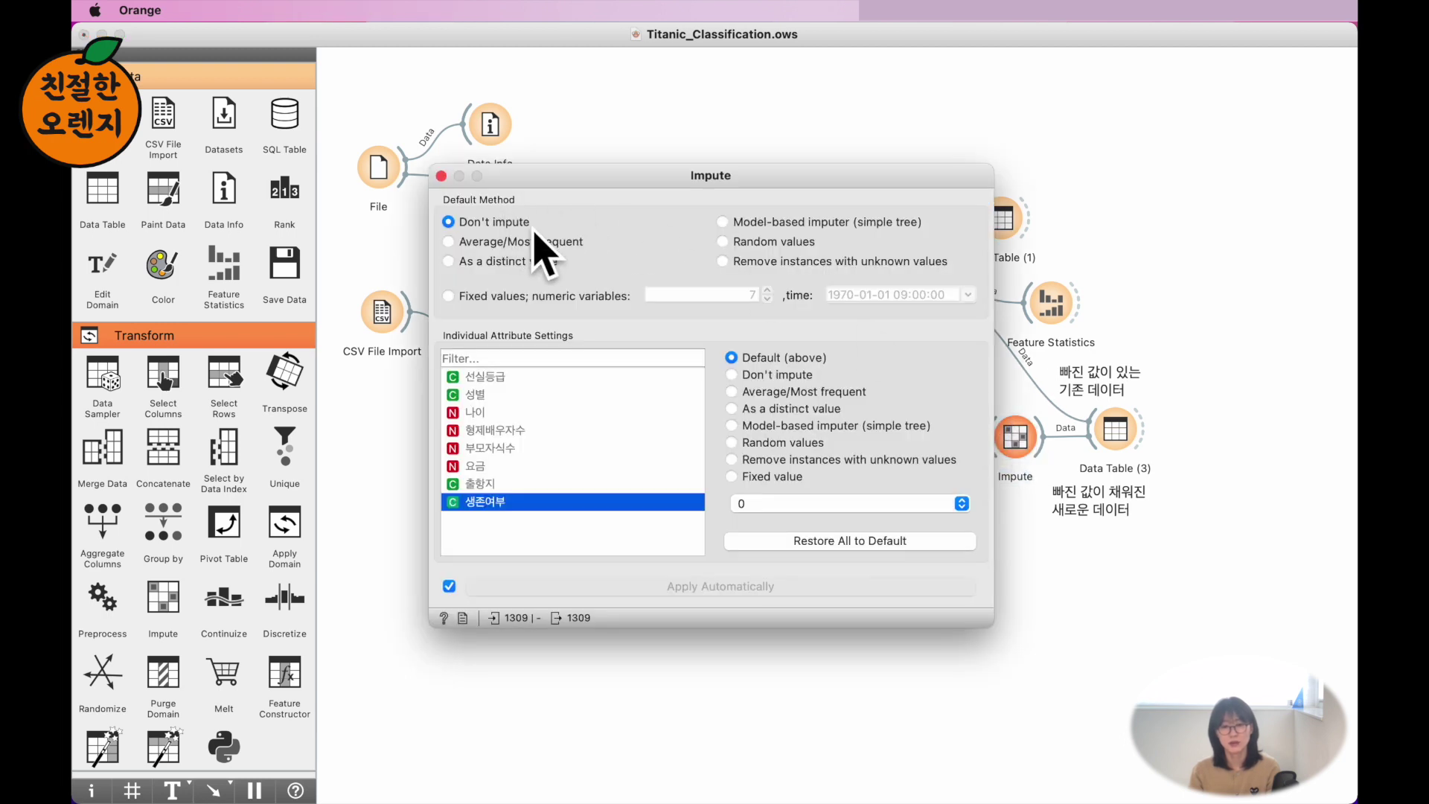
{"action": "left_click", "coordinate": [512, 243]}
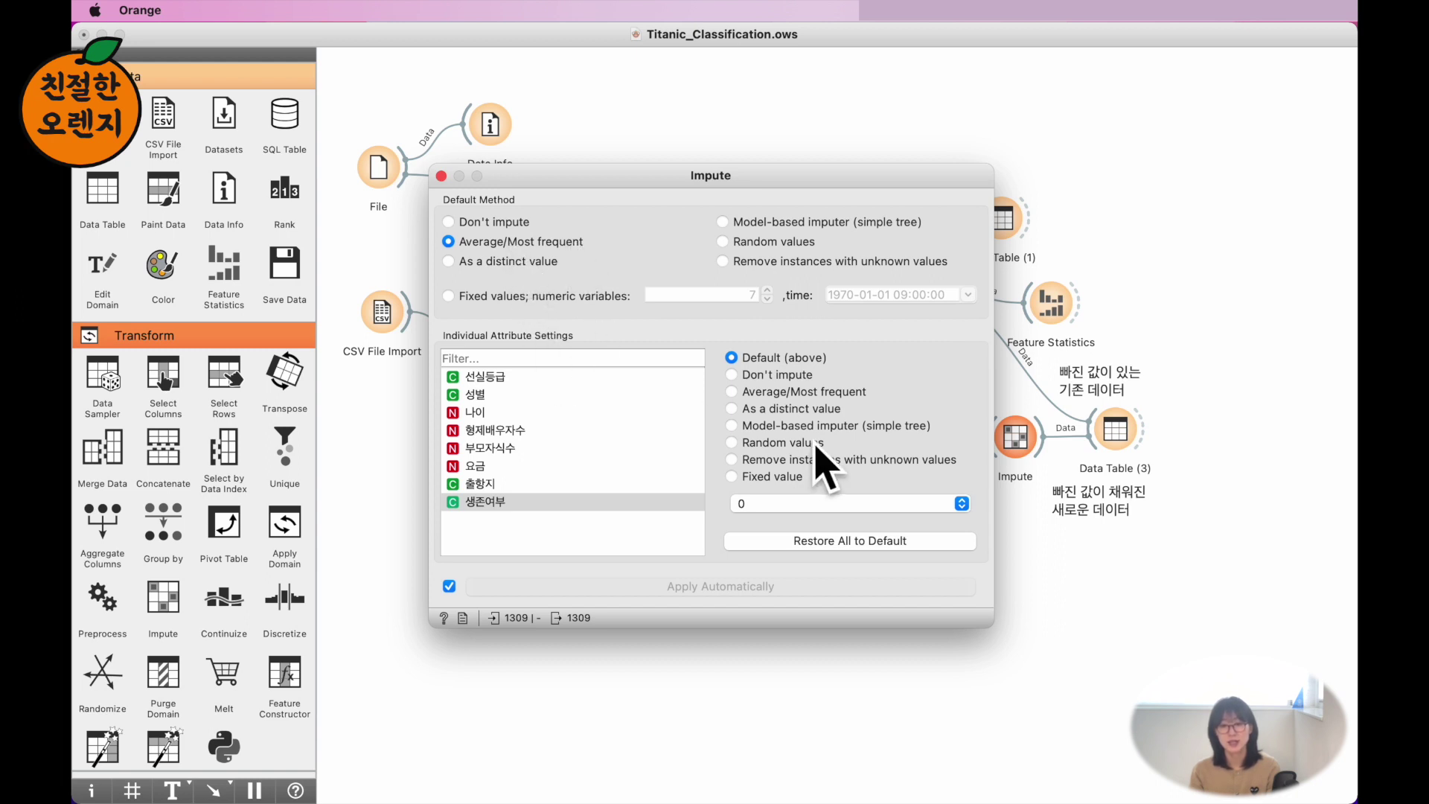
Reopen Data Table (3) and compare the imputed first Titanic_dataset table with the original second one.
{"action": "double_click", "coordinate": [1119, 428]}
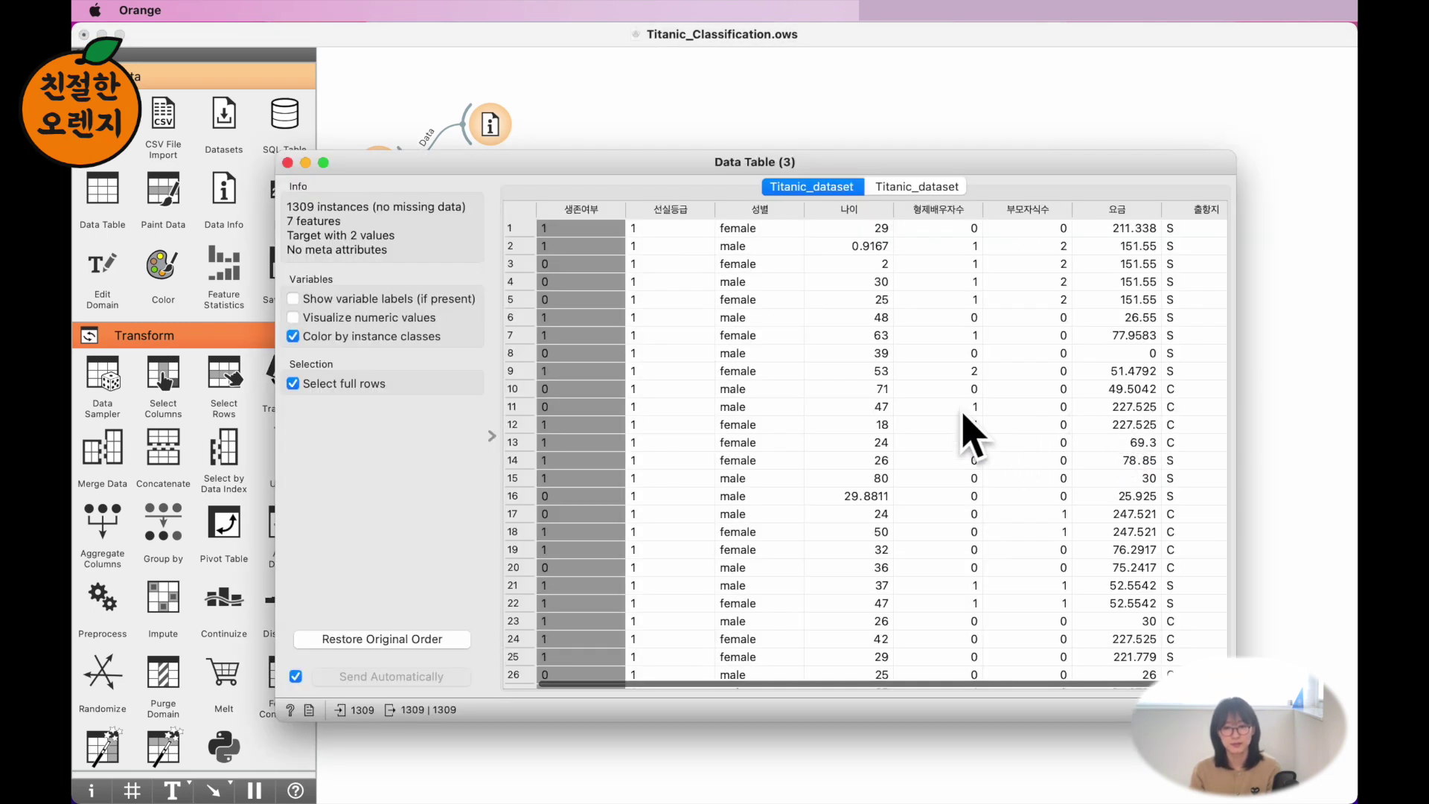
{"action": "scroll", "coordinate": [879, 421], "scroll_direction": "down", "scroll_amount": 5}
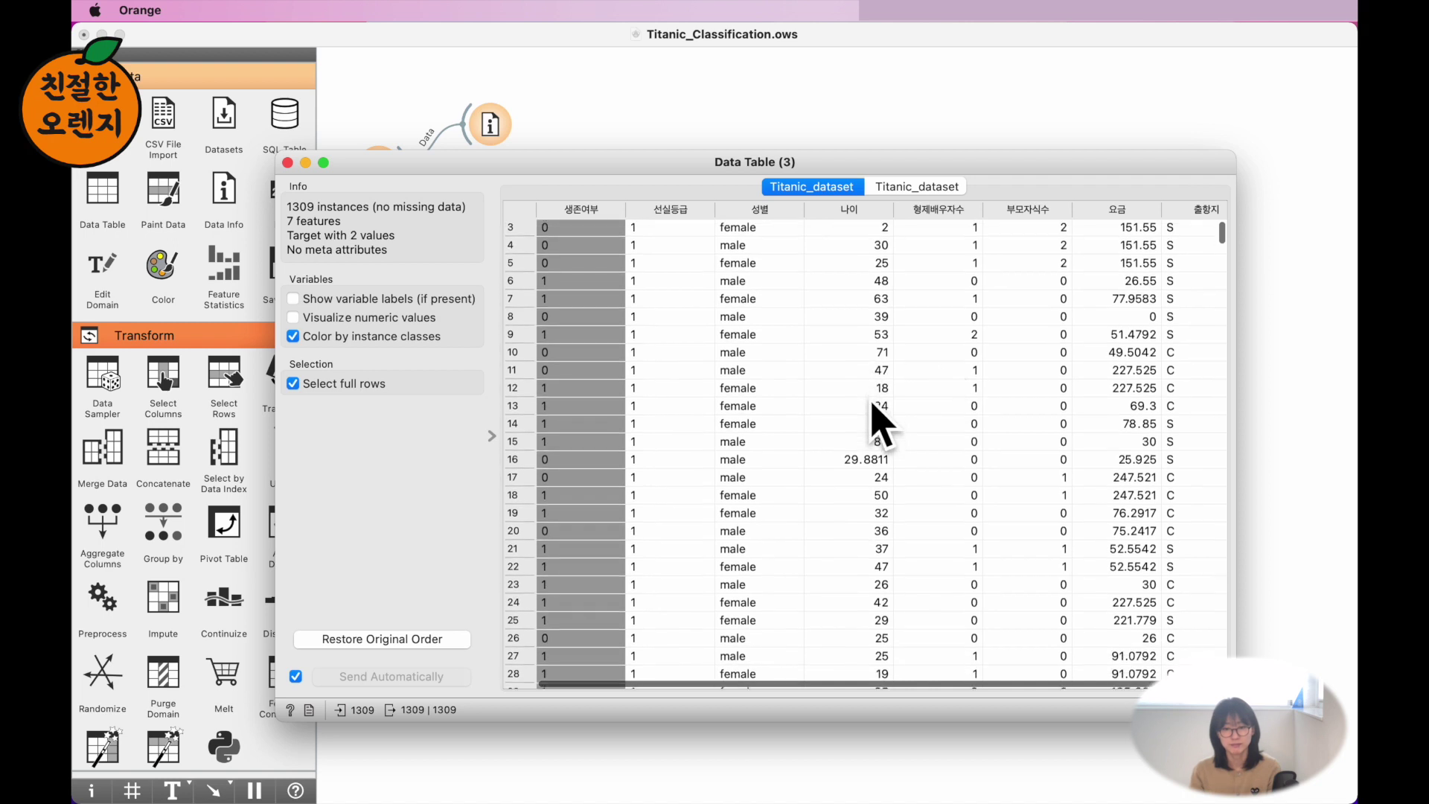
{"action": "scroll", "coordinate": [878, 420], "scroll_direction": "up", "scroll_amount": 5}
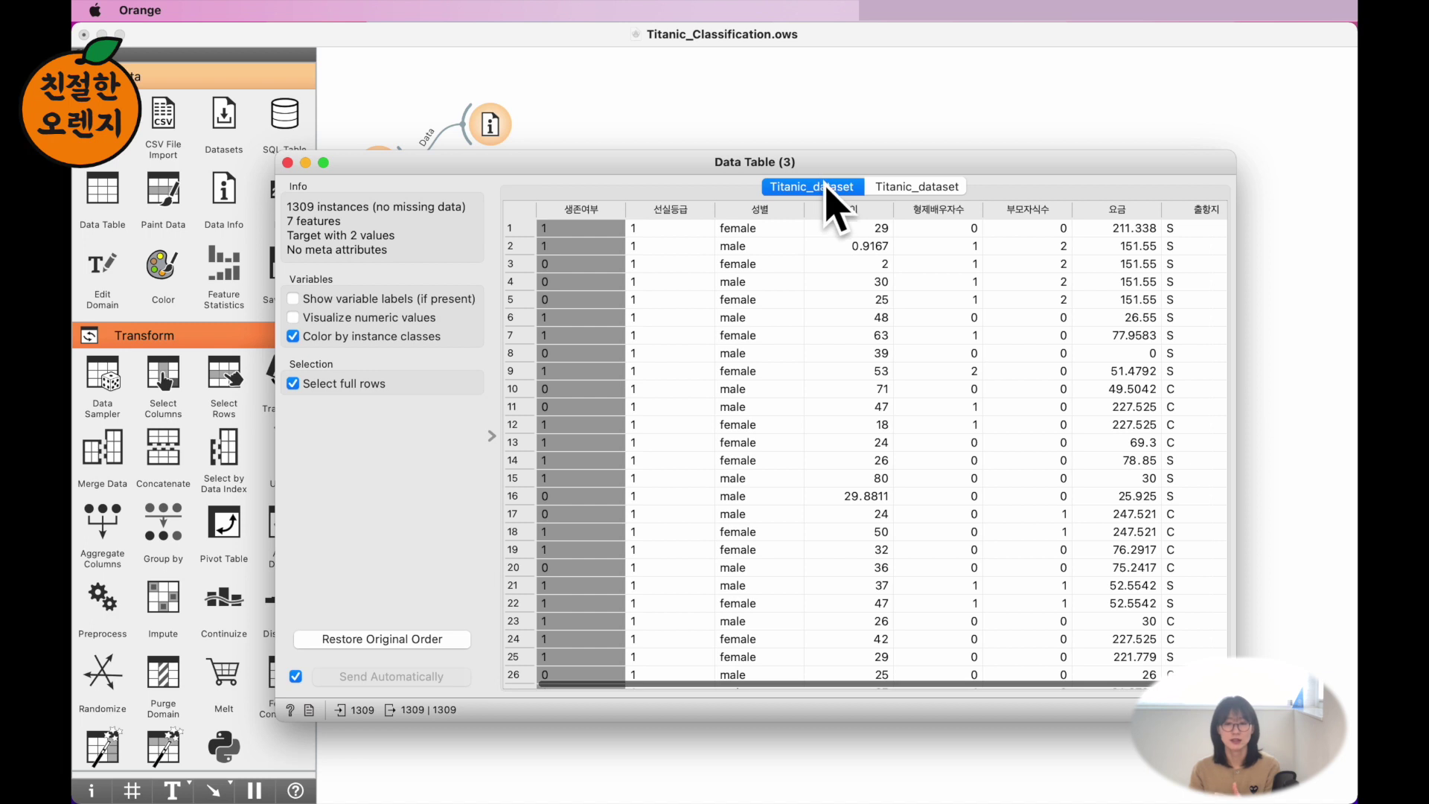
{"action": "left_click", "coordinate": [921, 188]}
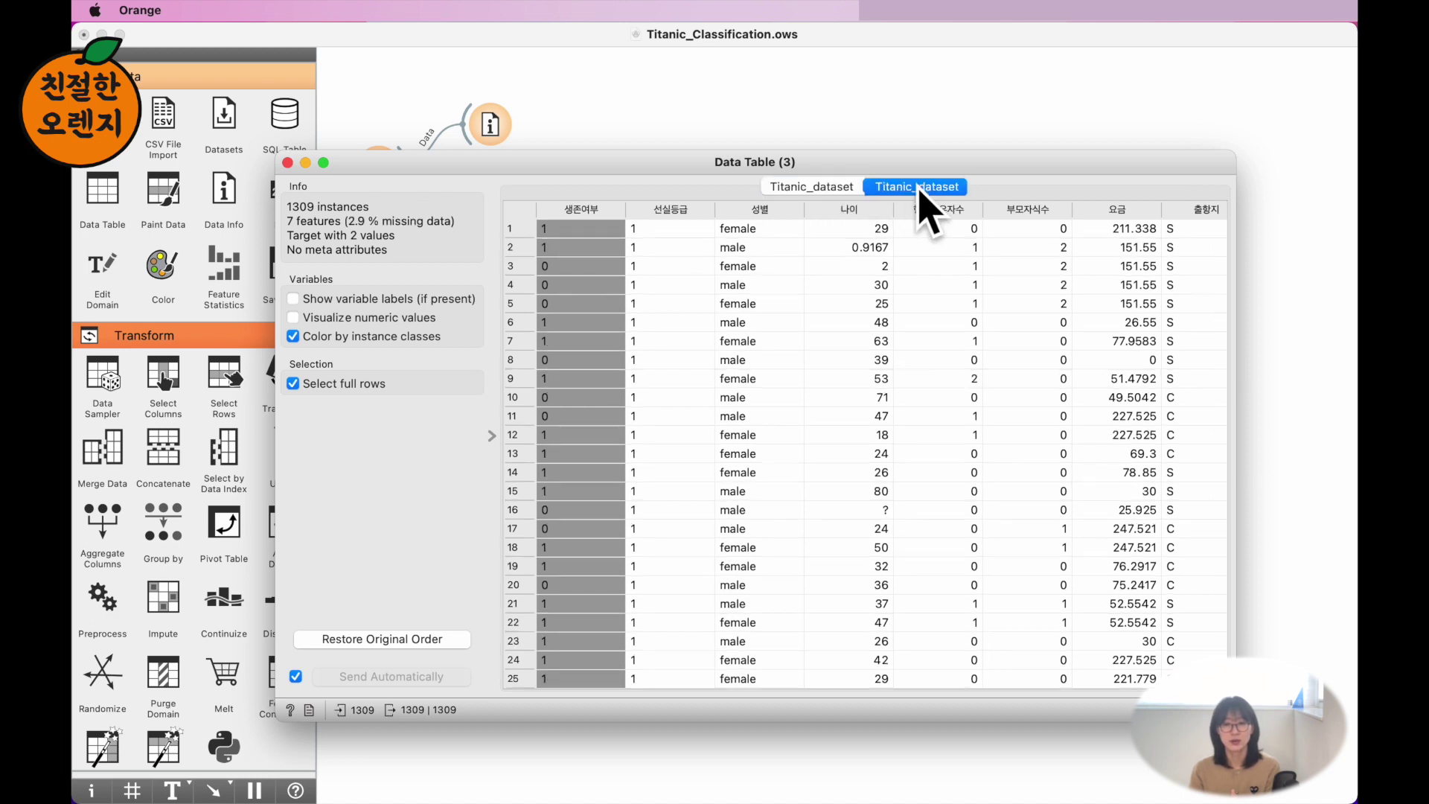
{"action": "left_click", "coordinate": [829, 187]}
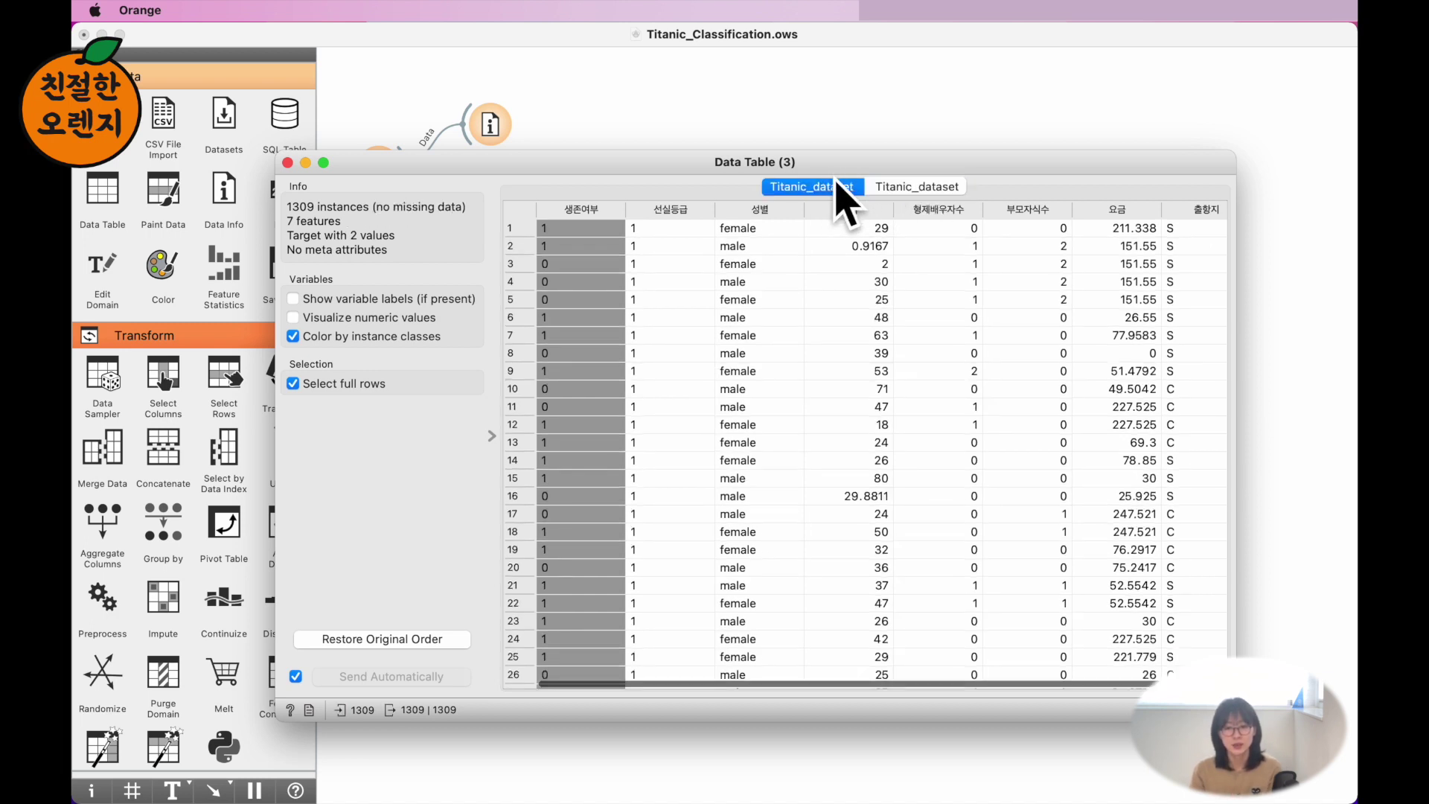
Select row 16 in the original table and in the imputed table to compare its 나이 value.
{"action": "left_click", "coordinate": [918, 187]}
{"action": "left_click", "coordinate": [871, 510]}
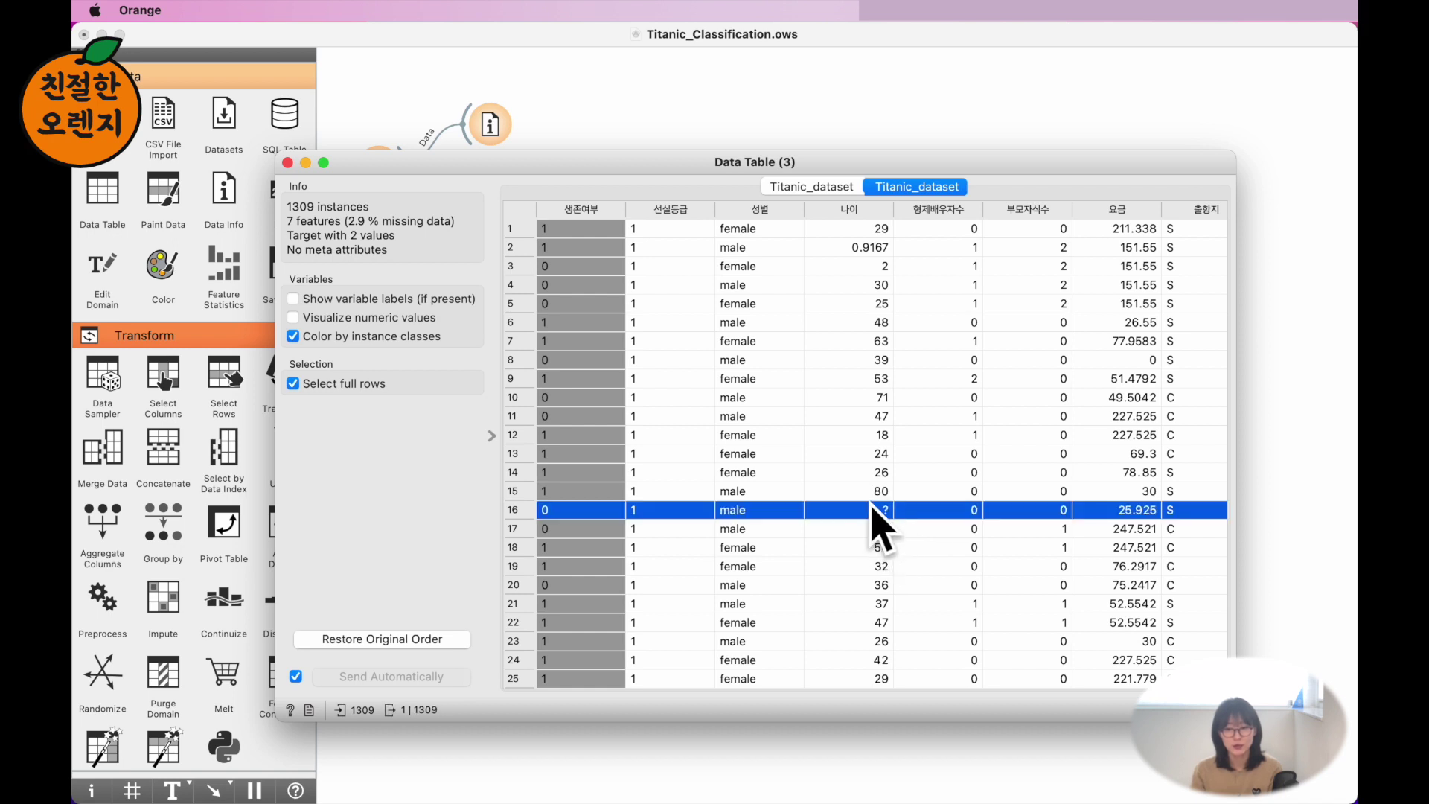
{"action": "left_click", "coordinate": [855, 186]}
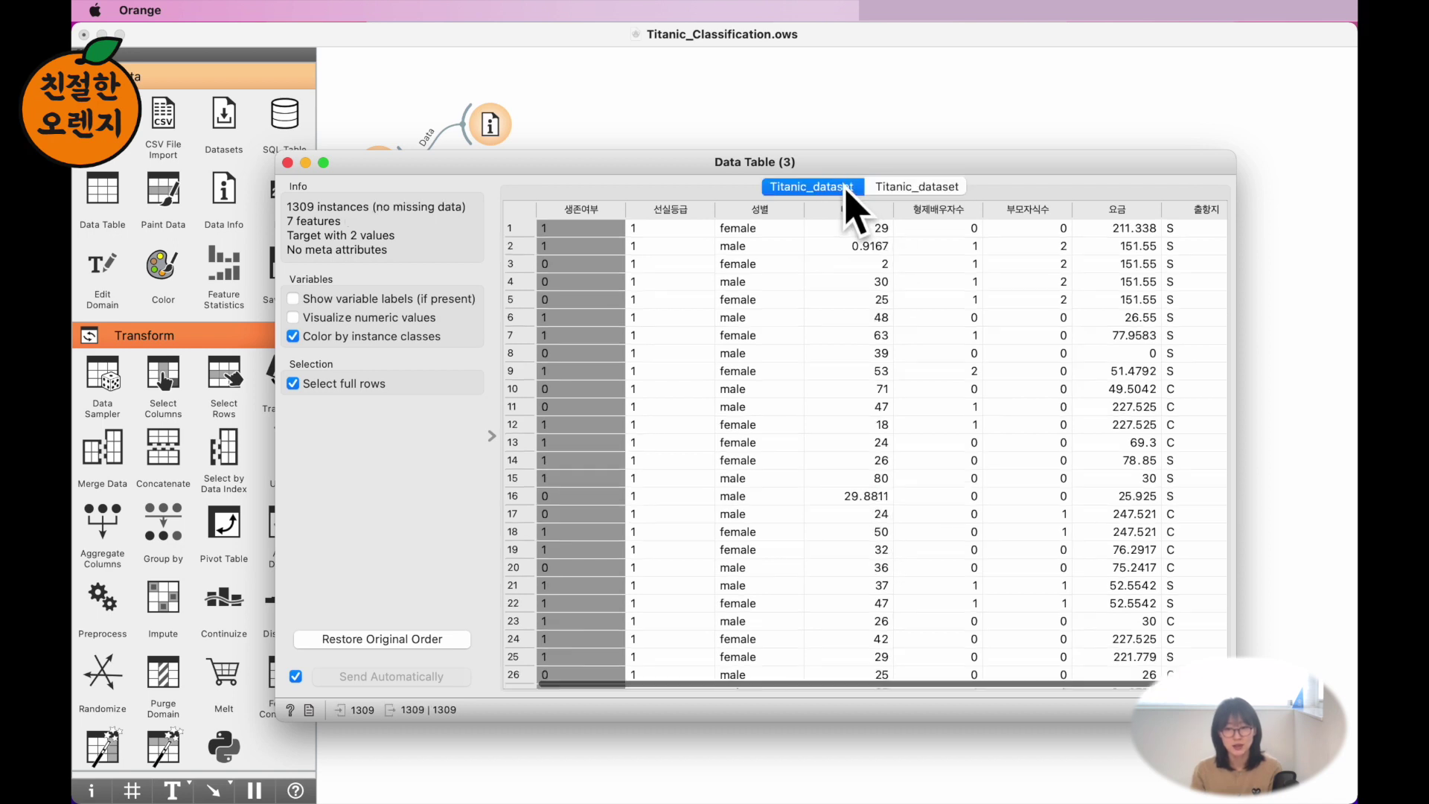
{"action": "left_click", "coordinate": [875, 498]}
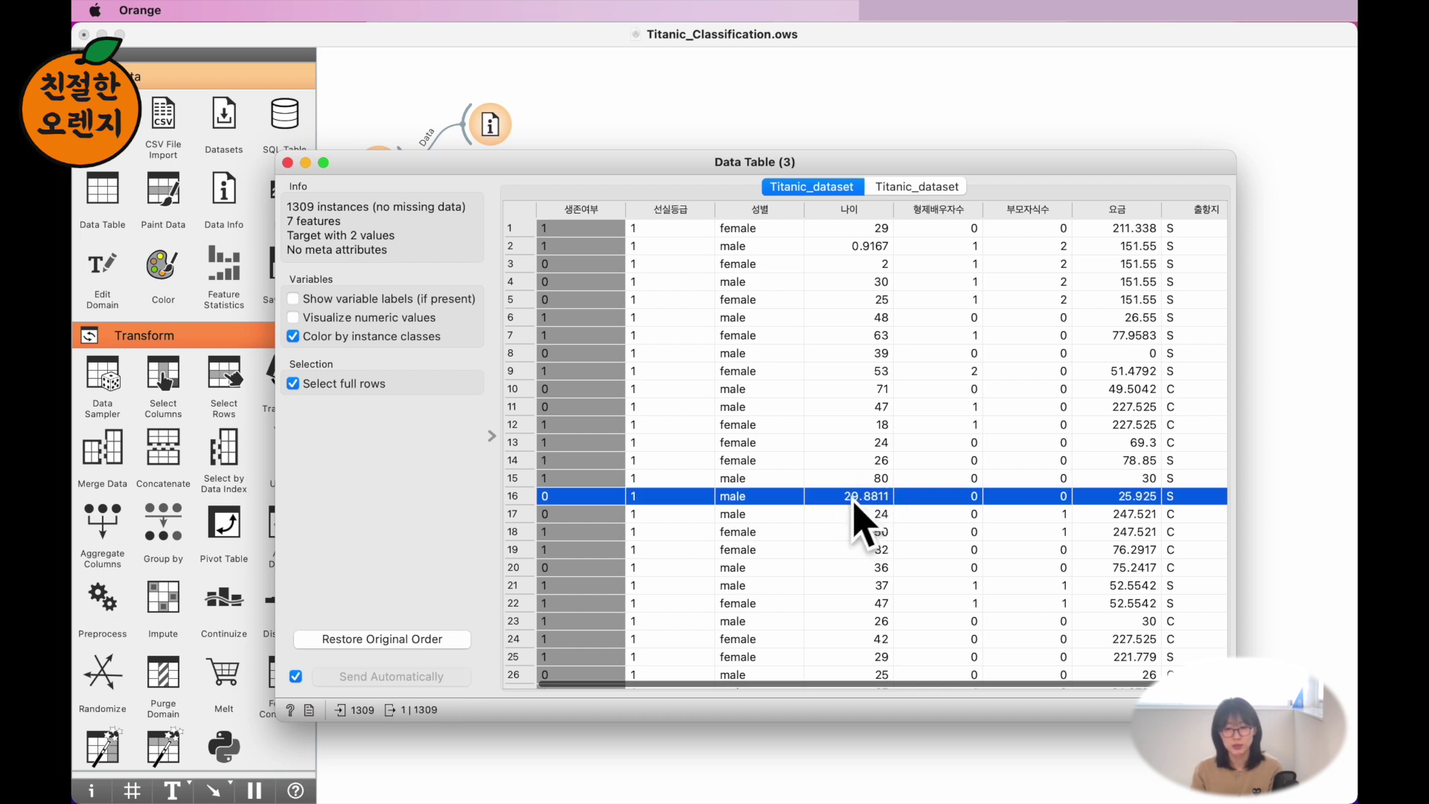
Examine the filled-in 나이 values in further rows of the imputed table, including rows 38, 41 and 47.
{"action": "scroll", "coordinate": [880, 521], "scroll_direction": "down", "scroll_amount": 5}
{"action": "scroll", "coordinate": [877, 513], "scroll_direction": "down", "scroll_amount": 8}
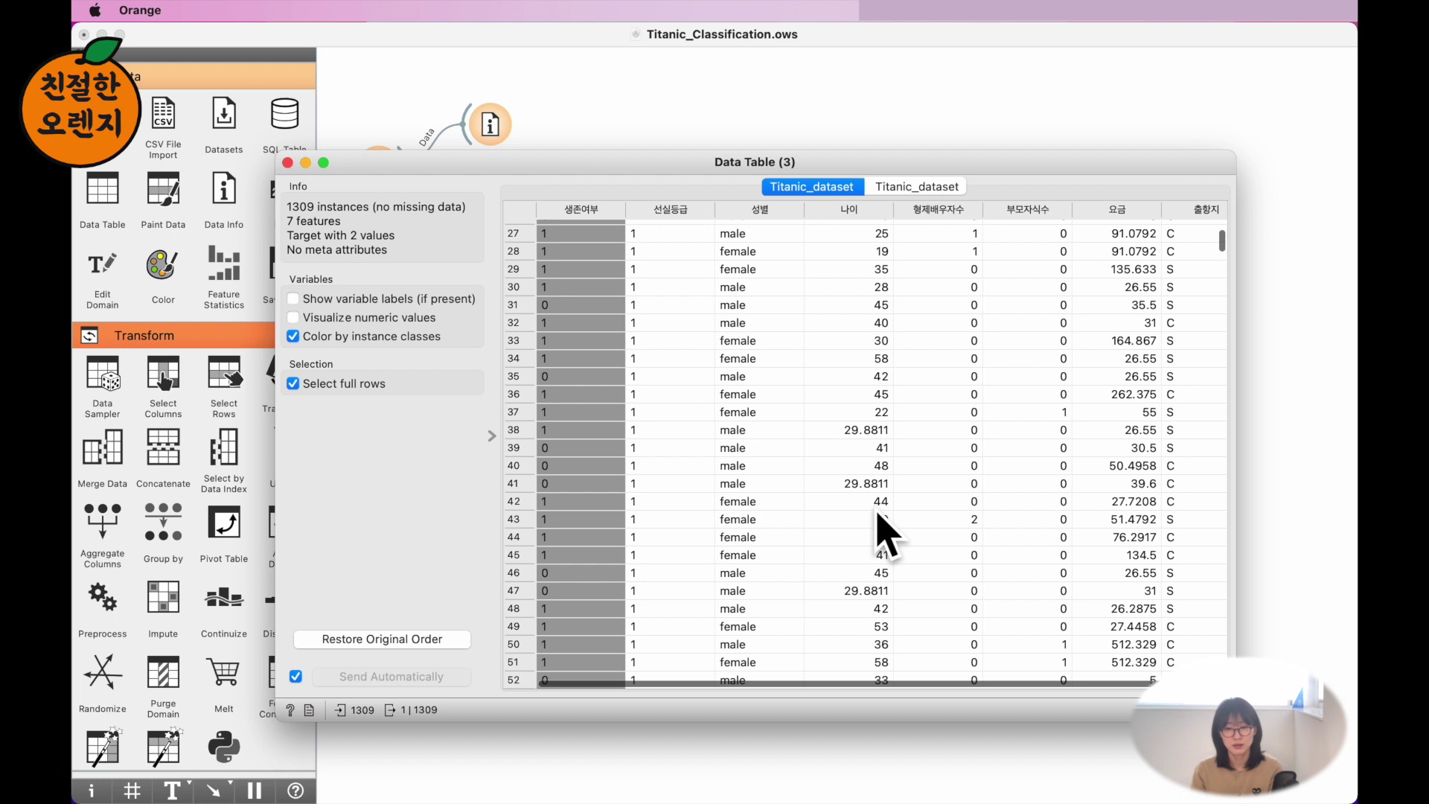
{"action": "left_click", "coordinate": [875, 430]}
{"action": "left_click", "coordinate": [875, 486]}
{"action": "left_click", "coordinate": [876, 593]}
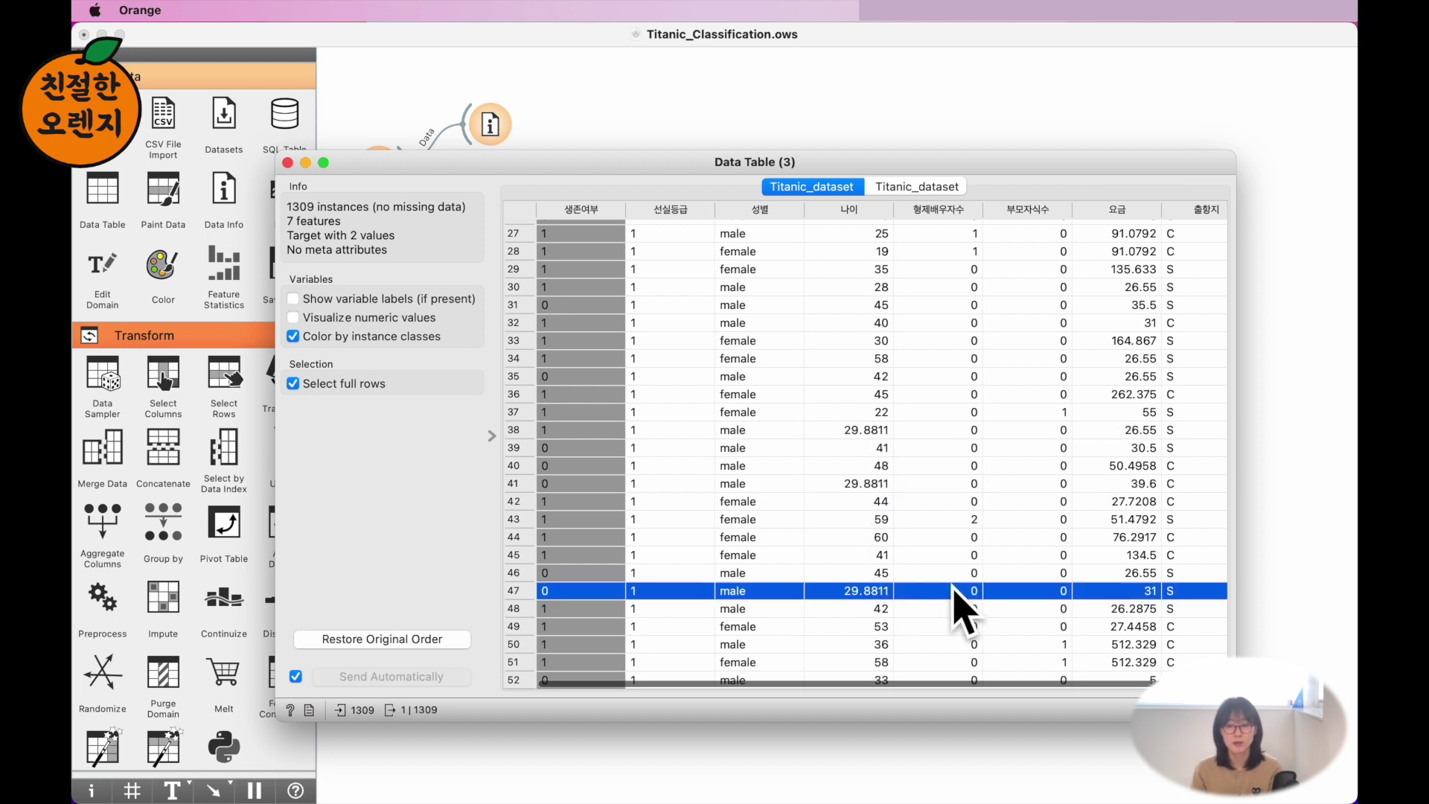
{"action": "scroll", "coordinate": [839, 480], "scroll_direction": "down", "scroll_amount": 3}
{"action": "scroll", "coordinate": [841, 495], "scroll_direction": "down", "scroll_amount": 5}
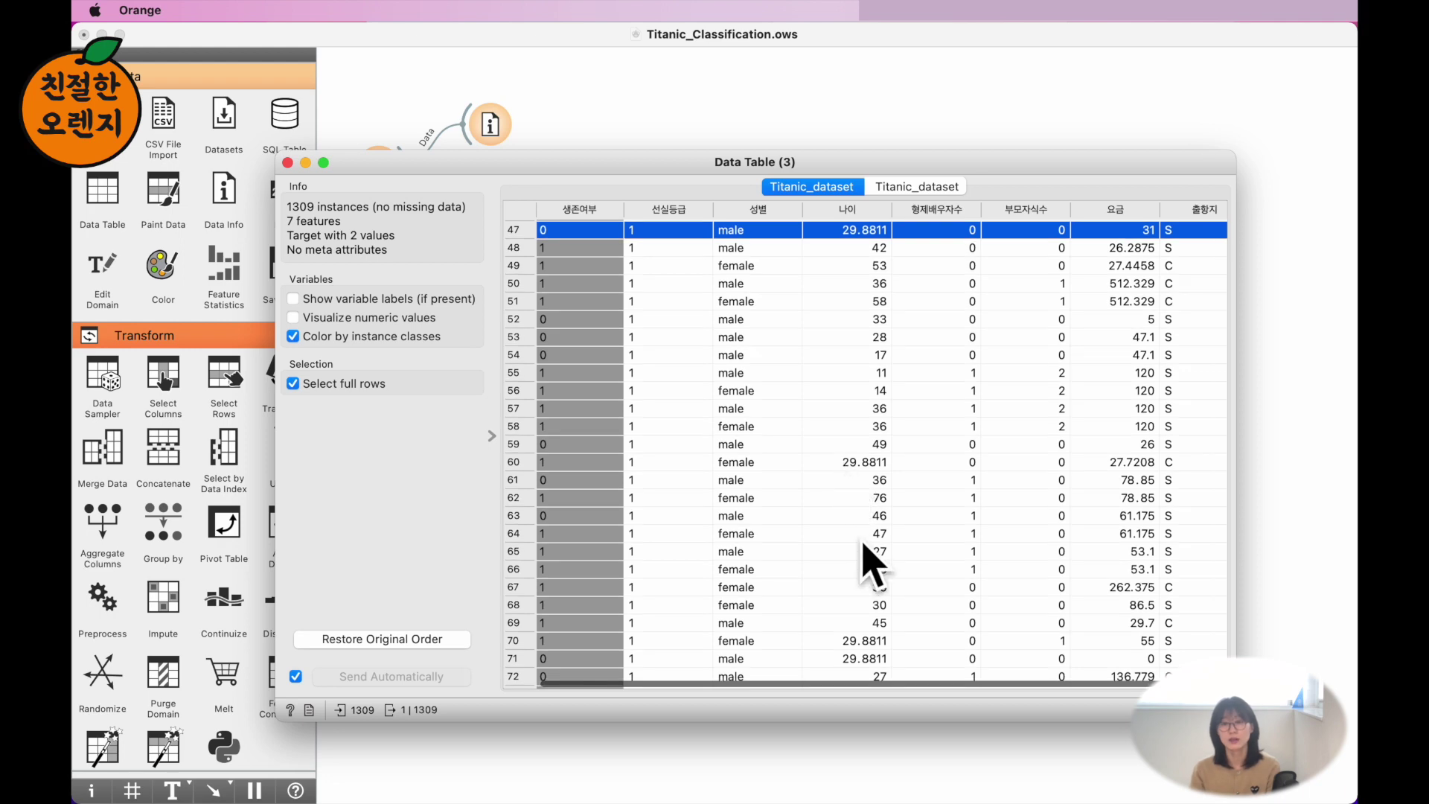
{"action": "scroll", "coordinate": [869, 562], "scroll_direction": "up", "scroll_amount": 15}
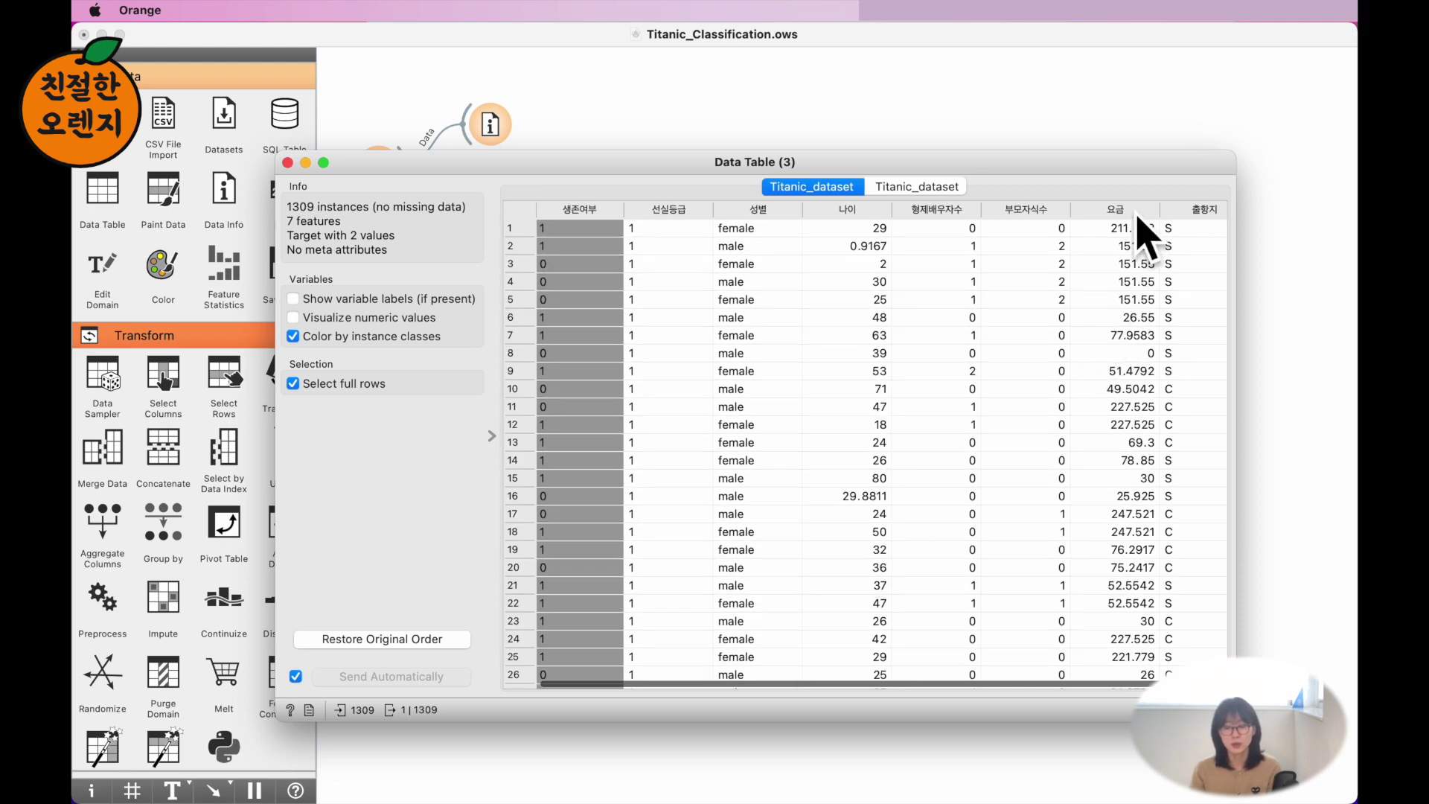
Sort the original table by 요금 in descending order, select the row with the missing 요금, and return to the imputed table.
{"action": "left_click", "coordinate": [942, 186]}
{"action": "left_click", "coordinate": [1116, 209]}
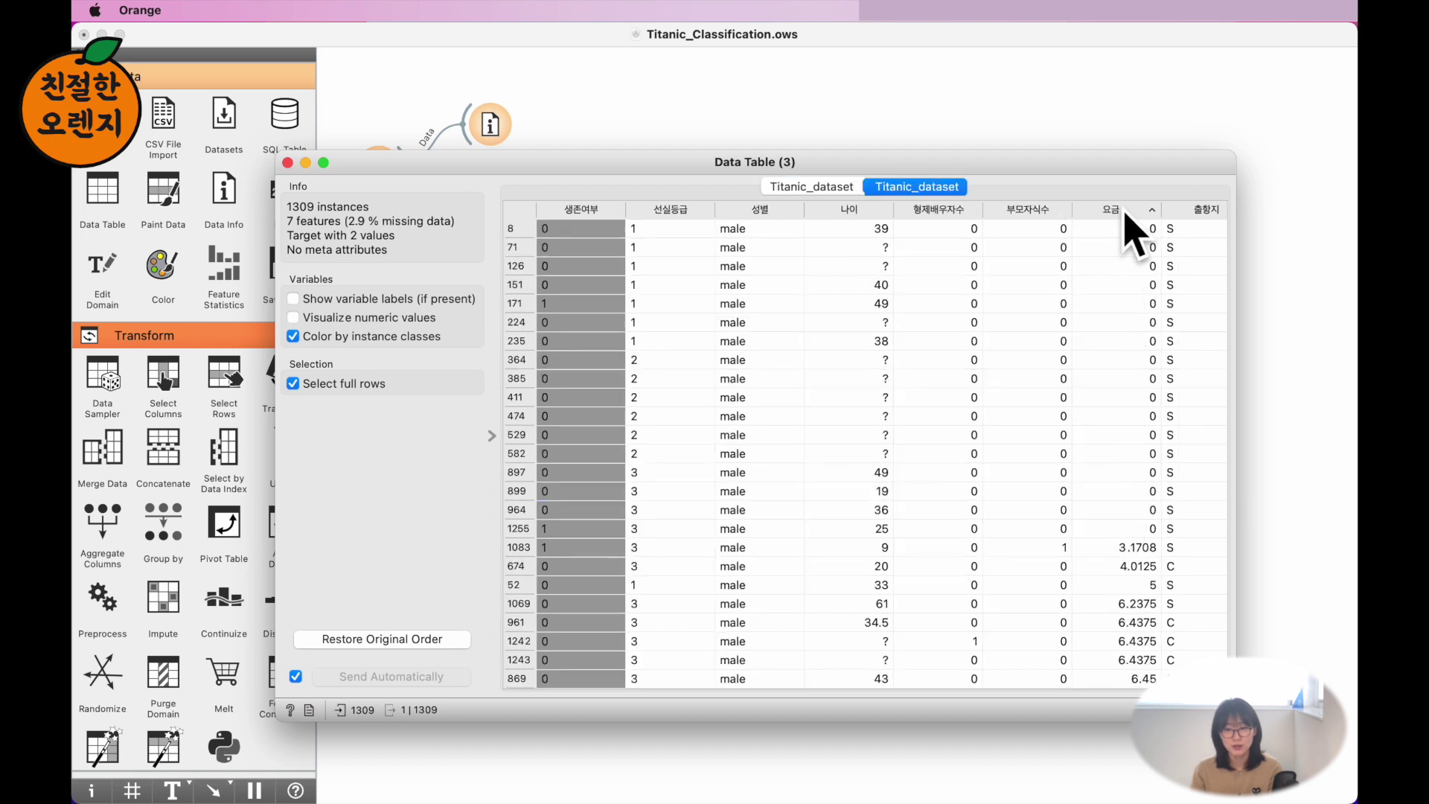
{"action": "left_click", "coordinate": [1116, 209]}
{"action": "left_click", "coordinate": [533, 229]}
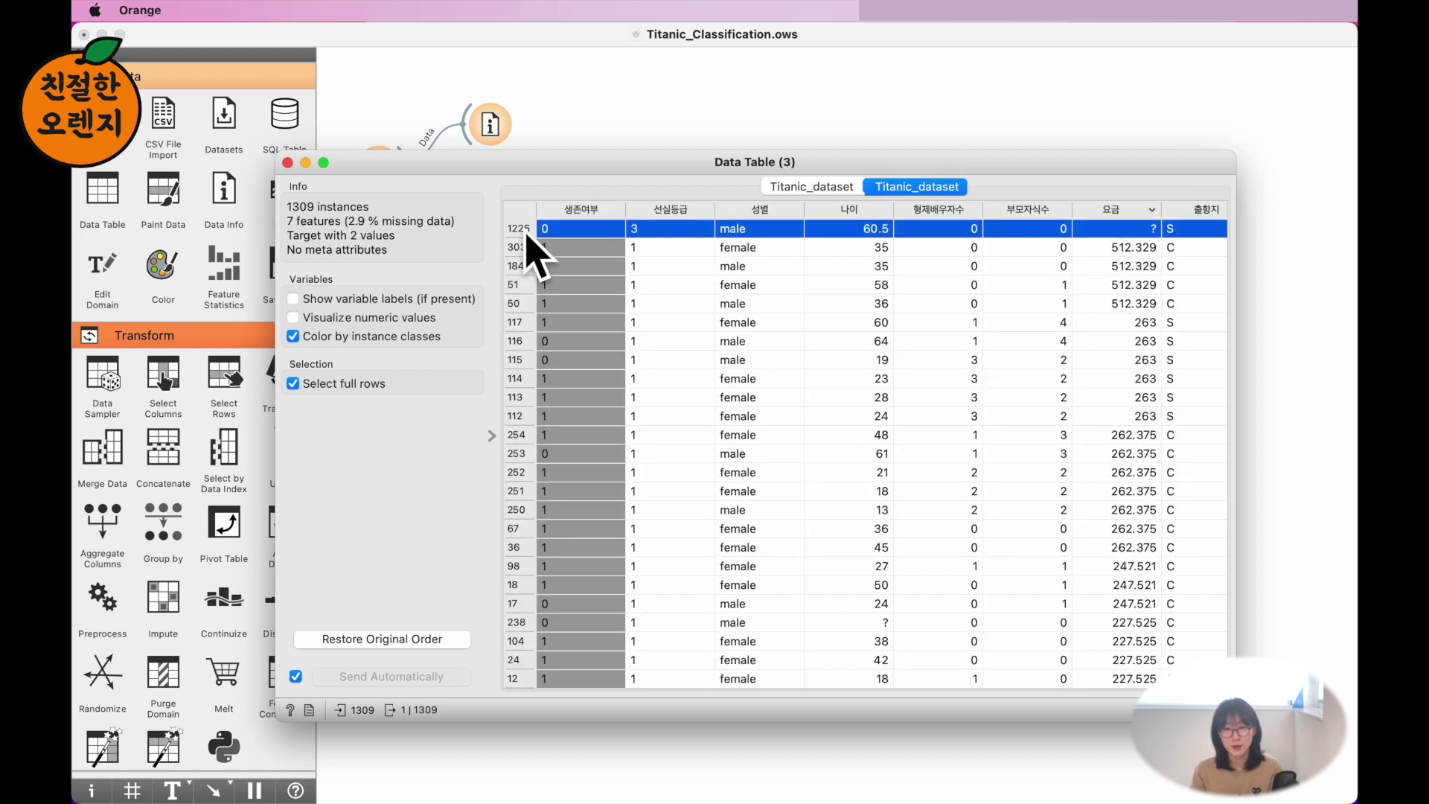
{"action": "left_click", "coordinate": [806, 187]}
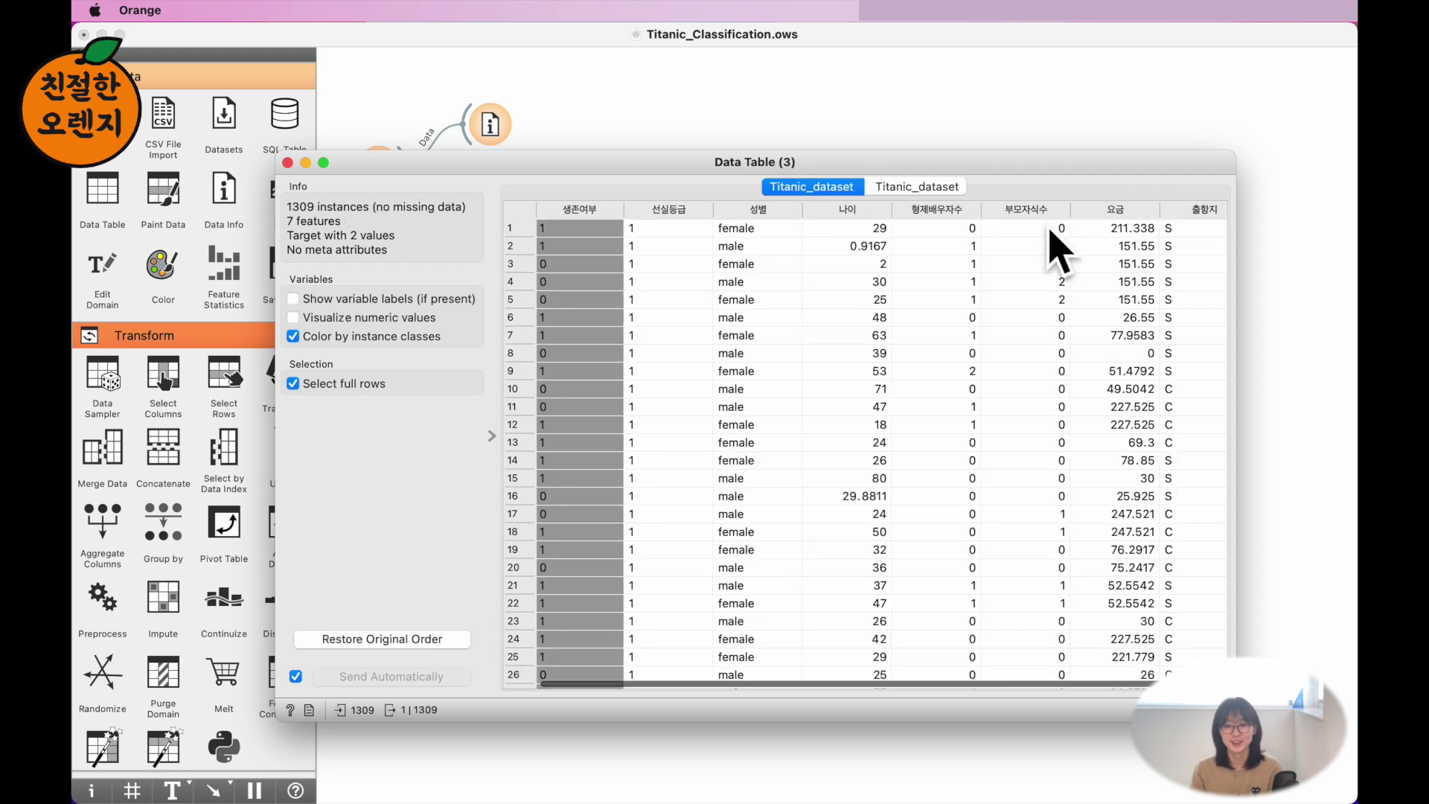
{"action": "left_click", "coordinate": [1142, 211]}
{"action": "left_click", "coordinate": [1130, 211]}
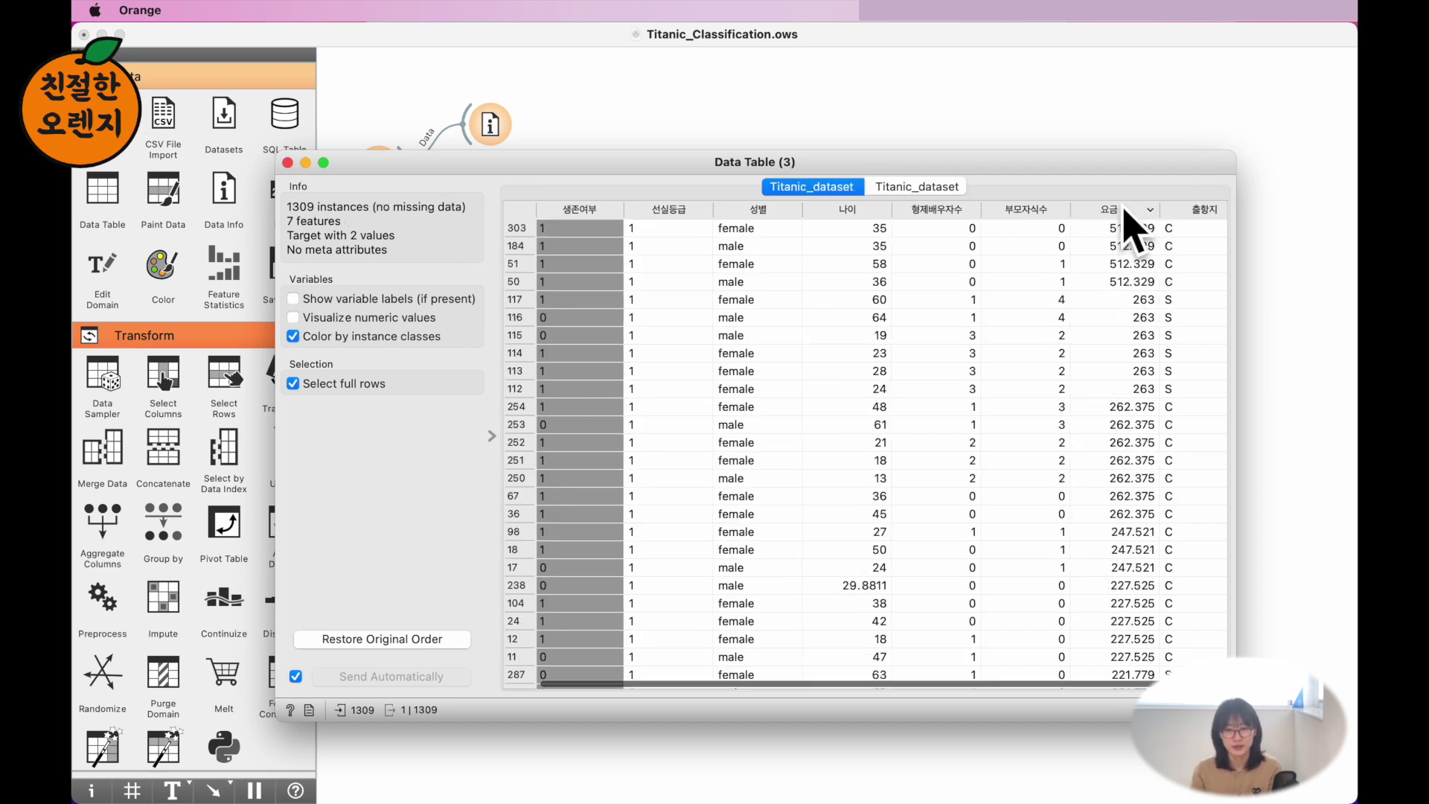
{"action": "left_click", "coordinate": [437, 645]}
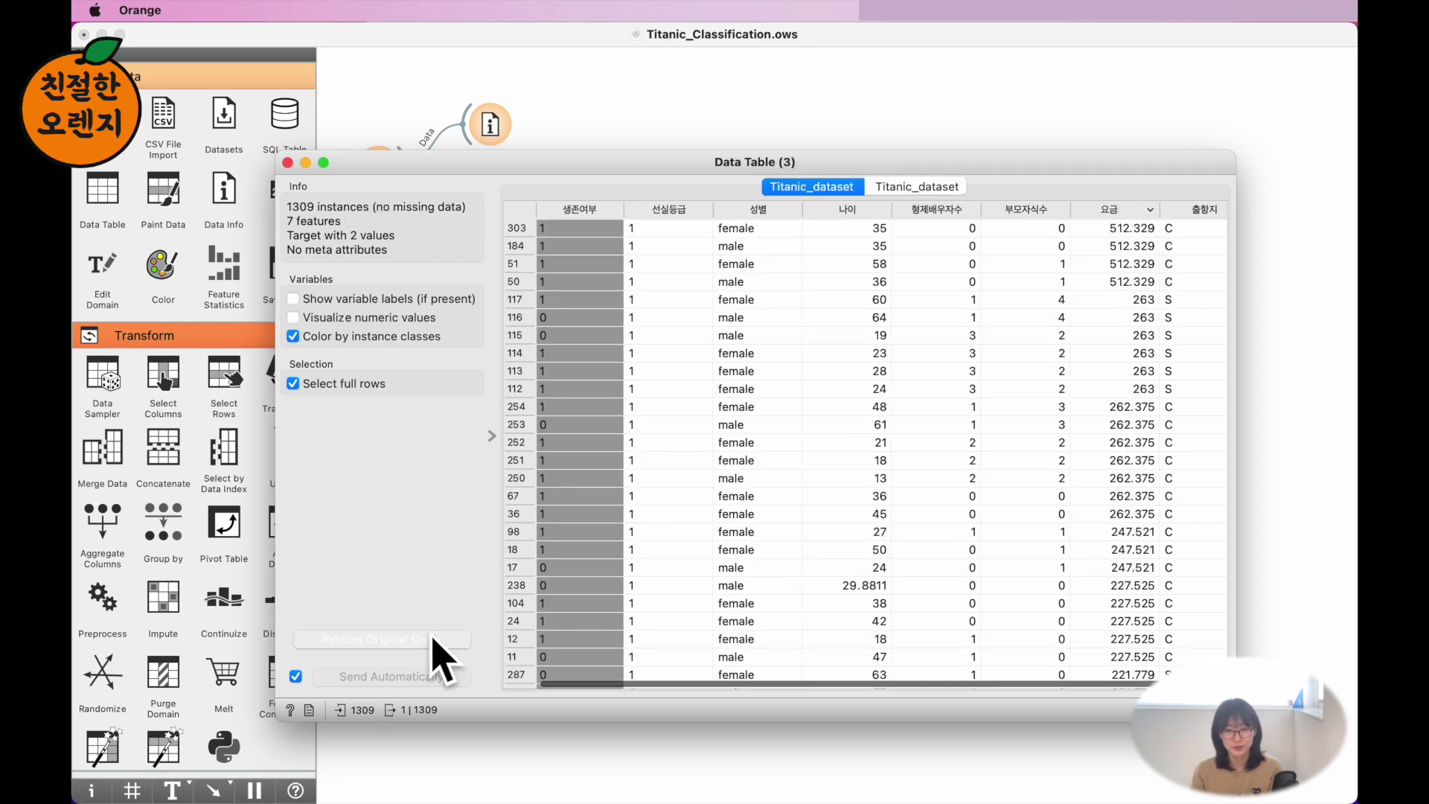
Find and select row 1226 in the imputed table to check its filled-in 요금 value.
{"action": "scroll", "coordinate": [1084, 584], "scroll_direction": "down", "scroll_amount": 3}
{"action": "scroll", "coordinate": [1056, 592], "scroll_direction": "down", "scroll_amount": 20}
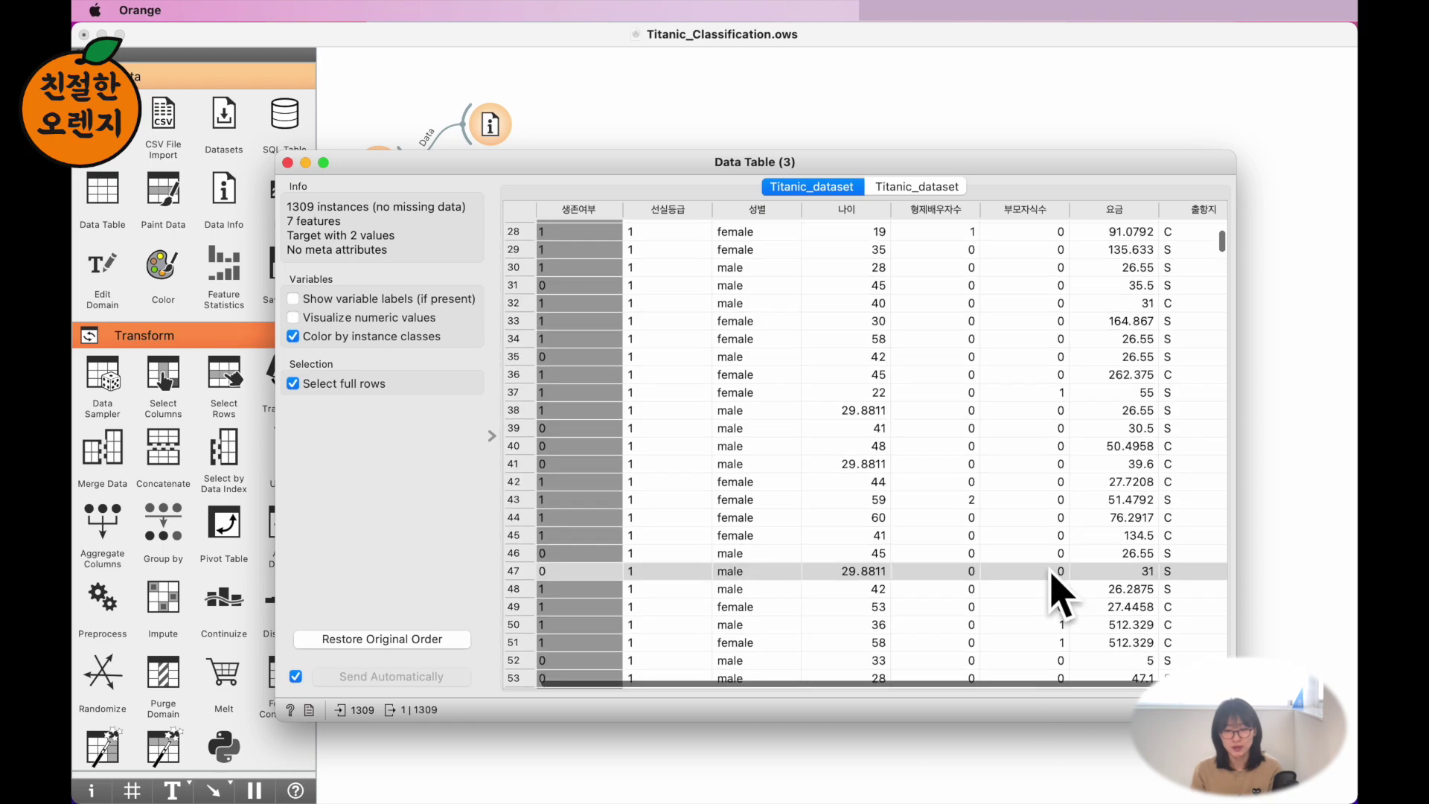
{"action": "scroll", "coordinate": [1061, 595], "scroll_direction": "down", "scroll_amount": 20}
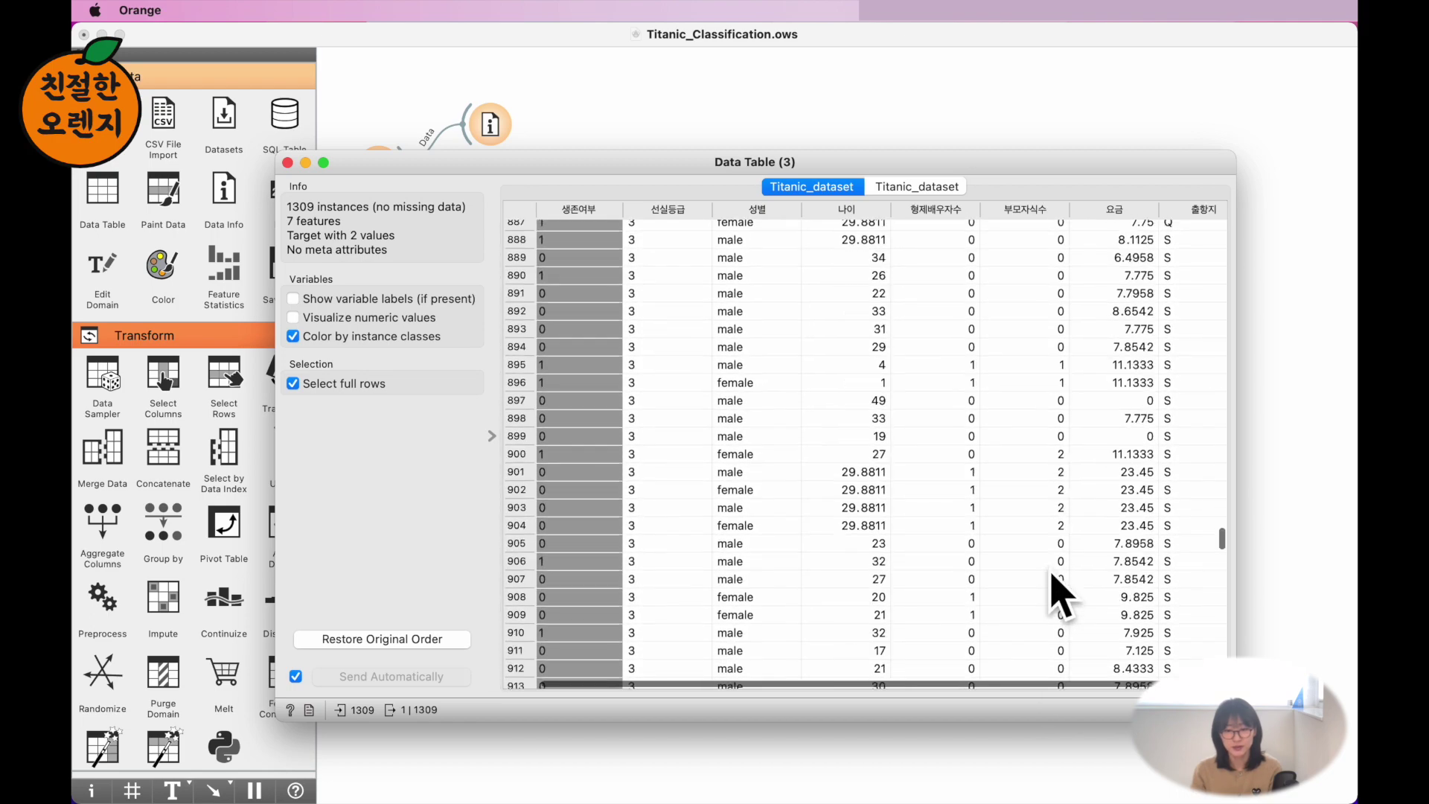
{"action": "scroll", "coordinate": [1061, 596], "scroll_direction": "down", "scroll_amount": 2}
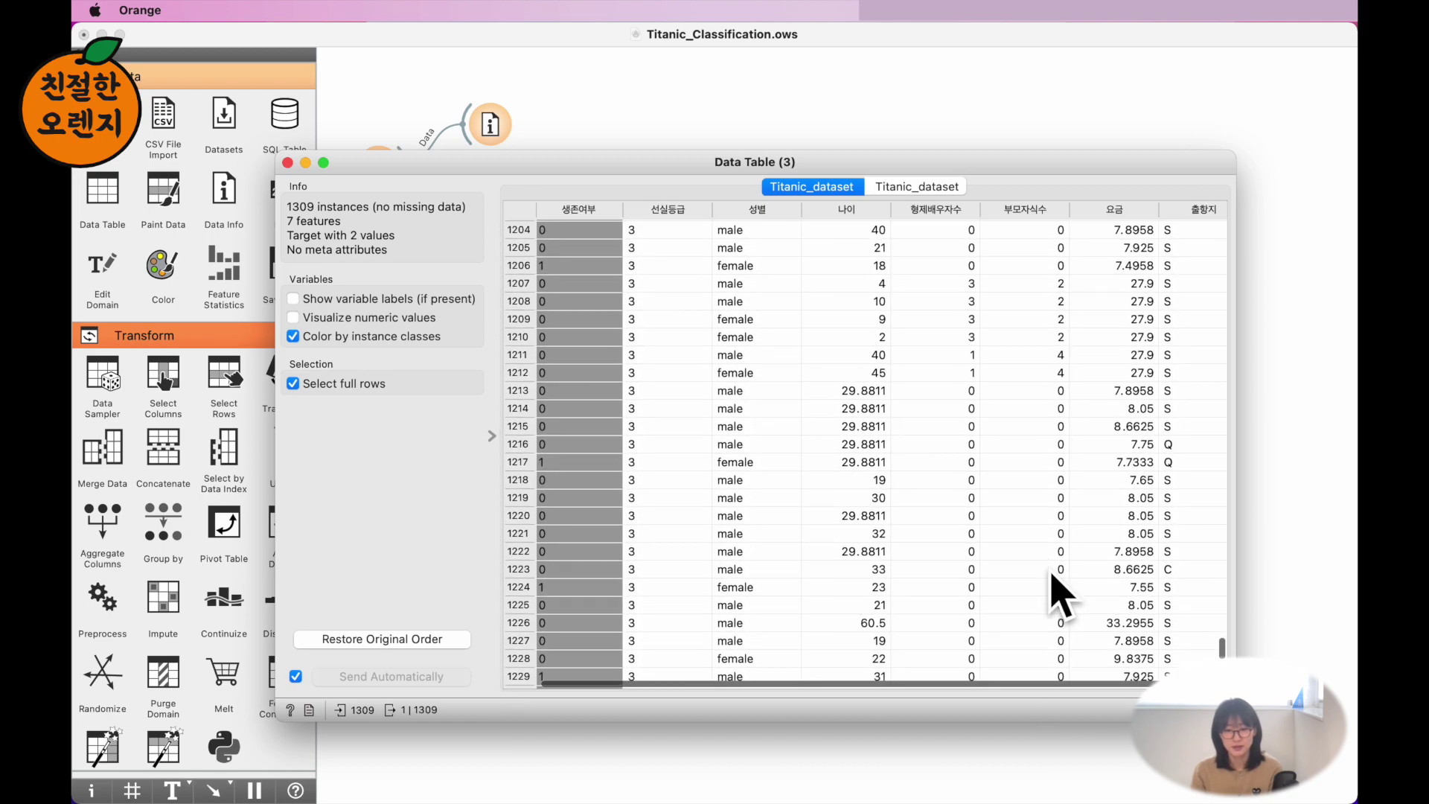
{"action": "left_click", "coordinate": [530, 622]}
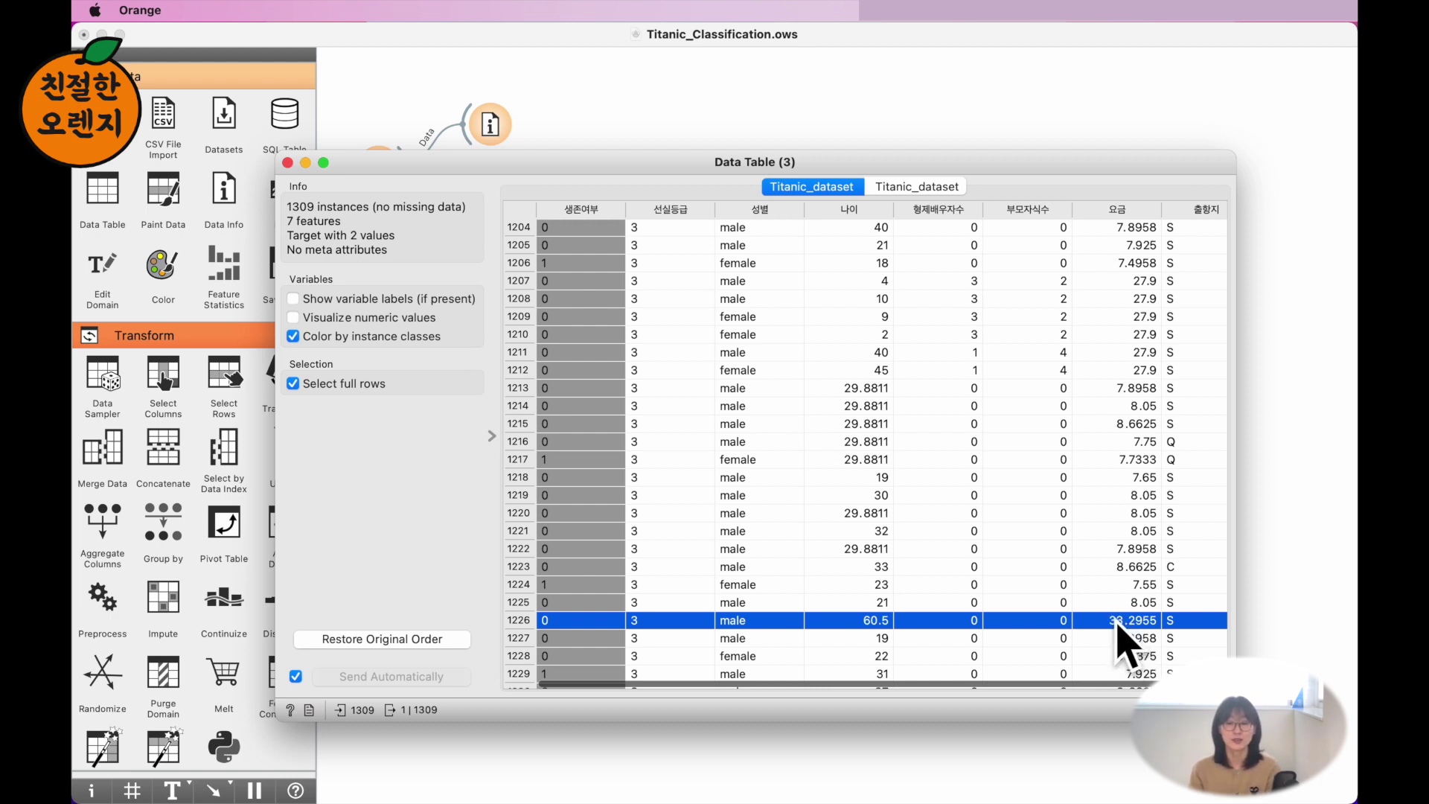
Look through the rows of the imputed table with the 출항지 column fully in view.
{"action": "scroll", "coordinate": [1124, 638], "scroll_direction": "right", "scroll_amount": 1}
{"action": "scroll", "coordinate": [1167, 573], "scroll_direction": "up", "scroll_amount": 15}
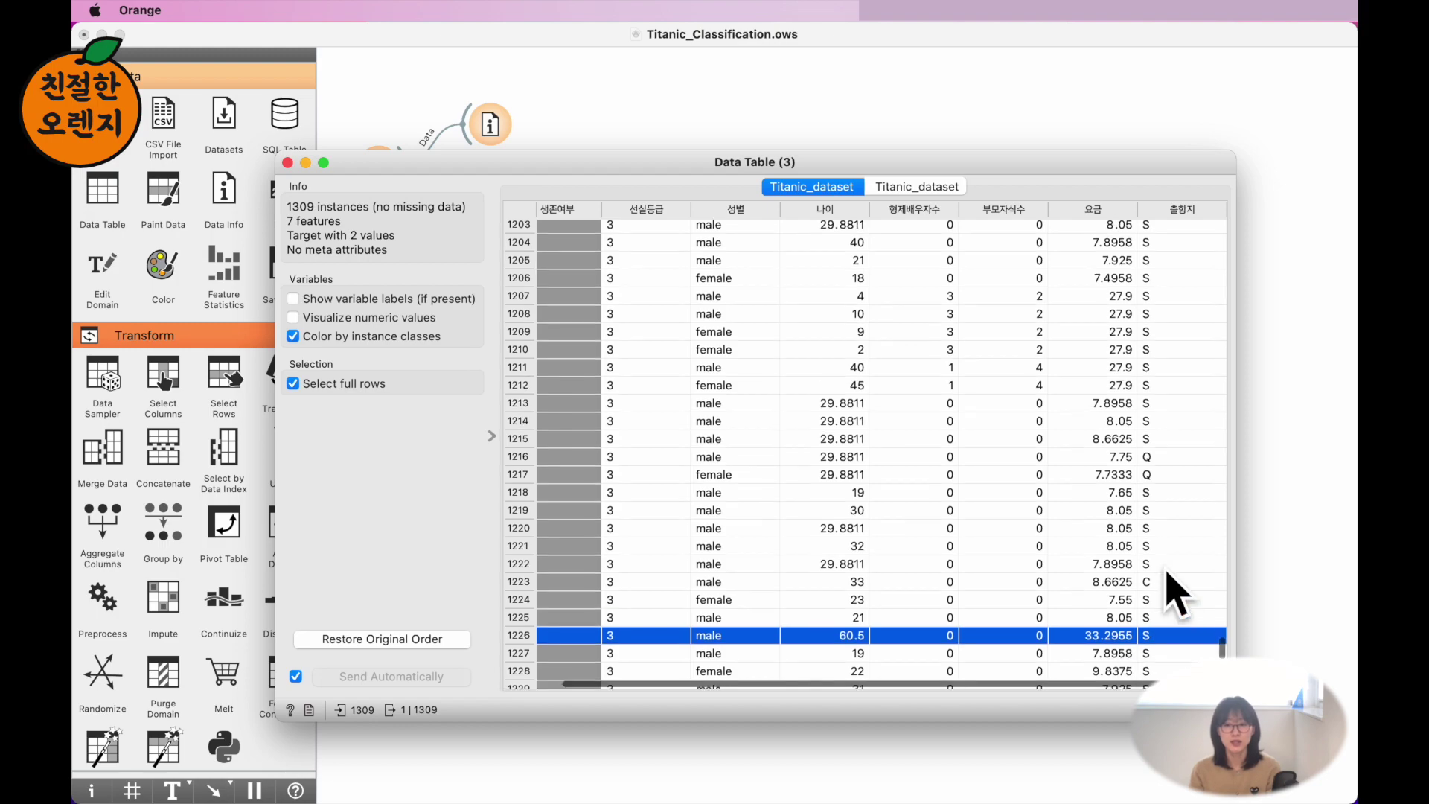
{"action": "scroll", "coordinate": [1173, 592], "scroll_direction": "up", "scroll_amount": 20}
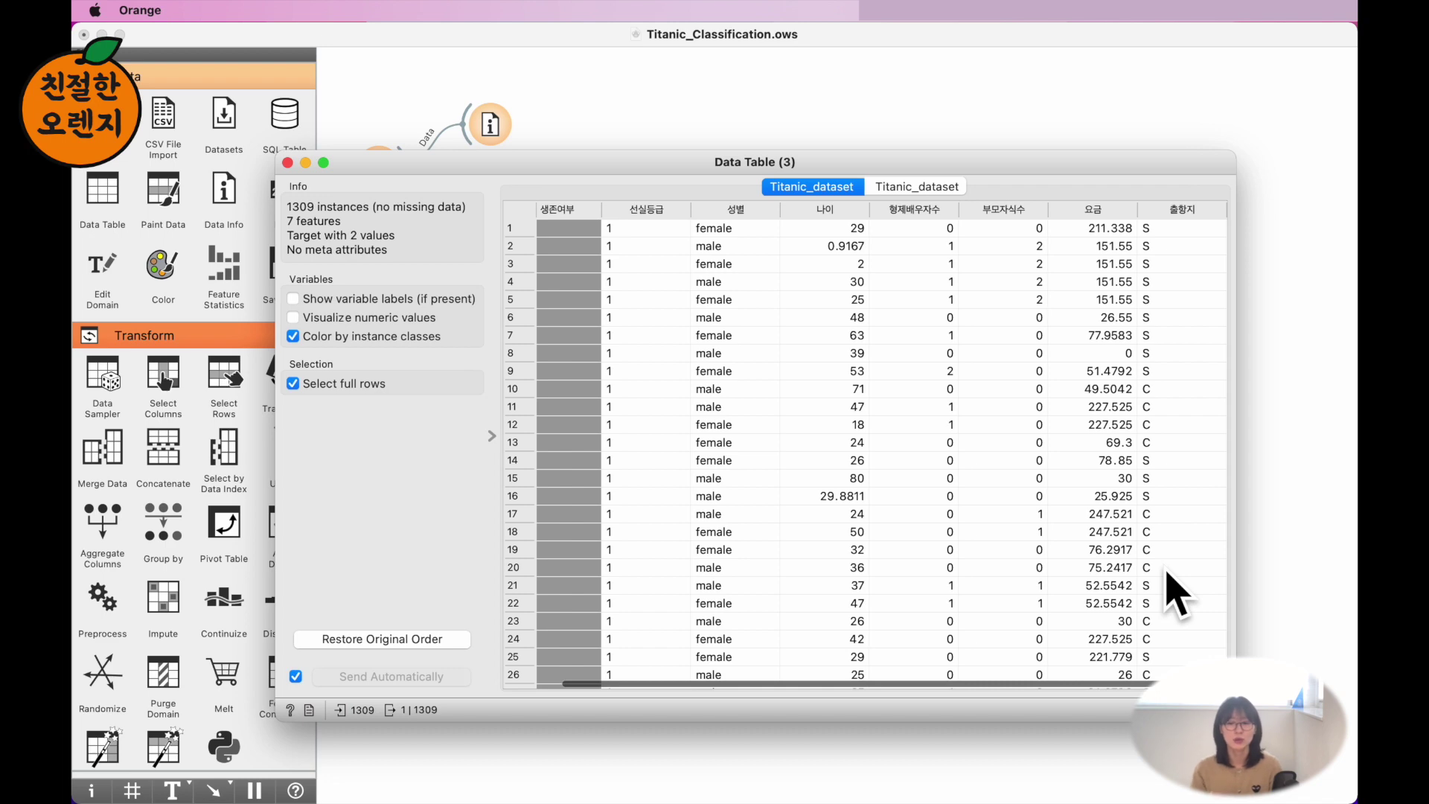
{"action": "scroll", "coordinate": [1017, 462], "scroll_direction": "down", "scroll_amount": 1}
{"action": "scroll", "coordinate": [1017, 462], "scroll_direction": "down", "scroll_amount": 20}
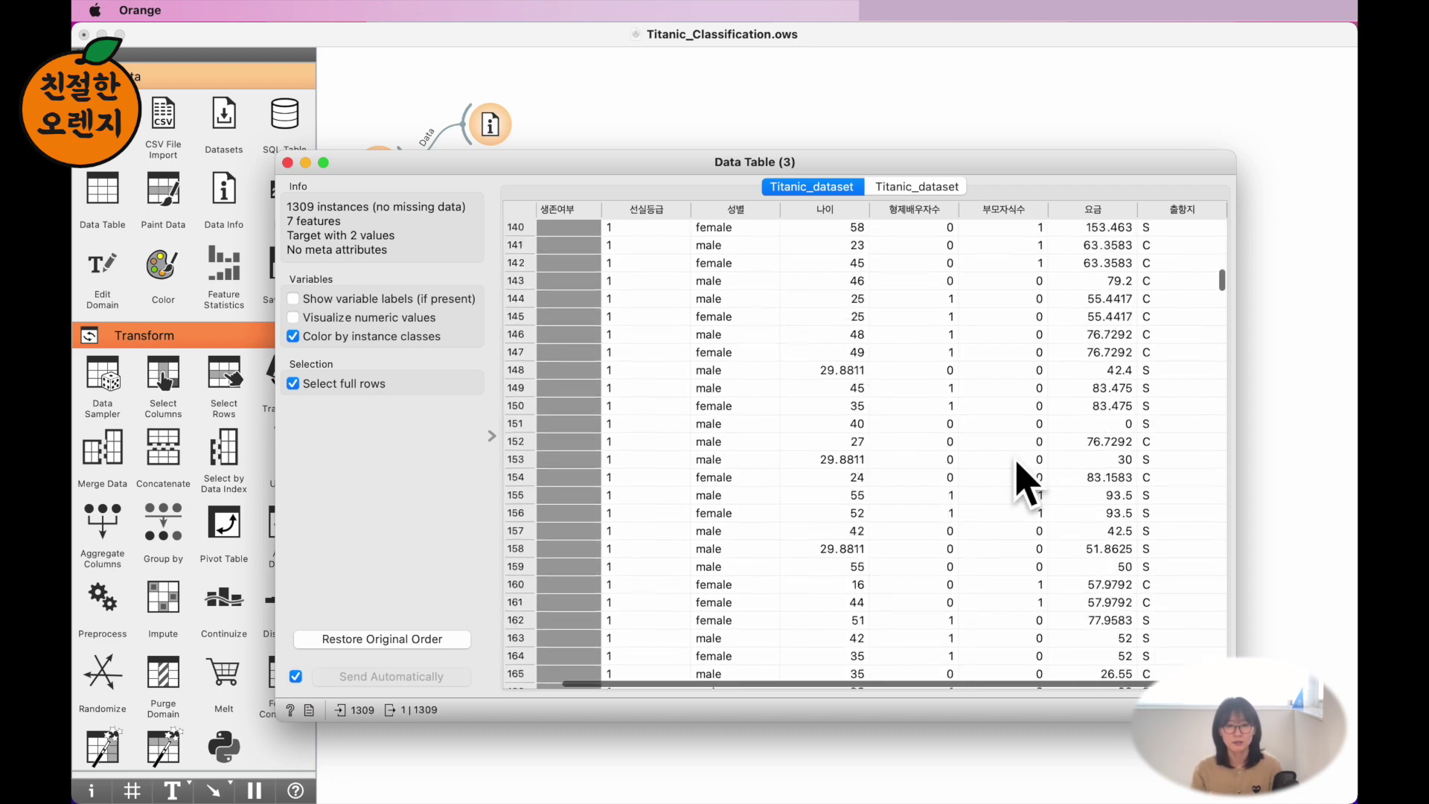
{"action": "scroll", "coordinate": [1024, 484], "scroll_direction": "down", "scroll_amount": 20}
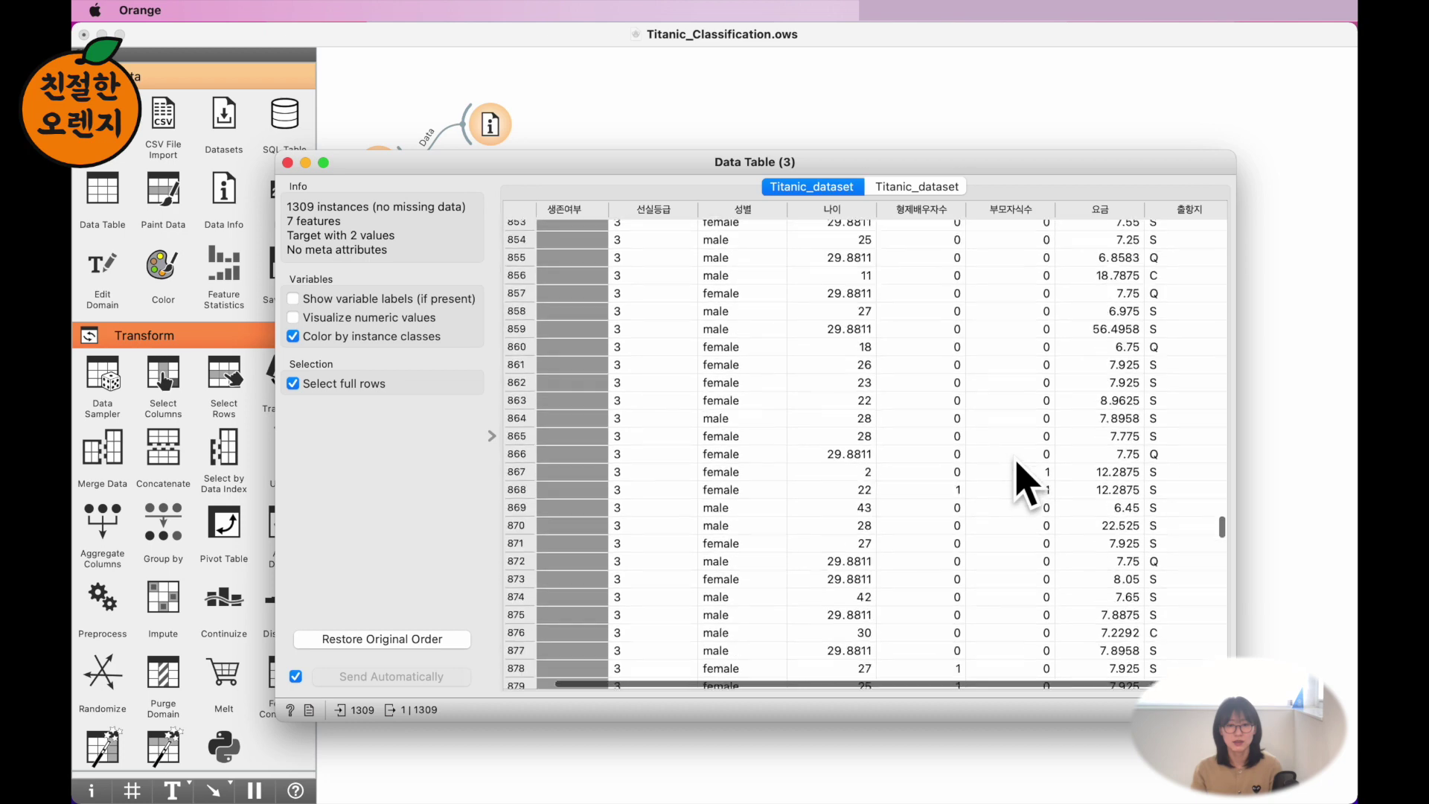
Recheck the filled-in 요금 value of row 1226 in the imputed table, and close the table.
{"action": "scroll", "coordinate": [1025, 484], "scroll_direction": "down", "scroll_amount": 5}
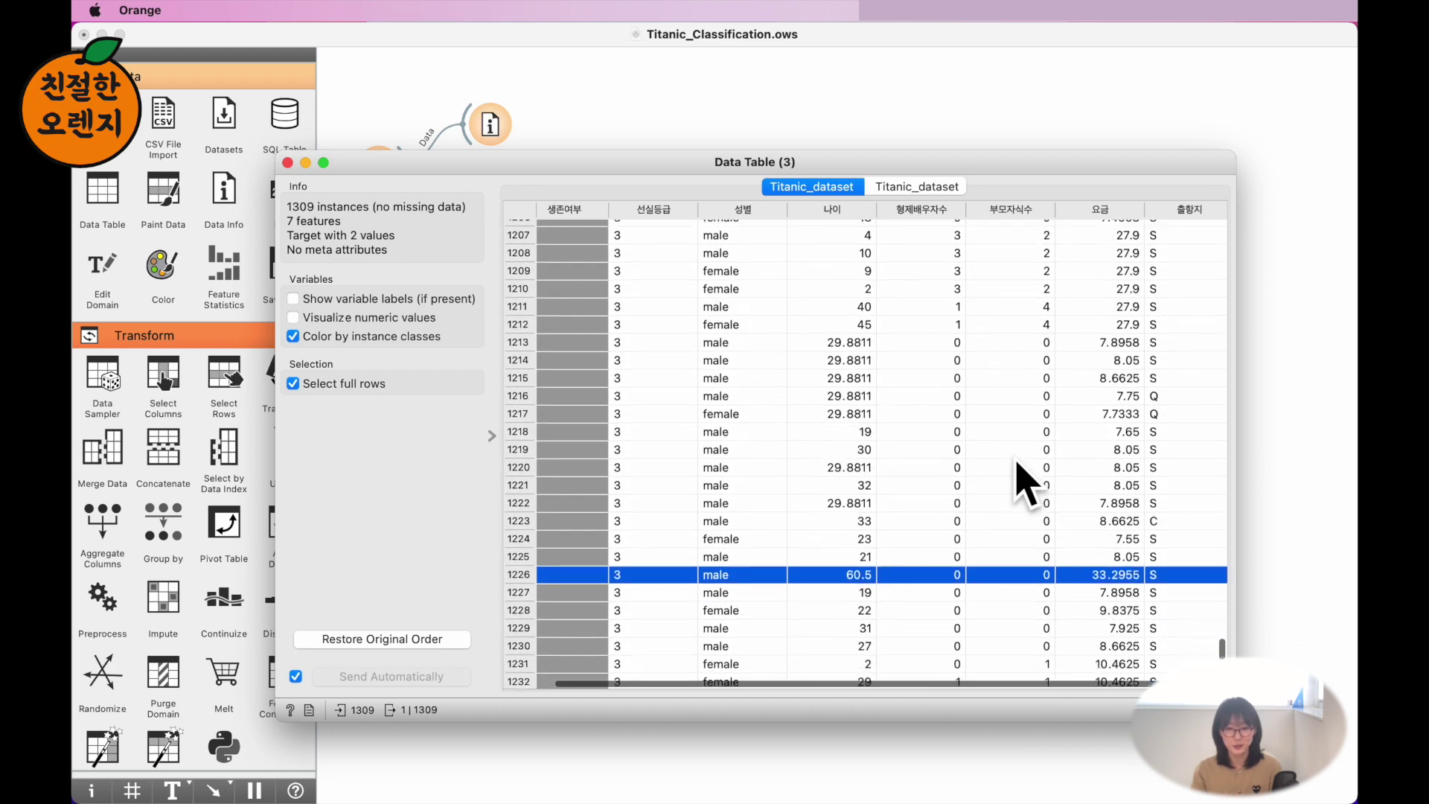
{"action": "scroll", "coordinate": [945, 535], "scroll_direction": "down", "scroll_amount": 5}
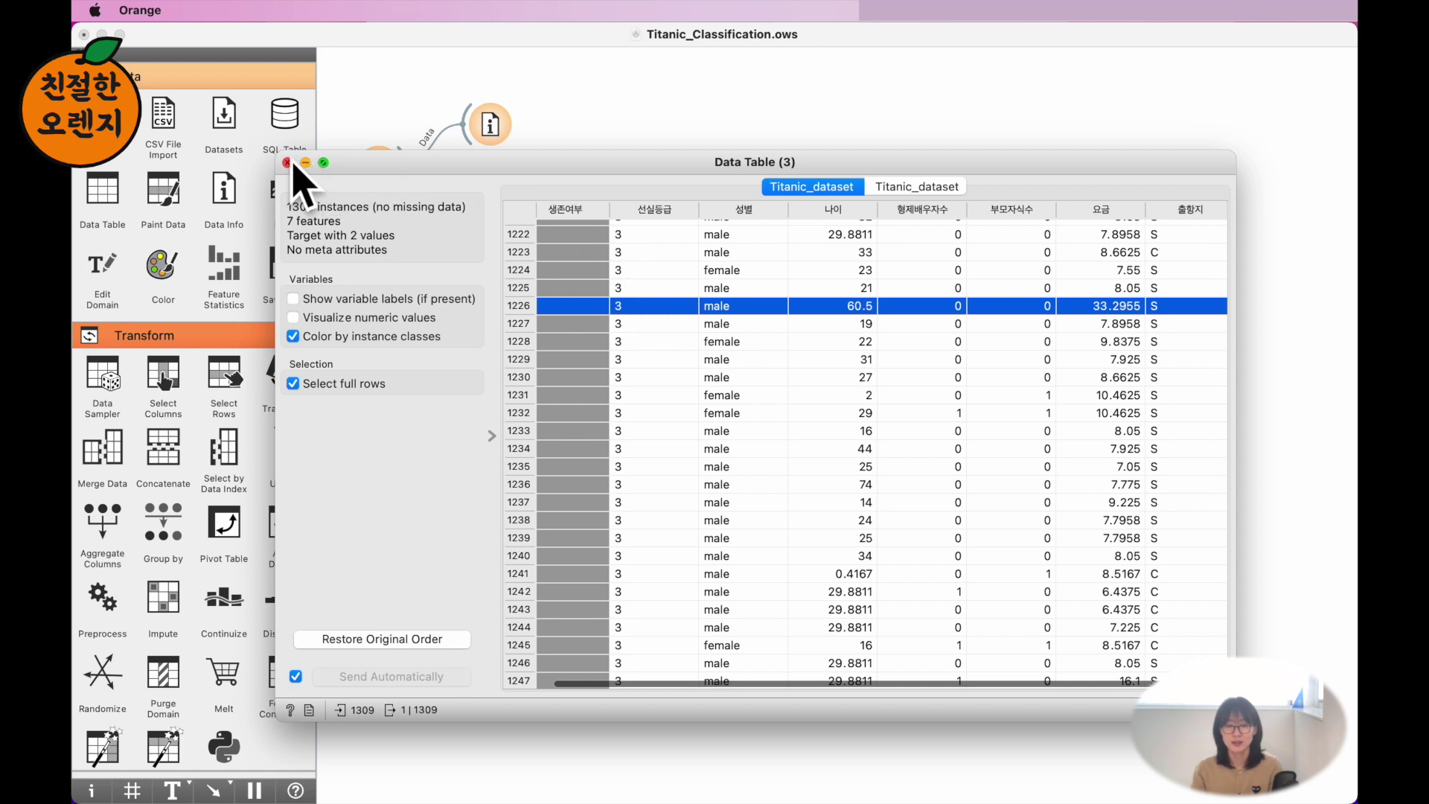
{"action": "left_click", "coordinate": [287, 163]}
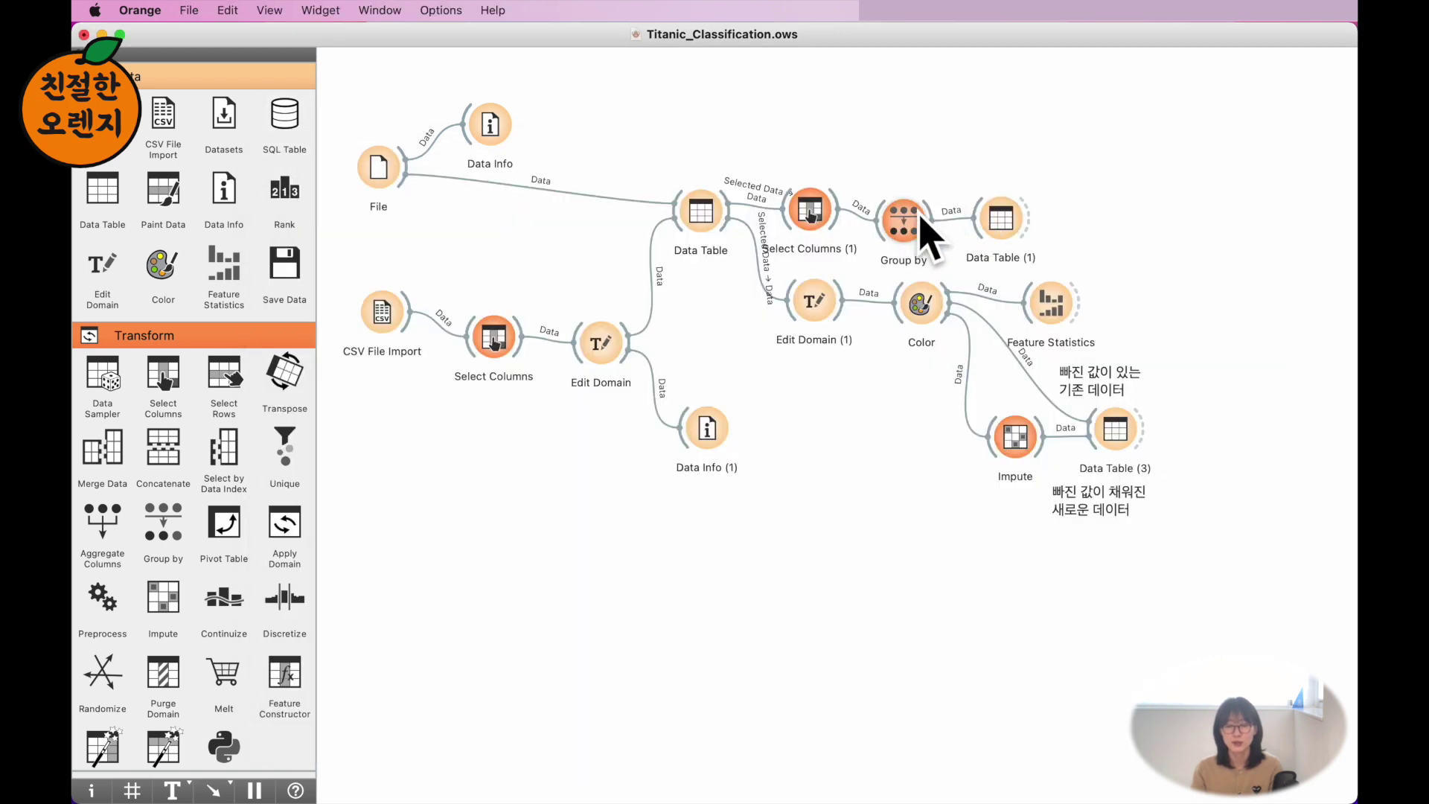
Examine the mean, minimum and maximum 요금 for 선실등급 3 in Data Table (1), and close it.
{"action": "double_click", "coordinate": [1005, 217]}
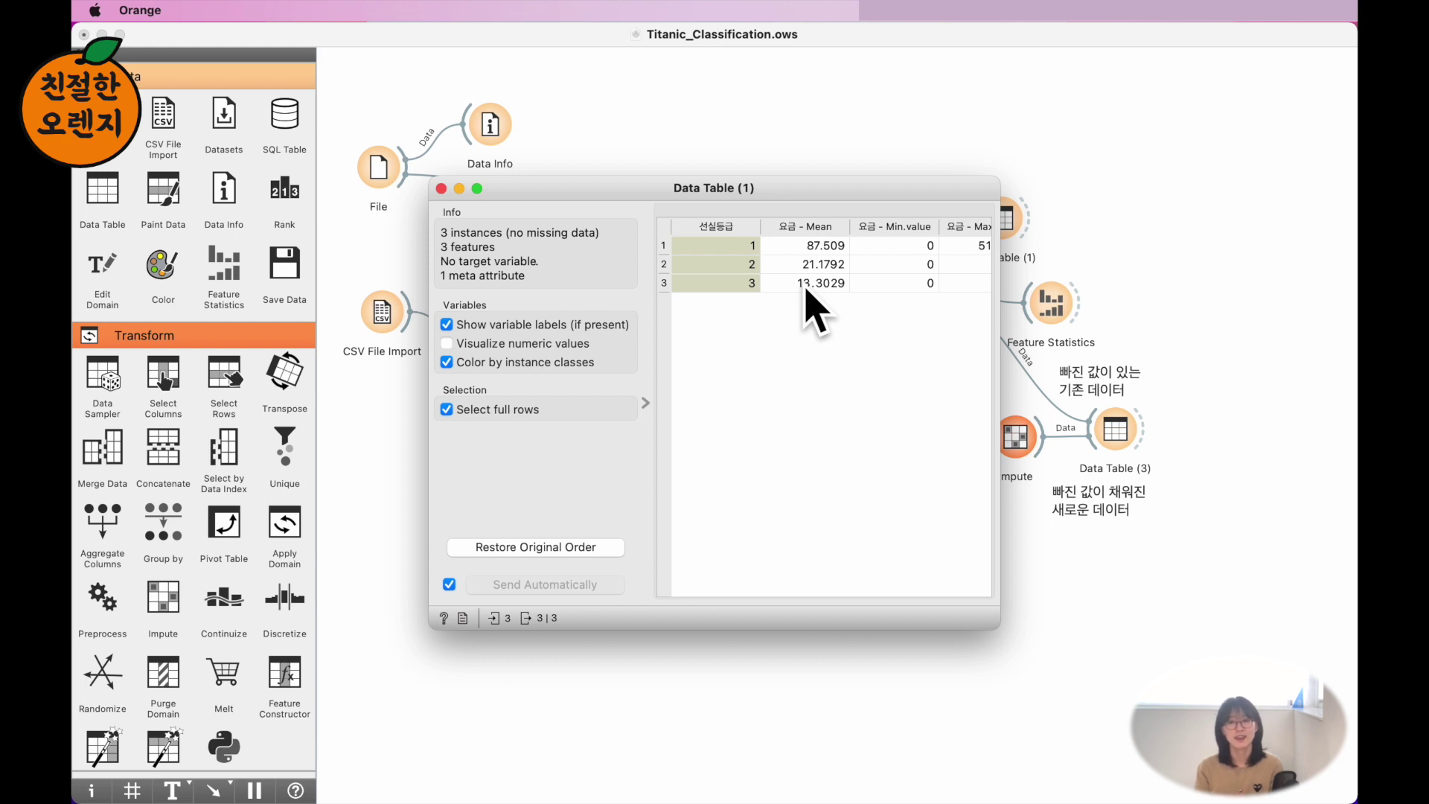
{"action": "left_click", "coordinate": [834, 285]}
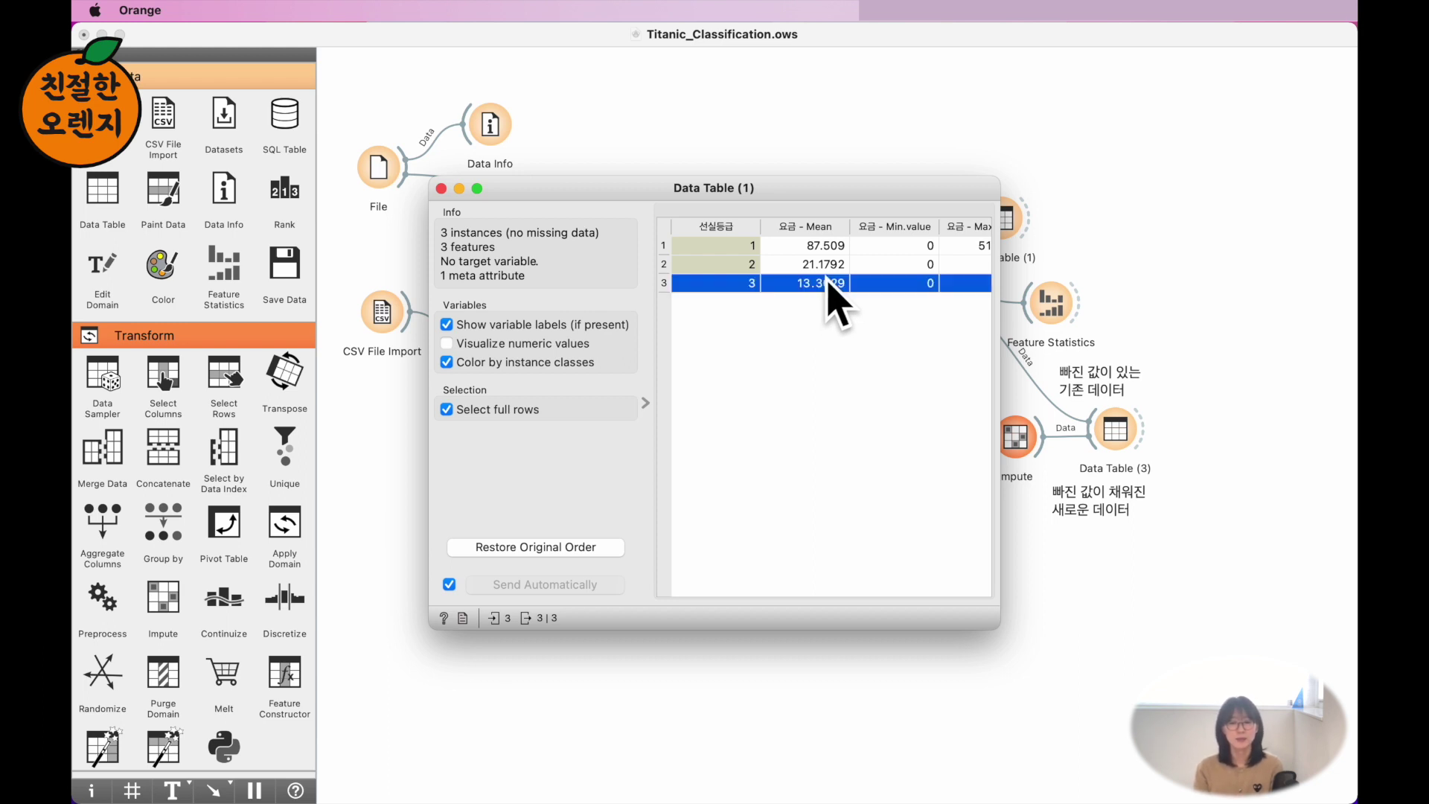
{"action": "scroll", "coordinate": [871, 316], "scroll_direction": "right", "scroll_amount": 2}
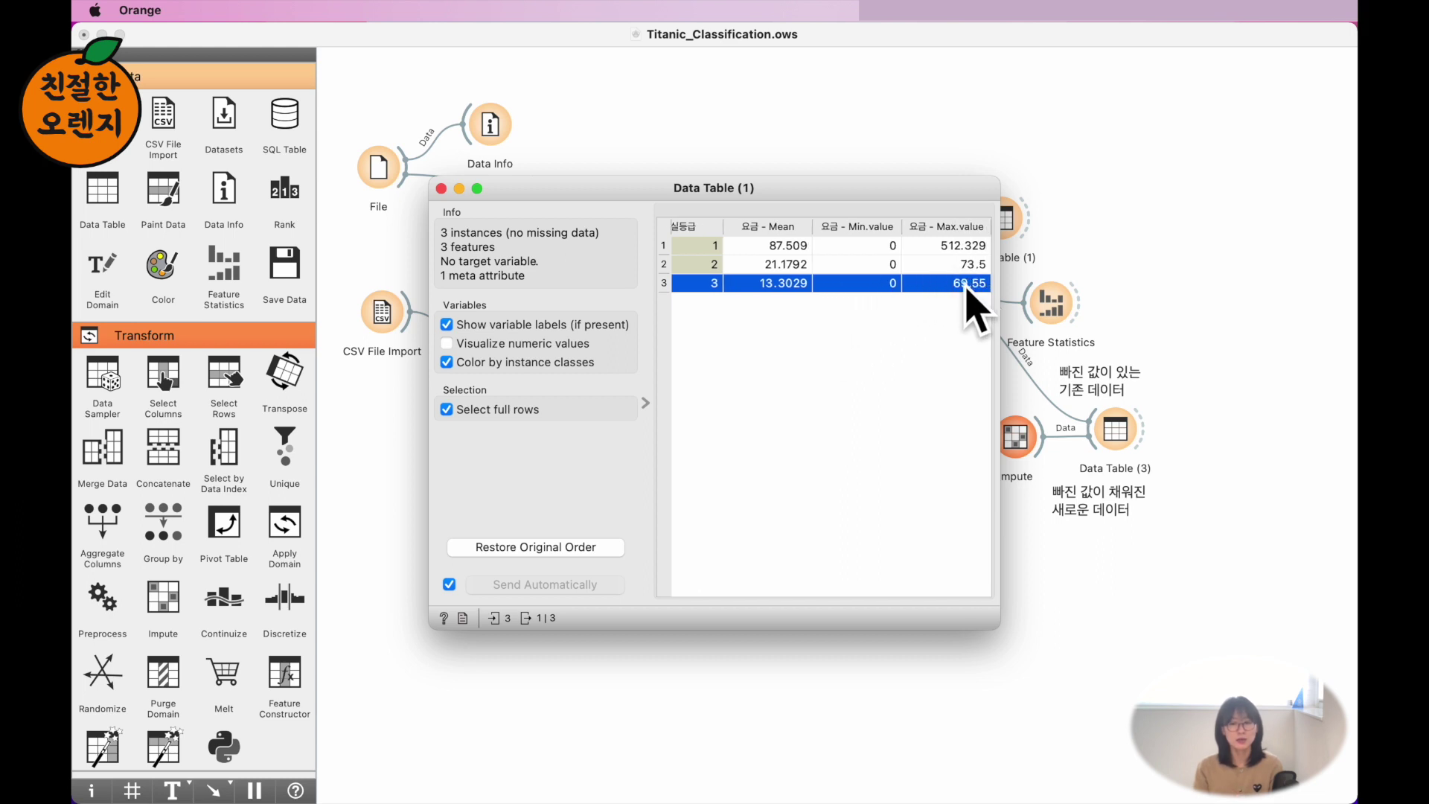
{"action": "scroll", "coordinate": [960, 309], "scroll_direction": "left", "scroll_amount": 1}
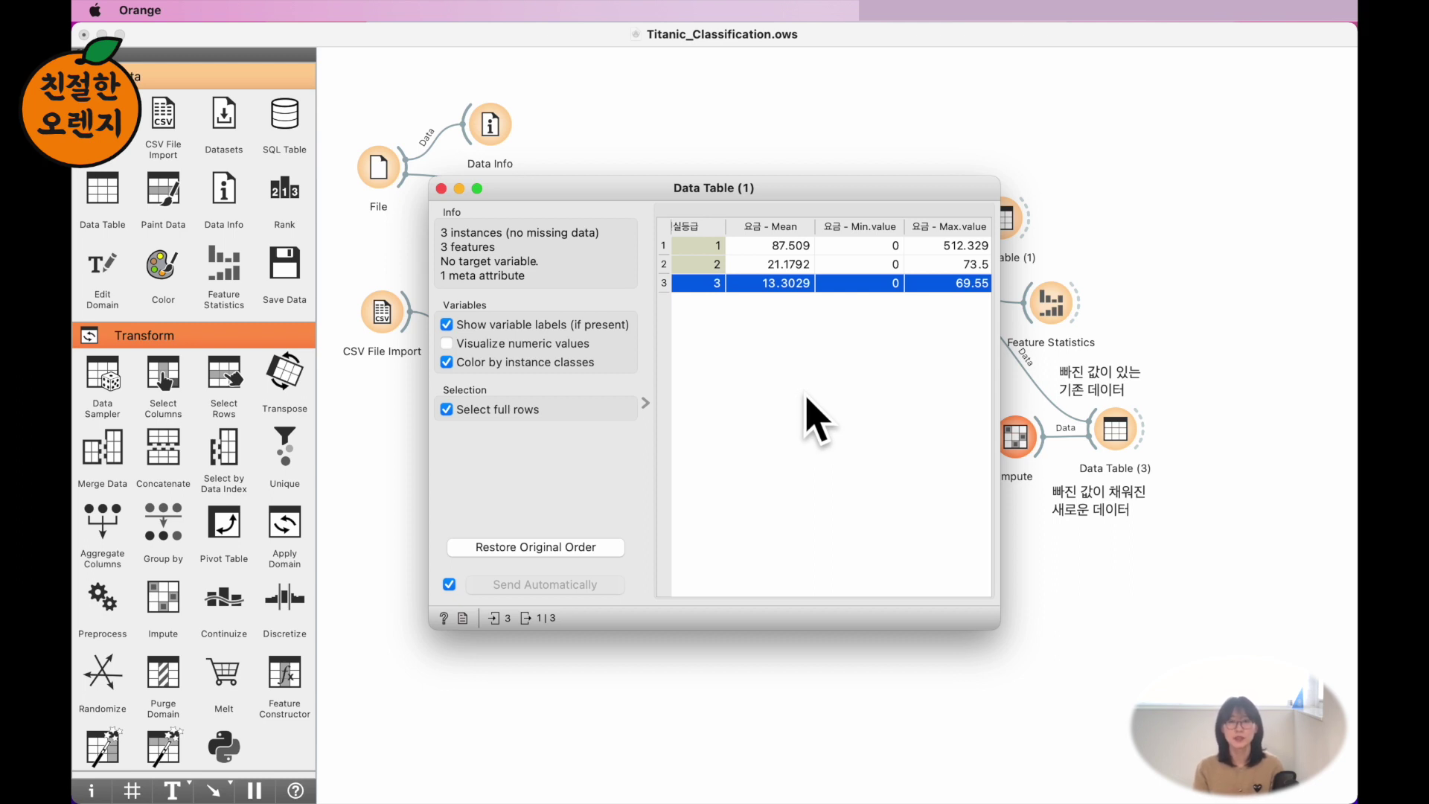
{"action": "left_click", "coordinate": [442, 189]}
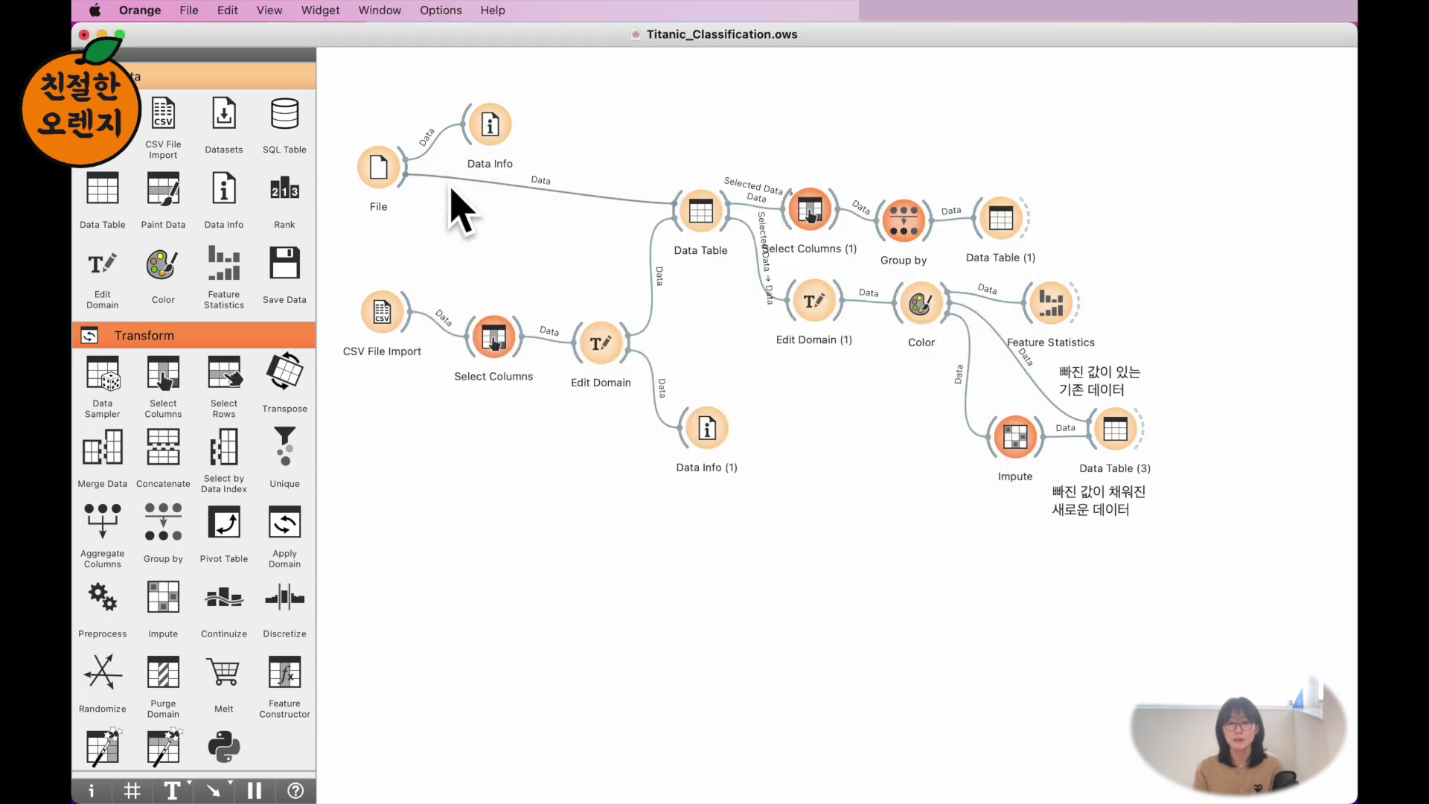
Set the default method of Impute to Model-based imputer (simple tree) and open Data Table (3).
{"action": "double_click", "coordinate": [1013, 440]}
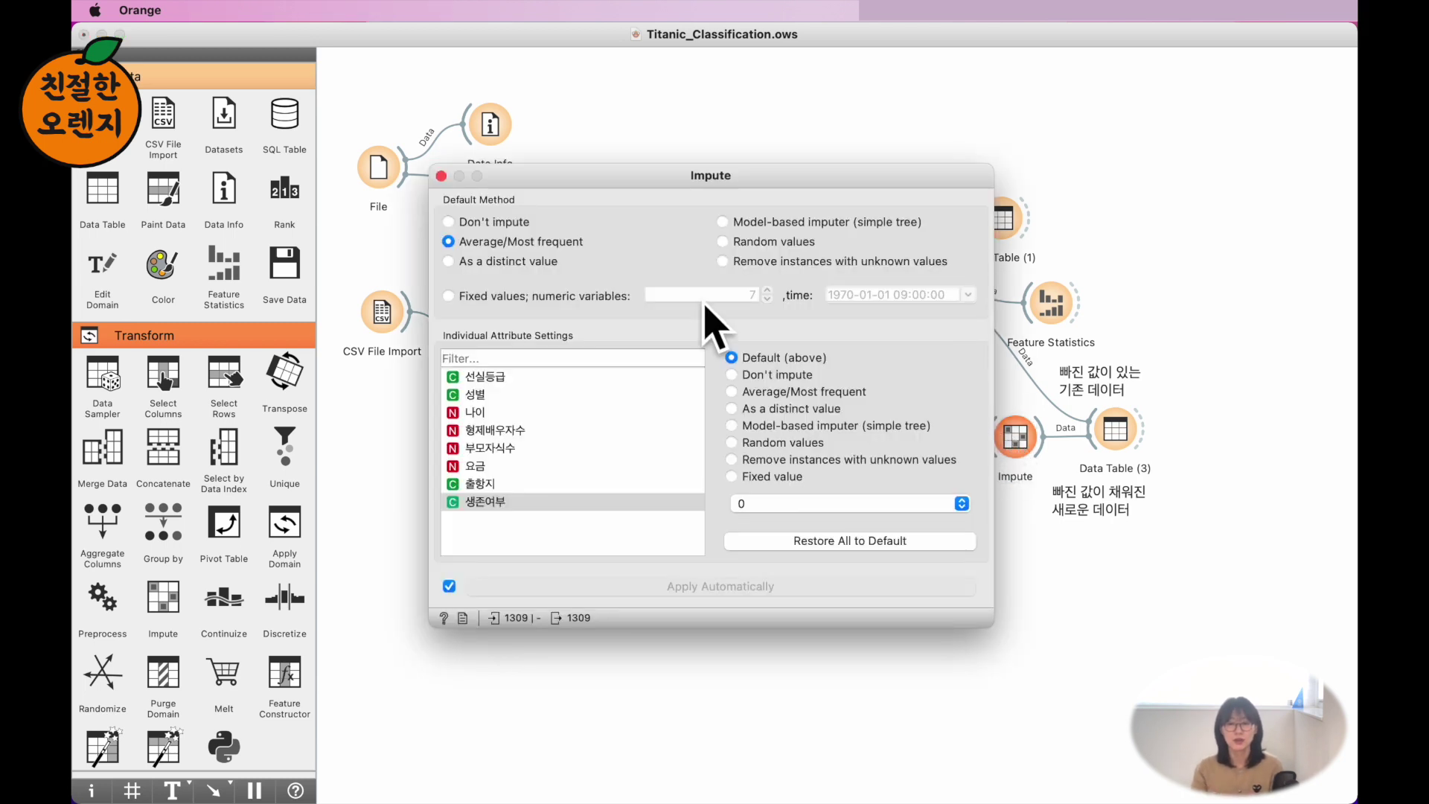
{"action": "left_click", "coordinate": [768, 220]}
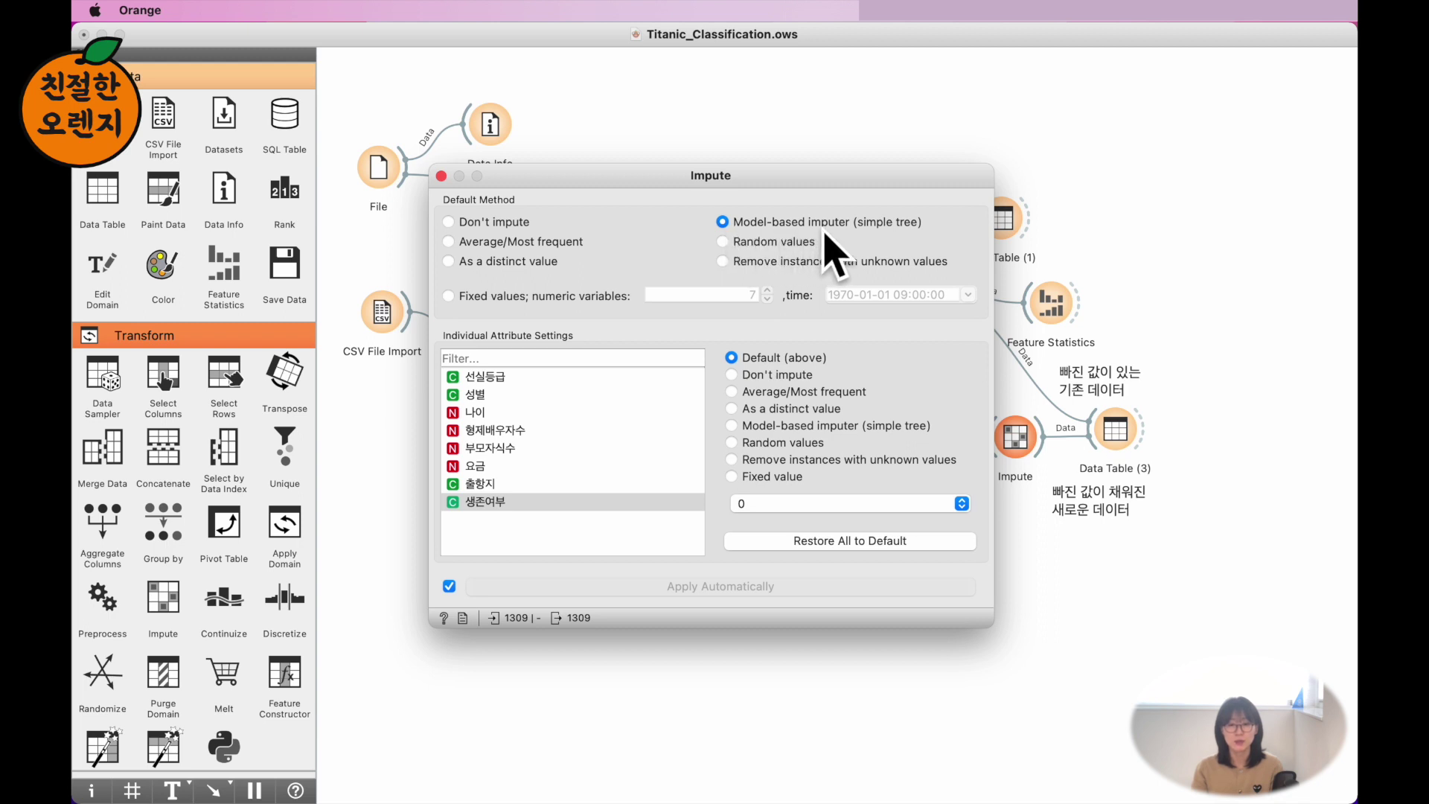
{"action": "double_click", "coordinate": [1116, 434]}
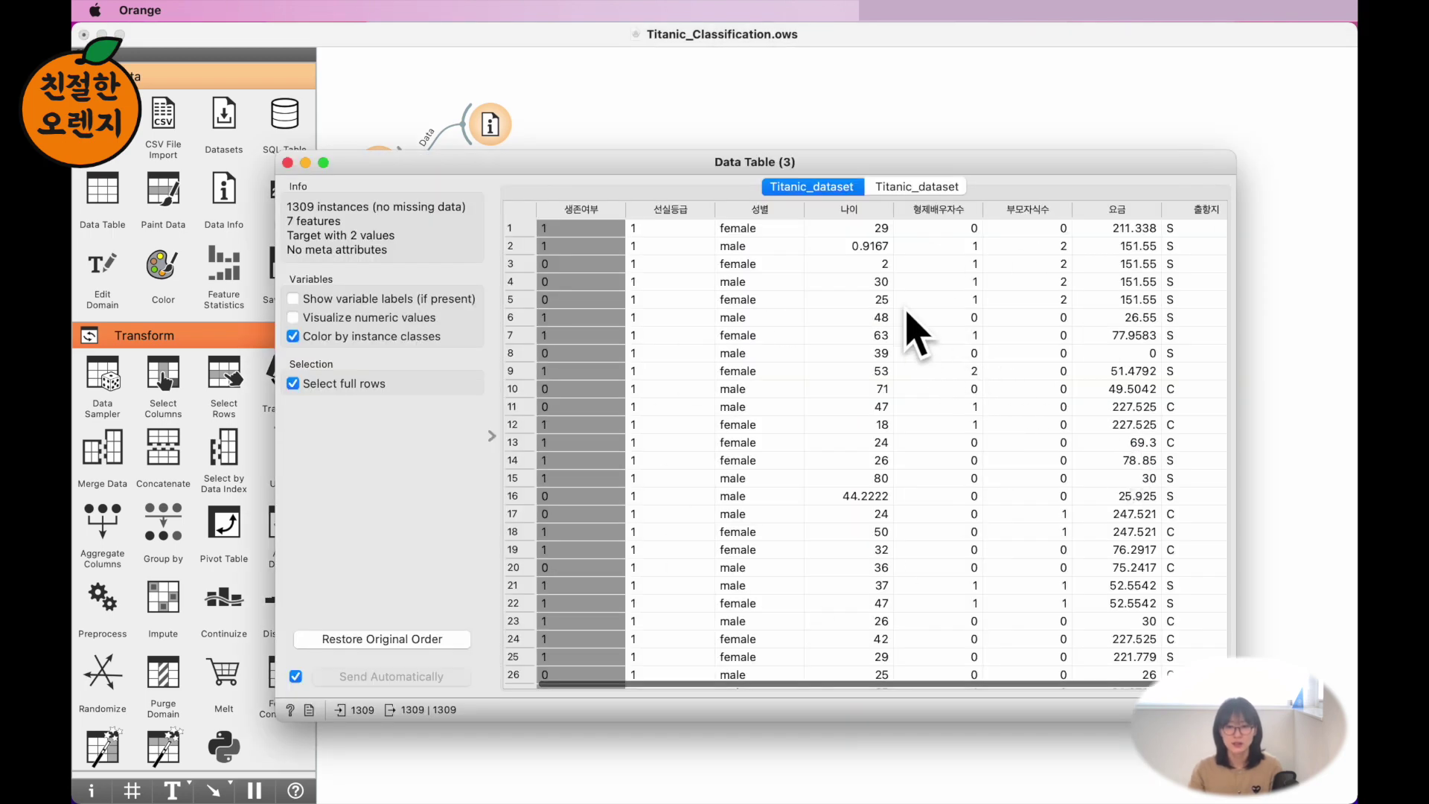
Examine the model-imputed 나이 values in the first-class passenger rows, including rows 16, 71 and 75.
{"action": "left_click", "coordinate": [863, 496]}
{"action": "scroll", "coordinate": [845, 506], "scroll_direction": "down", "scroll_amount": 1}
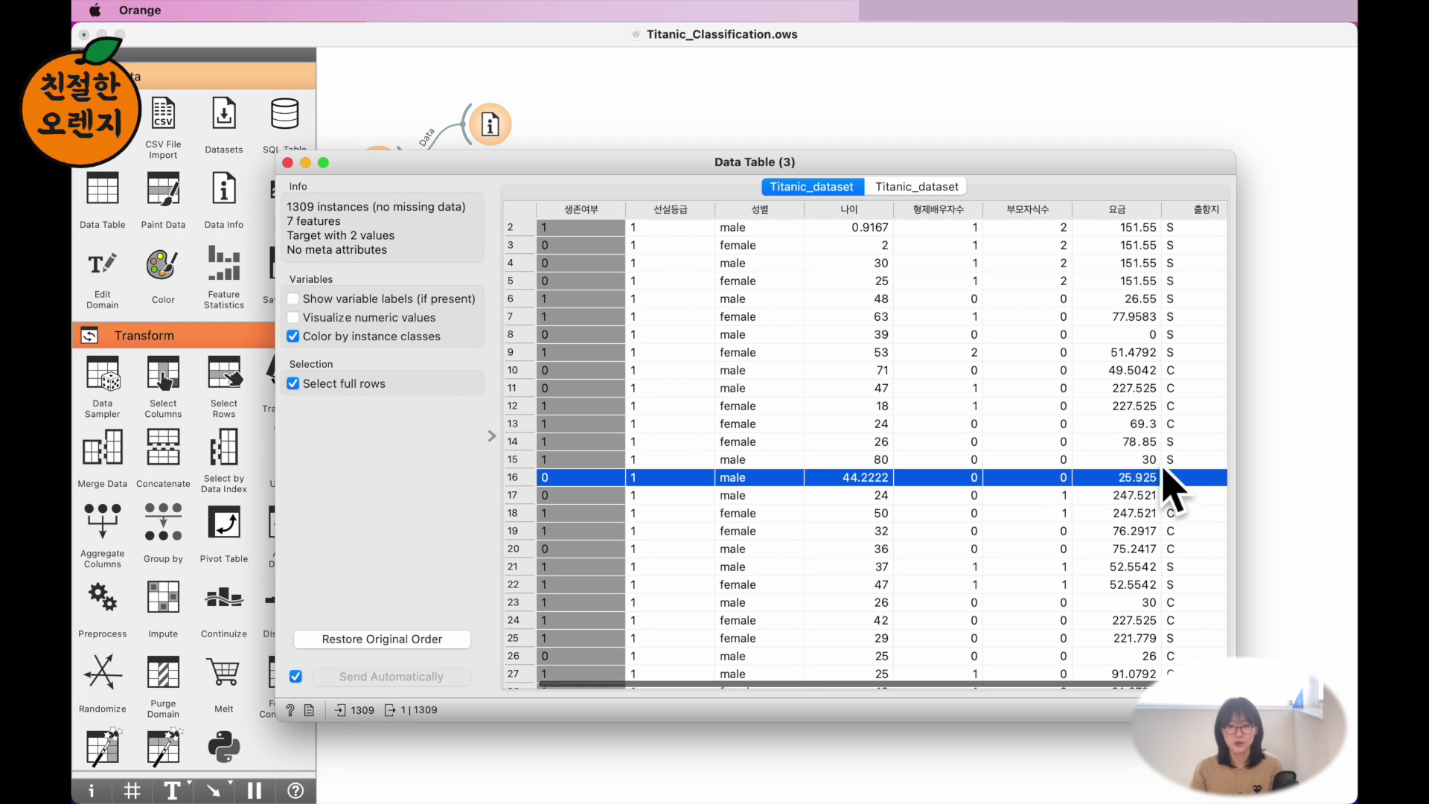
{"action": "scroll", "coordinate": [890, 521], "scroll_direction": "down", "scroll_amount": 3}
{"action": "scroll", "coordinate": [887, 509], "scroll_direction": "down", "scroll_amount": 6}
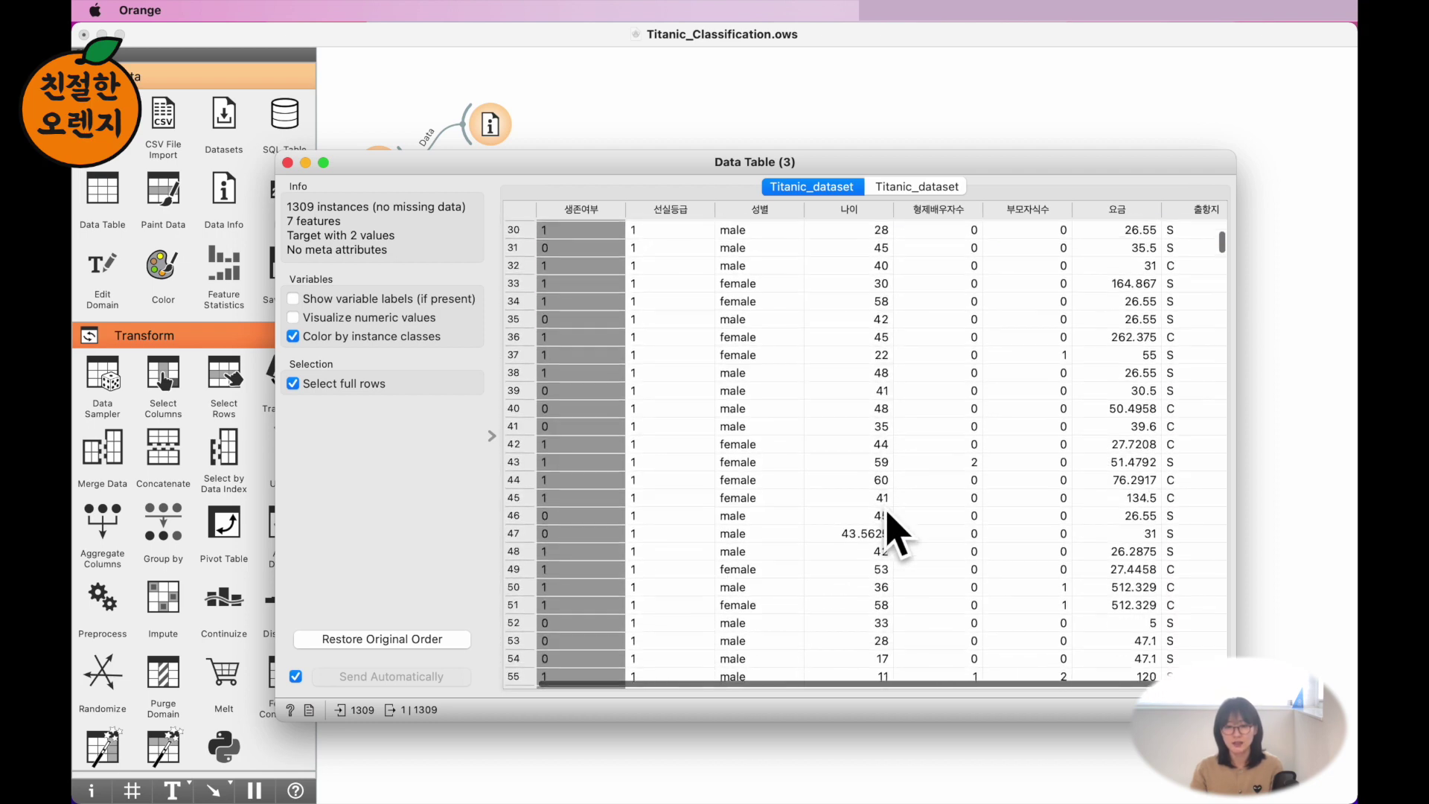
{"action": "left_click", "coordinate": [863, 491]}
{"action": "scroll", "coordinate": [872, 514], "scroll_direction": "down", "scroll_amount": 9}
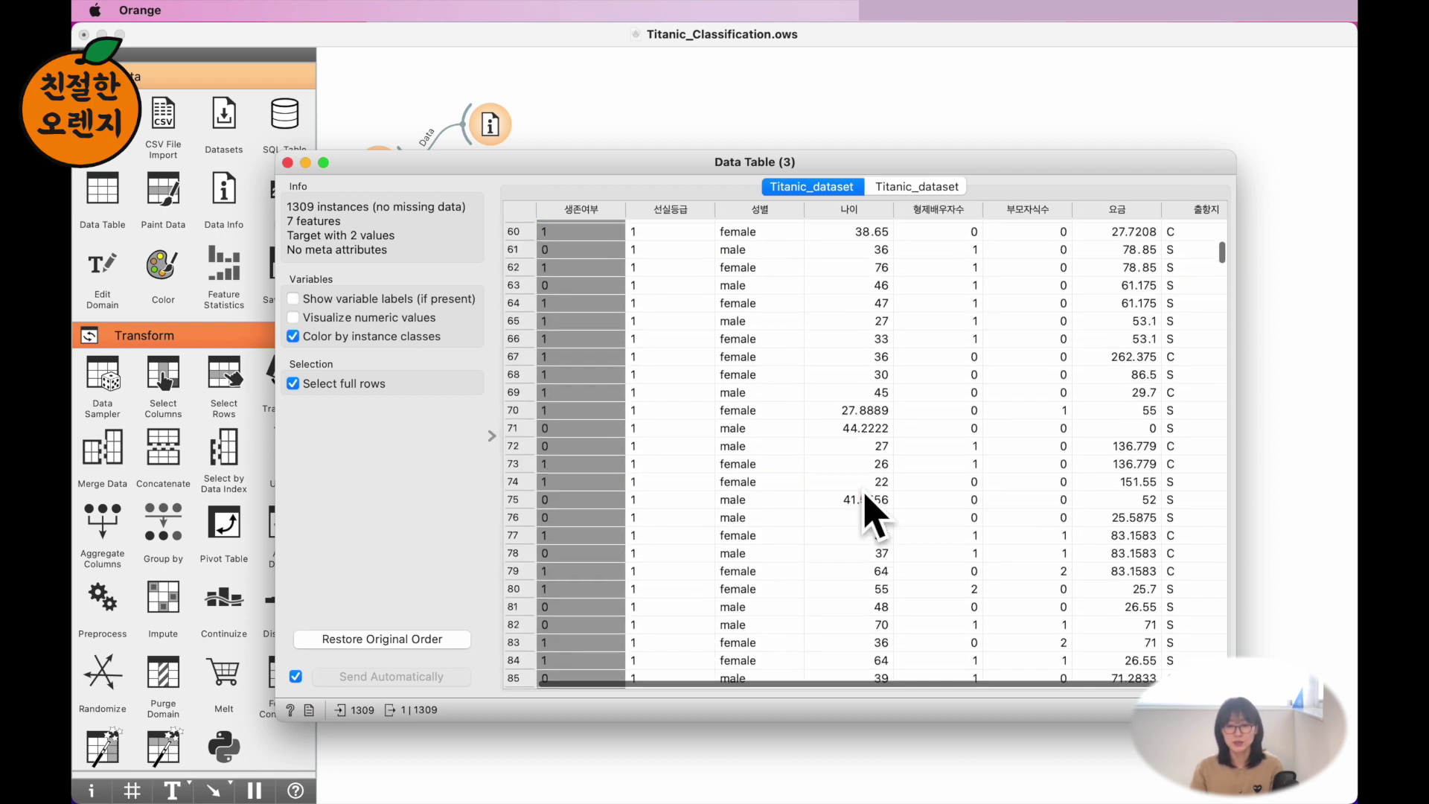
{"action": "left_click", "coordinate": [874, 323]}
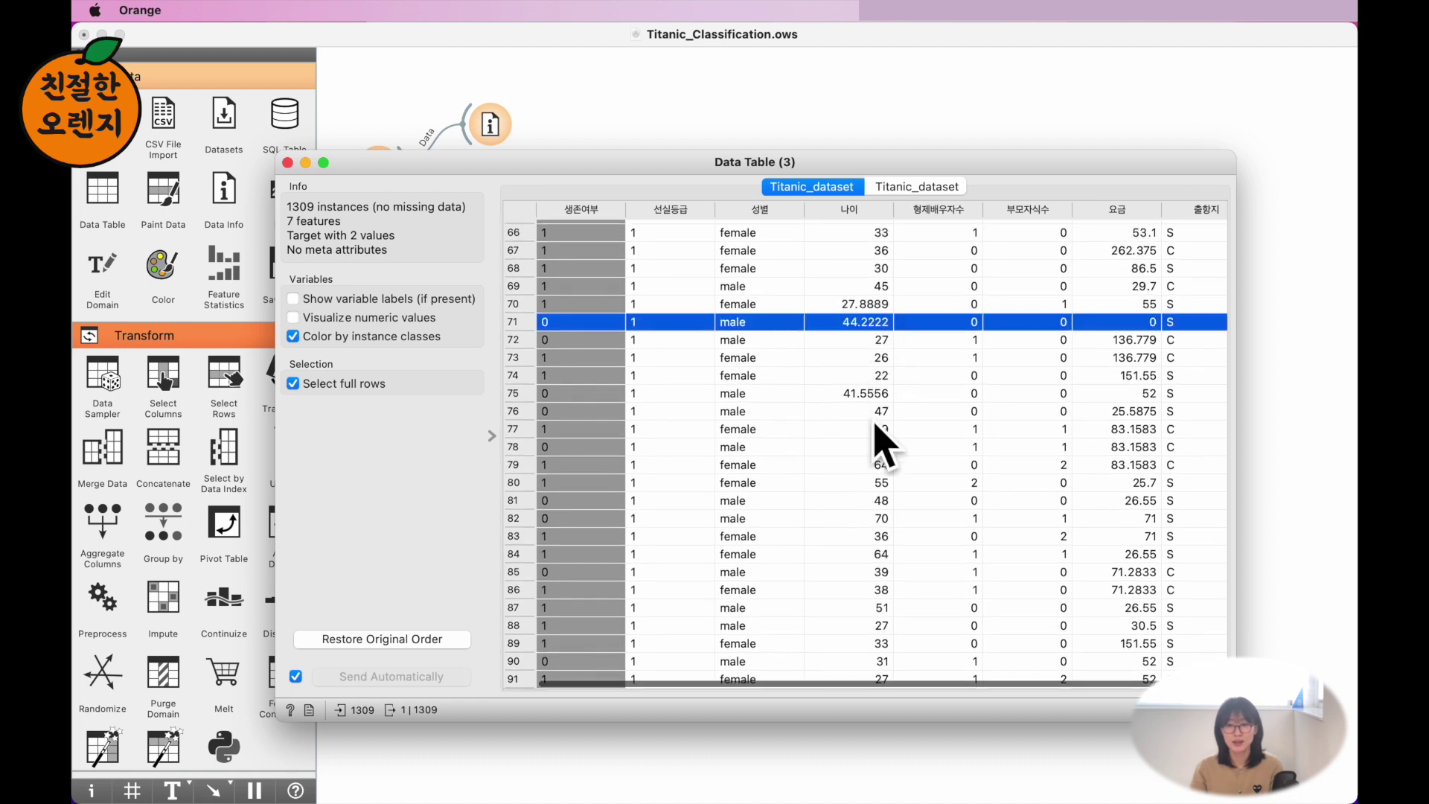
{"action": "left_click", "coordinate": [870, 393]}
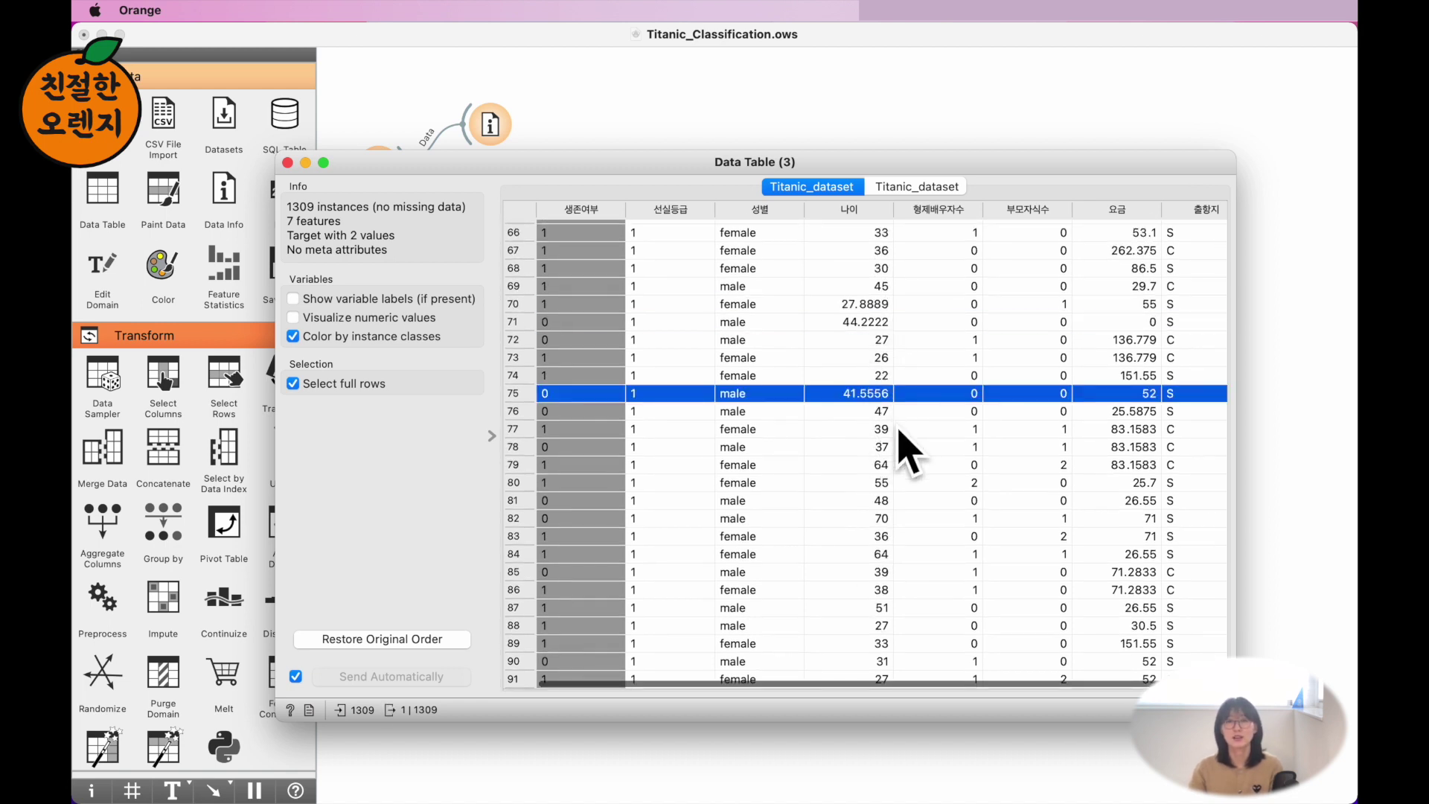
Look through the model-imputed 나이 values further down the table, and select row 1226.
{"action": "scroll", "coordinate": [899, 427], "scroll_direction": "up", "scroll_amount": 20}
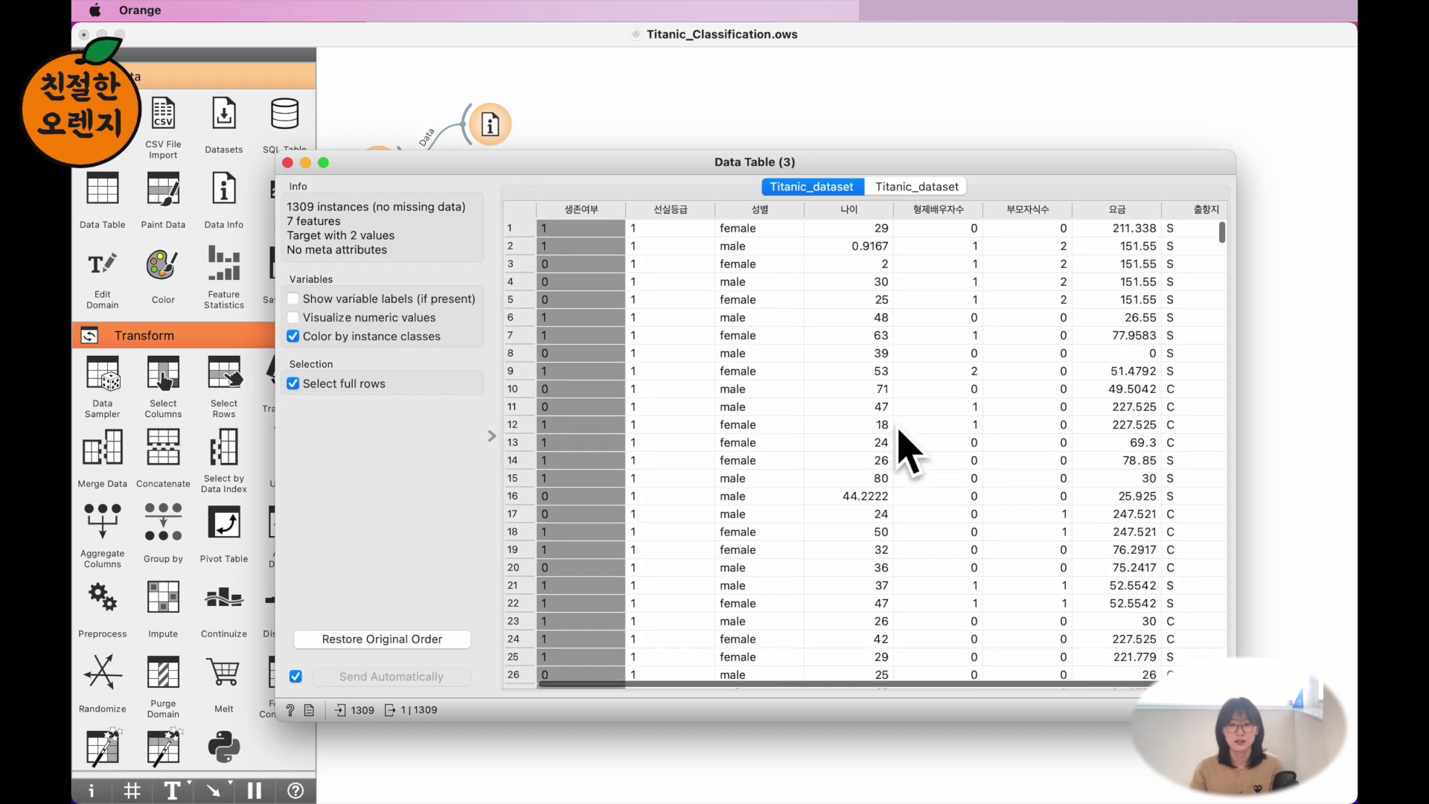
{"action": "scroll", "coordinate": [887, 453], "scroll_direction": "down", "scroll_amount": 20}
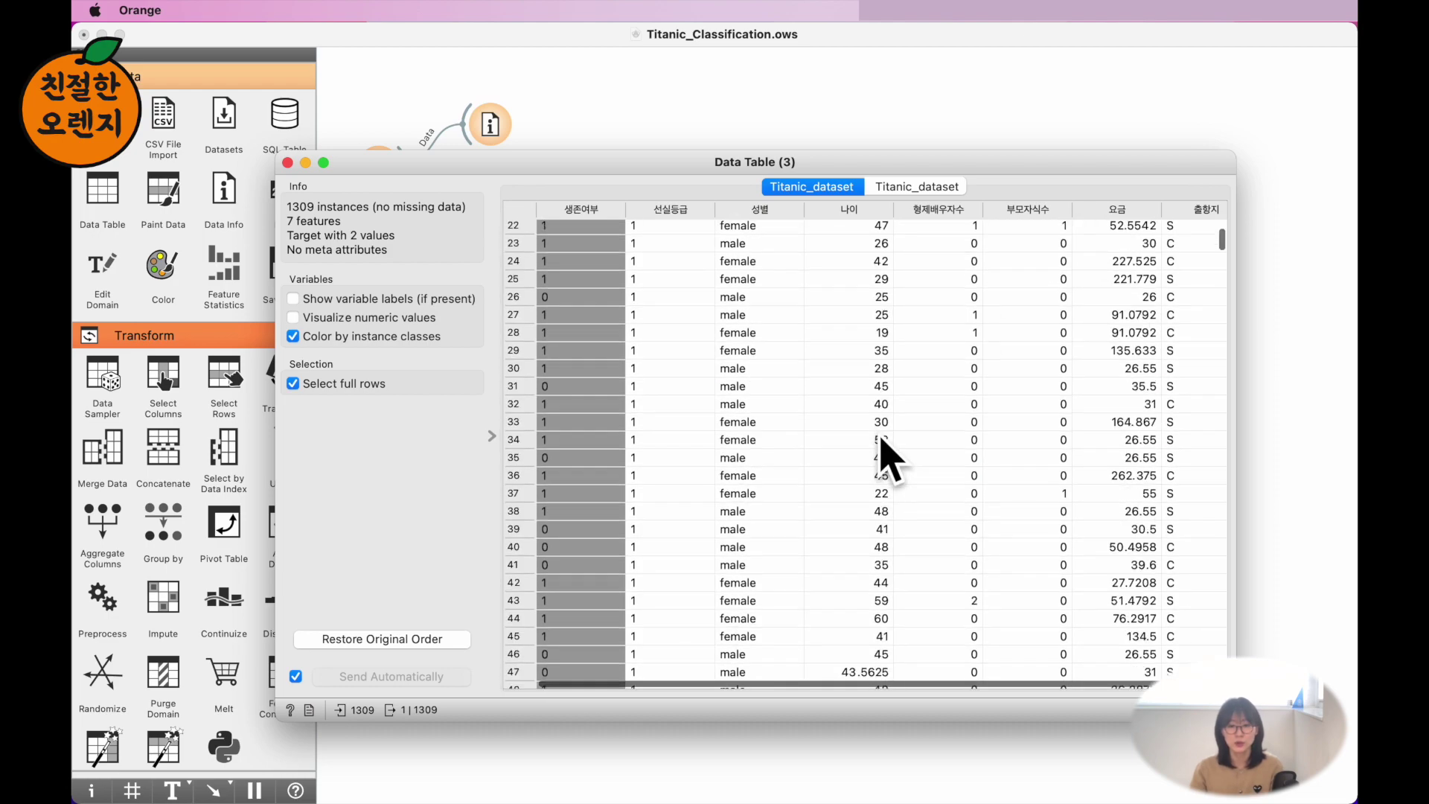
{"action": "scroll", "coordinate": [886, 454], "scroll_direction": "down", "scroll_amount": 20}
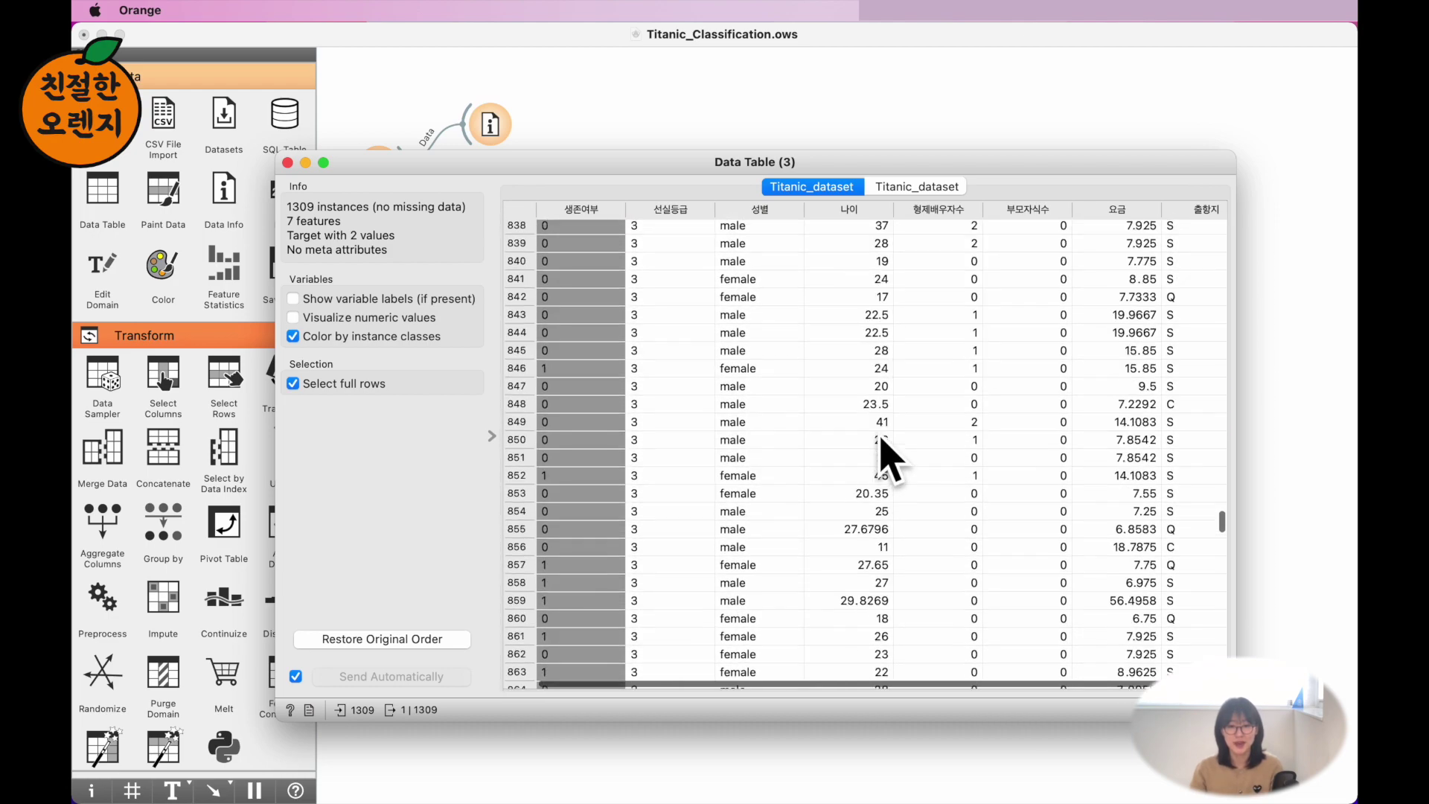
{"action": "scroll", "coordinate": [886, 453], "scroll_direction": "down", "scroll_amount": 8}
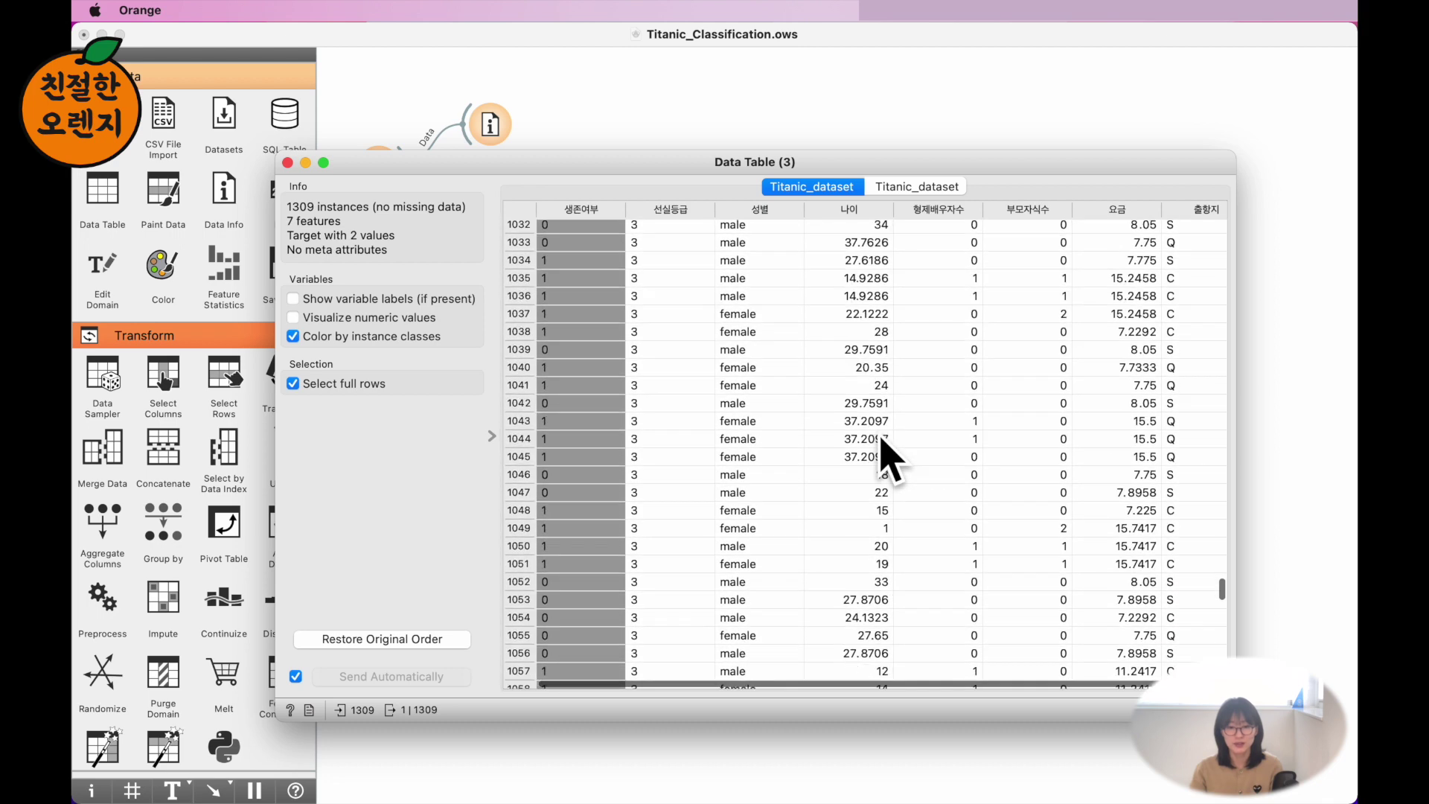
{"action": "scroll", "coordinate": [887, 454], "scroll_direction": "down", "scroll_amount": 8}
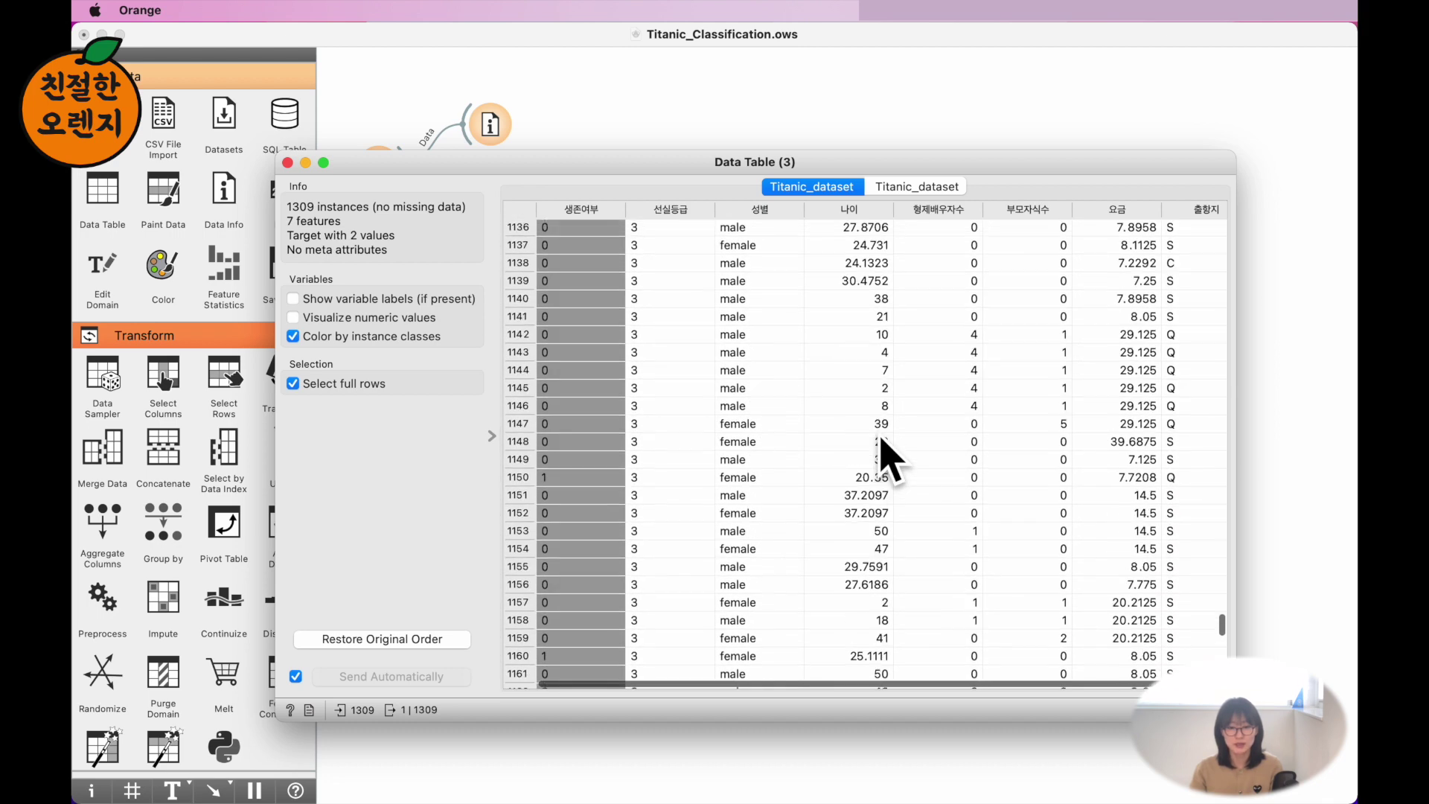
{"action": "scroll", "coordinate": [886, 456], "scroll_direction": "down", "scroll_amount": 3}
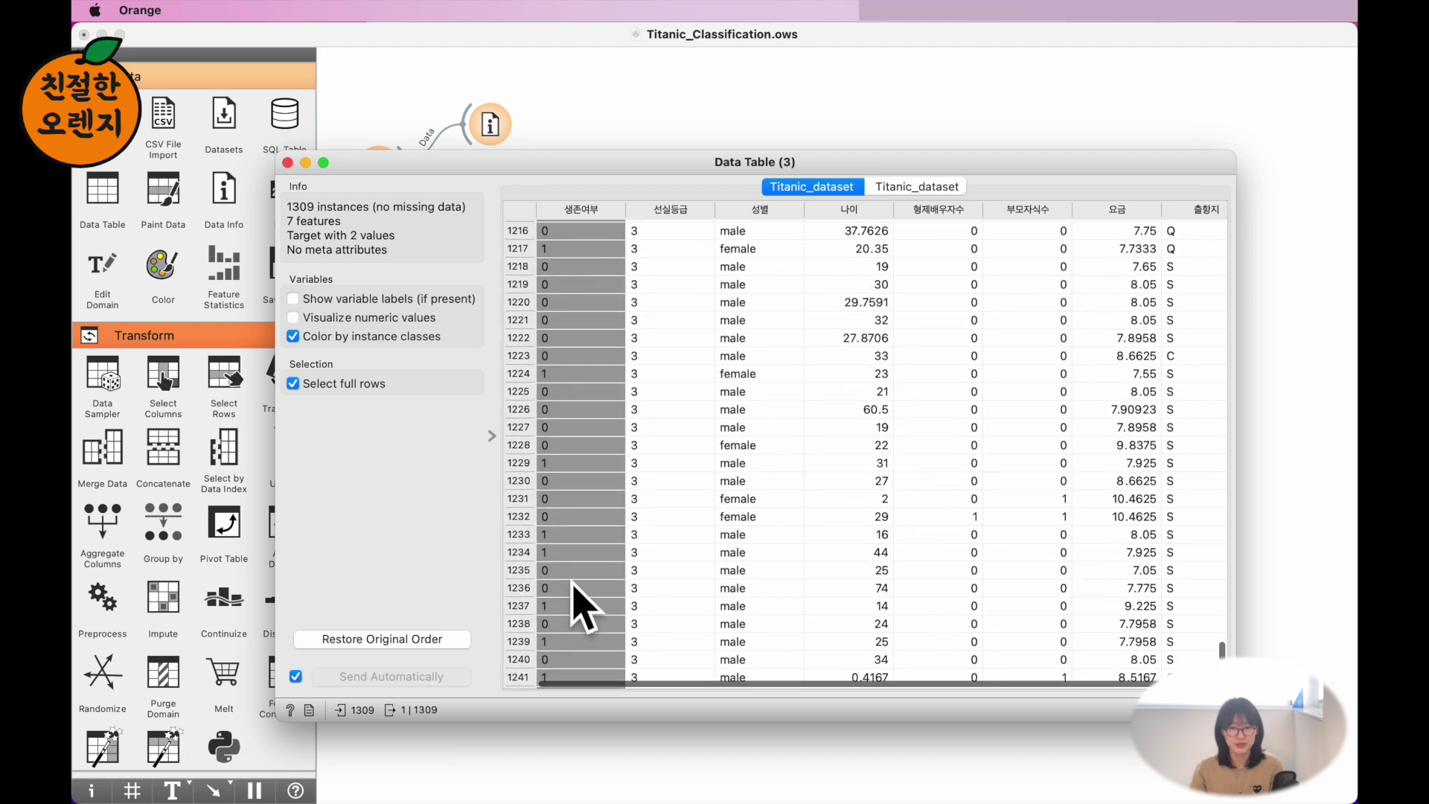
{"action": "left_click", "coordinate": [574, 411]}
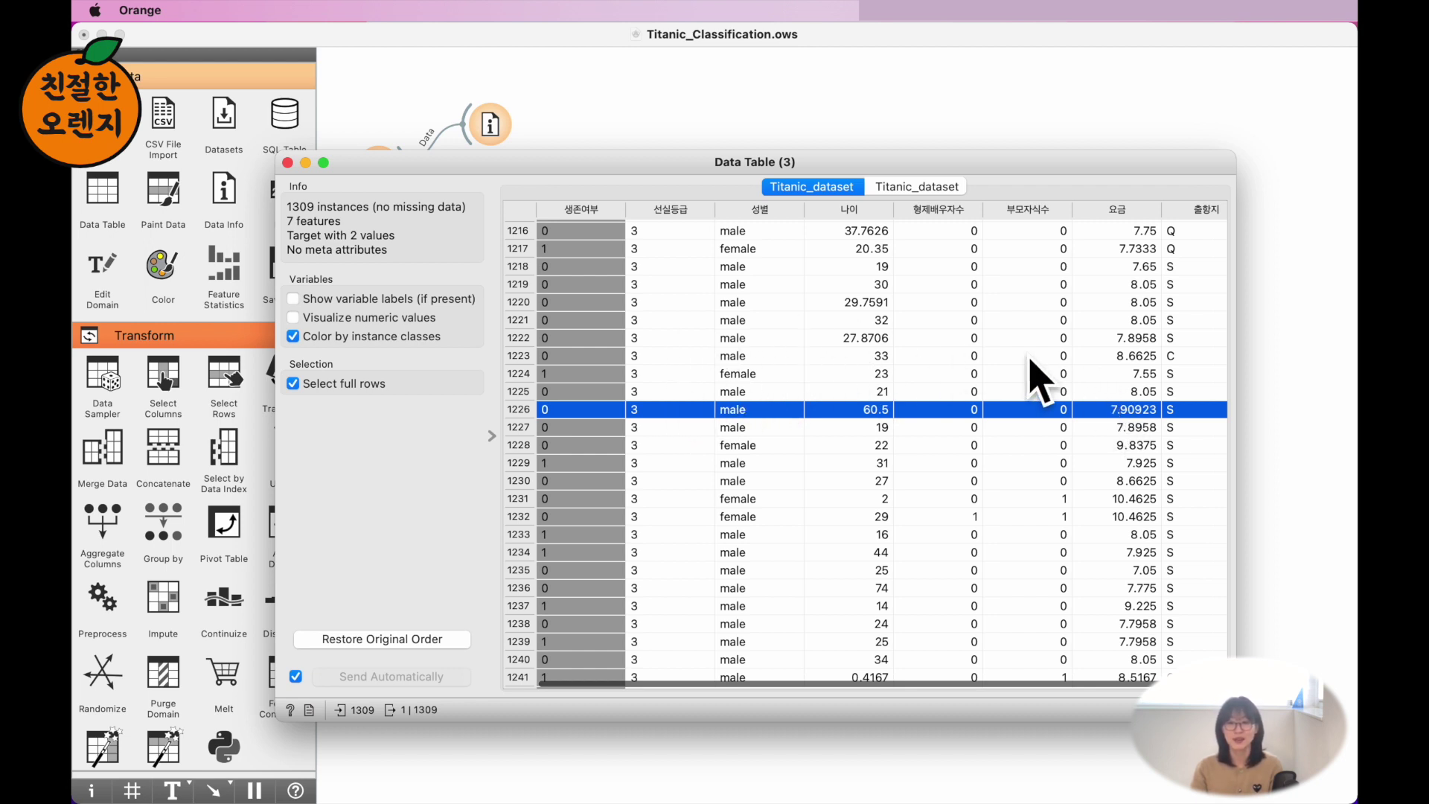
Compare the imputed 요금 of row 1226 with the fares in rows 1221 to 1232, and close the table.
{"action": "left_click", "coordinate": [1144, 393]}
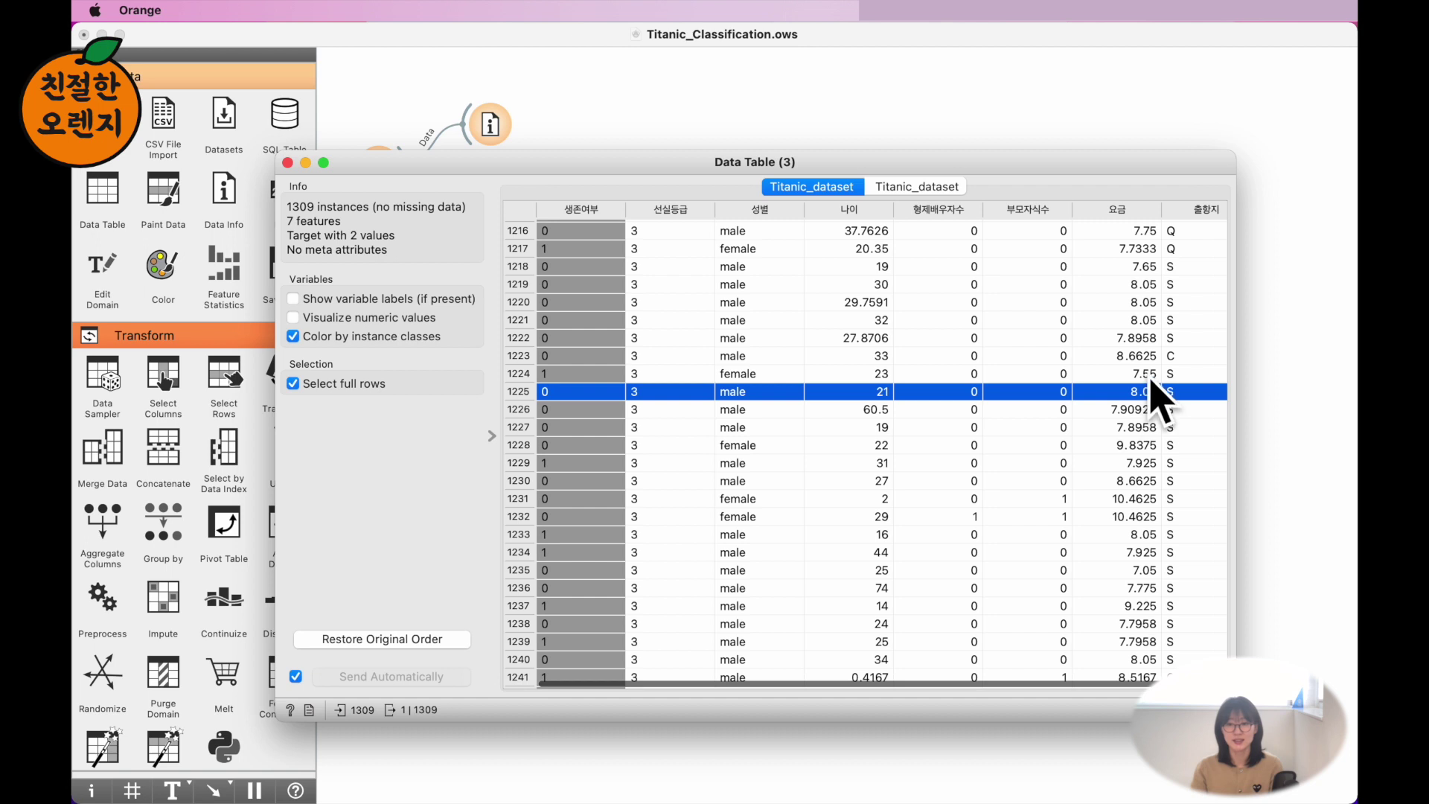
{"action": "left_click", "coordinate": [1154, 375]}
{"action": "left_click", "coordinate": [1153, 356]}
{"action": "left_click", "coordinate": [1153, 338]}
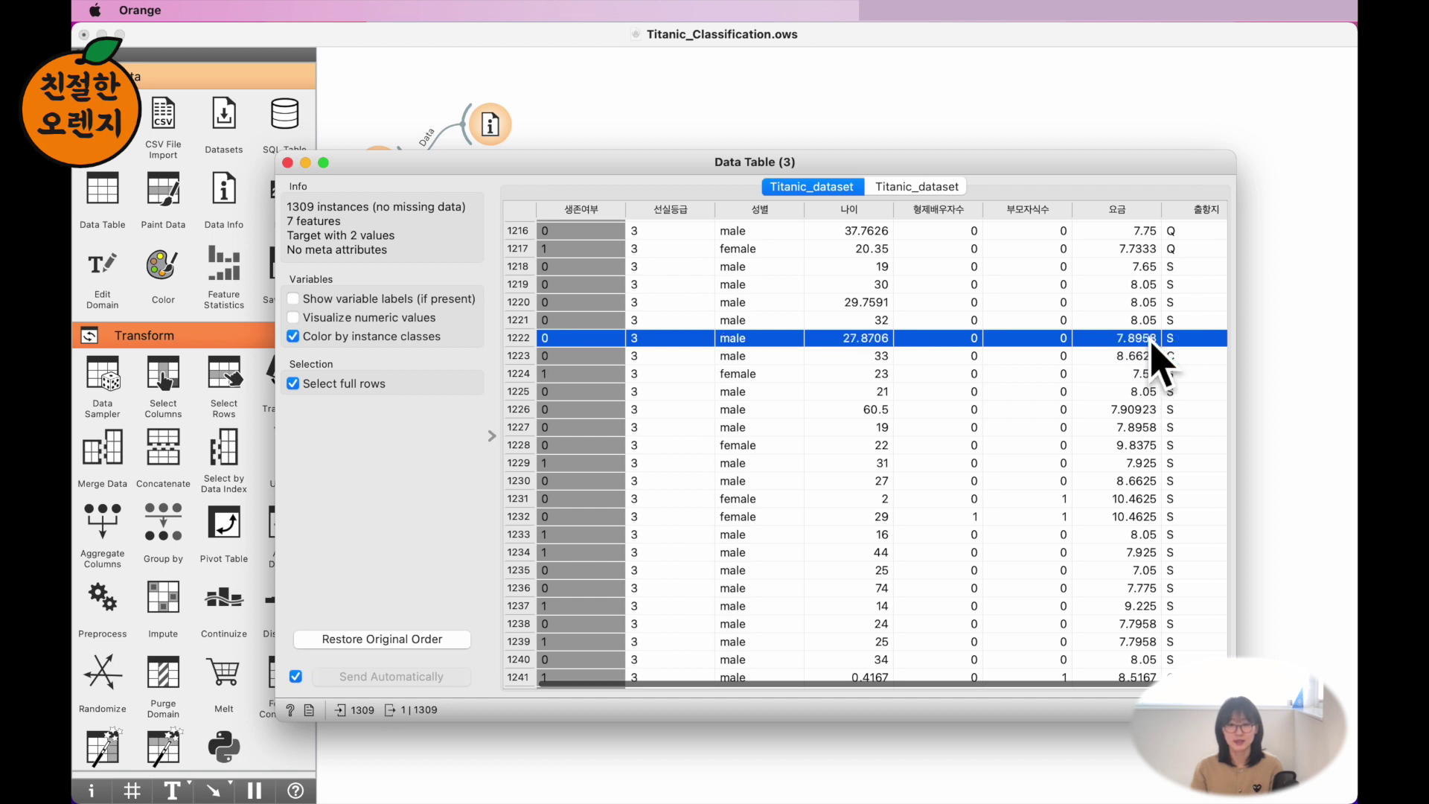
{"action": "left_click", "coordinate": [1154, 320]}
{"action": "left_click", "coordinate": [1150, 409]}
{"action": "left_click", "coordinate": [1149, 428]}
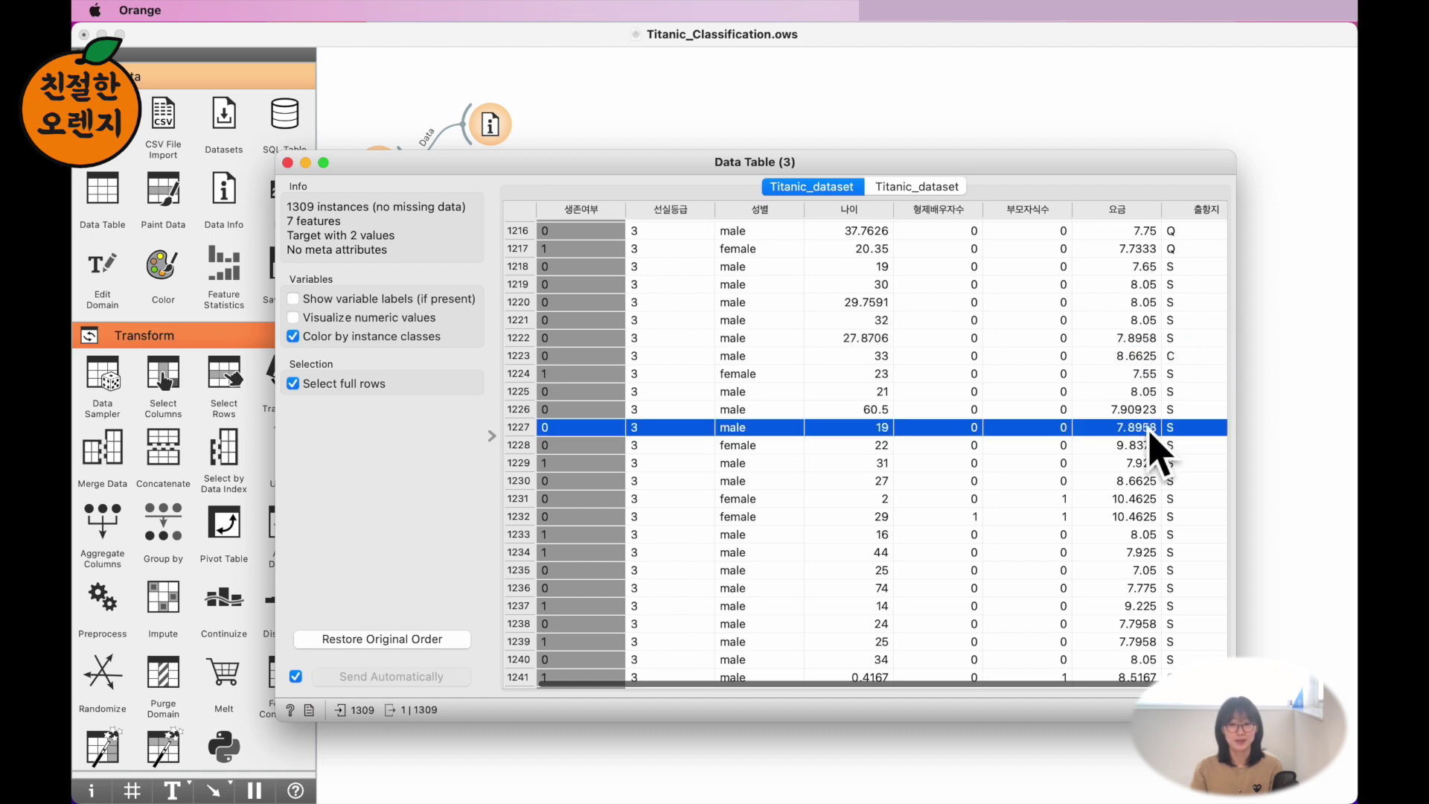
{"action": "left_click", "coordinate": [1150, 463]}
{"action": "left_click", "coordinate": [1150, 516]}
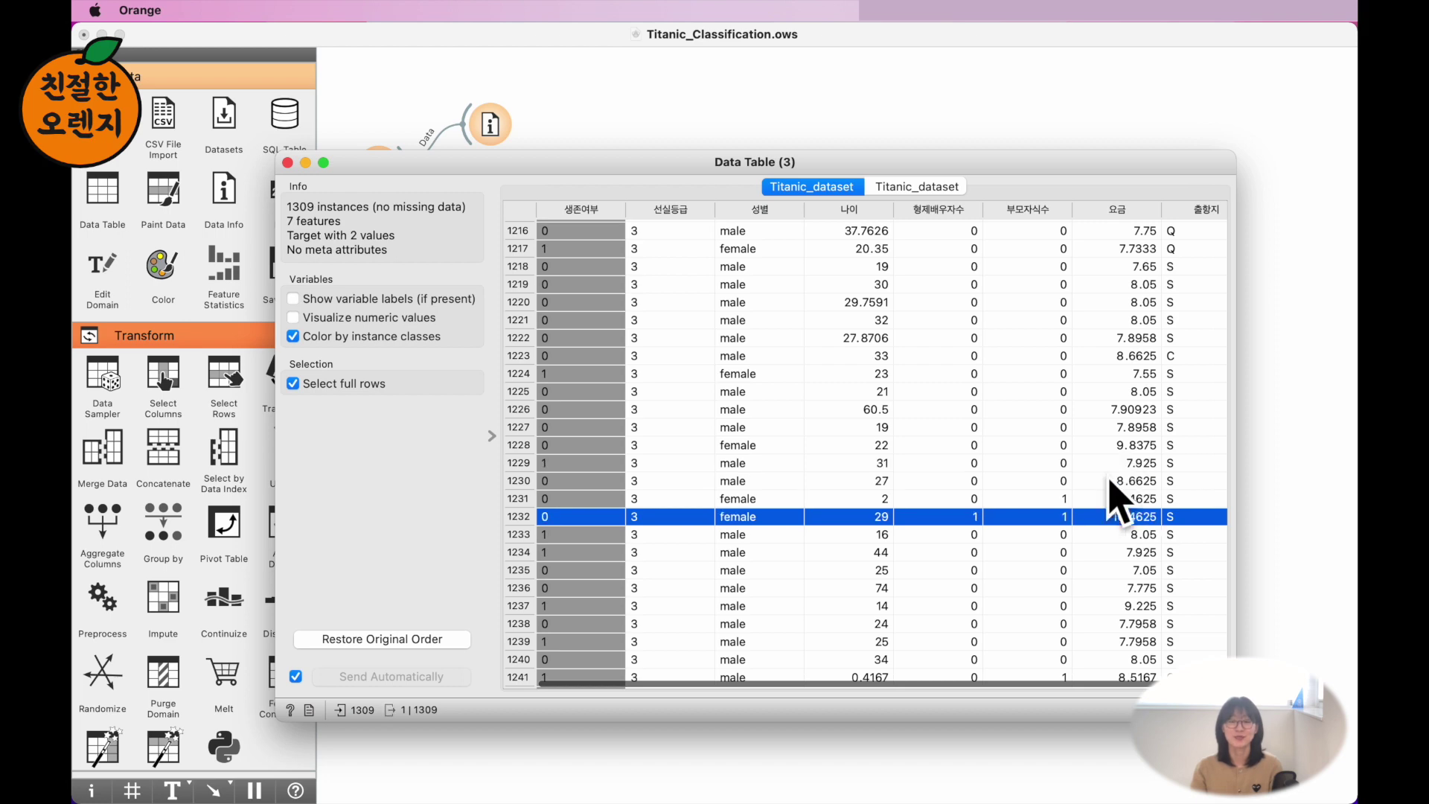
{"action": "left_click", "coordinate": [289, 162]}
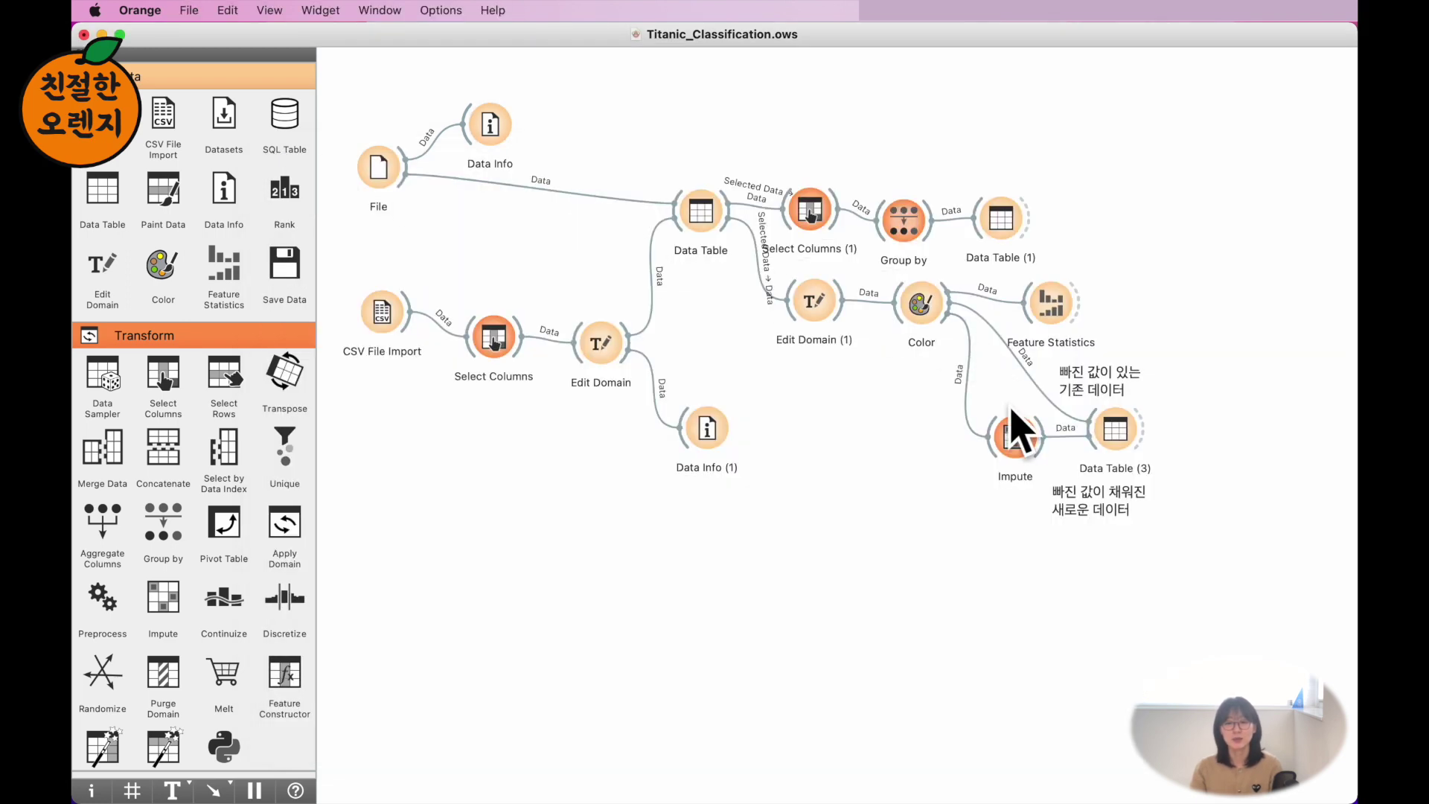
Try Fixed values as the default method of Impute, and return to Model-based imputer (simple tree).
{"action": "double_click", "coordinate": [1016, 436]}
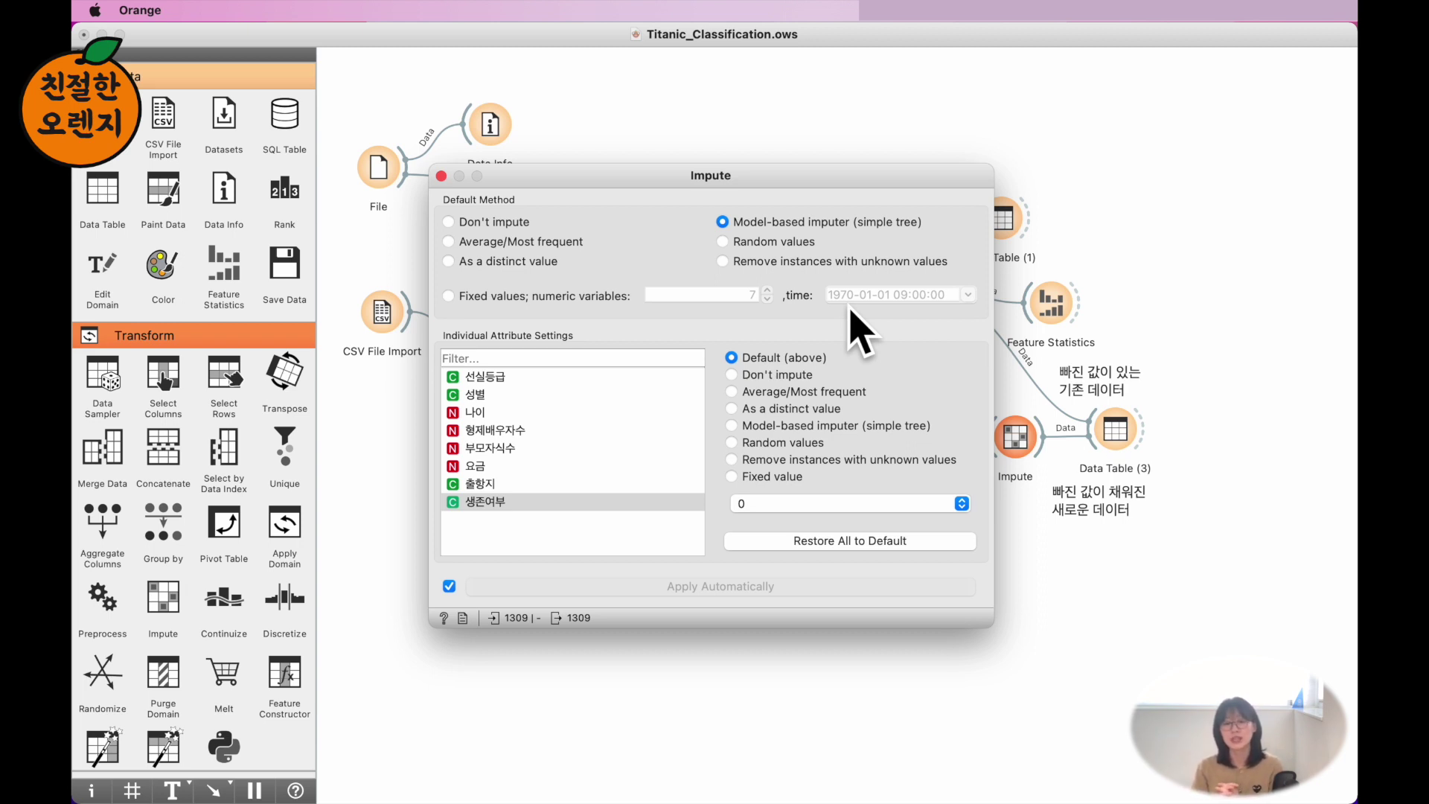
{"action": "left_click", "coordinate": [623, 297]}
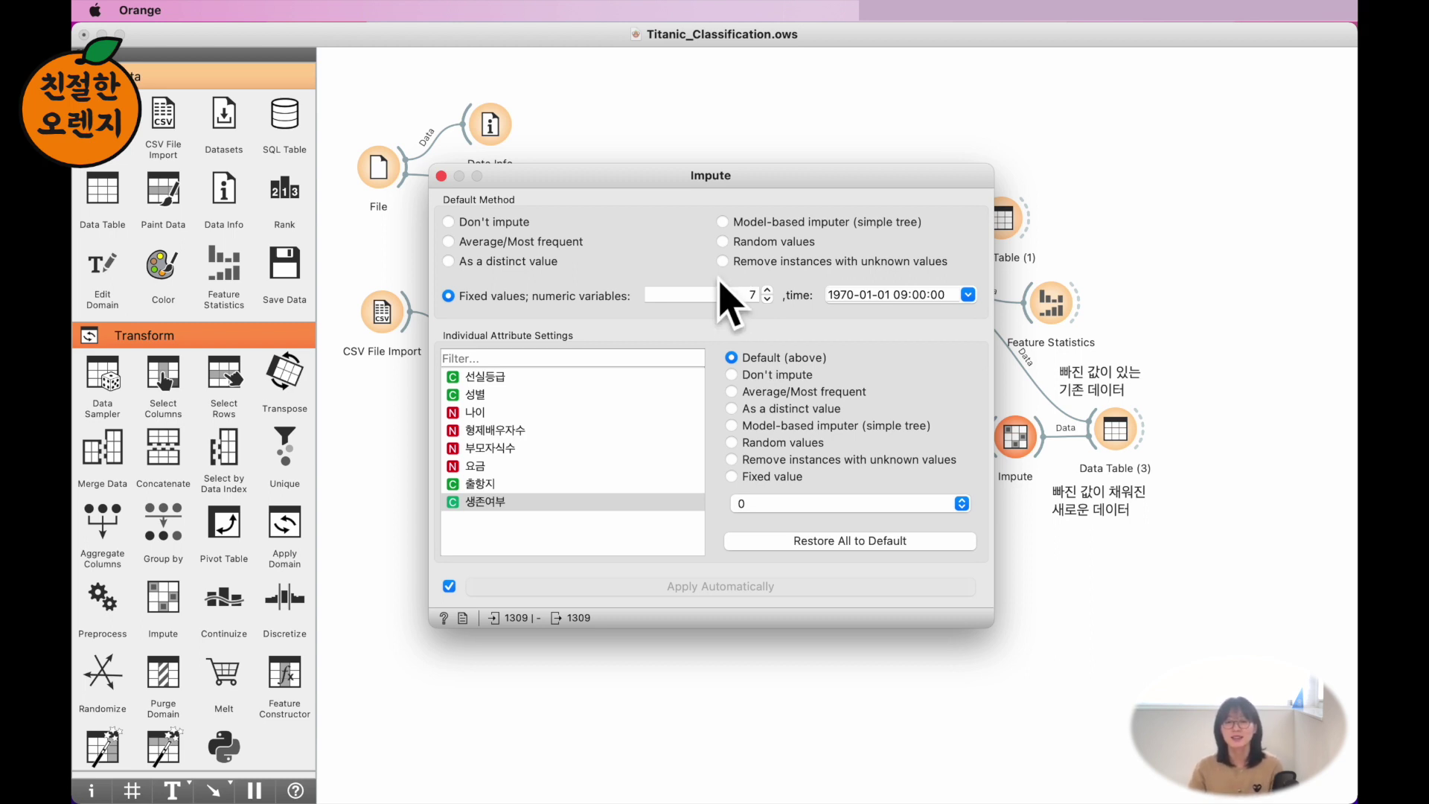
{"action": "left_click", "coordinate": [773, 223]}
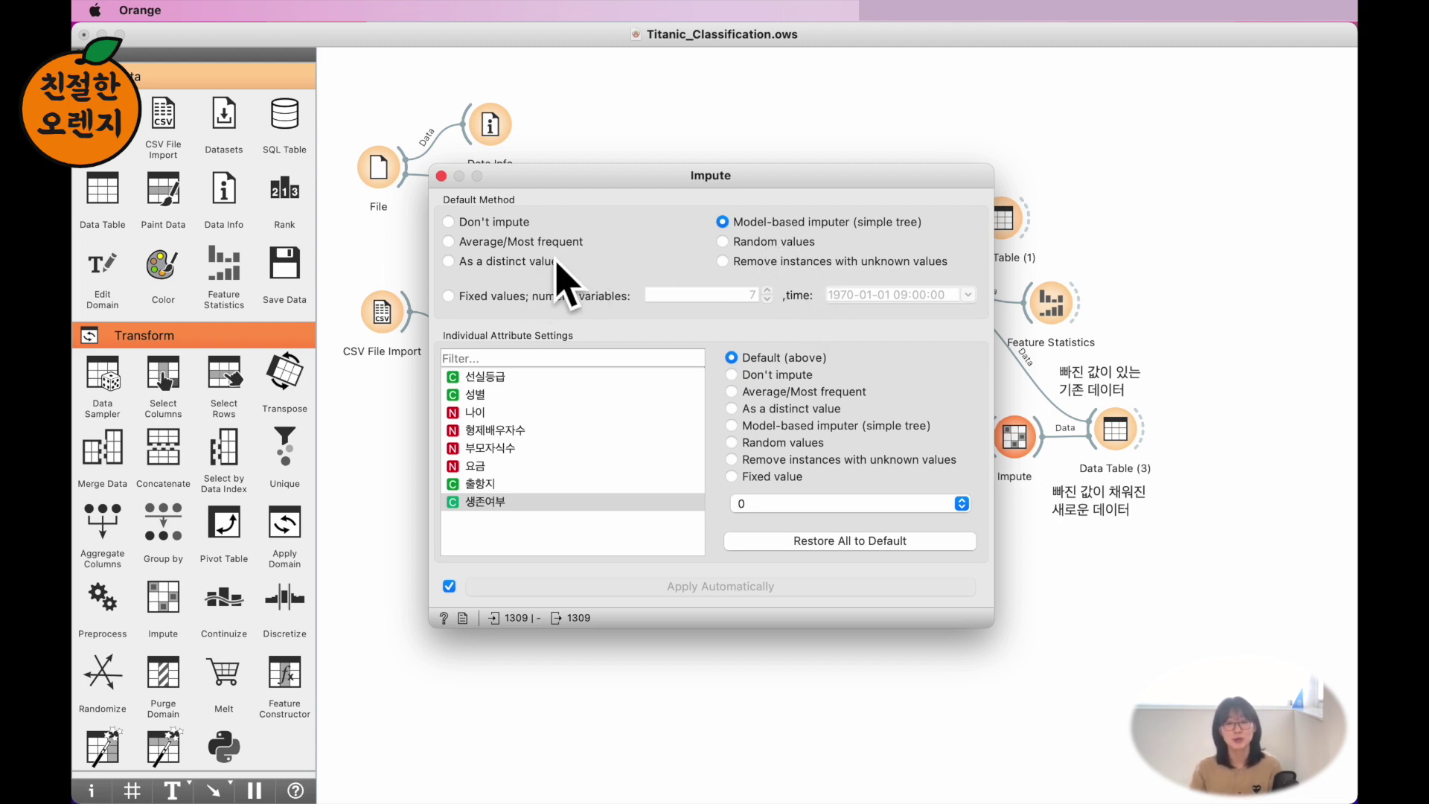
Try As a distinct value as Impute's default method, and examine the added _def columns in Data Table (3).
{"action": "left_click", "coordinate": [536, 264]}
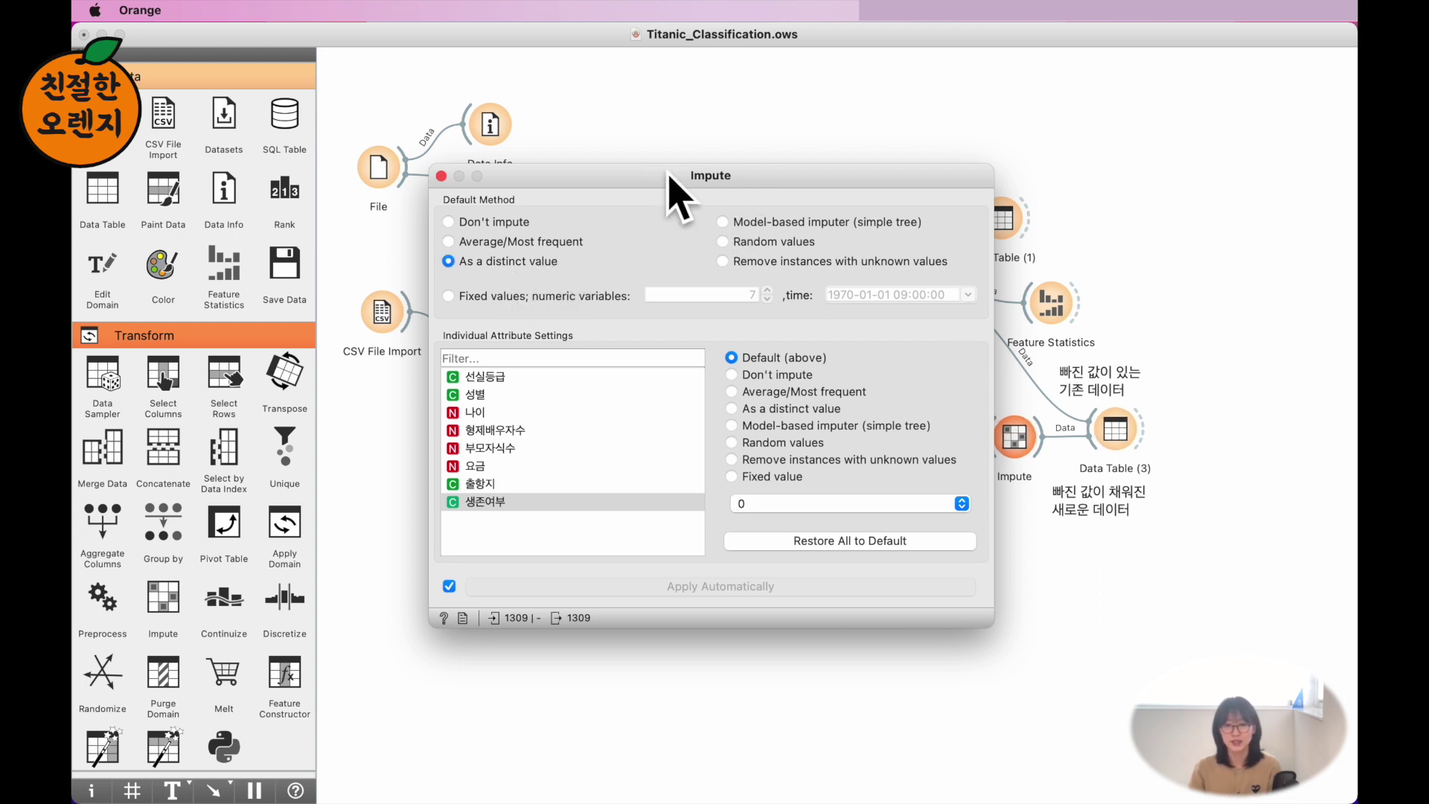
{"action": "double_click", "coordinate": [1120, 439]}
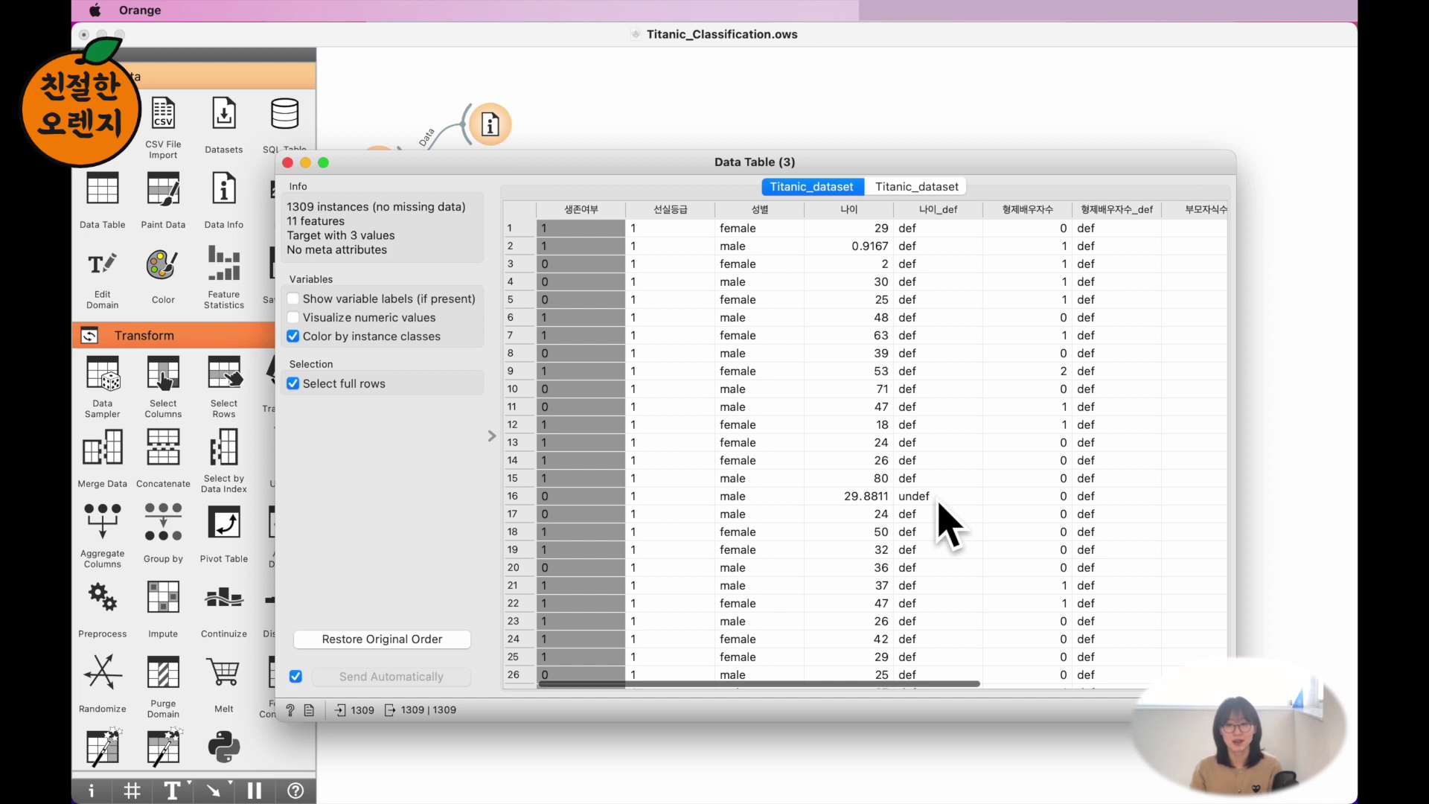
{"action": "scroll", "coordinate": [941, 525], "scroll_direction": "right", "scroll_amount": 3}
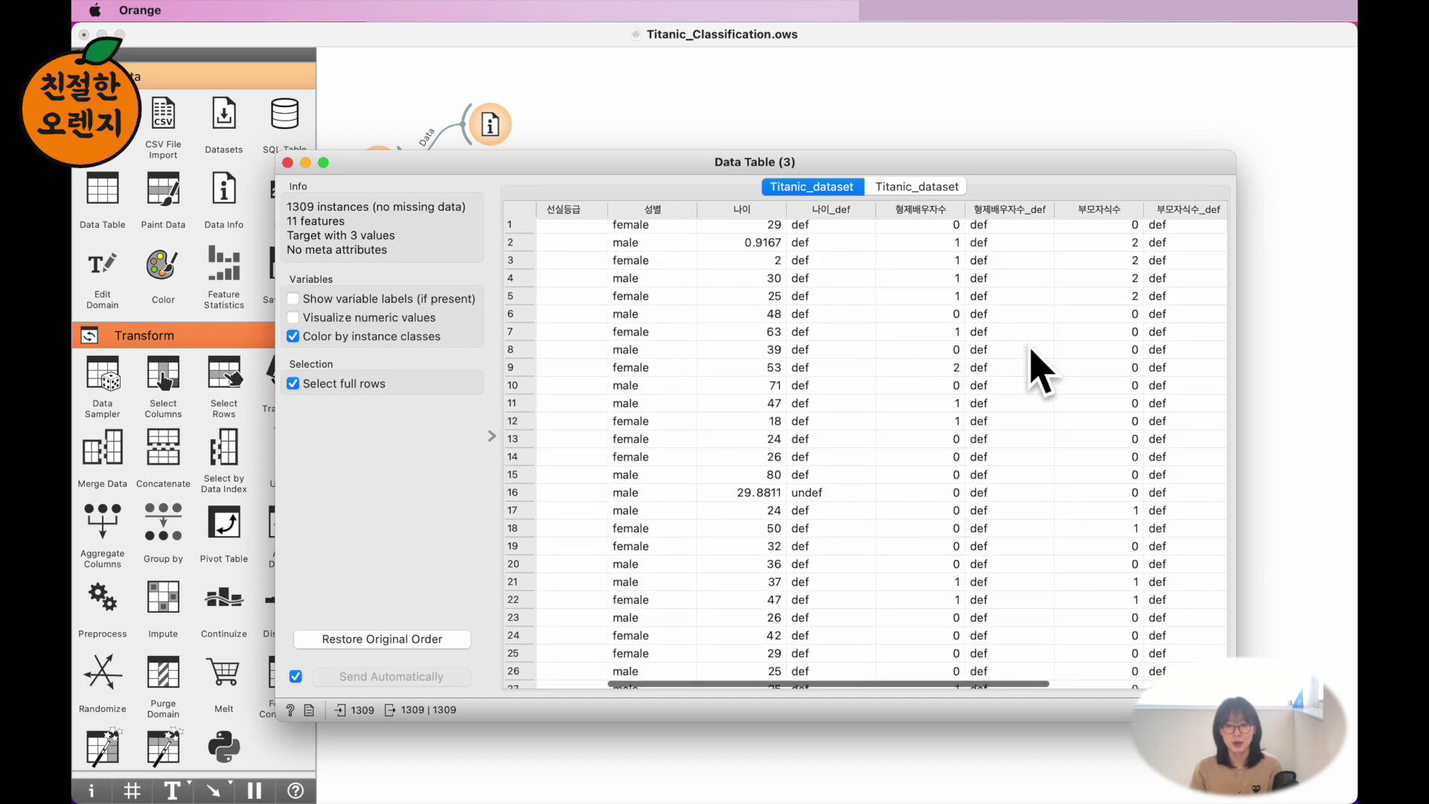
{"action": "scroll", "coordinate": [1040, 372], "scroll_direction": "right", "scroll_amount": 3}
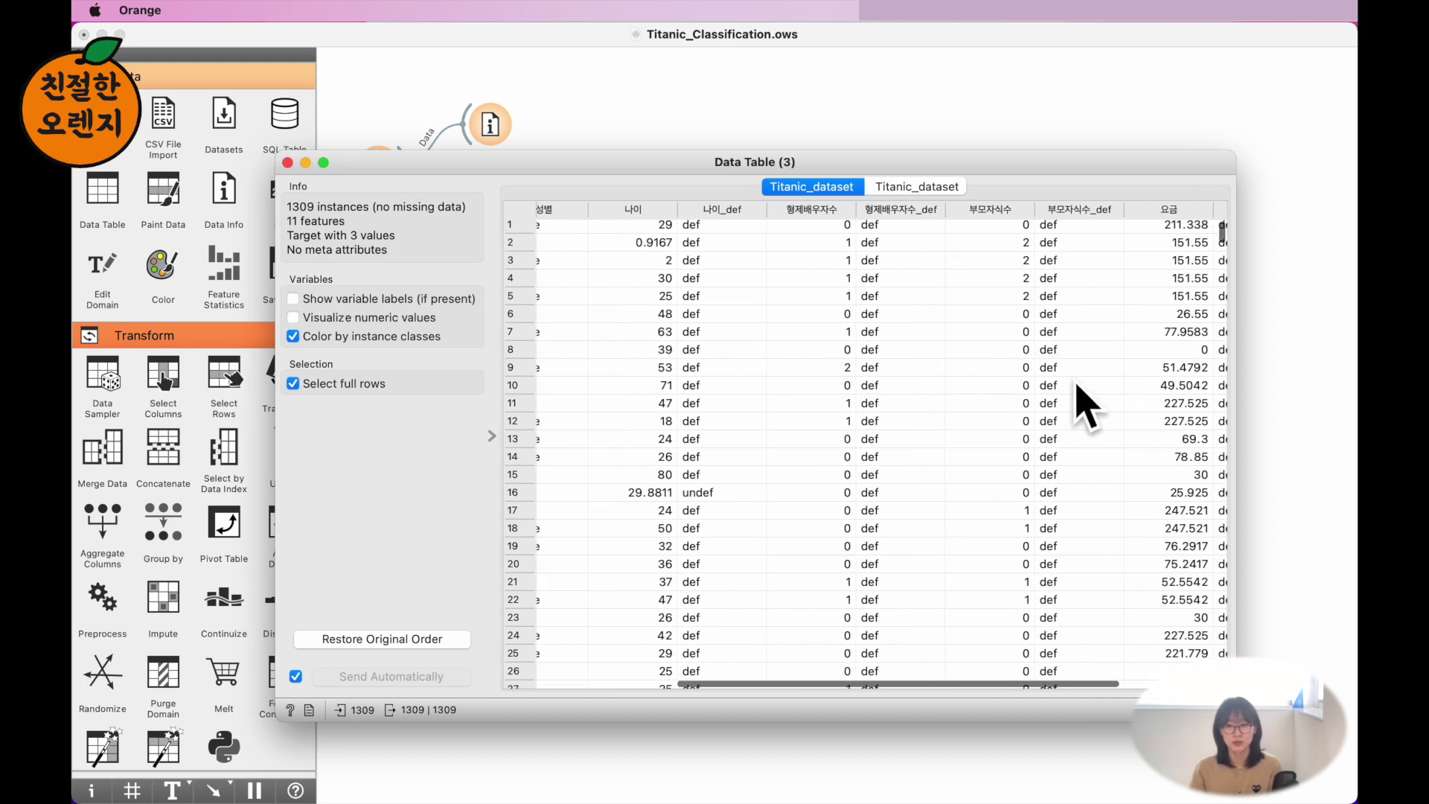
{"action": "scroll", "coordinate": [1078, 404], "scroll_direction": "right", "scroll_amount": 3}
{"action": "scroll", "coordinate": [1175, 455], "scroll_direction": "right", "scroll_amount": 3}
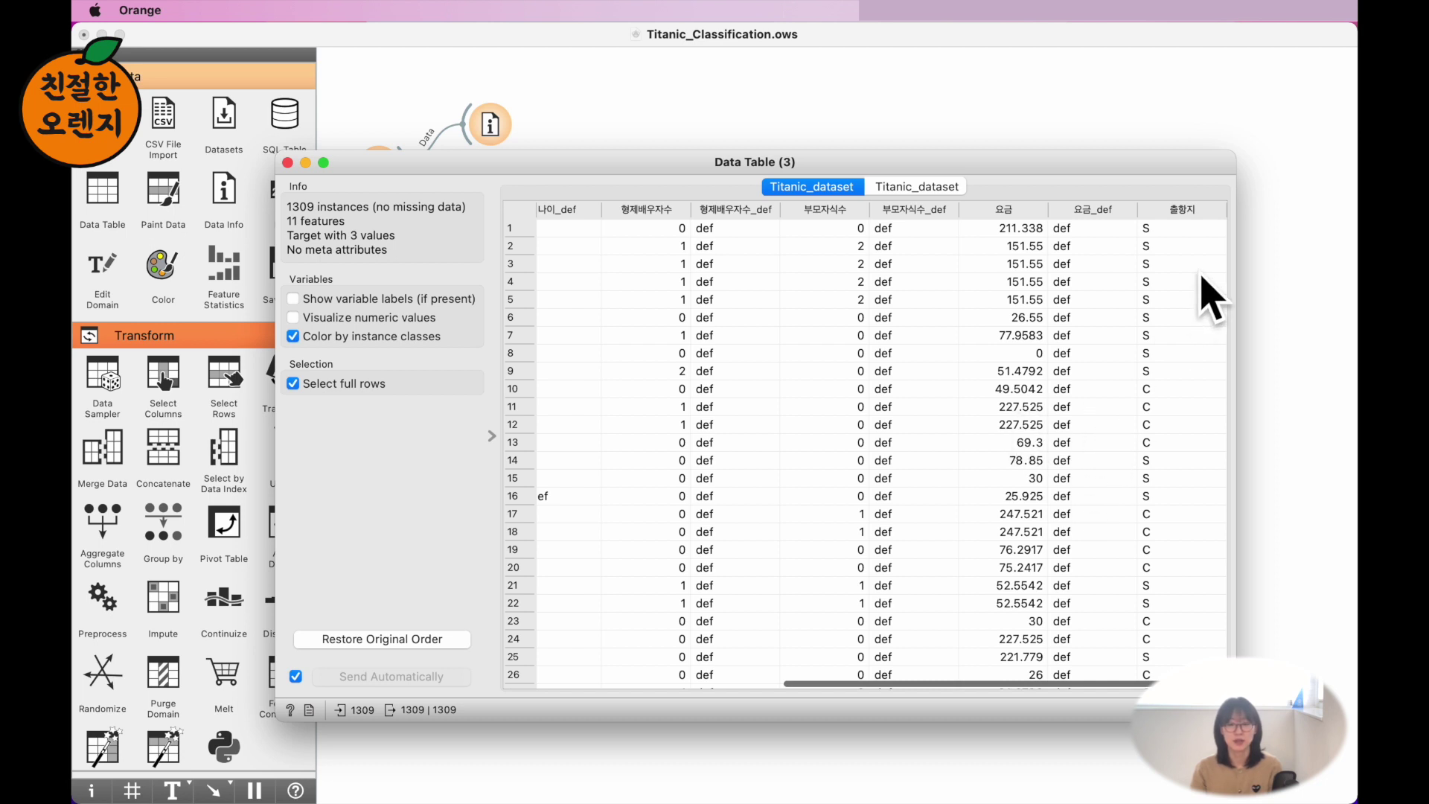
Sort Data Table (3) by 출항지 in descending order to check how missing ports were filled, and close the table.
{"action": "left_click", "coordinate": [1193, 210]}
{"action": "left_click", "coordinate": [1193, 211]}
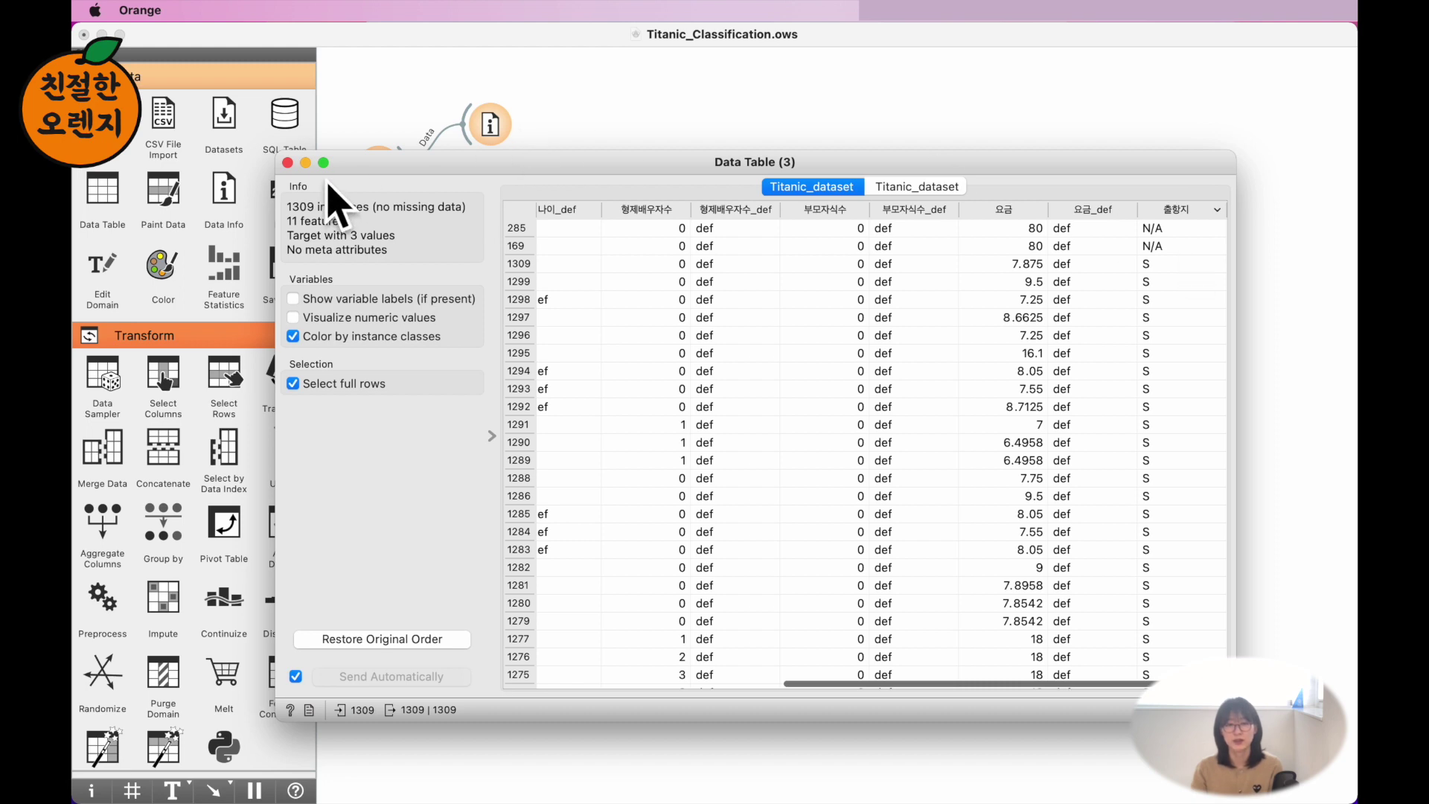
{"action": "left_click", "coordinate": [287, 162]}
Try Fixed values with 7 as Impute's default method, and check the 나이 values of rows 16, 38, 41 and 47 in Data Table (3).
{"action": "double_click", "coordinate": [1016, 438]}
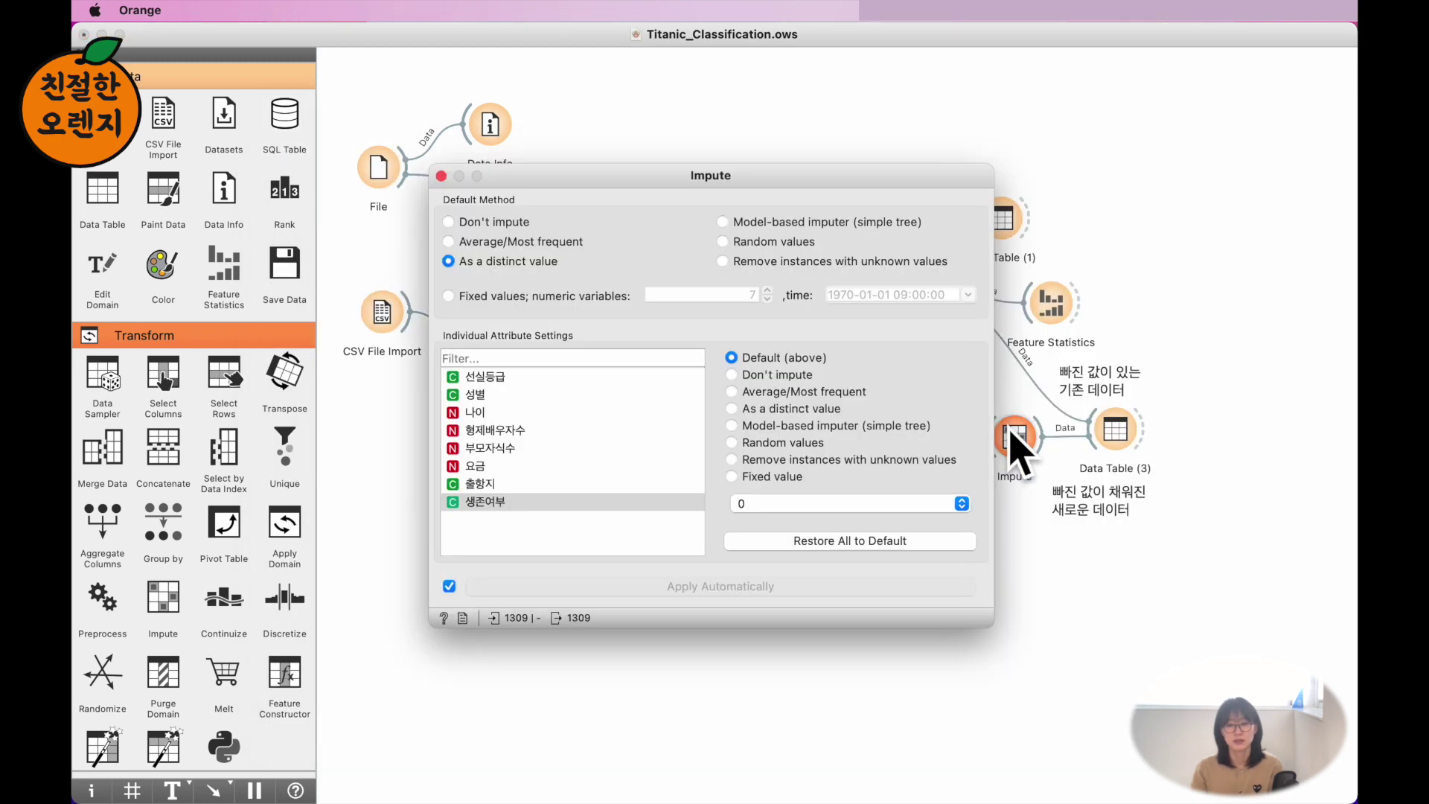
{"action": "left_click", "coordinate": [579, 298]}
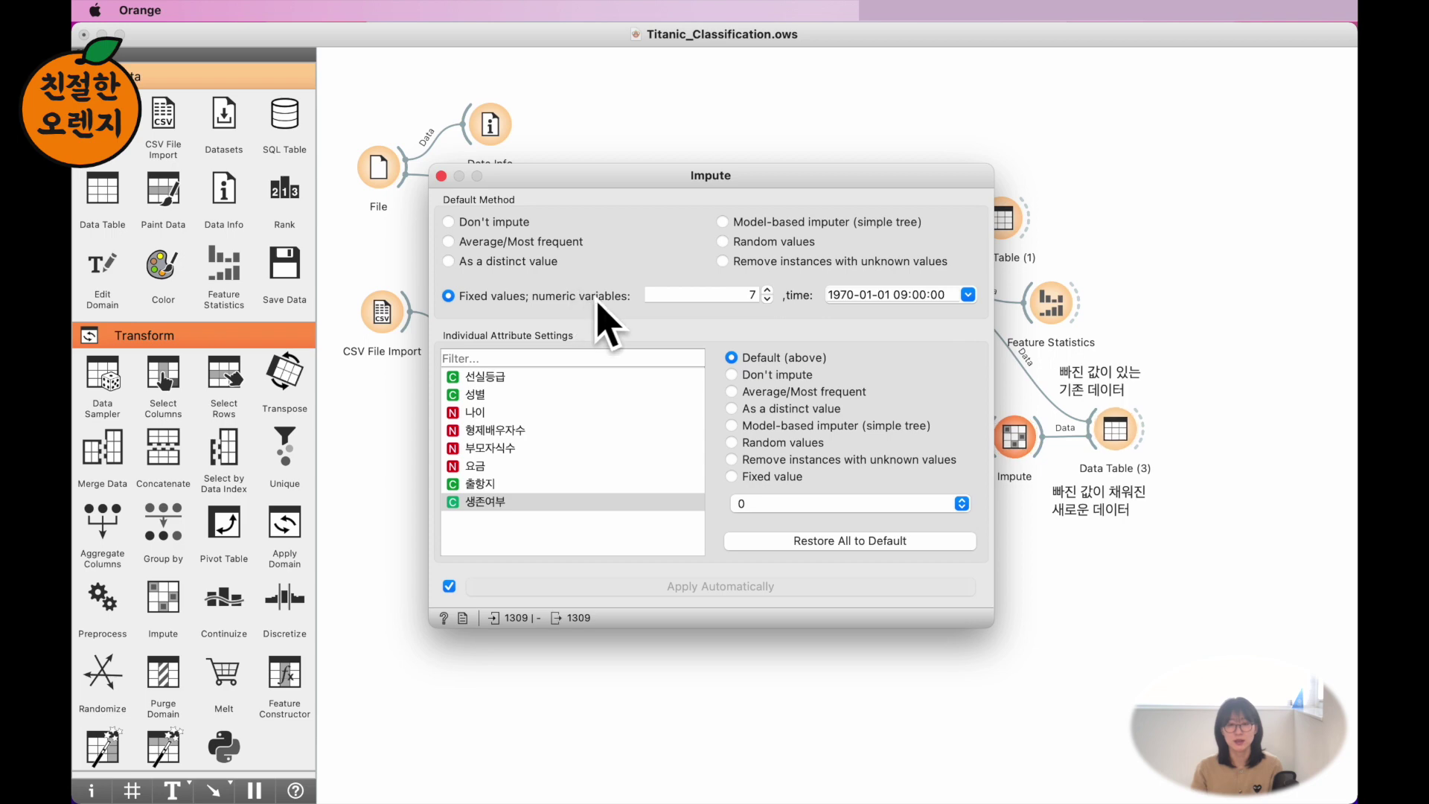
{"action": "double_click", "coordinate": [1113, 429]}
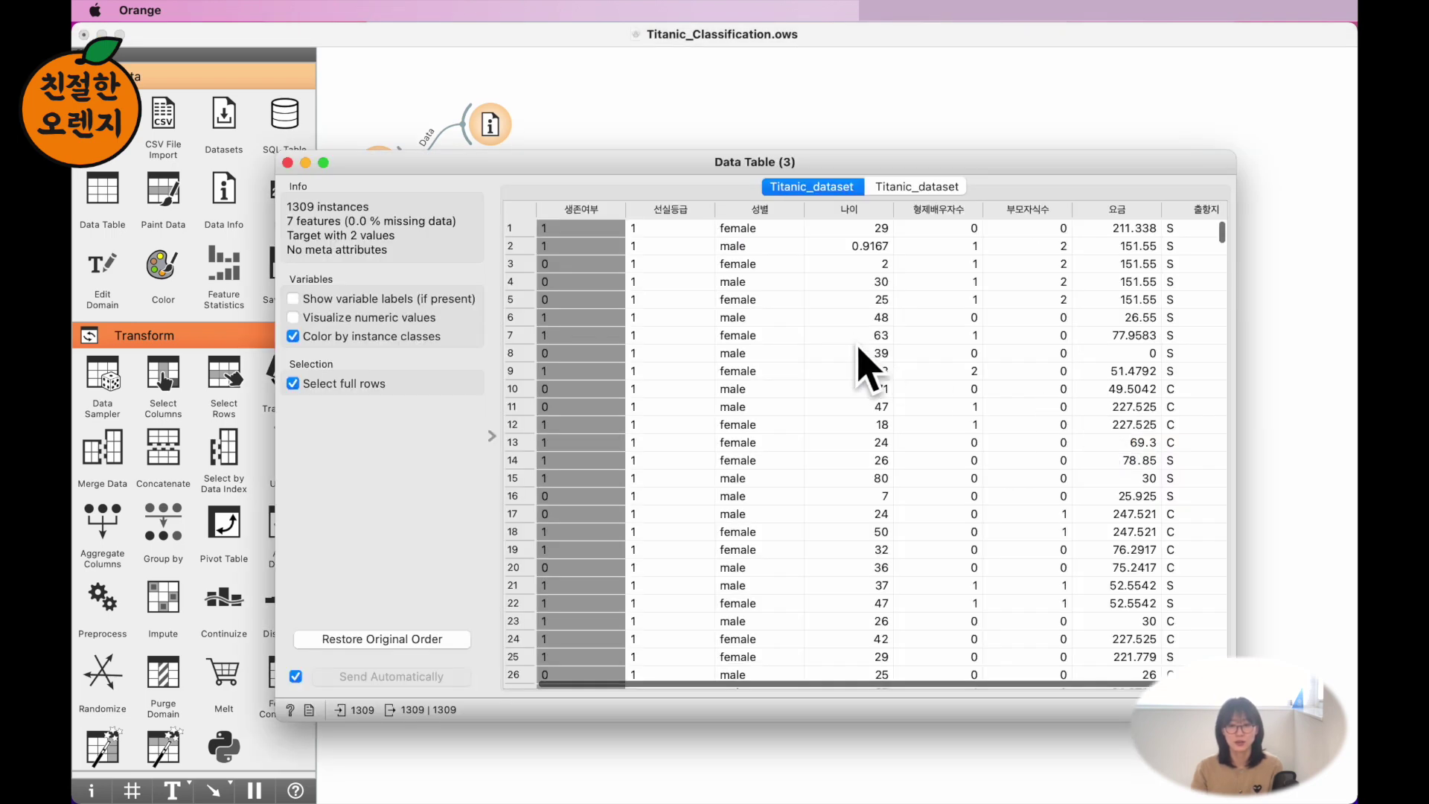
{"action": "left_click", "coordinate": [883, 496]}
{"action": "scroll", "coordinate": [960, 551], "scroll_direction": "down", "scroll_amount": 10}
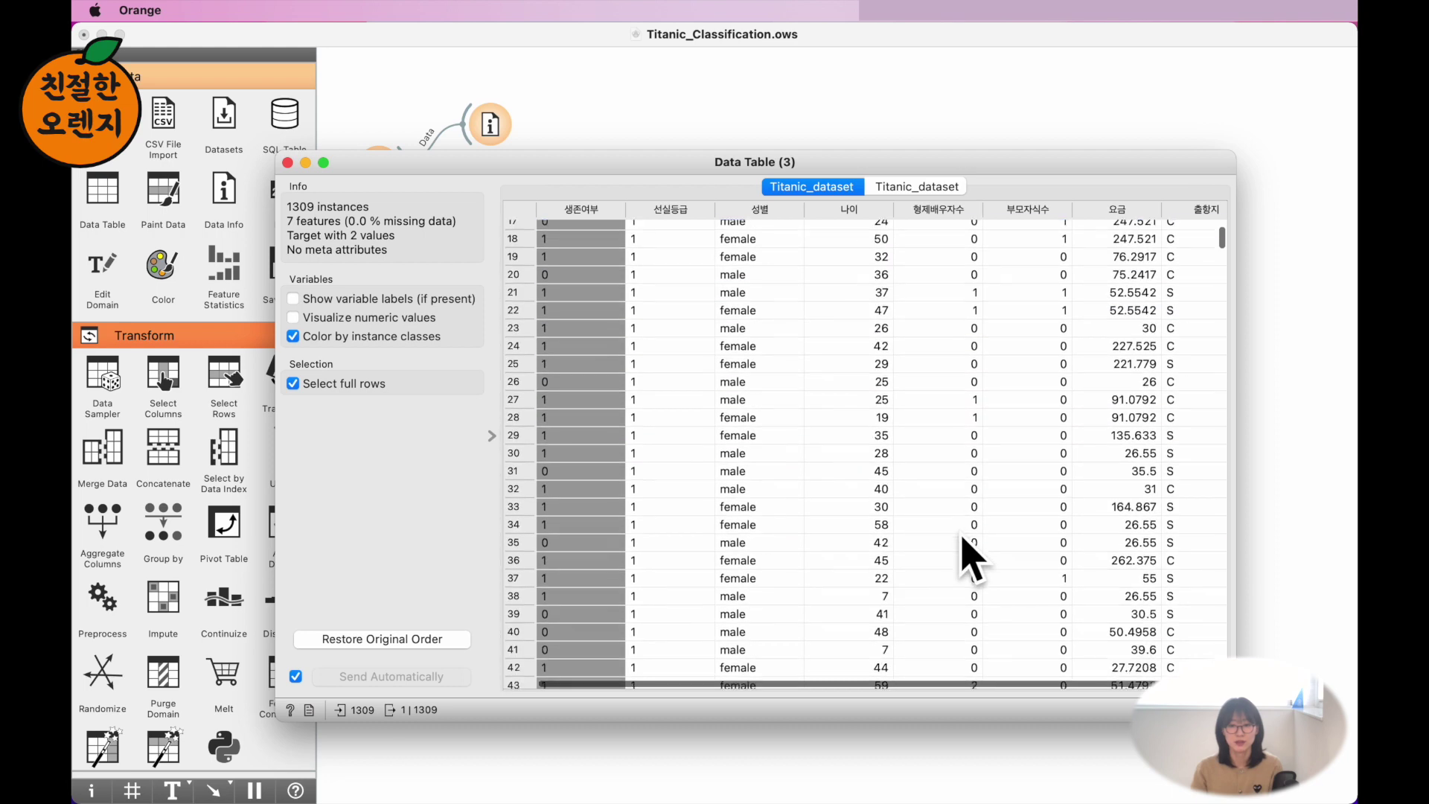
{"action": "left_click", "coordinate": [885, 496]}
{"action": "left_click", "coordinate": [889, 550]}
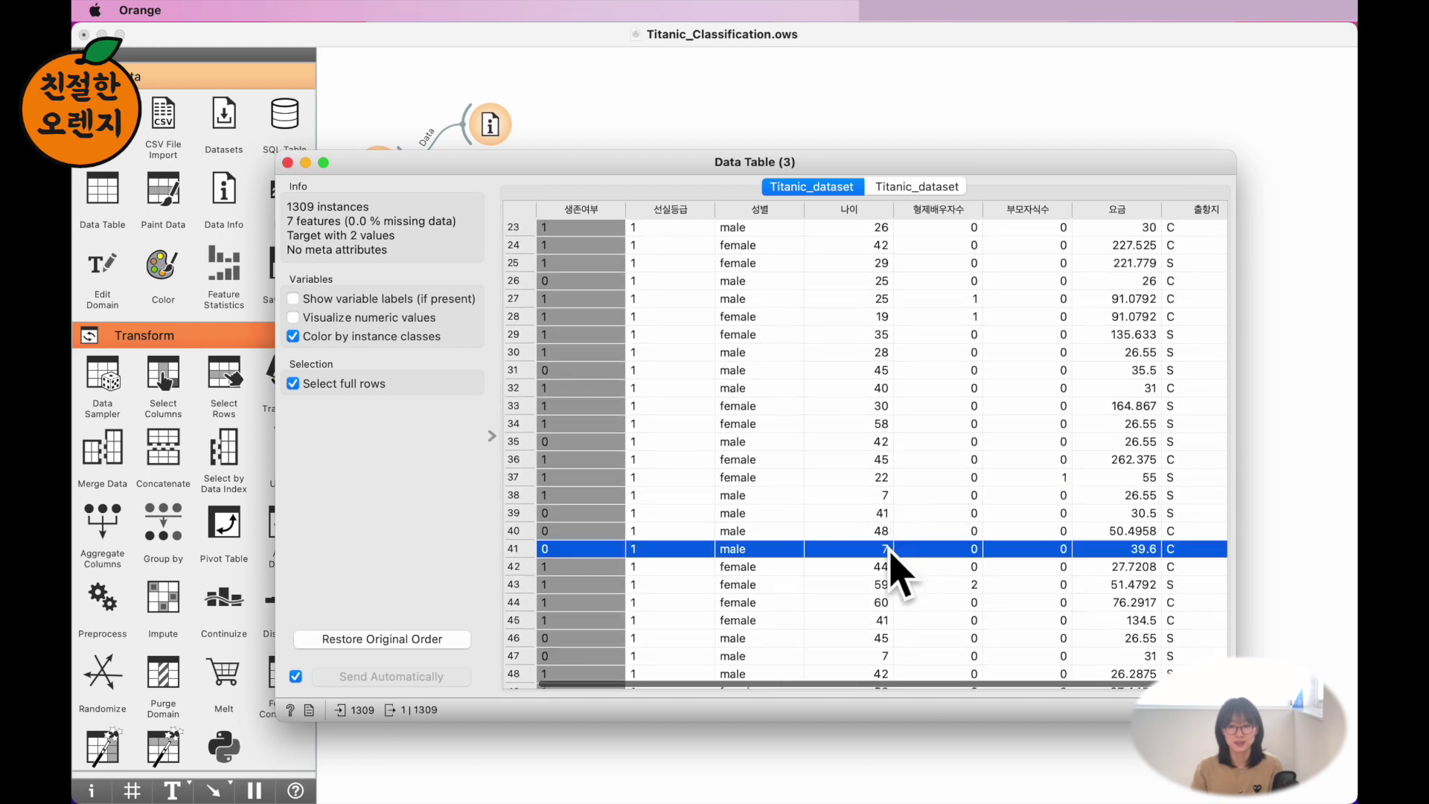
{"action": "scroll", "coordinate": [893, 566], "scroll_direction": "down", "scroll_amount": 2}
{"action": "left_click", "coordinate": [890, 562]}
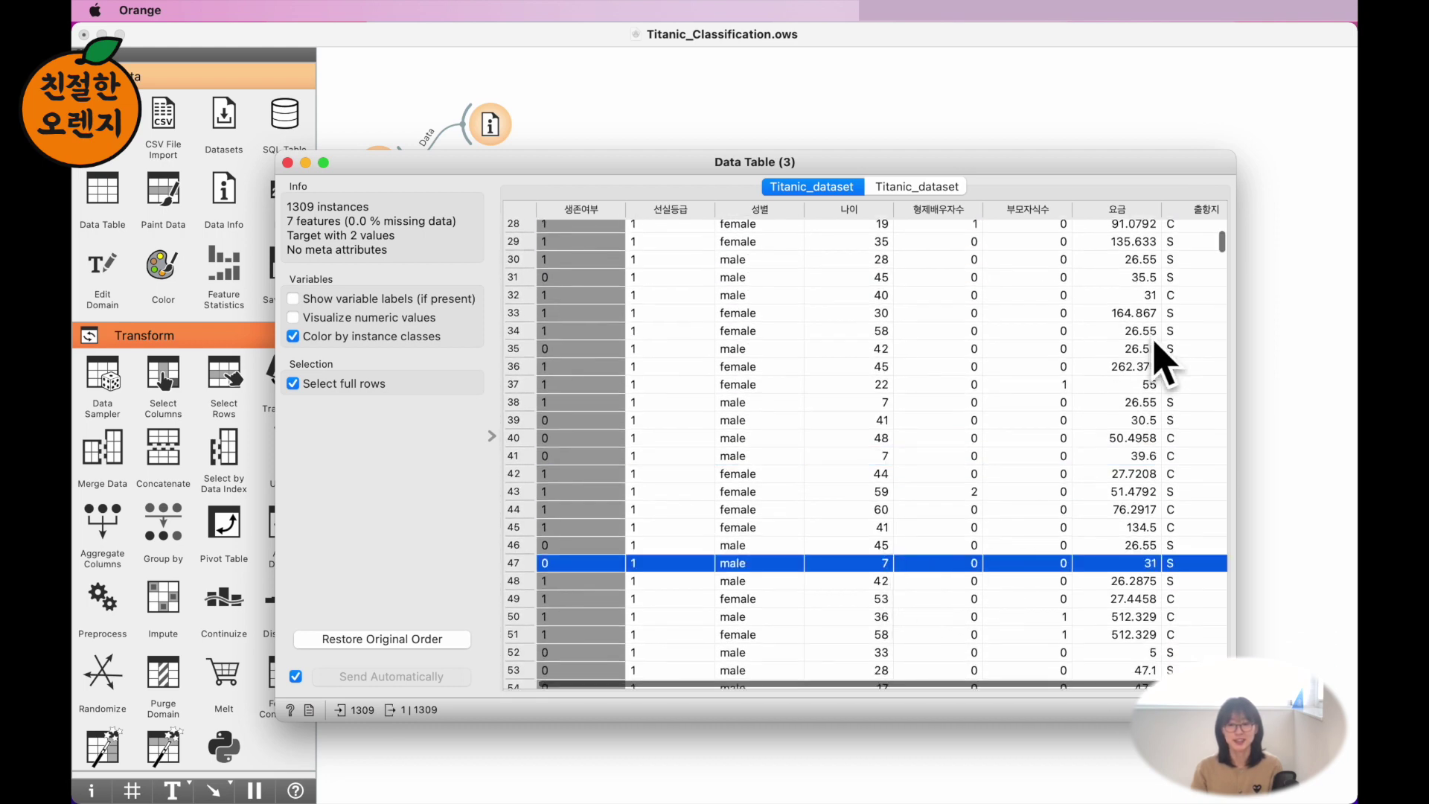
Sort by 출항지 in descending order, check the port values of rows 285 and 169, and close the table.
{"action": "scroll", "coordinate": [1164, 360], "scroll_direction": "up", "scroll_amount": 12}
{"action": "left_click", "coordinate": [1198, 210]}
{"action": "left_click", "coordinate": [1204, 209]}
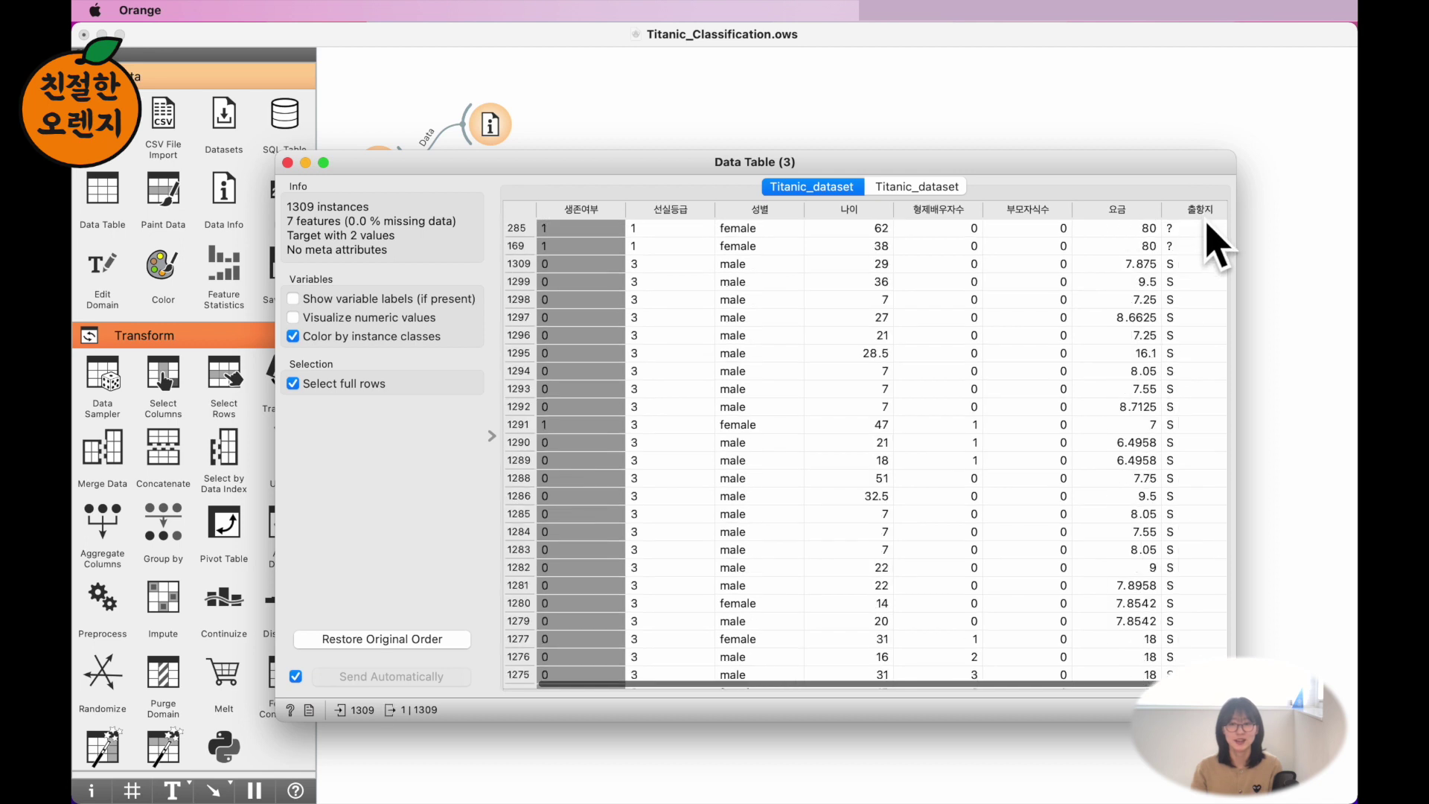
{"action": "left_click", "coordinate": [1206, 228]}
{"action": "left_click", "coordinate": [1206, 246]}
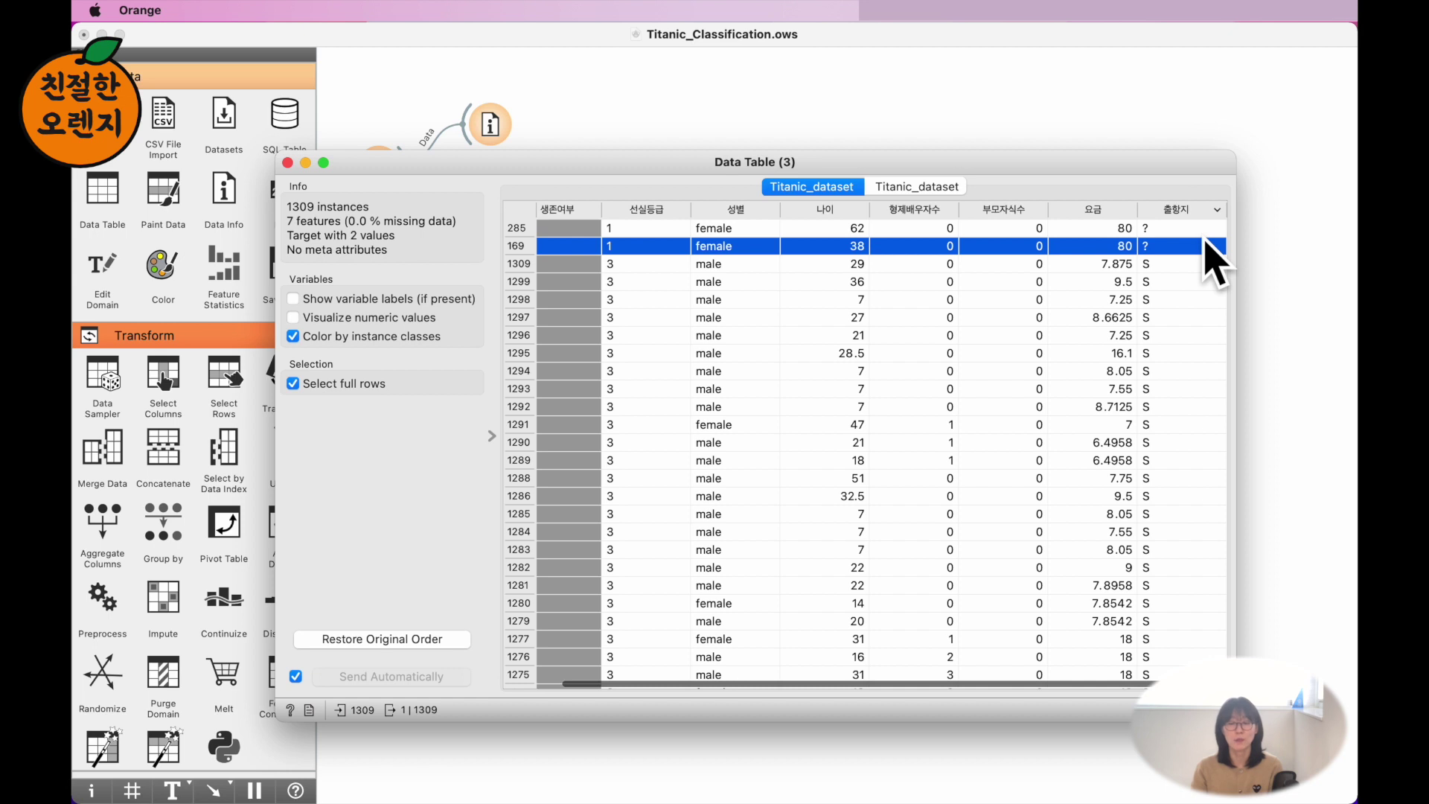
{"action": "left_click", "coordinate": [1198, 229]}
{"action": "left_click", "coordinate": [1196, 246]}
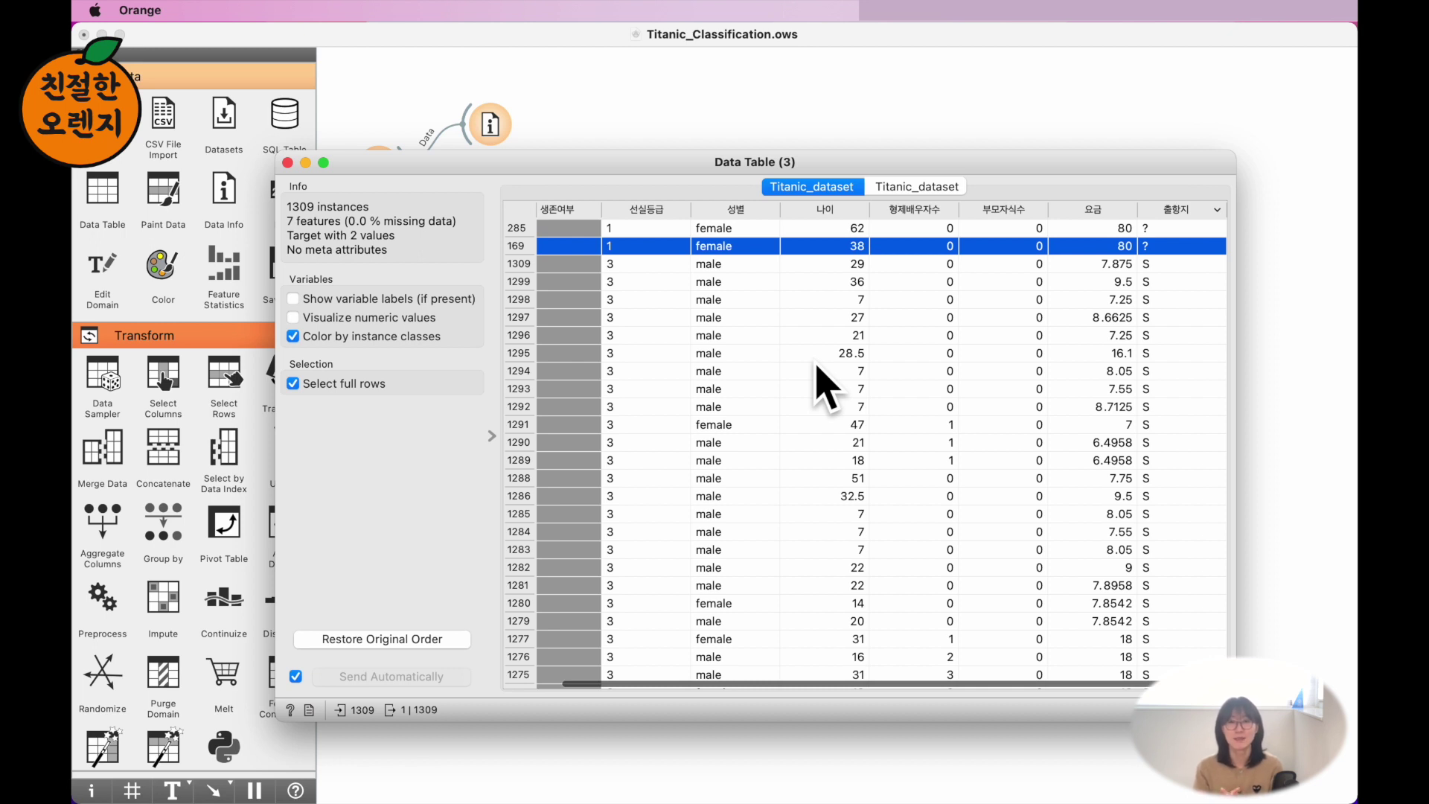
{"action": "left_click", "coordinate": [288, 162]}
Set Impute's default method back to Model-based imputer (simple tree), and close its settings.
{"action": "double_click", "coordinate": [1019, 453]}
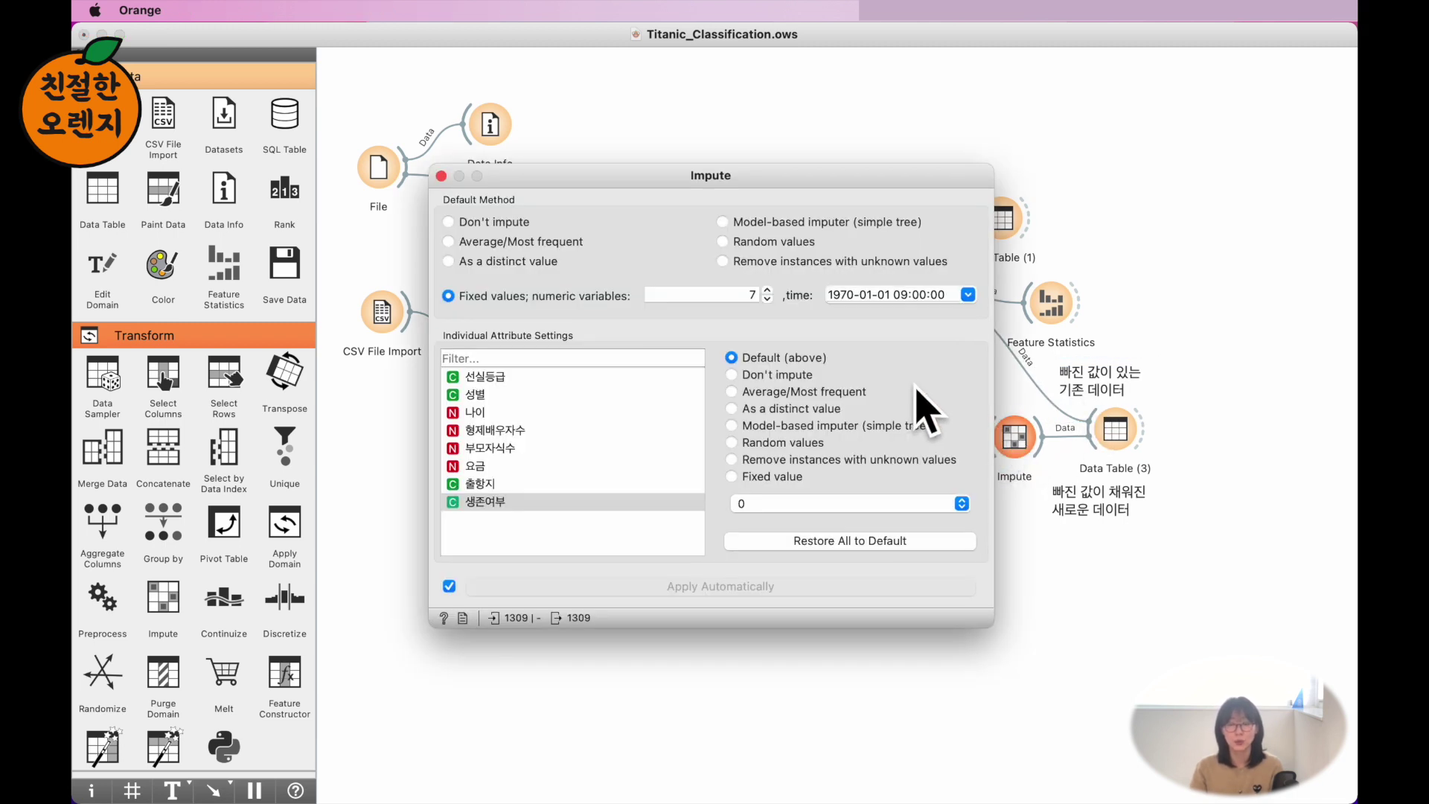
{"action": "left_click", "coordinate": [770, 224]}
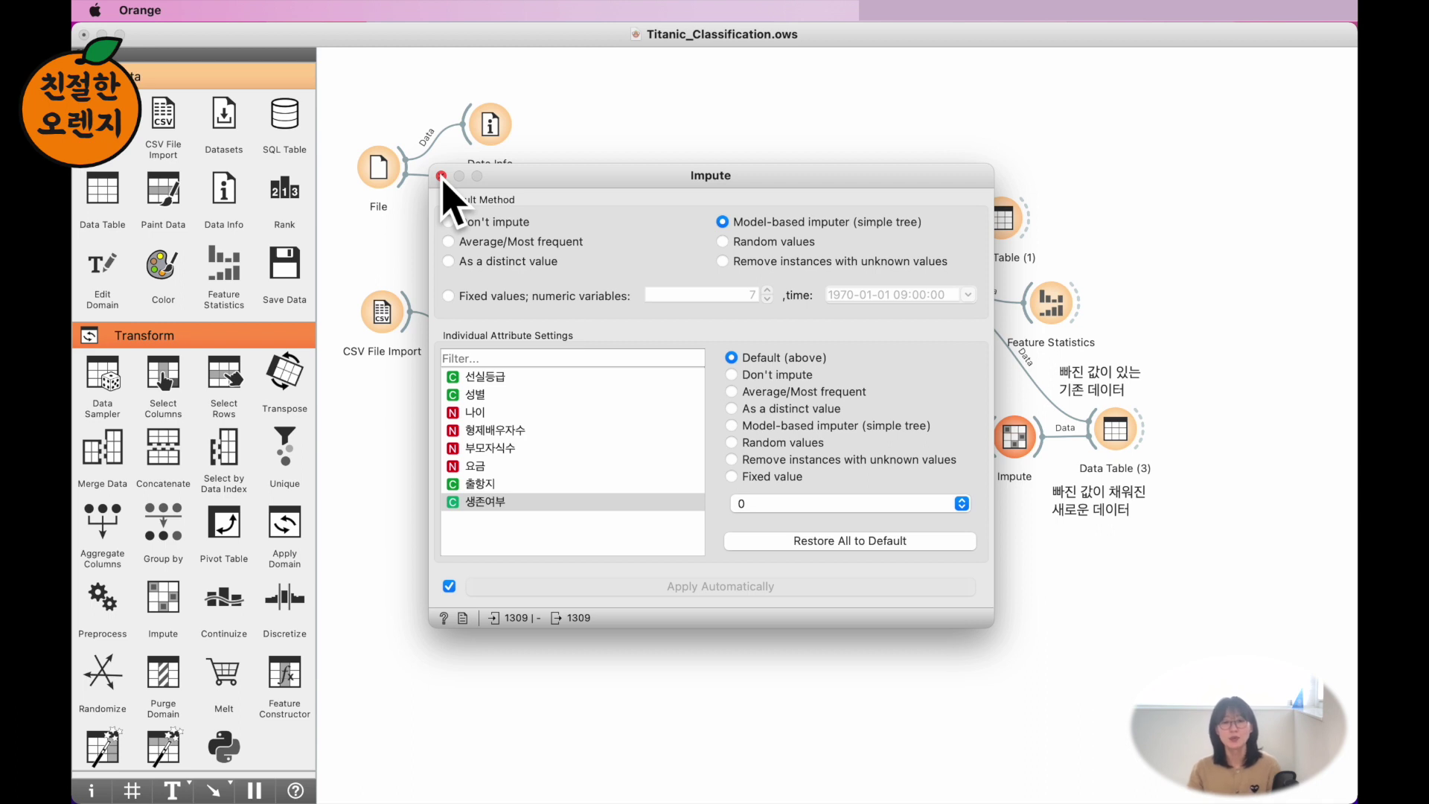
{"action": "left_click", "coordinate": [441, 175]}
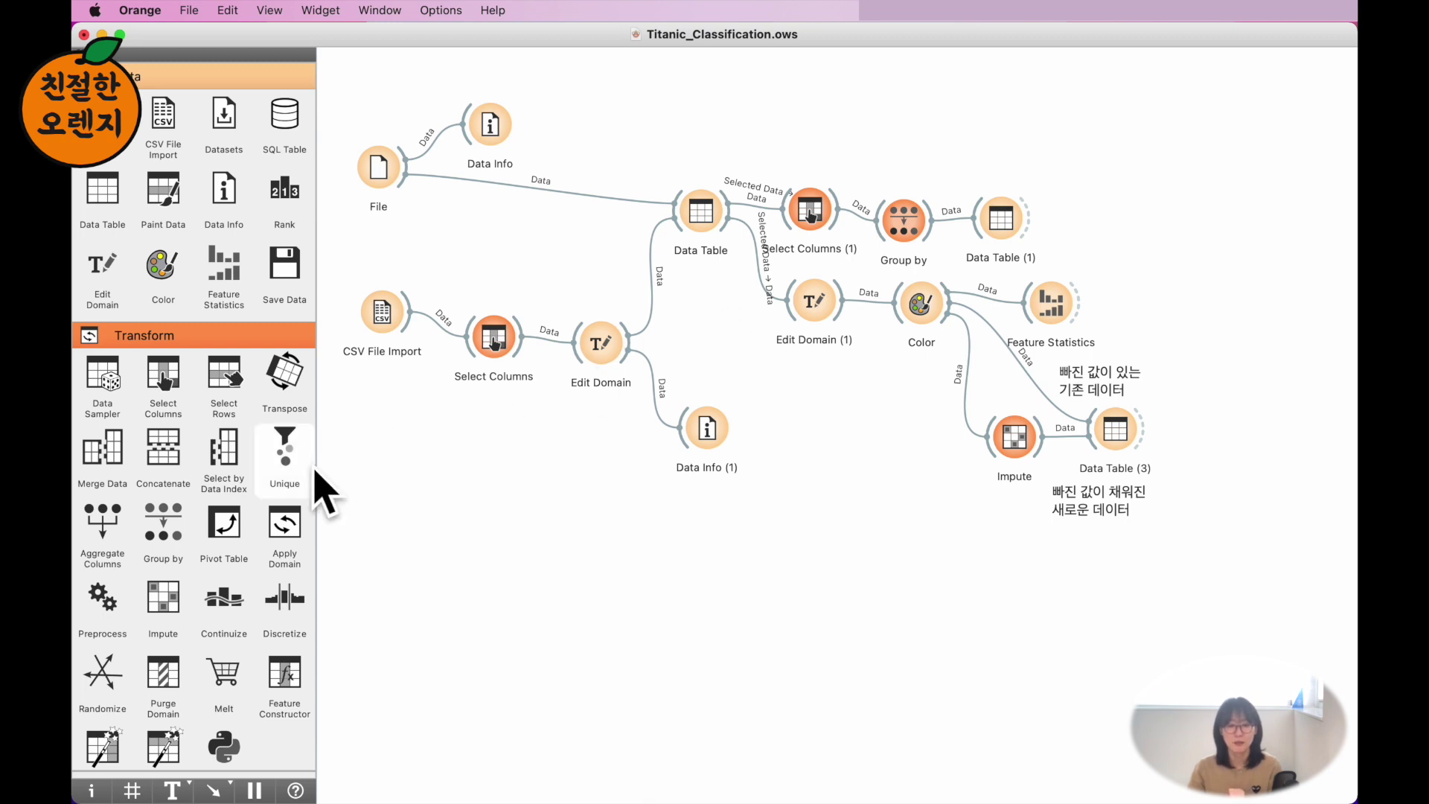
Place a Preprocess widget below Impute on the canvas, and add the Impute Missing Values preprocessor to it.
{"action": "left_click_drag", "start_coordinate": [108, 588], "coordinate": [954, 488]}
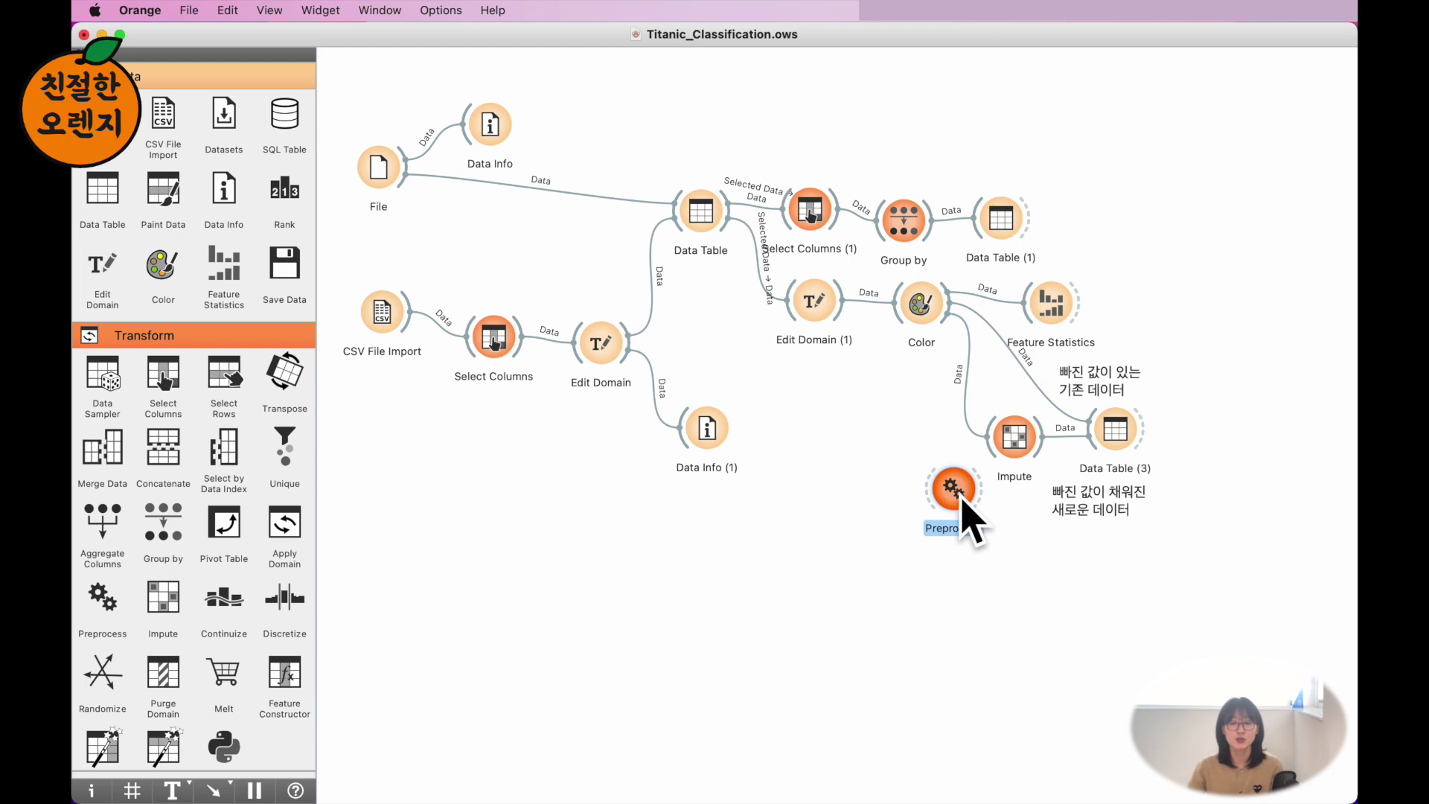
{"action": "left_click_drag", "start_coordinate": [964, 500], "coordinate": [980, 522]}
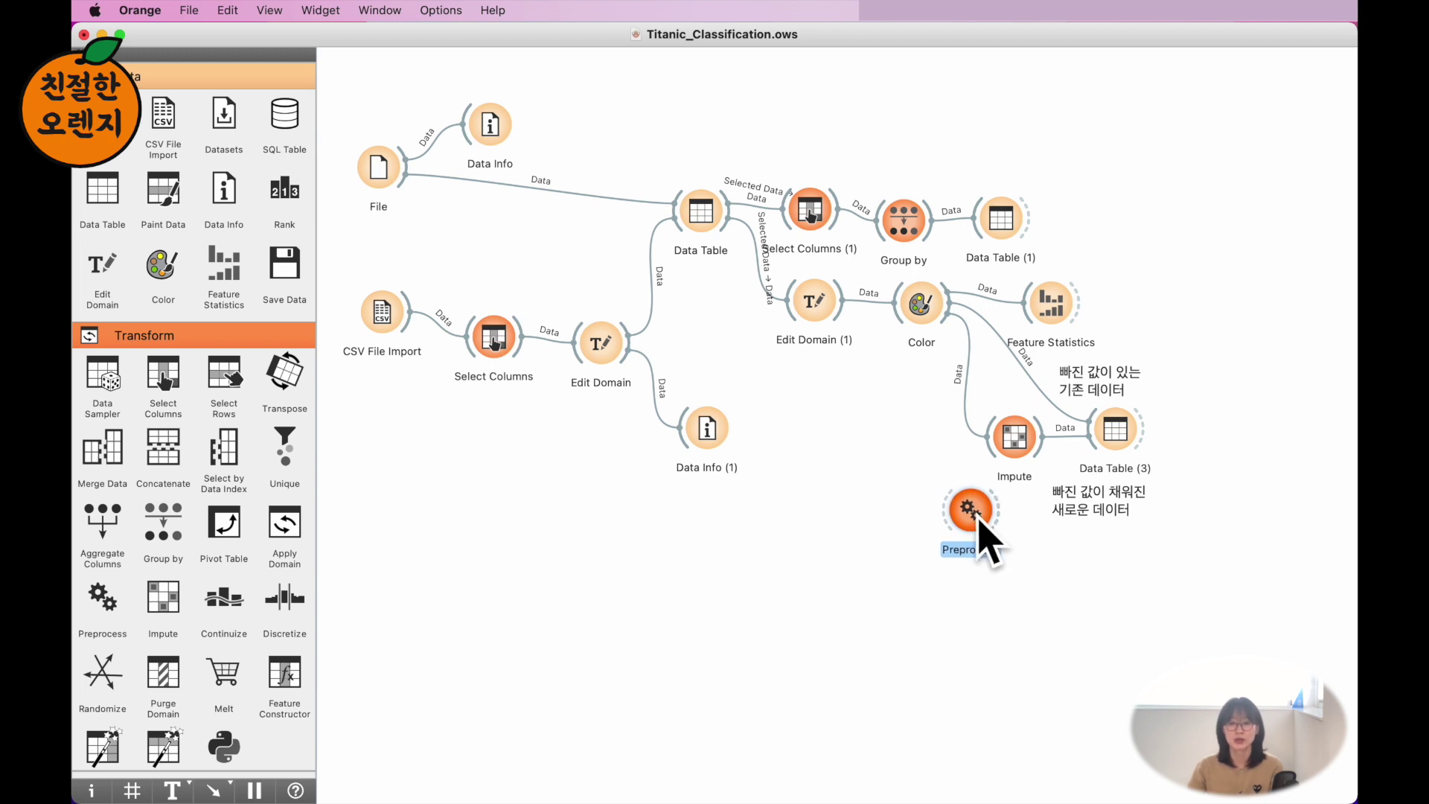
{"action": "double_click", "coordinate": [982, 520]}
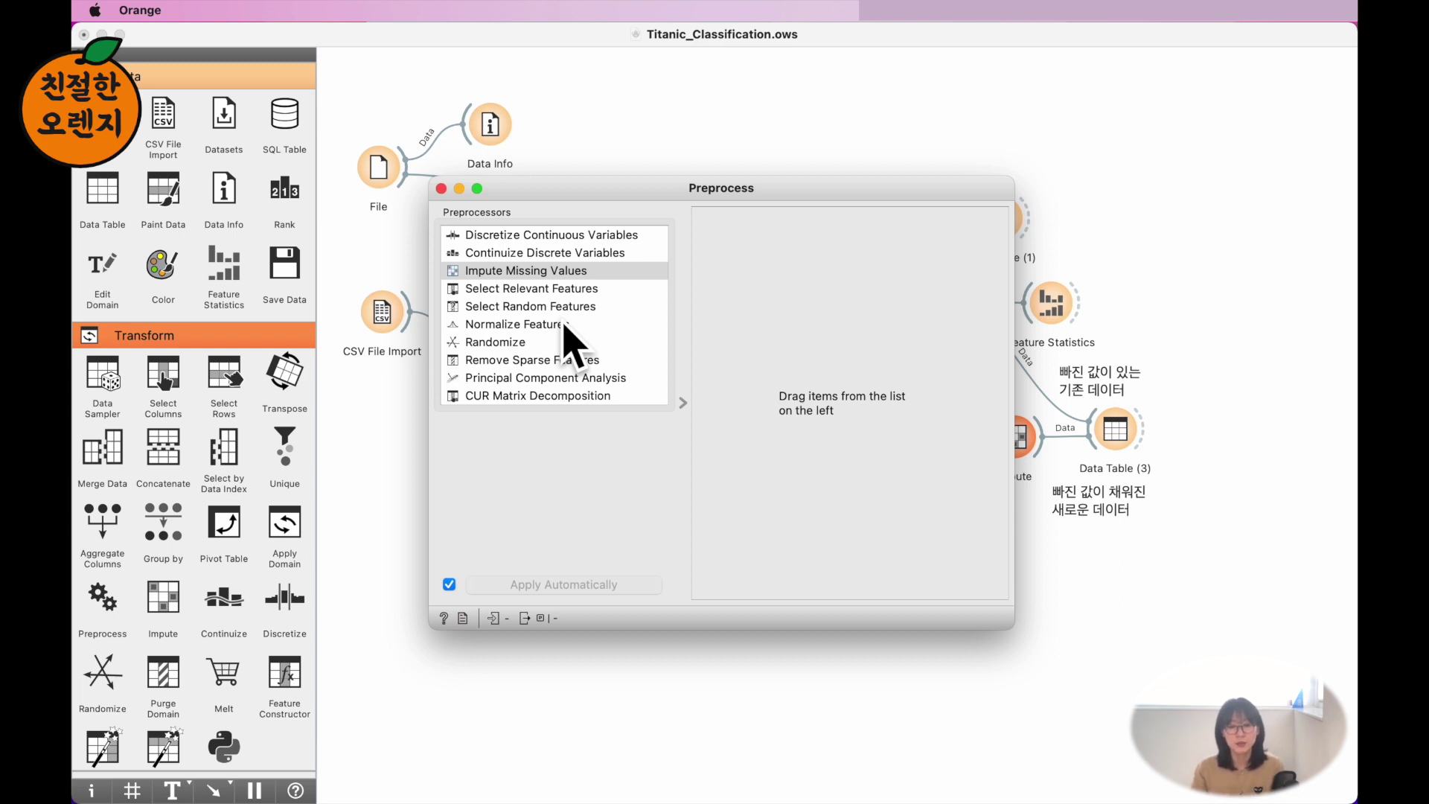
{"action": "left_click", "coordinate": [516, 272]}
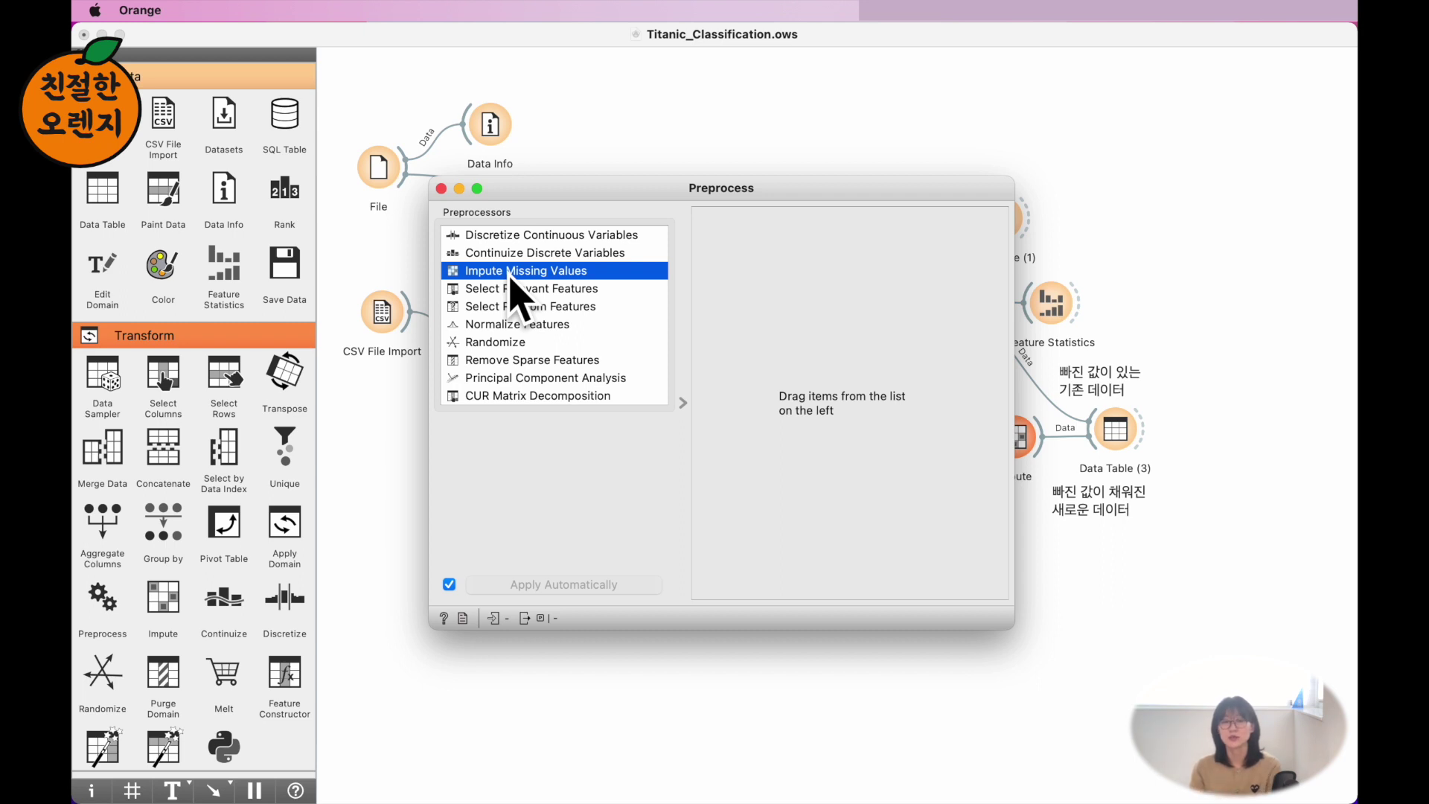
{"action": "double_click", "coordinate": [512, 276]}
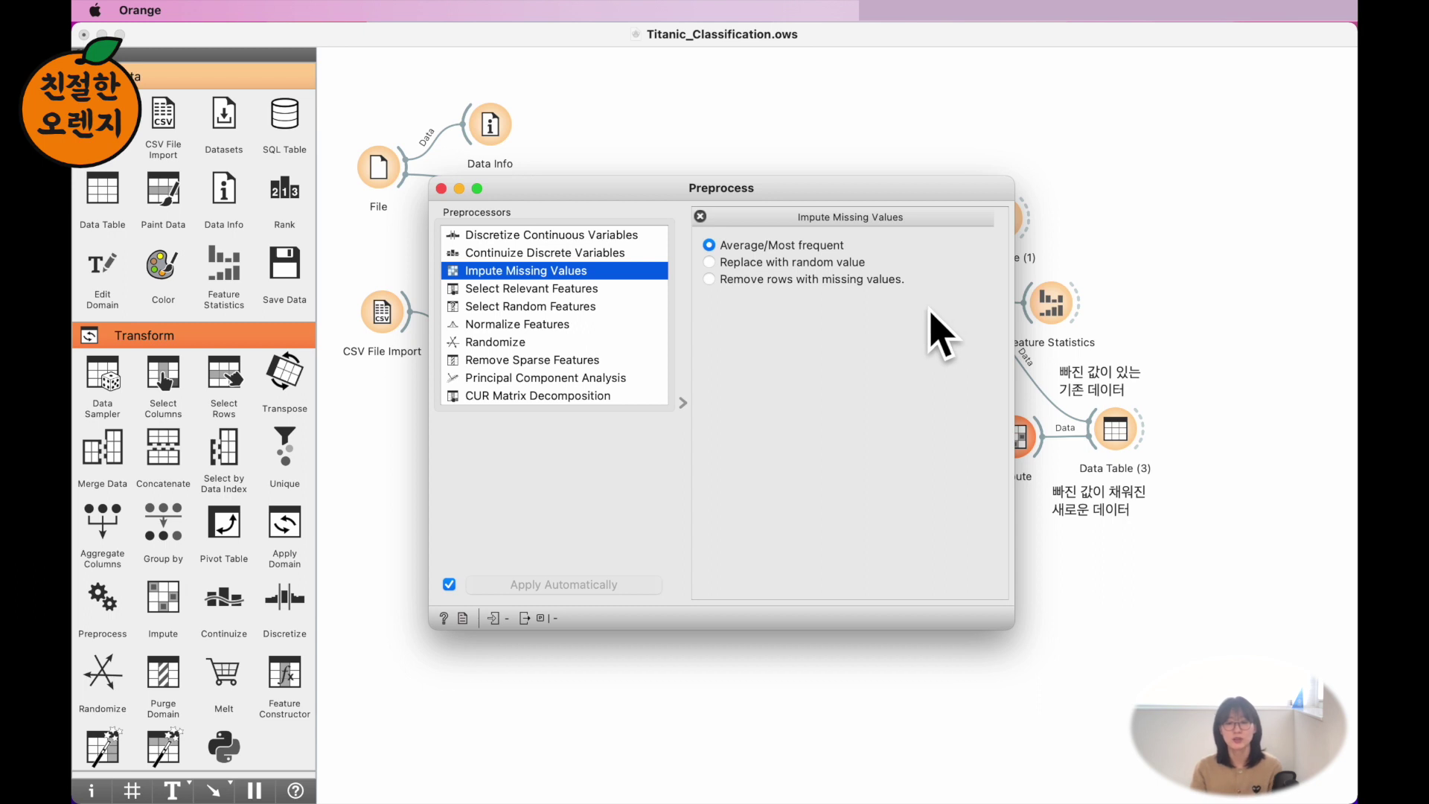
Set the preprocessor to Remove rows with missing values after trying its other options, and compare them with Impute's default methods.
{"action": "left_click", "coordinate": [818, 264]}
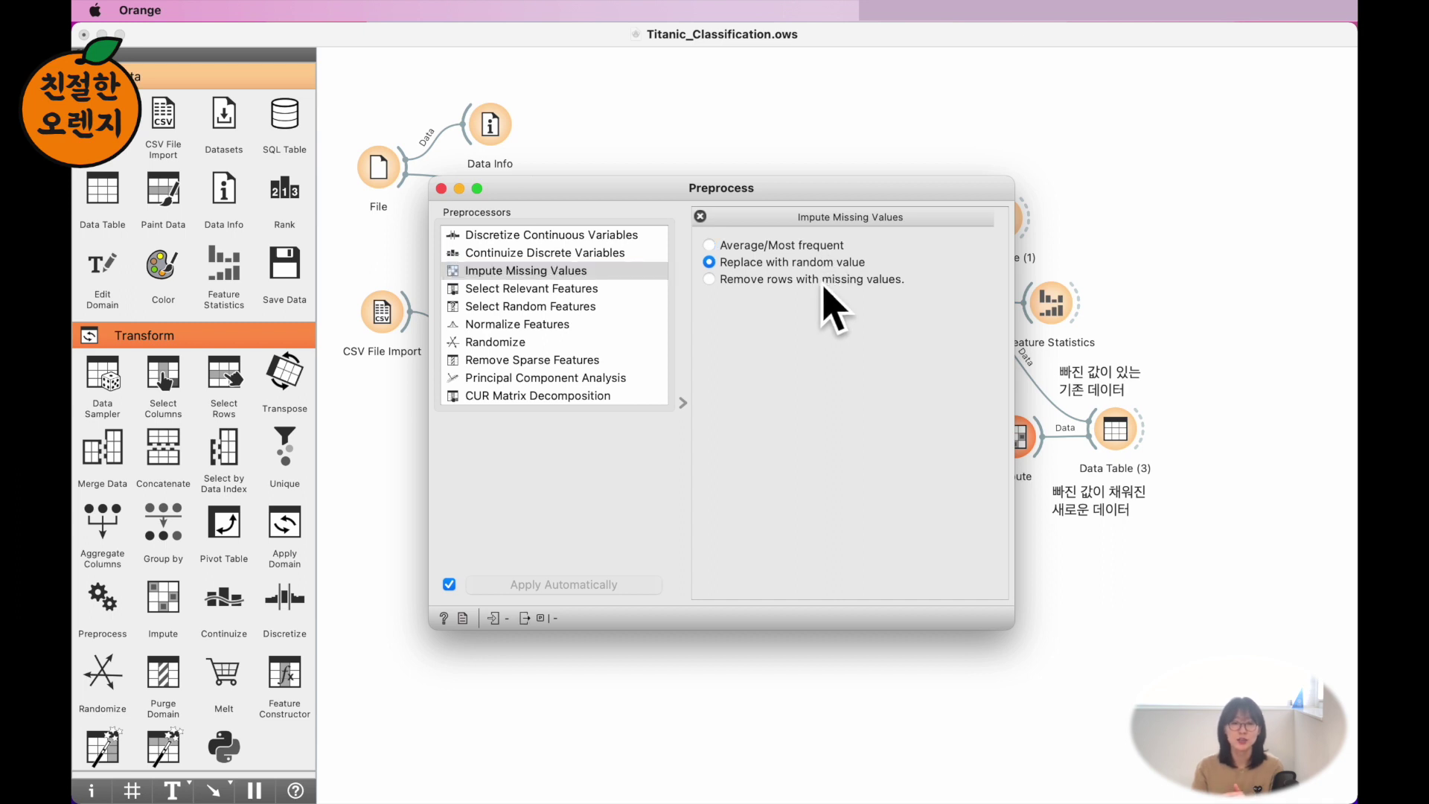
{"action": "left_click", "coordinate": [824, 286]}
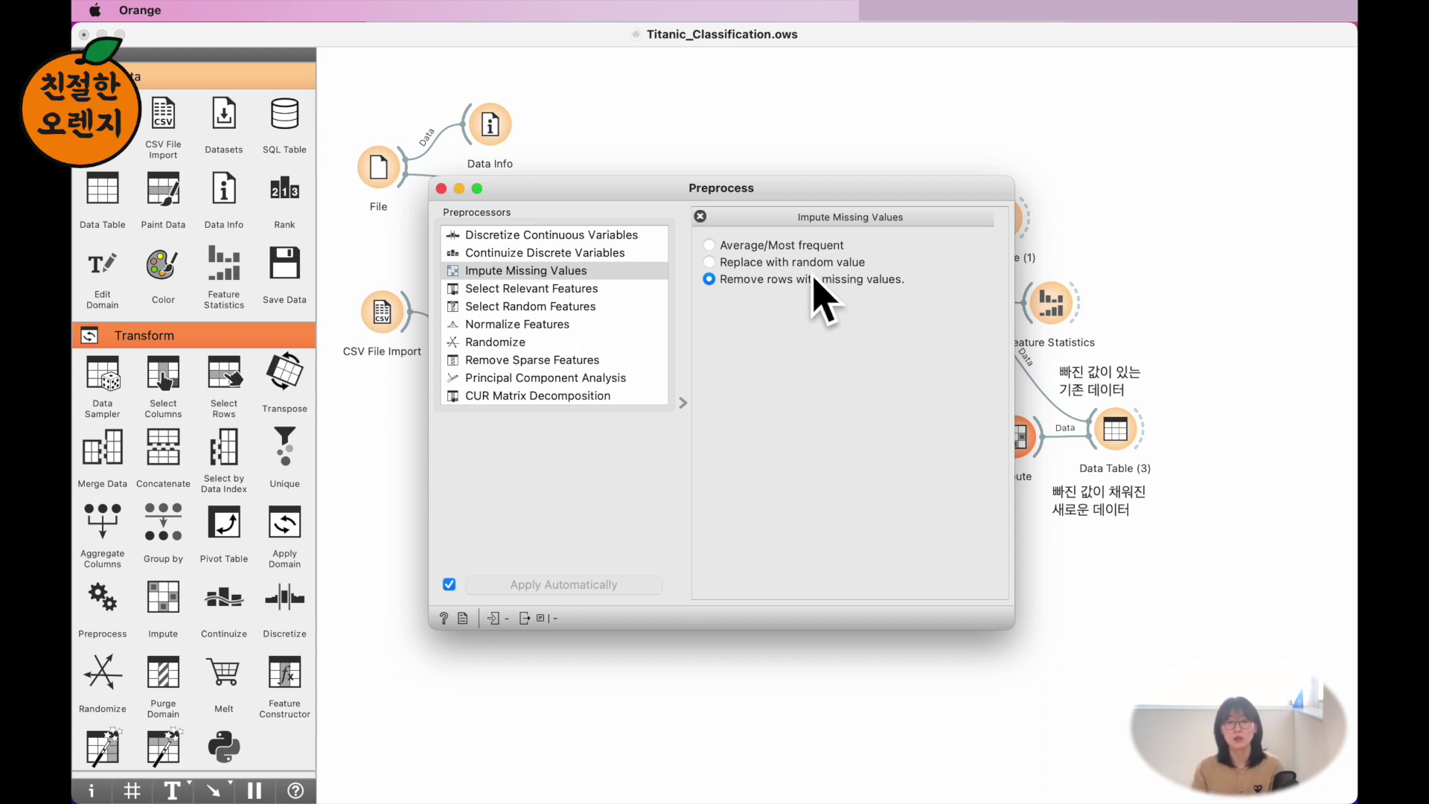
{"action": "left_click", "coordinate": [775, 248]}
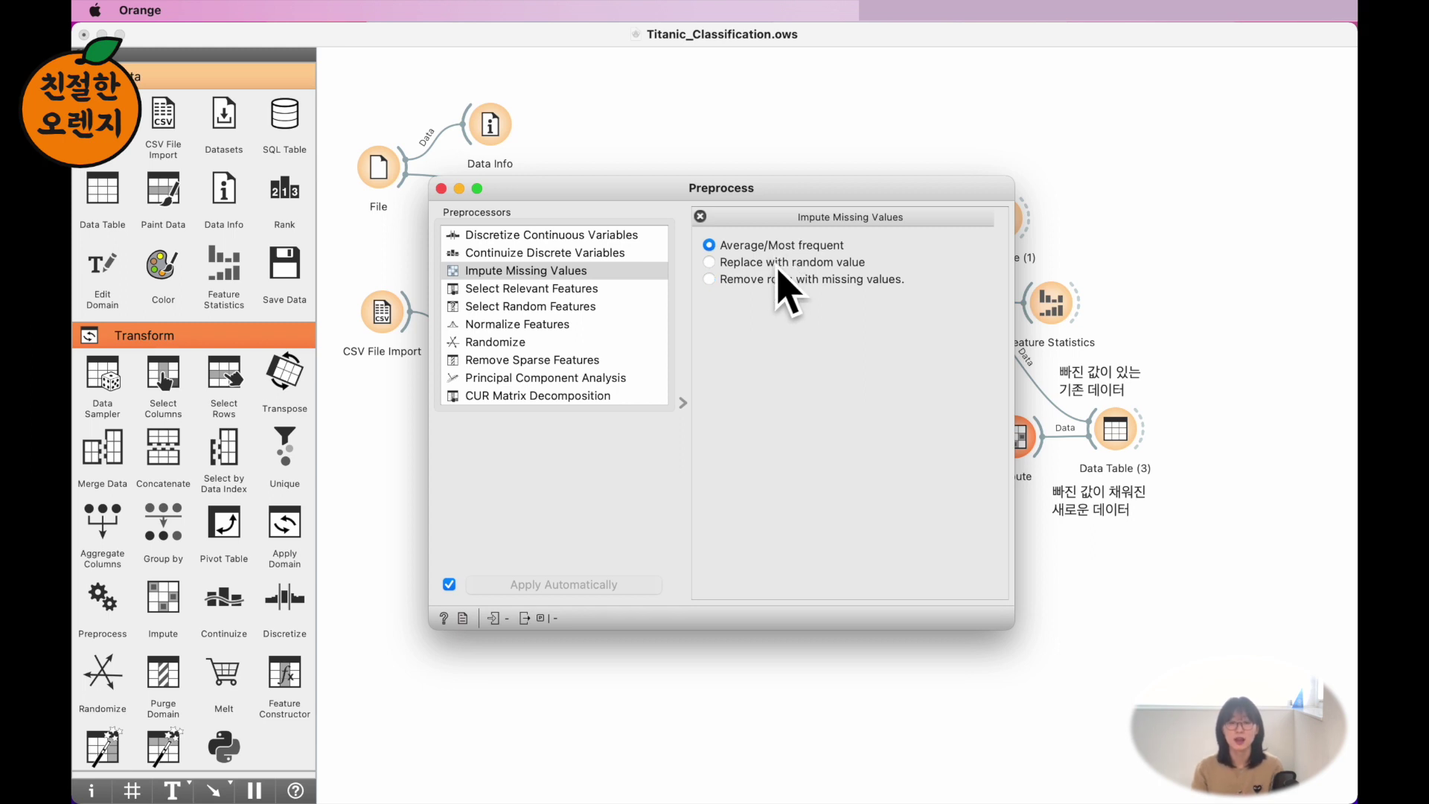
{"action": "left_click", "coordinate": [768, 282]}
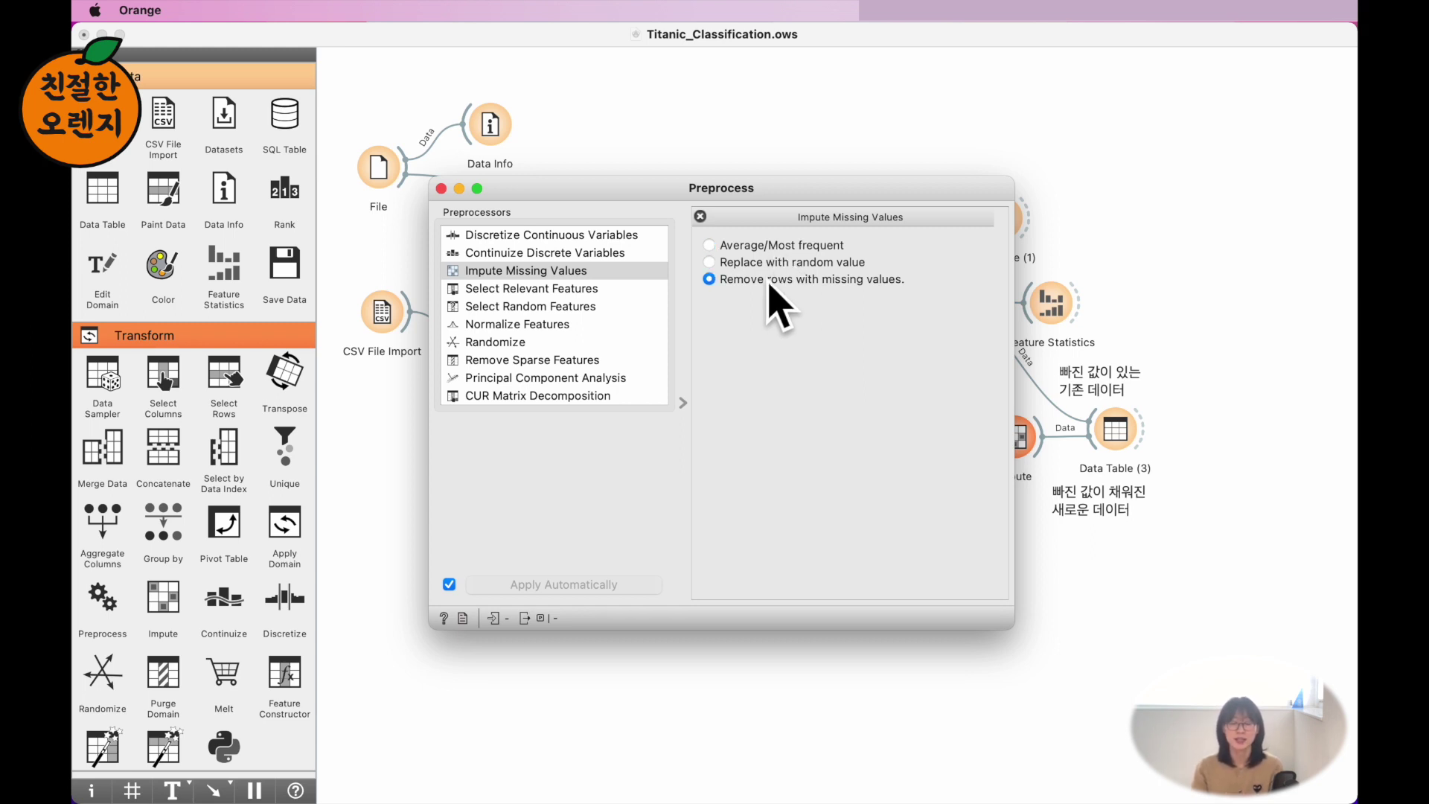
{"action": "left_click", "coordinate": [439, 188]}
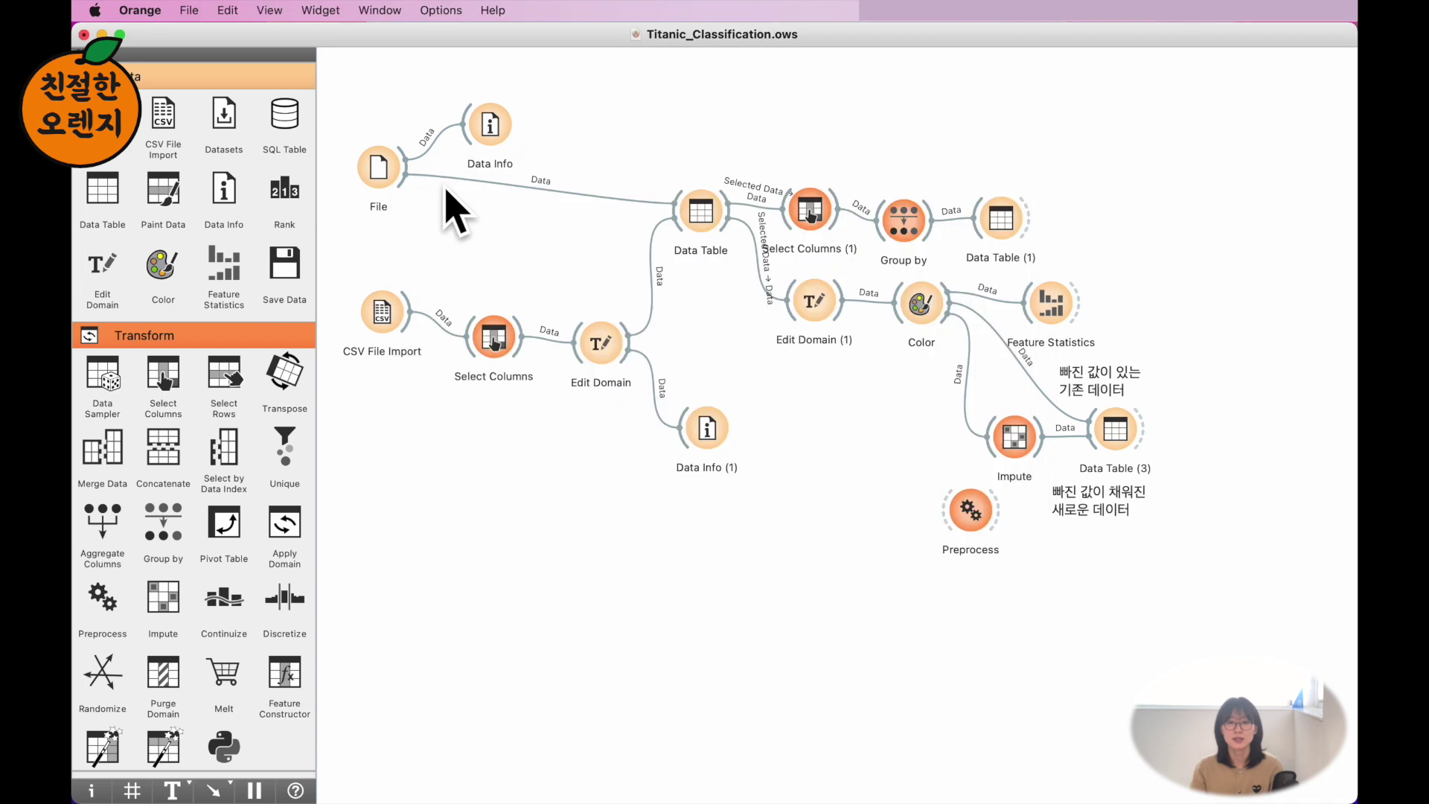
{"action": "double_click", "coordinate": [1016, 439]}
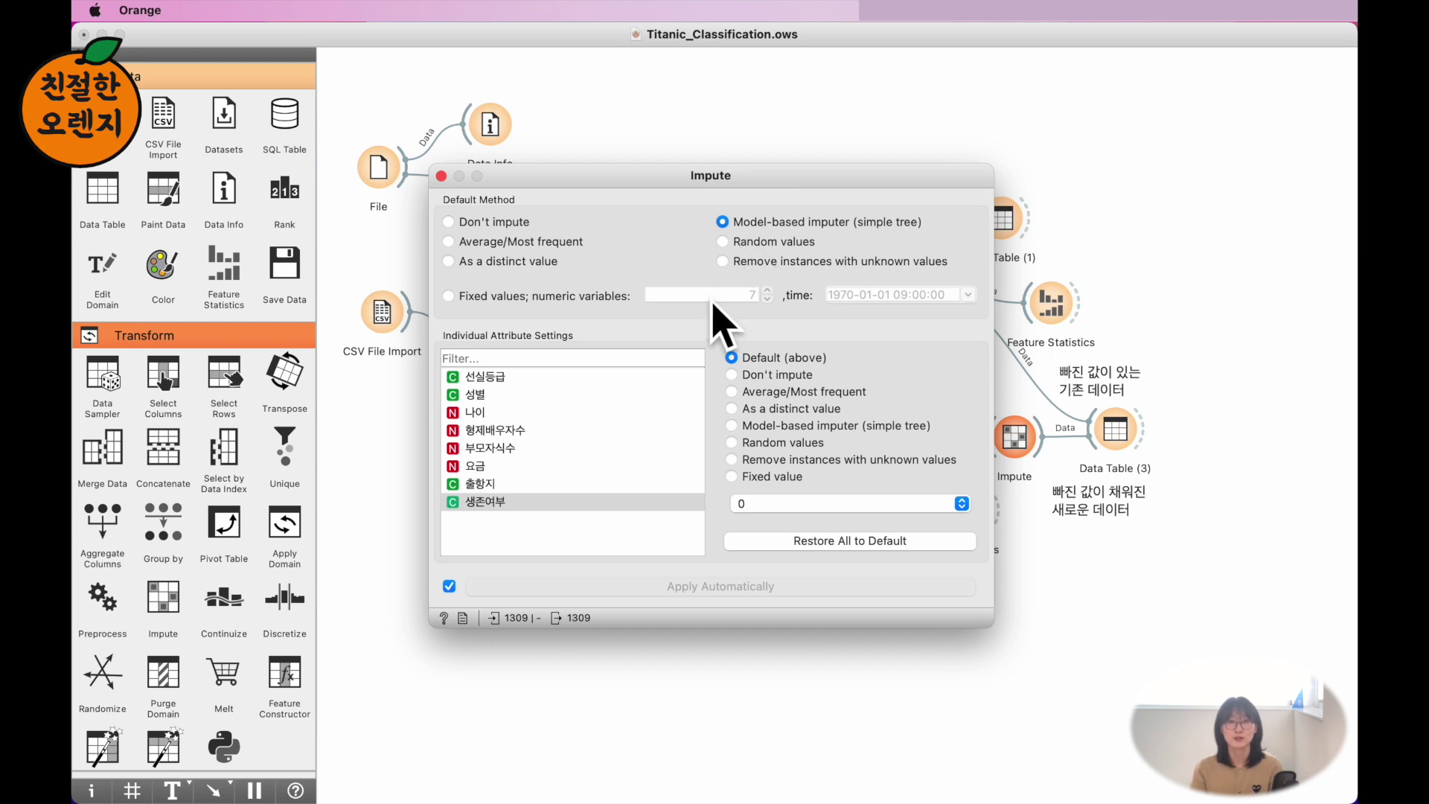
{"action": "left_click", "coordinate": [441, 176]}
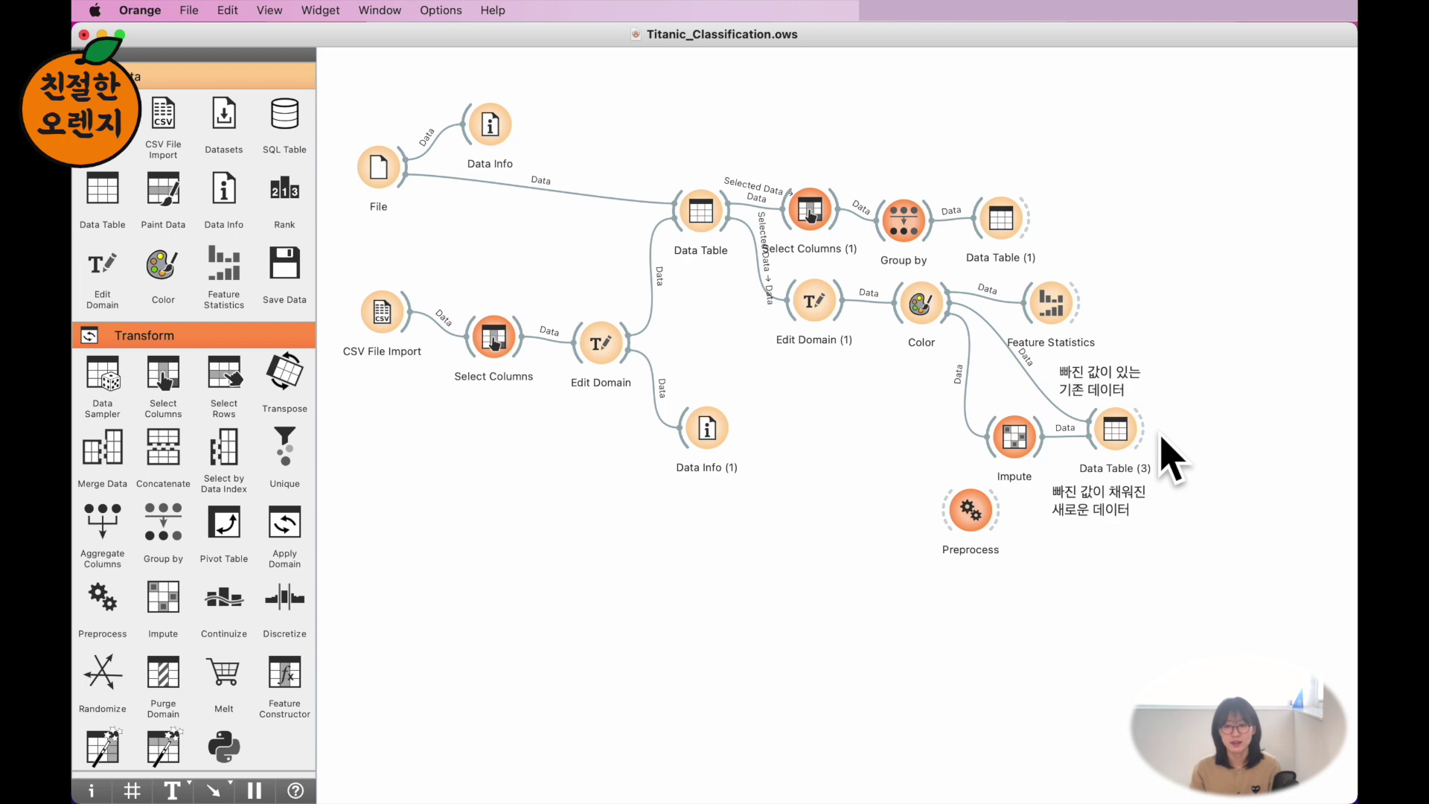
Move Feature Statistics farther right of Color, and link Selected Data of Data Table (3) to its Data input.
{"action": "left_click_drag", "start_coordinate": [1051, 299], "coordinate": [1237, 320]}
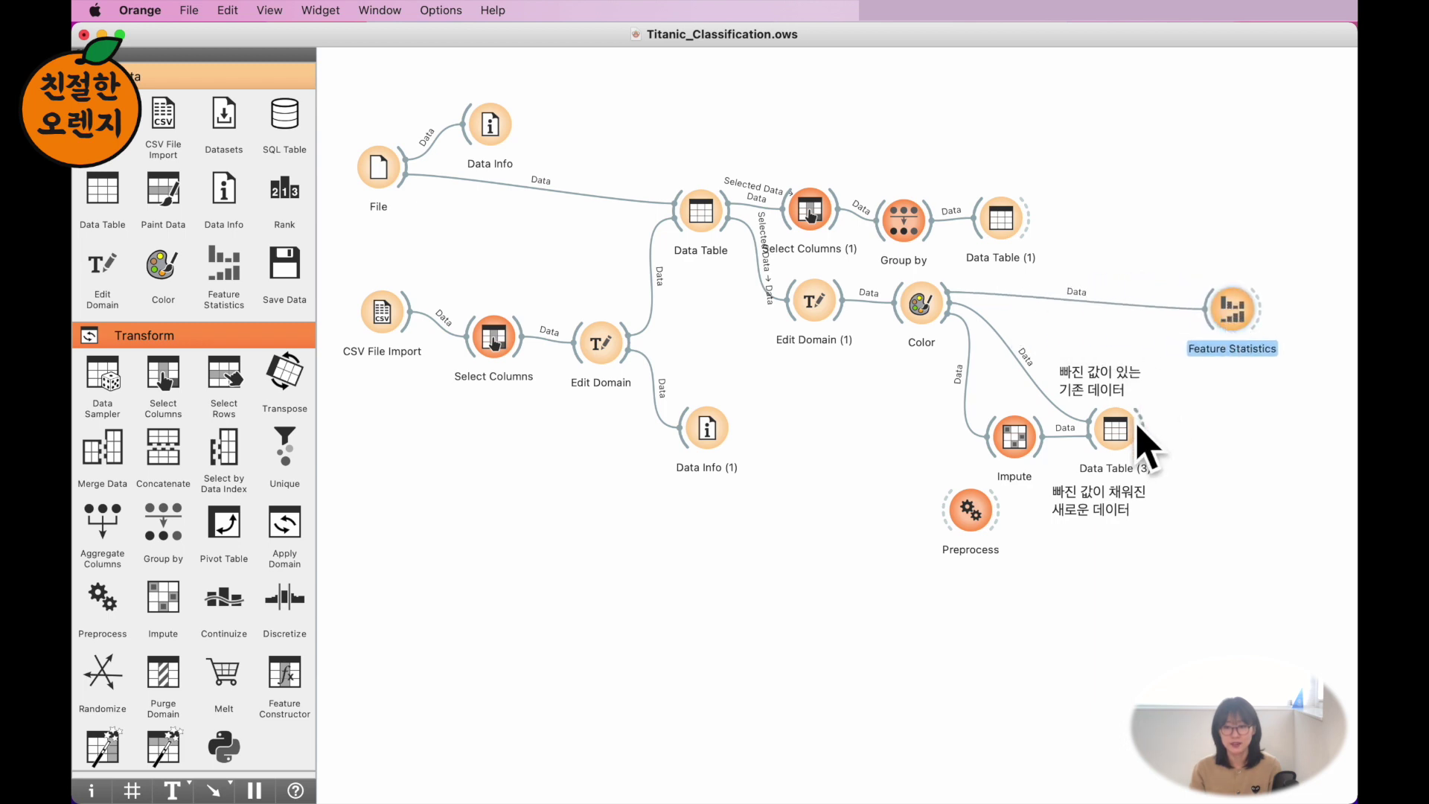
{"action": "left_click_drag", "start_coordinate": [1144, 431], "coordinate": [1201, 322]}
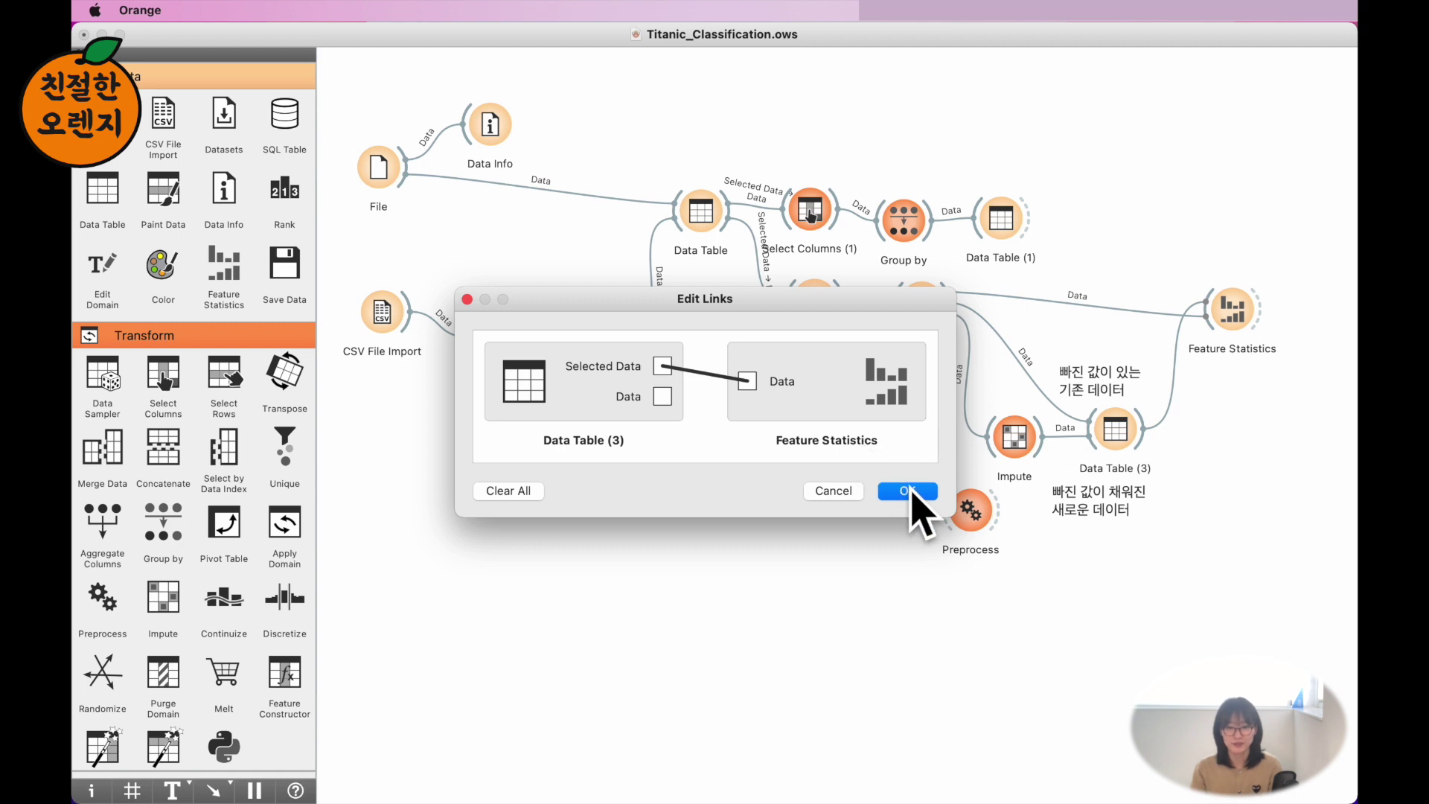
{"action": "left_click", "coordinate": [927, 492]}
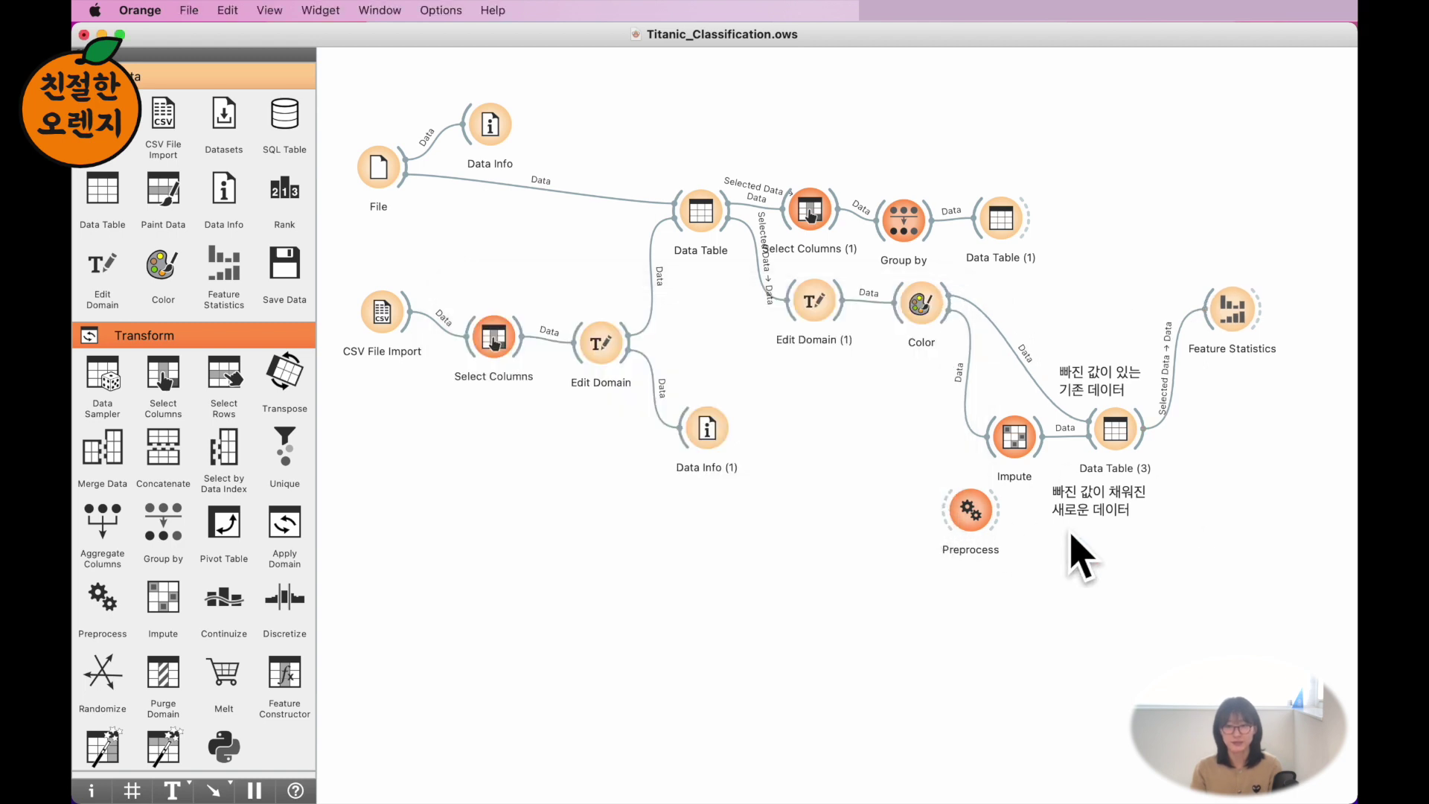
Check the Missing column for every variable in Feature Statistics, and close it.
{"action": "double_click", "coordinate": [1237, 325]}
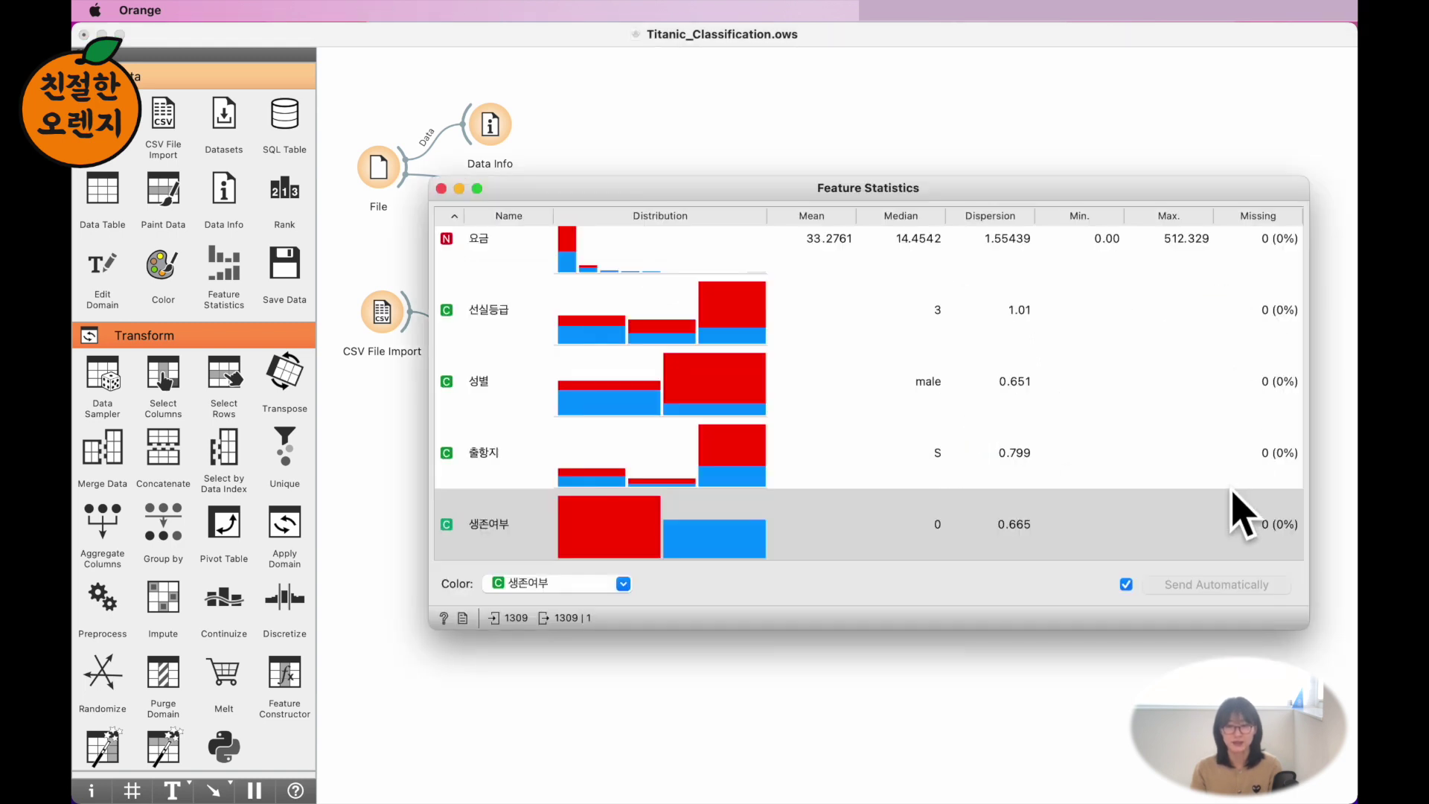
{"action": "scroll", "coordinate": [1039, 487], "scroll_direction": "up", "scroll_amount": 4}
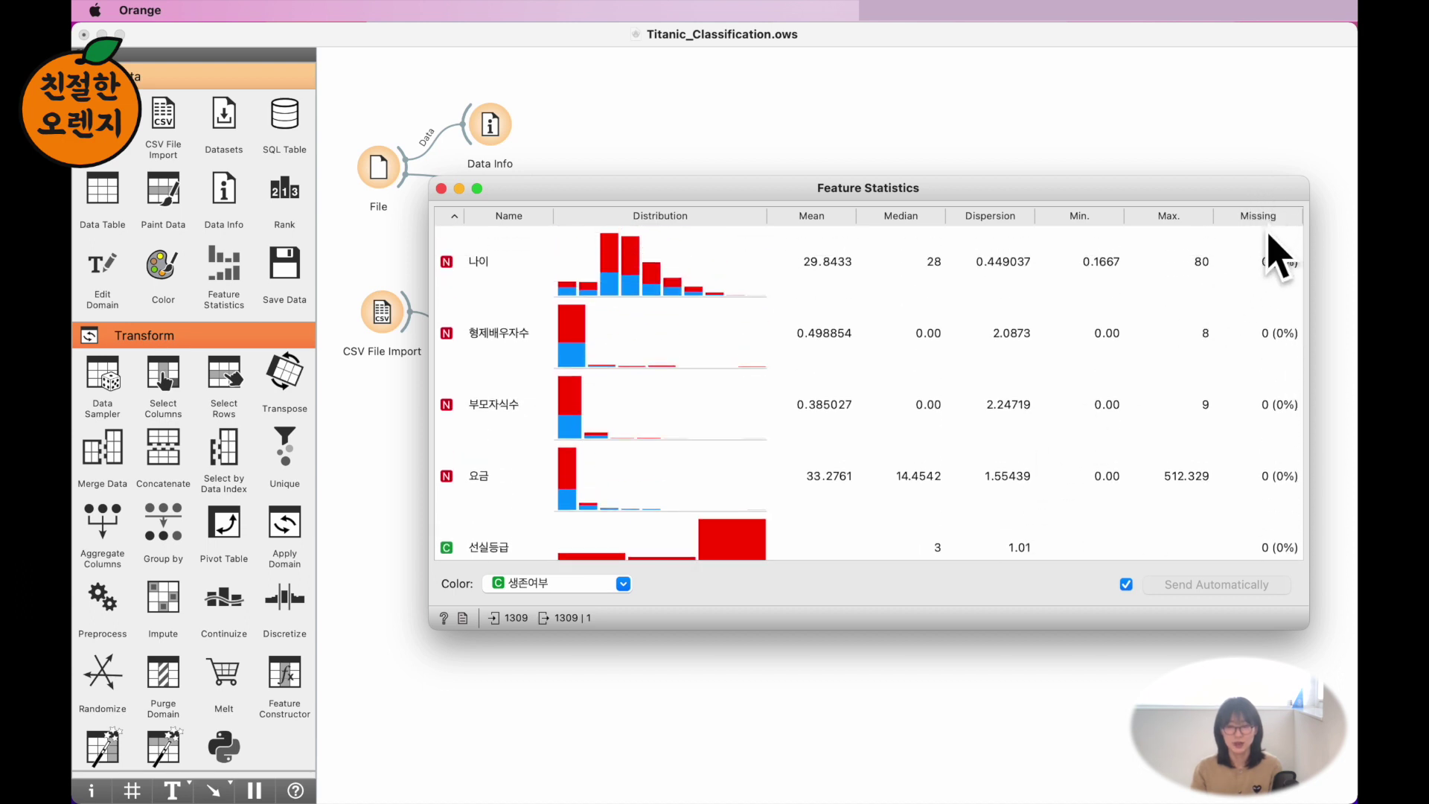
{"action": "scroll", "coordinate": [1274, 310], "scroll_direction": "down", "scroll_amount": 3}
{"action": "scroll", "coordinate": [1274, 309], "scroll_direction": "down", "scroll_amount": 2}
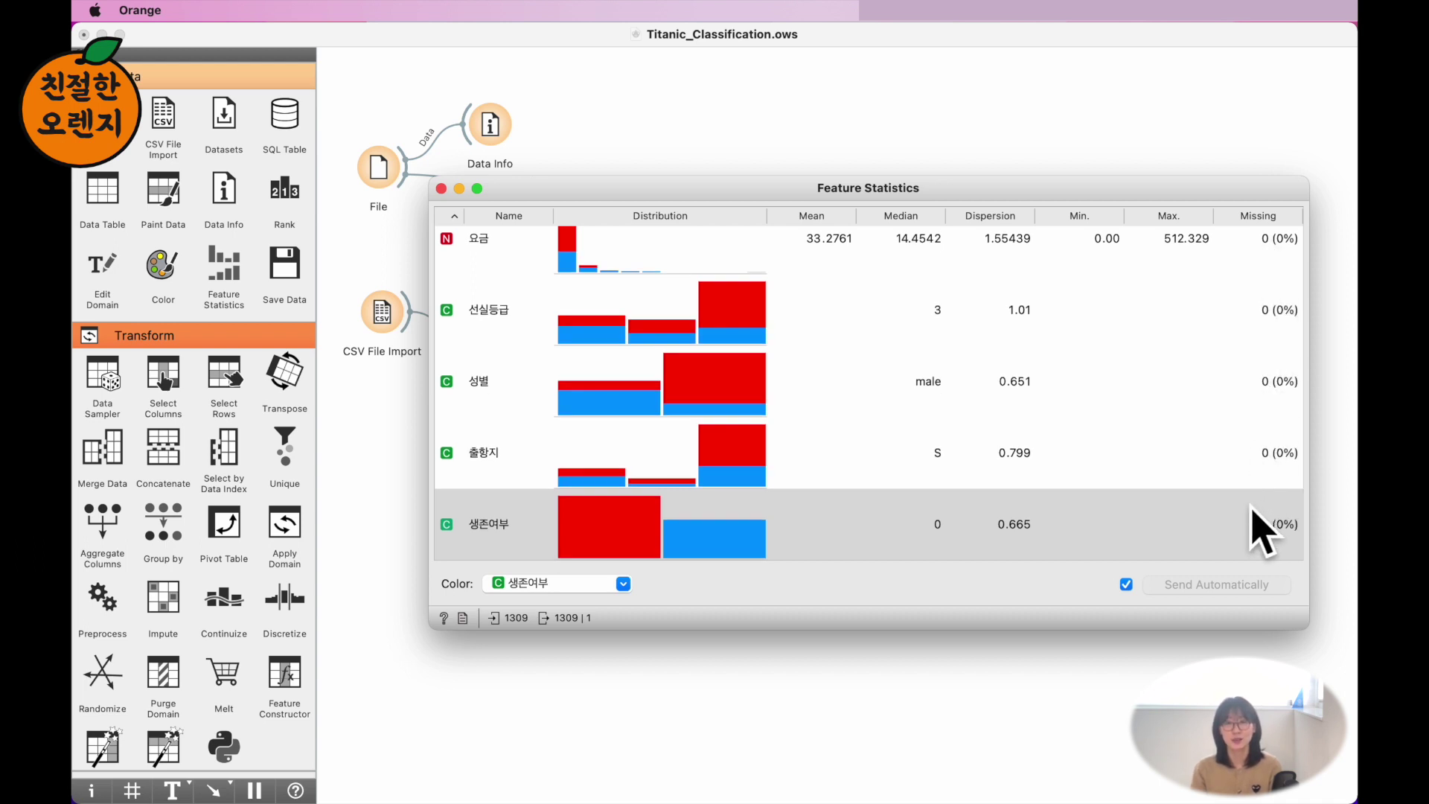
{"action": "left_click", "coordinate": [440, 189]}
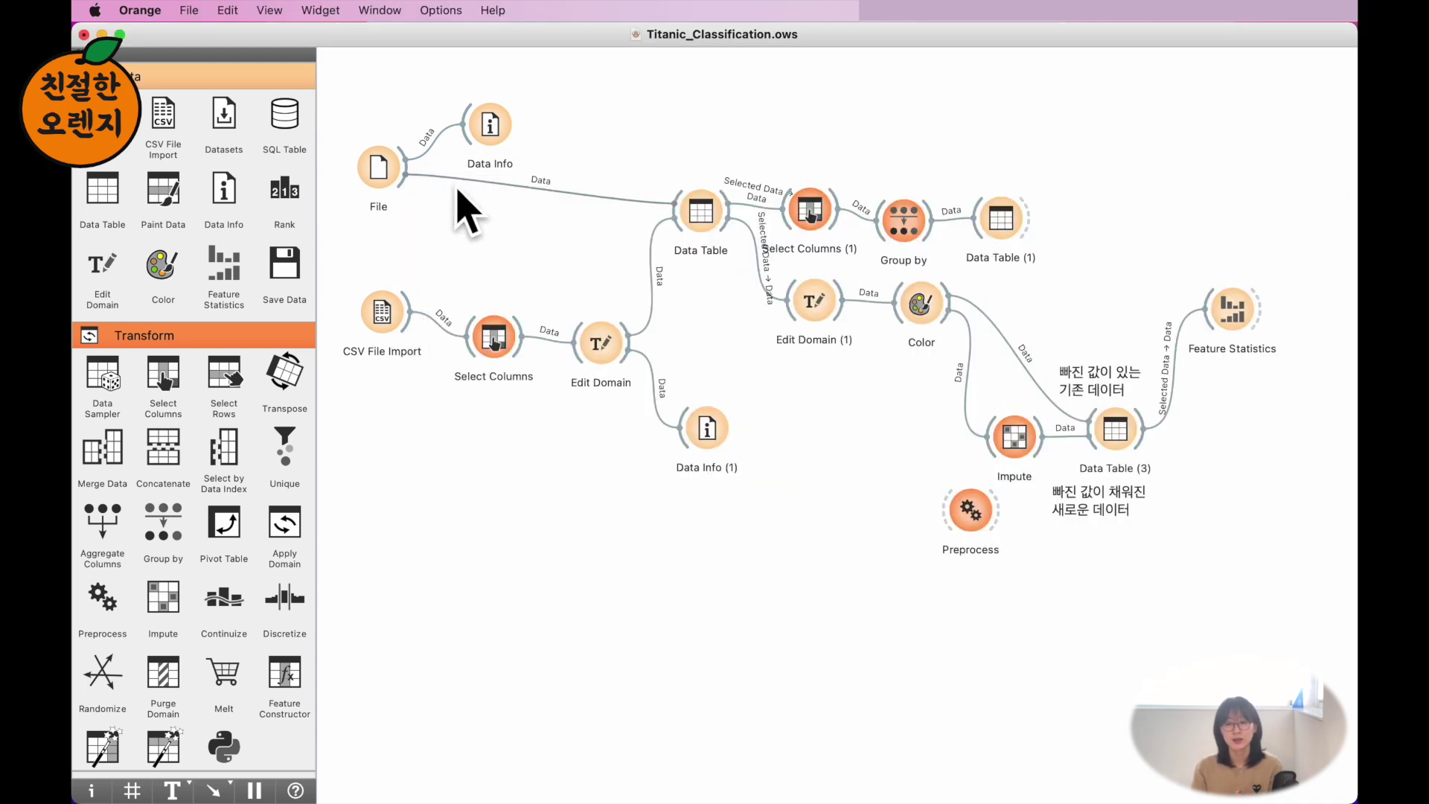